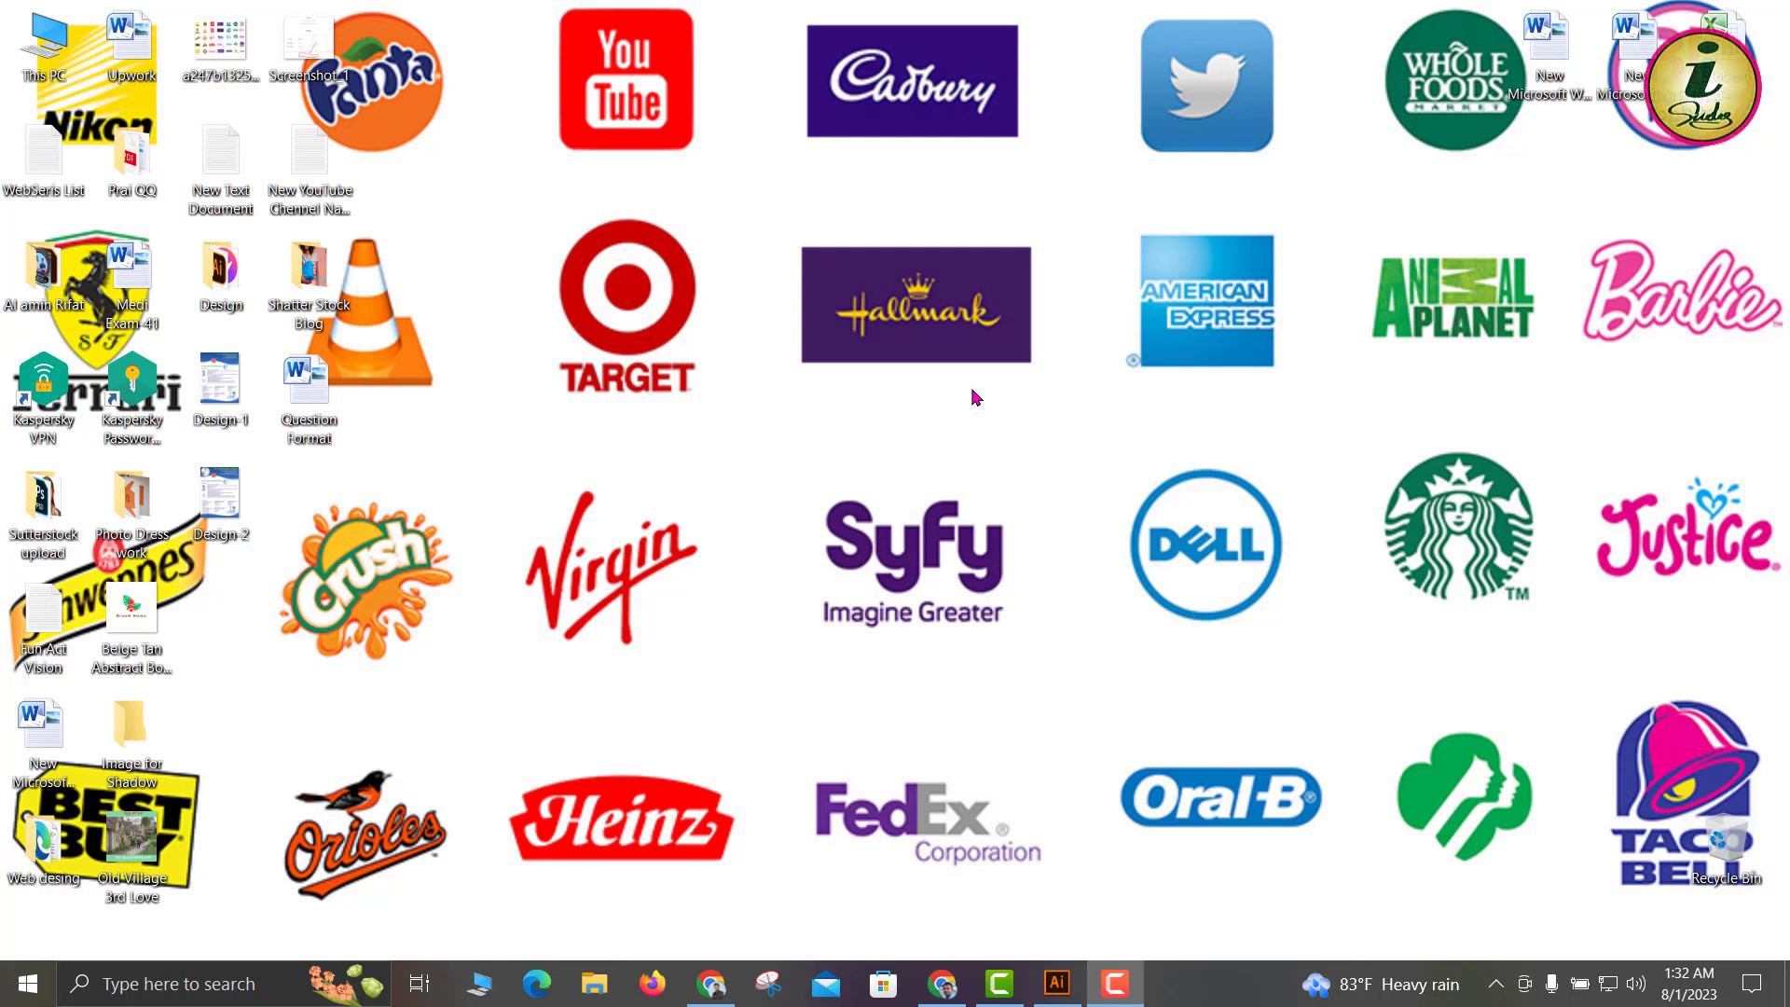
Switch to Adobe Illustrator and activate the Pen tool for drawing on the blank artboard.
{"action": "left_click", "coordinate": [1057, 984]}
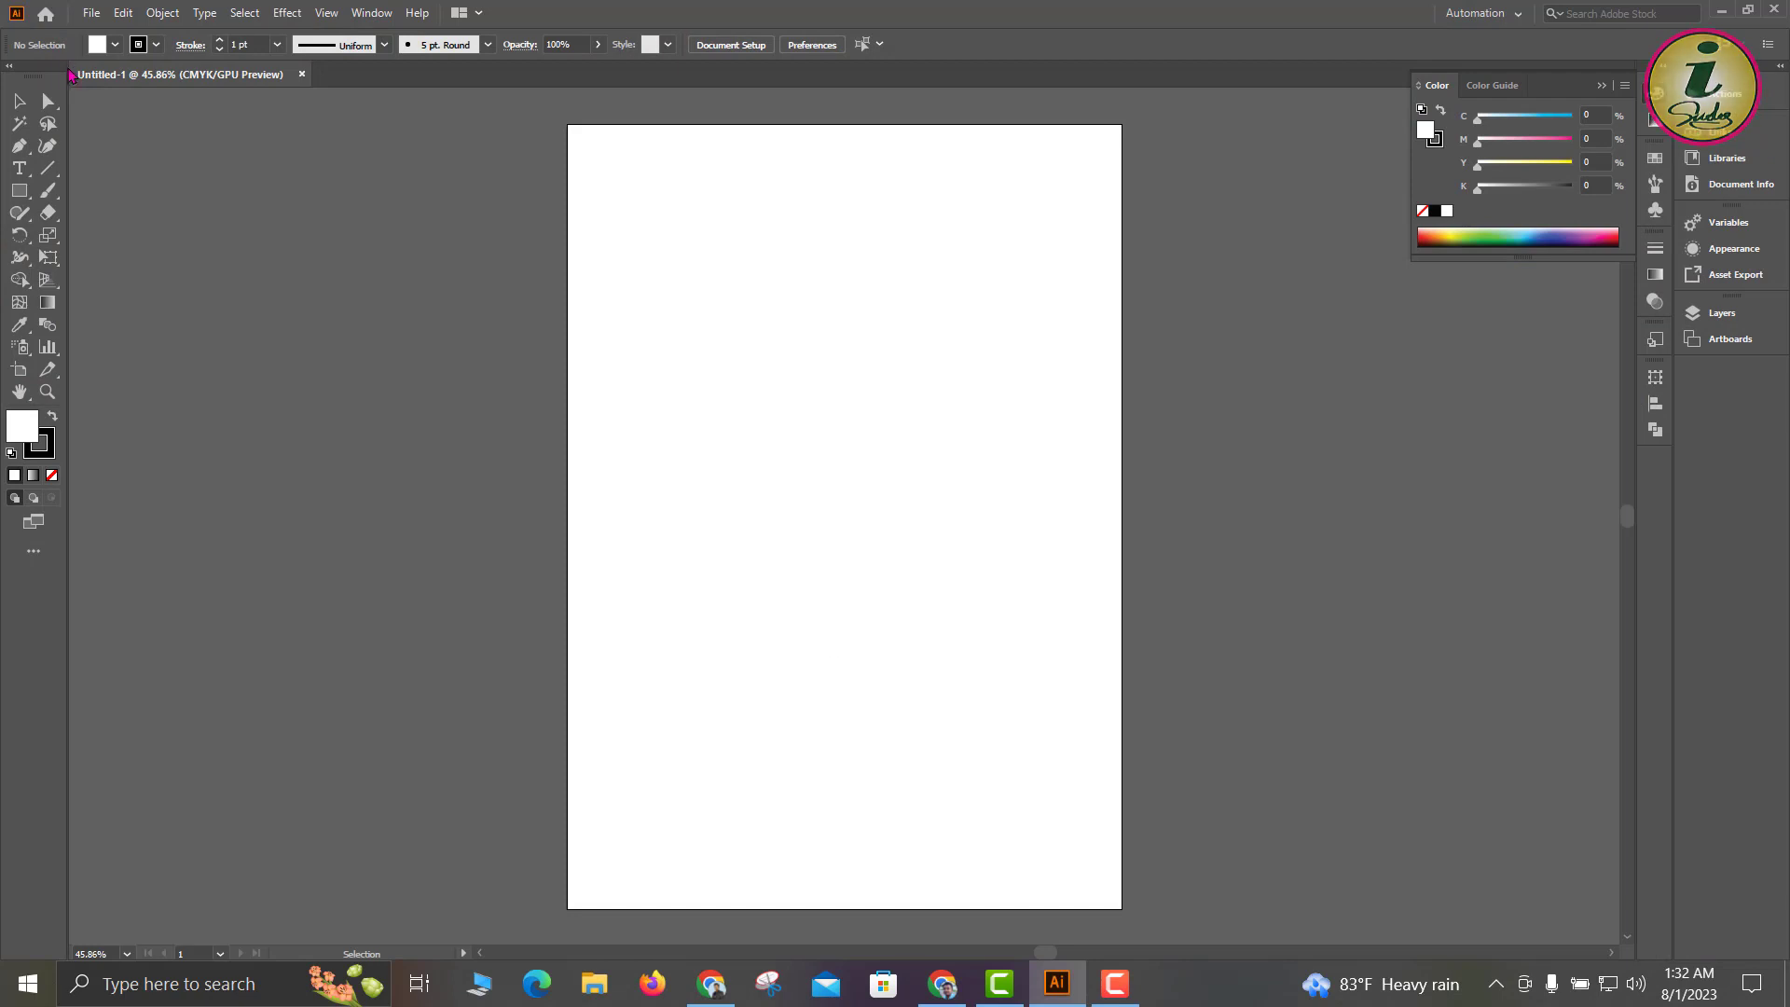
{"action": "left_click", "coordinate": [42, 102]}
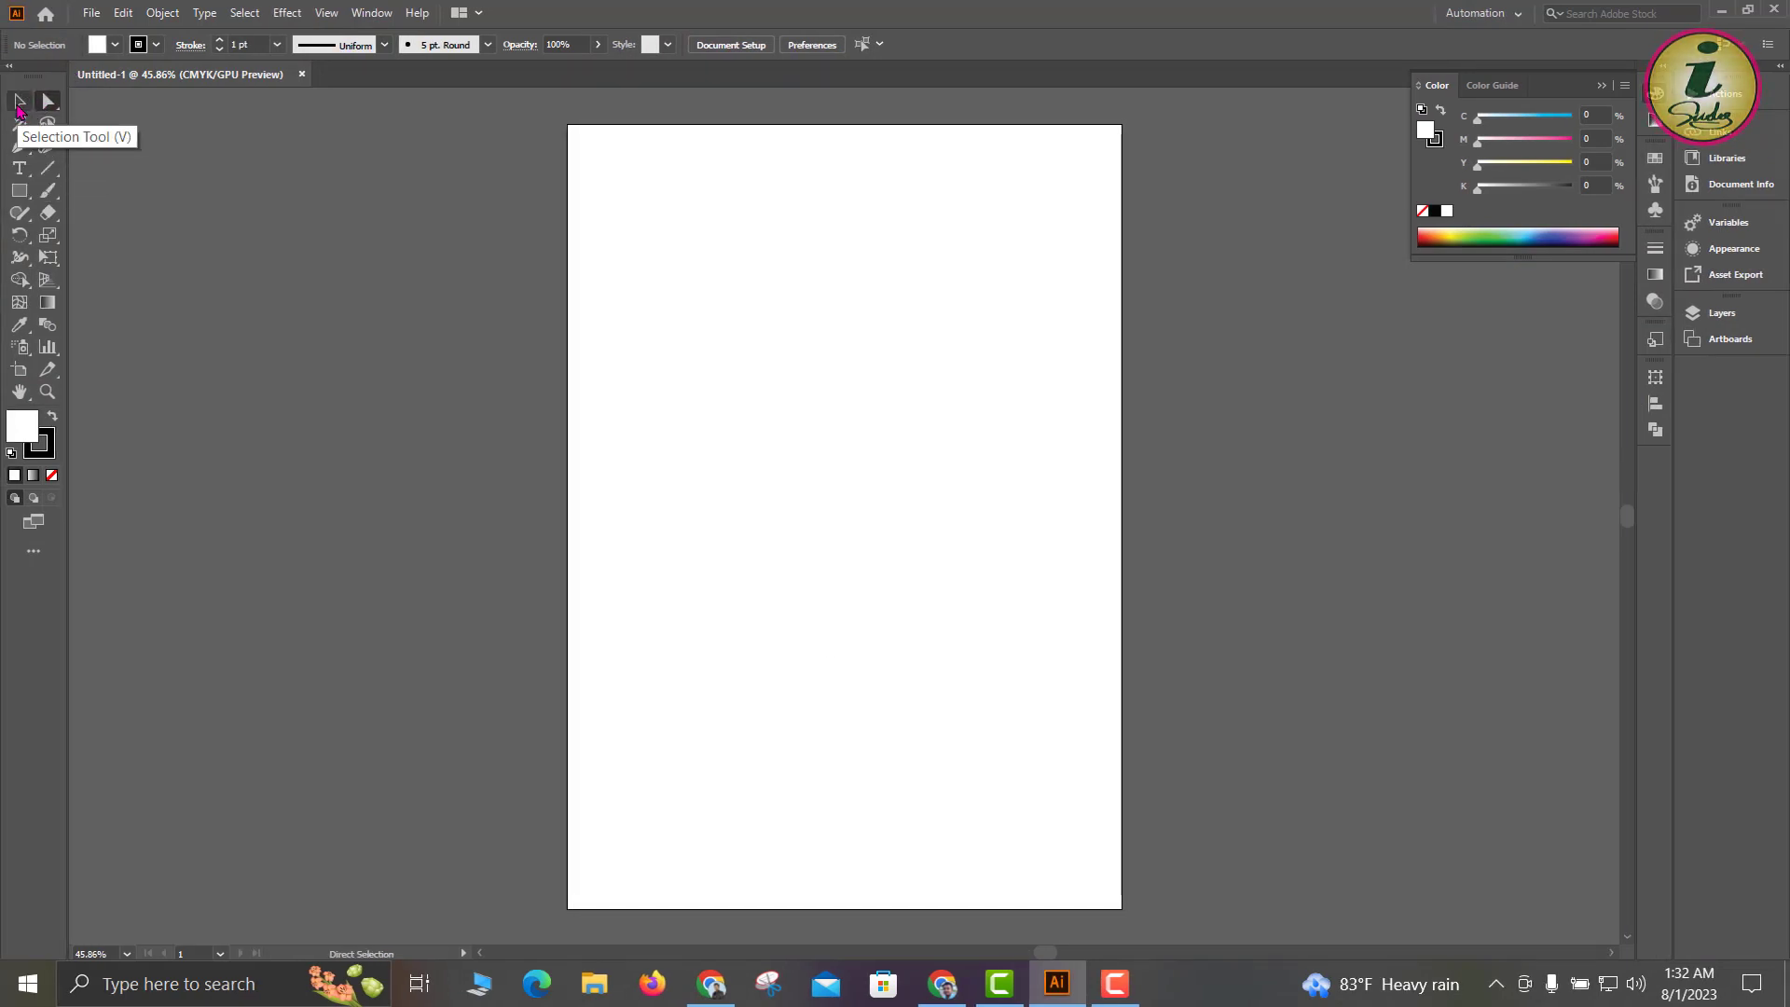
{"action": "left_click", "coordinate": [19, 147]}
{"action": "left_click", "coordinate": [17, 149]}
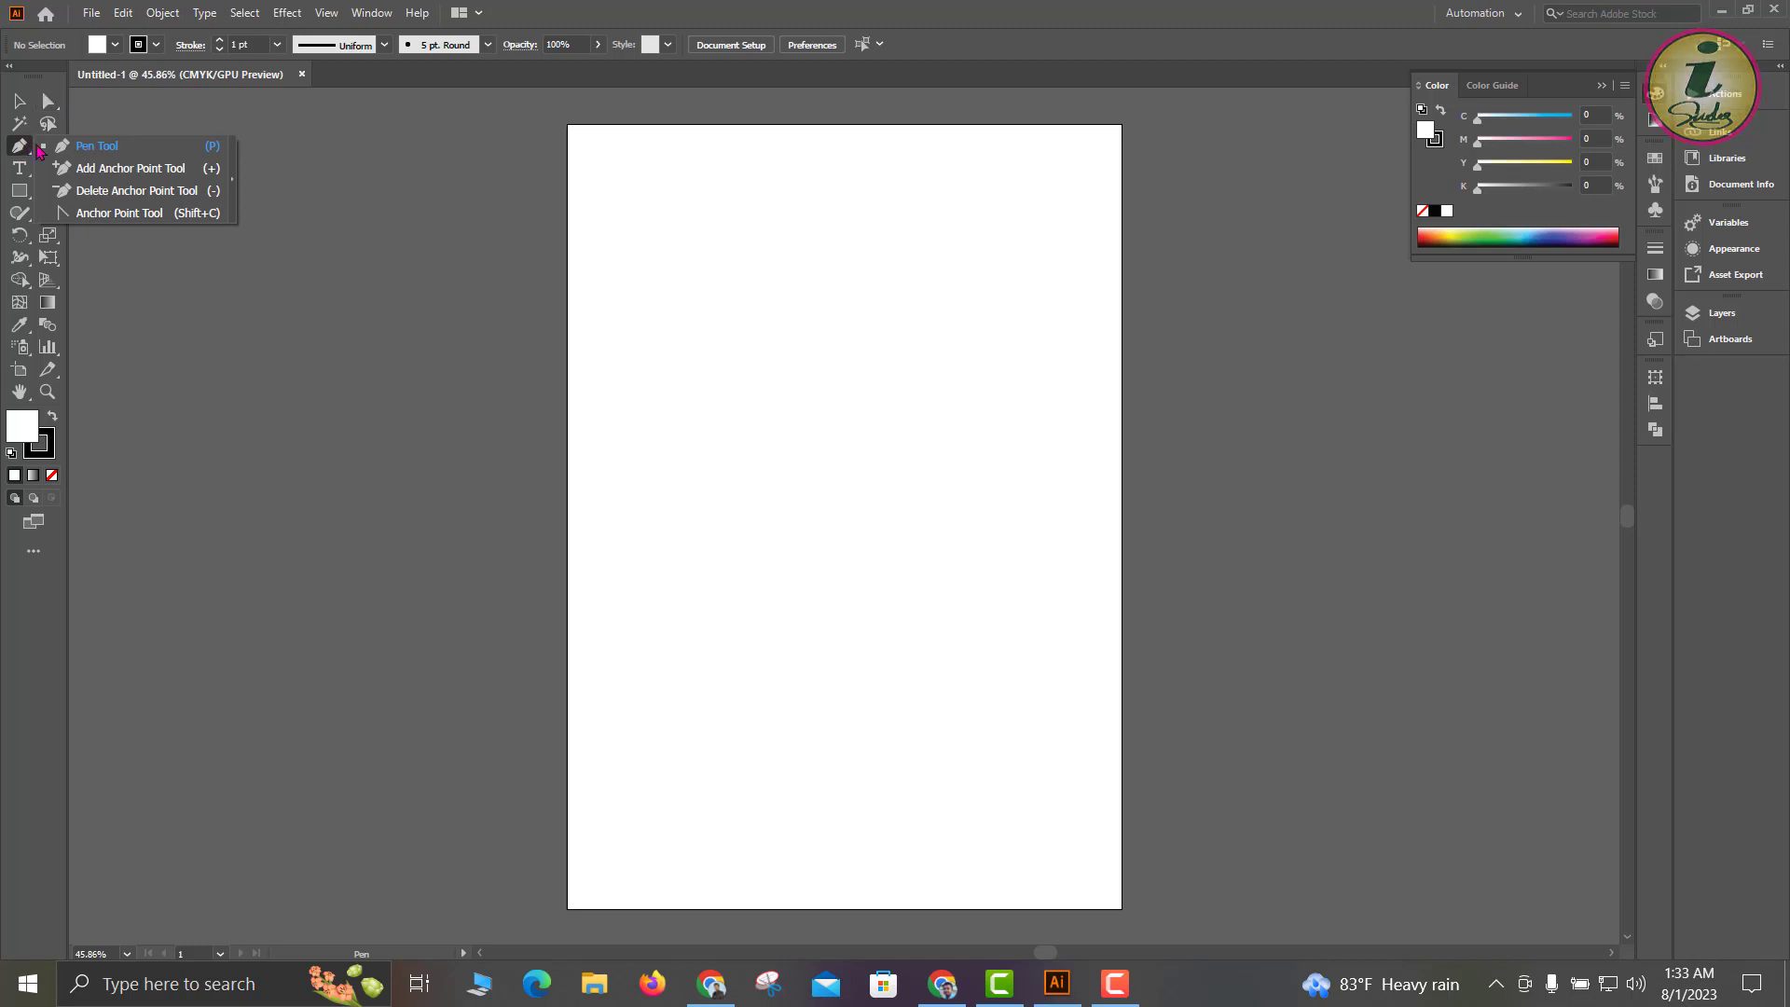
{"action": "left_click", "coordinate": [84, 148]}
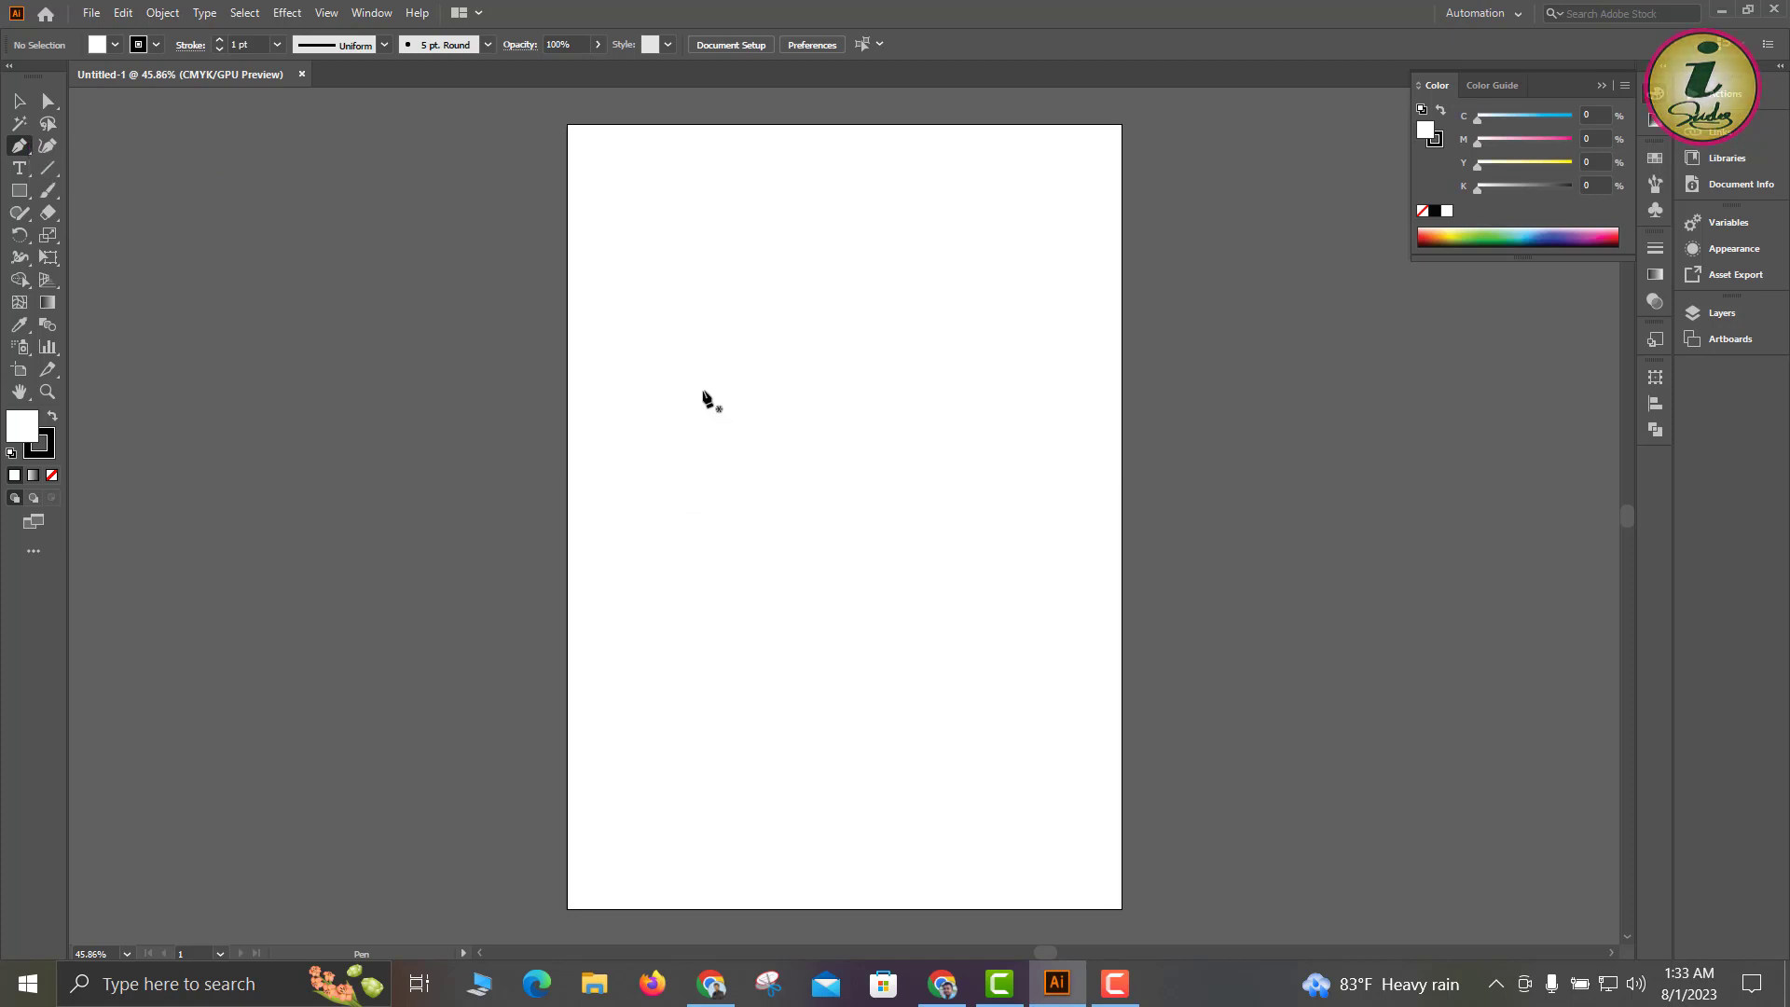
{"action": "scroll", "coordinate": [683, 262], "scroll_direction": "up", "scroll_amount": 2}
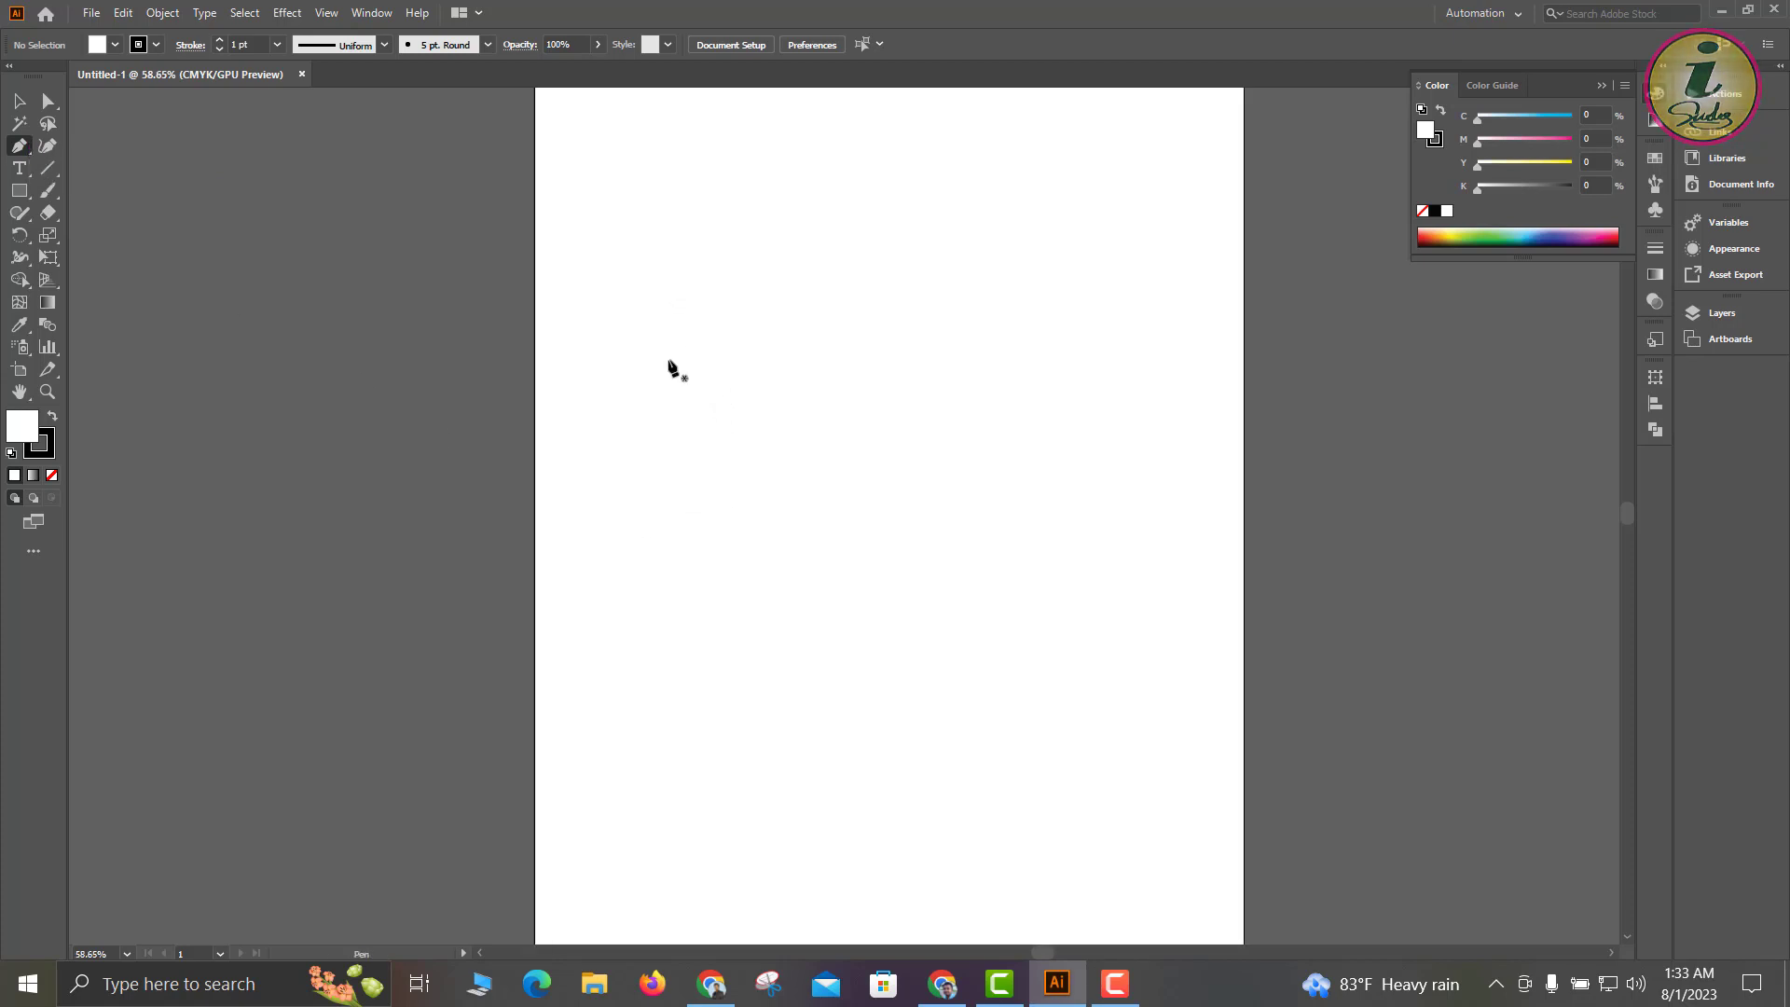
Try a slanted straight Pen segment from about X 0.75, Y 2.44 in to X 6.53, Y 1.28 in, and undo it.
{"action": "left_click", "coordinate": [599, 293]}
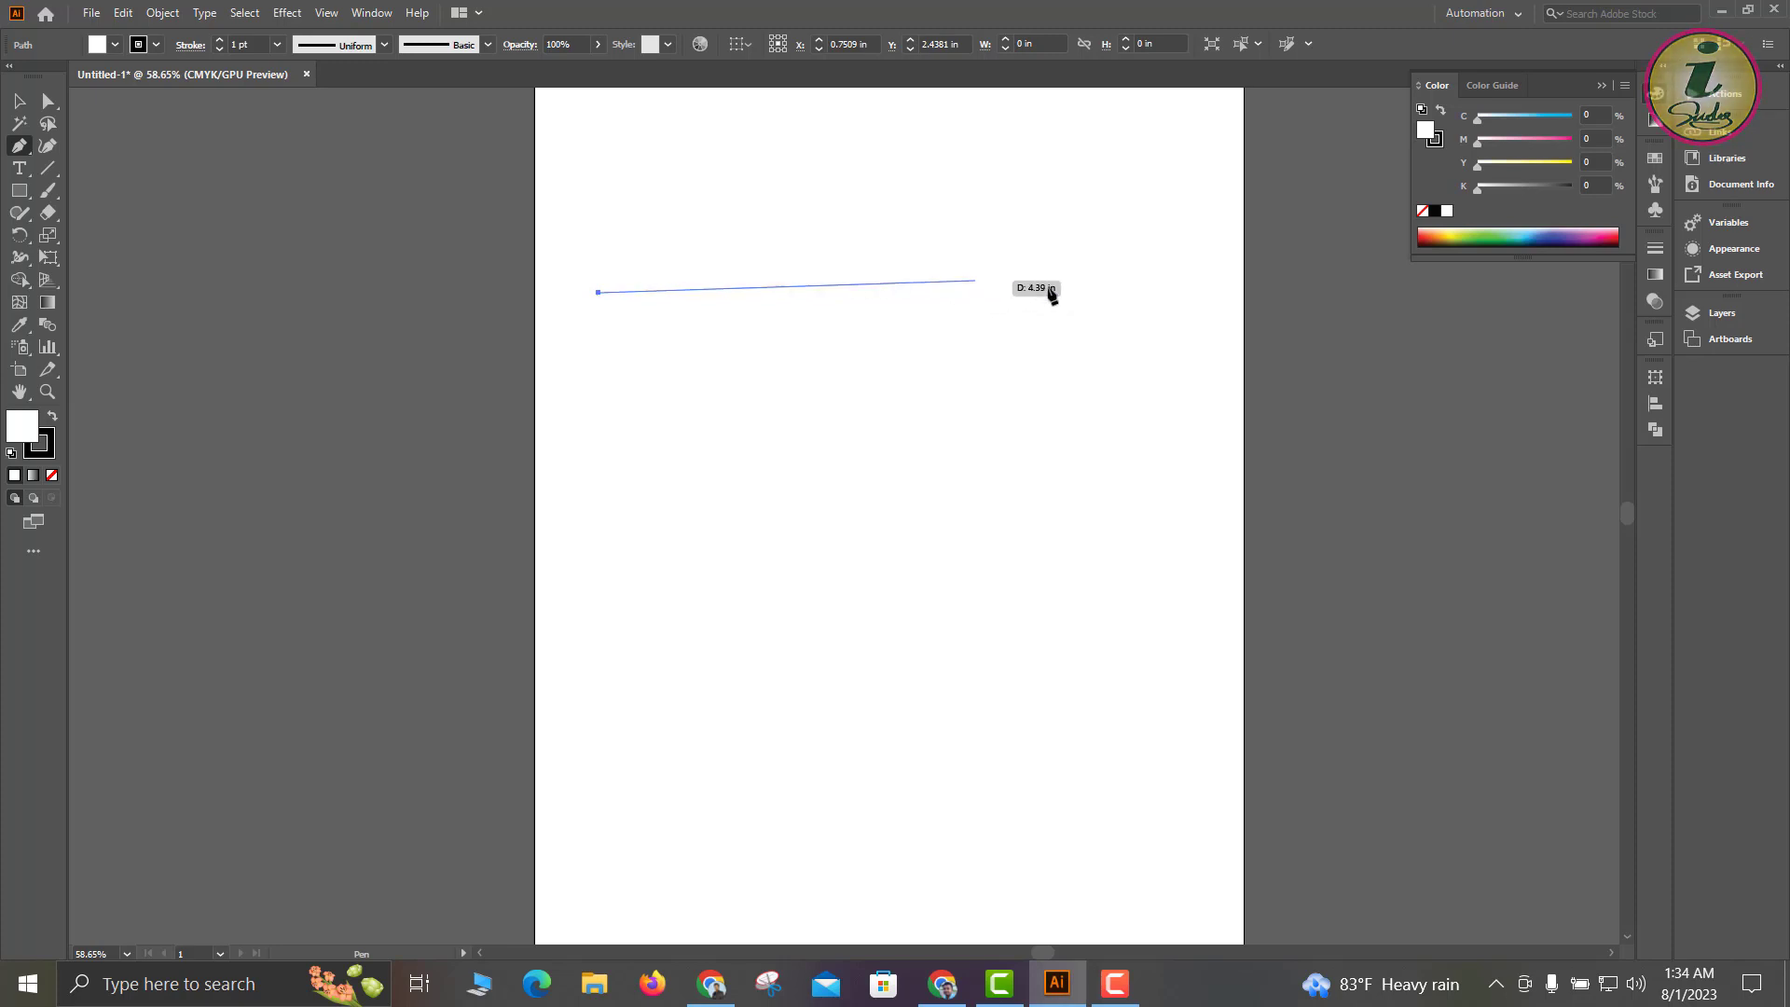
{"action": "left_click", "coordinate": [1094, 193]}
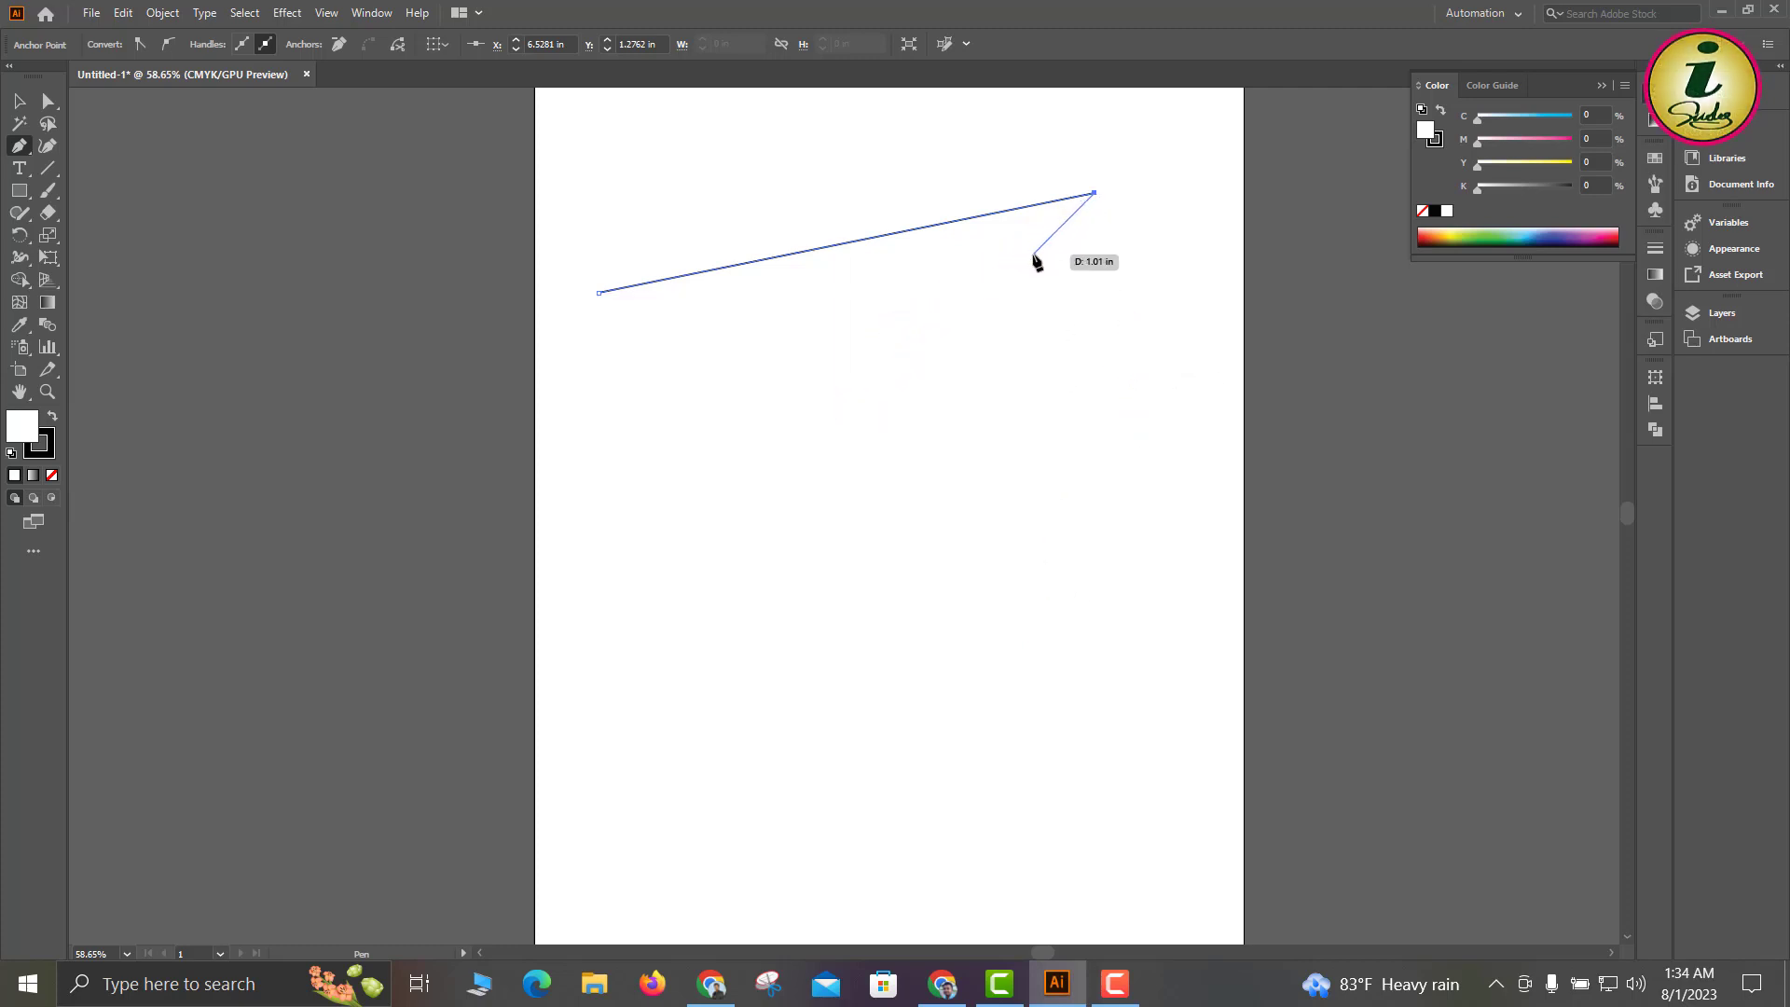
{"action": "key", "text": "ctrl+z"}
{"action": "key", "text": "ctrl+z"}
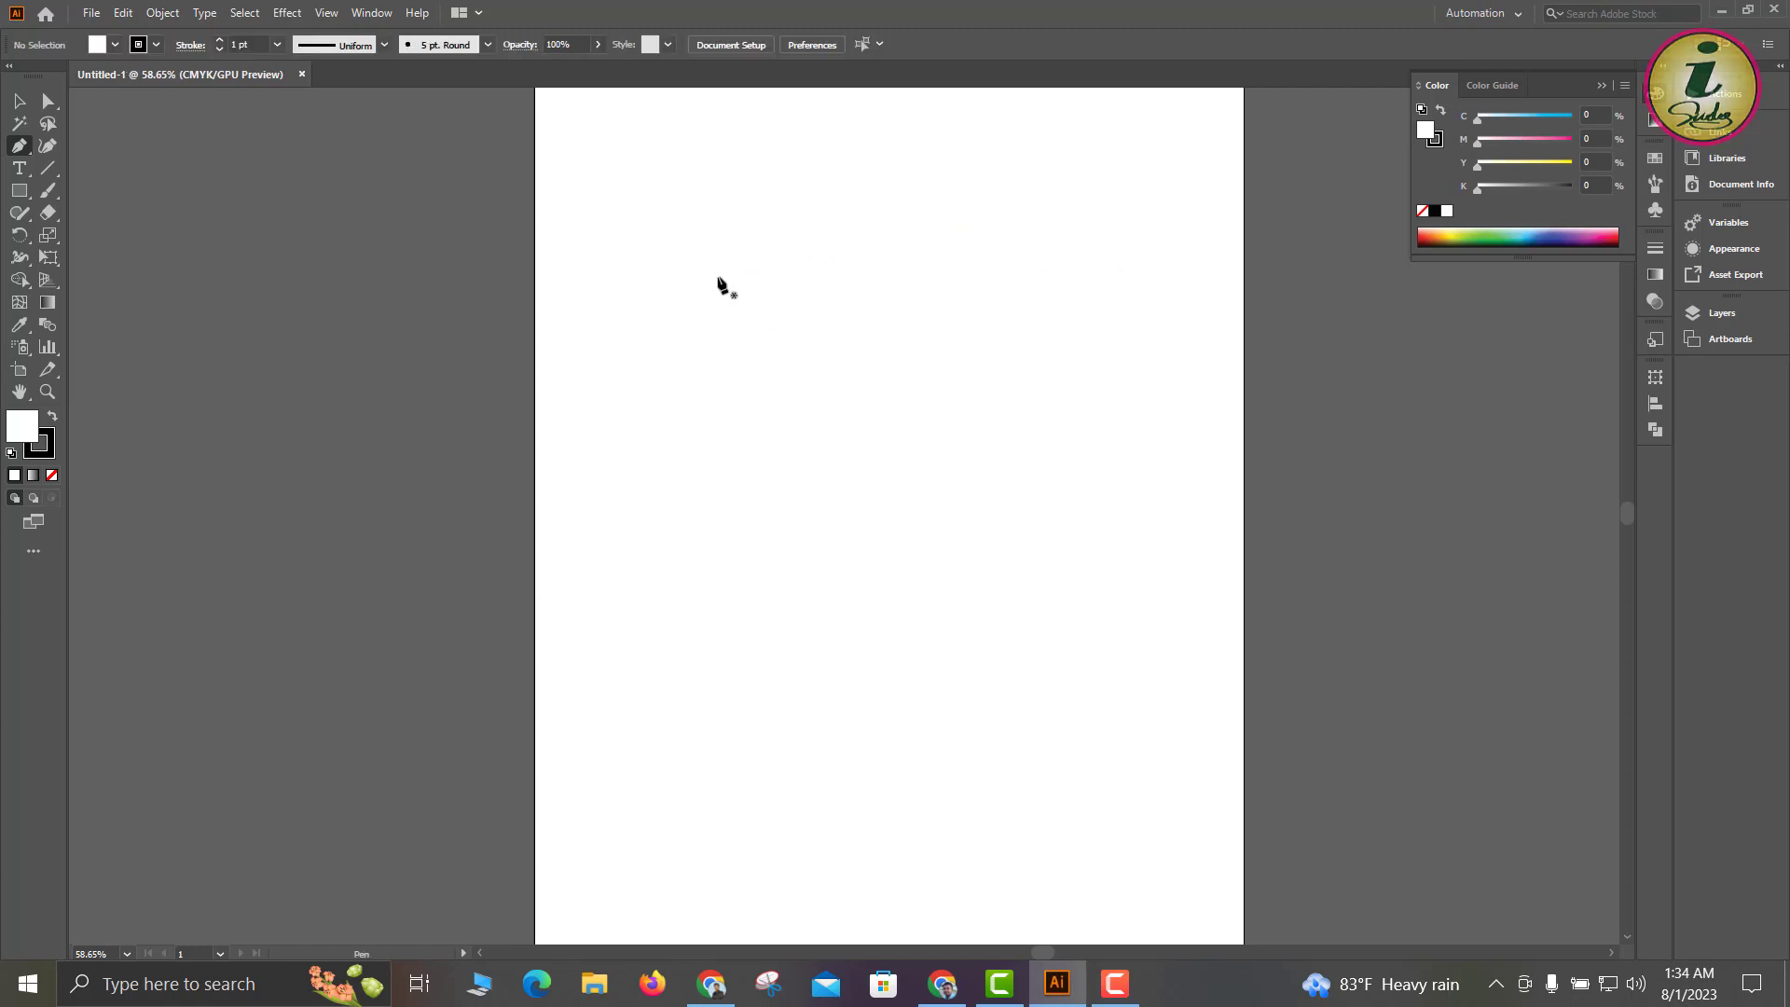
Start a path at about X 2.14, Y 2.25 in, trying a left-bulging curve and a straight vertical segment, each undone.
{"action": "left_click", "coordinate": [718, 277]}
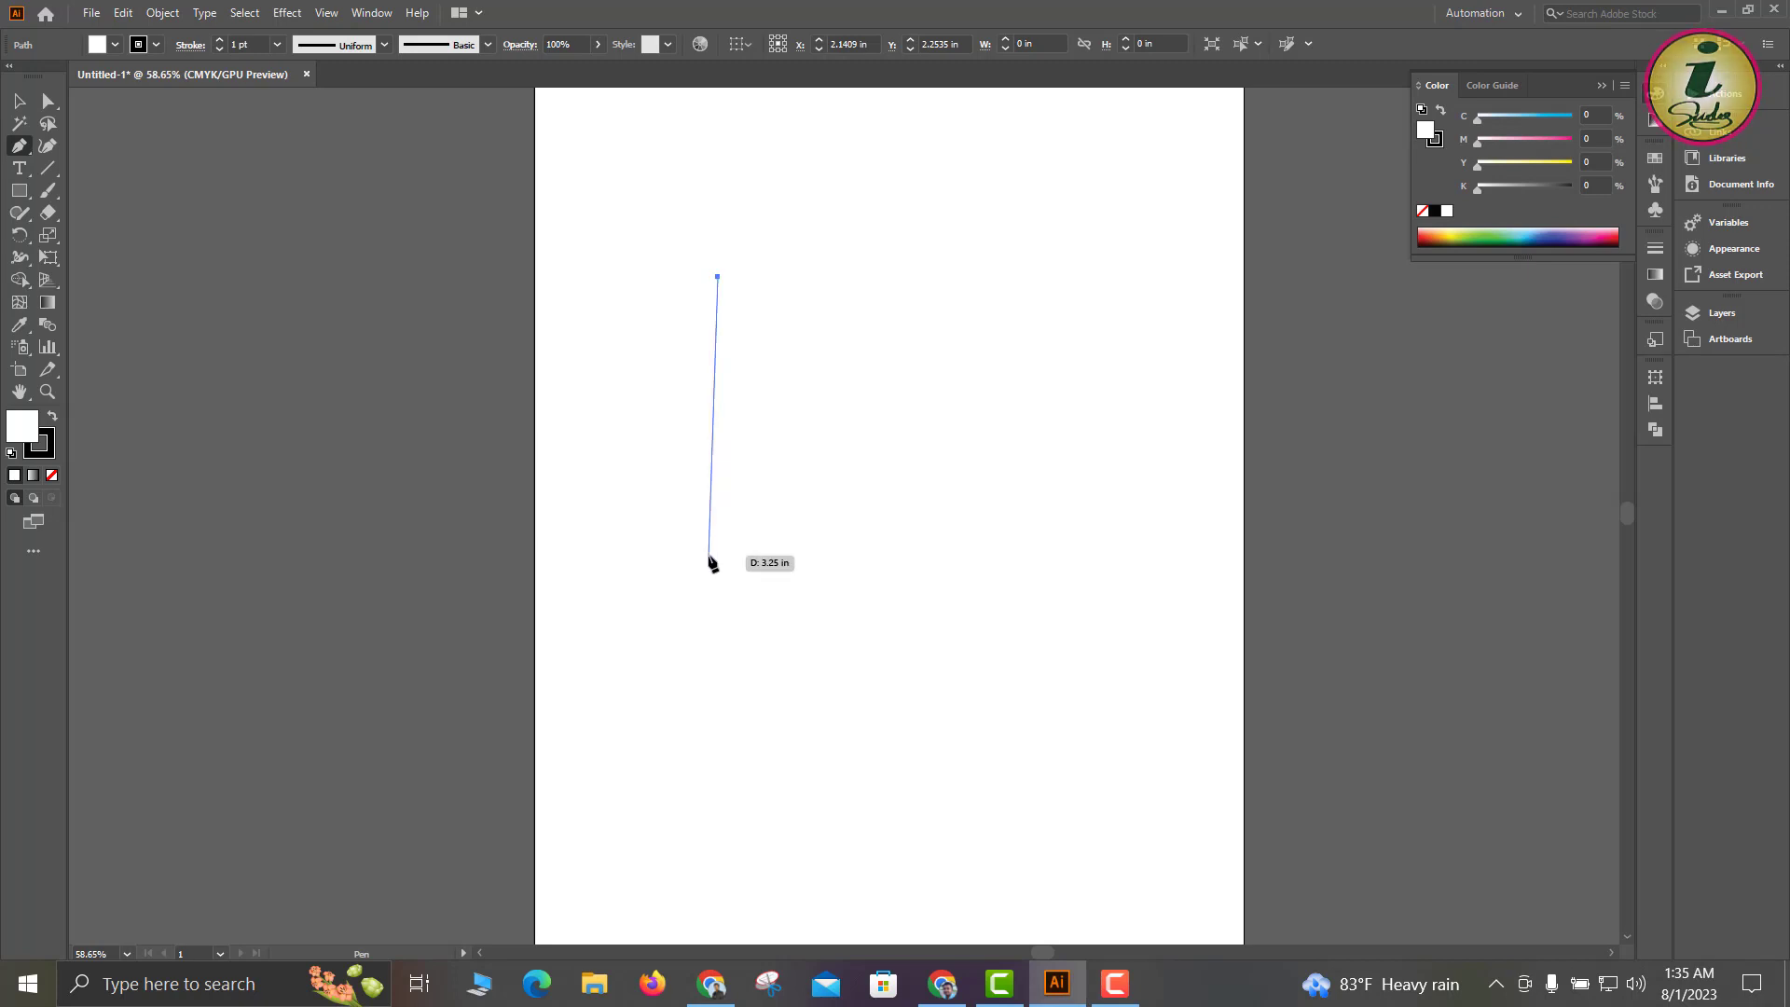
{"action": "left_click_drag", "start_coordinate": [718, 566], "coordinate": [886, 632]}
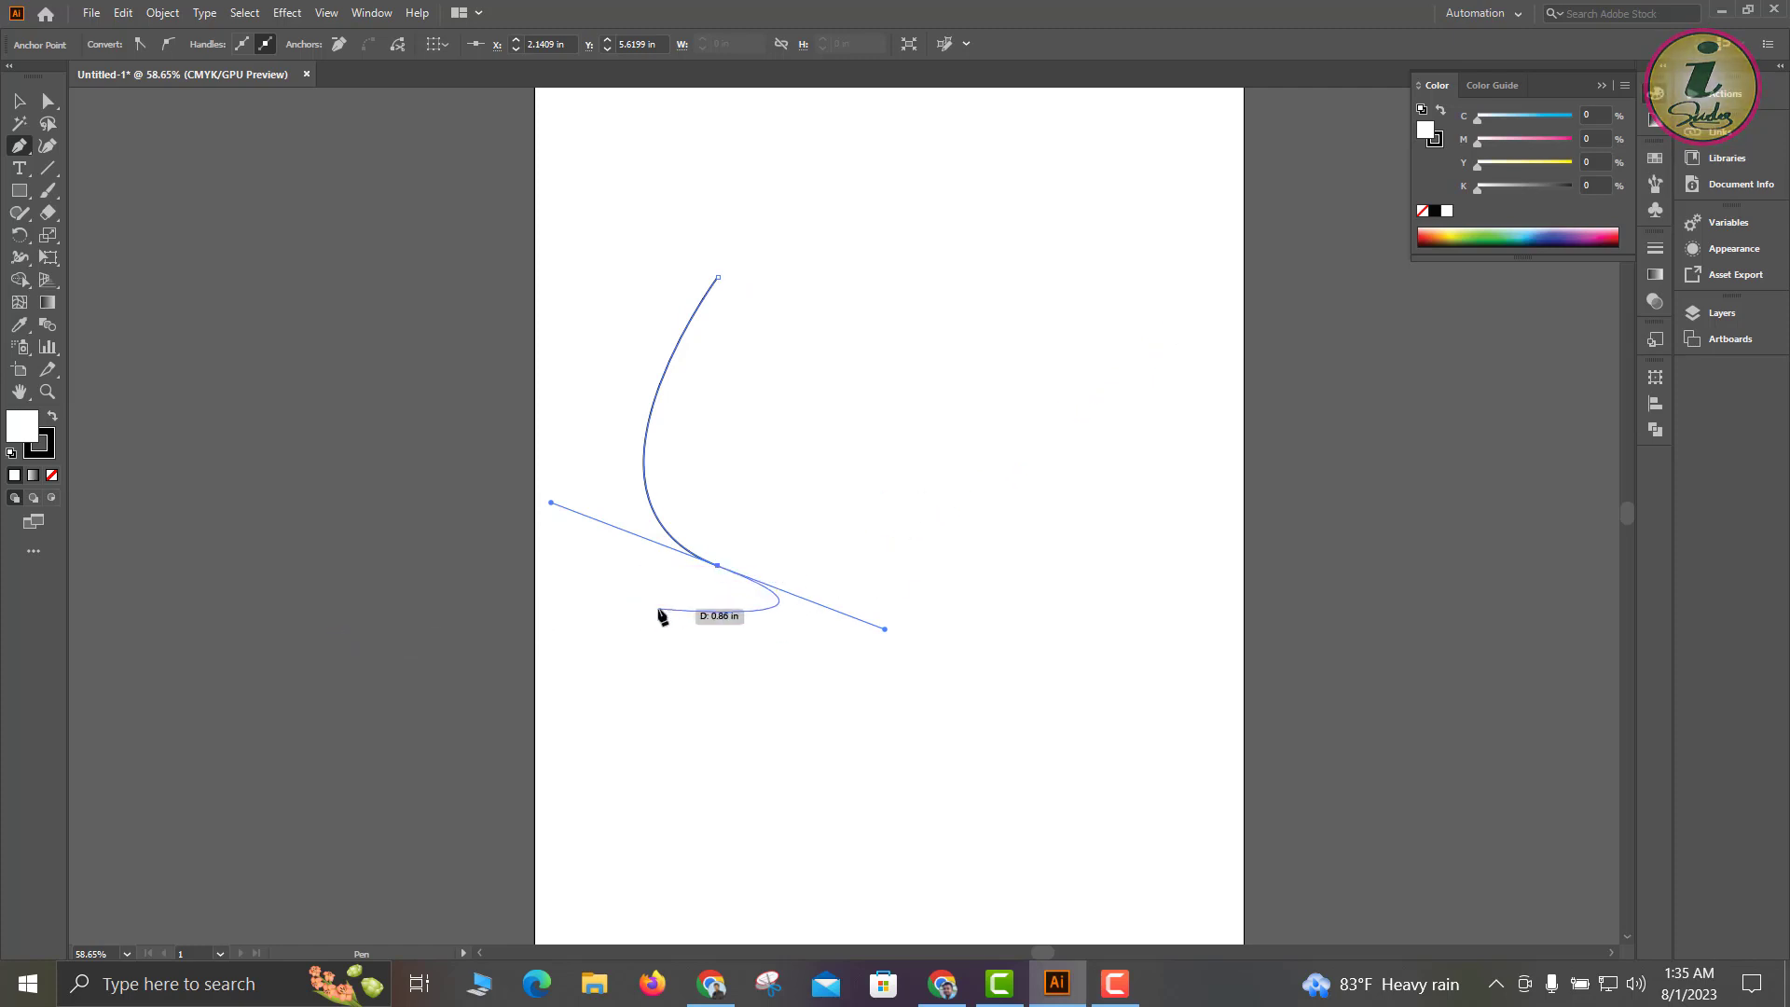
{"action": "key", "text": "ctrl"}
{"action": "key", "text": "ctrl+z"}
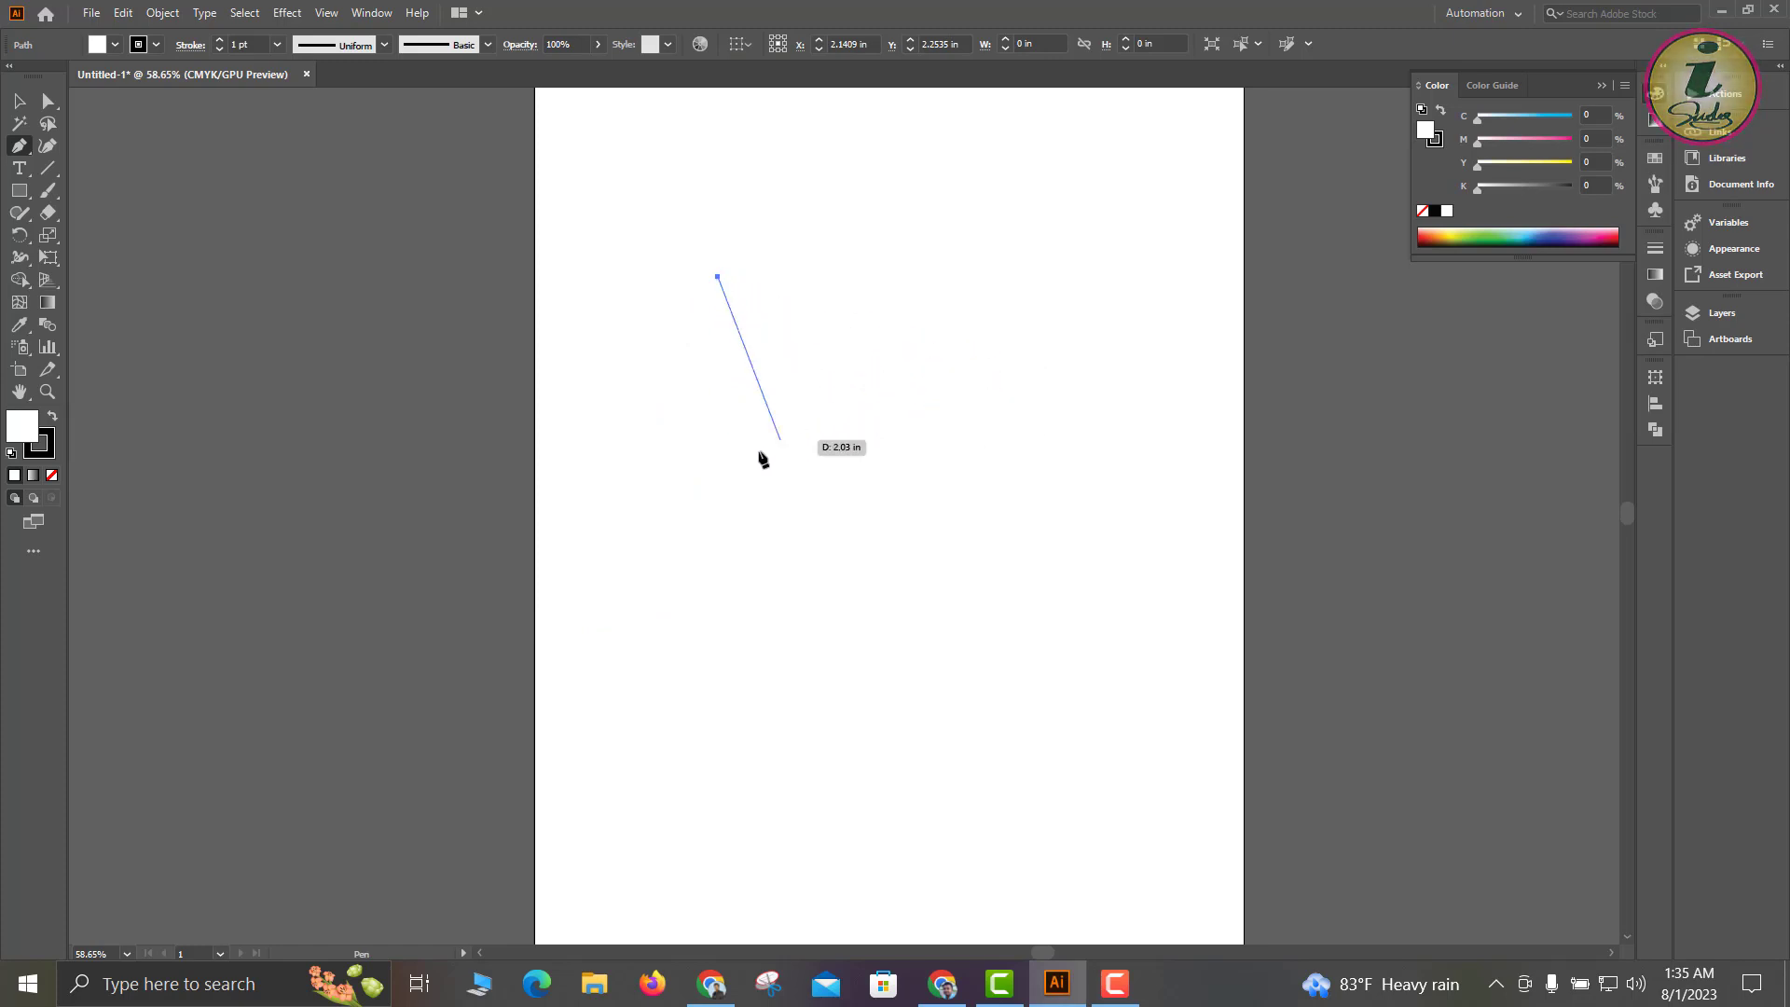
{"action": "left_click", "coordinate": [717, 532]}
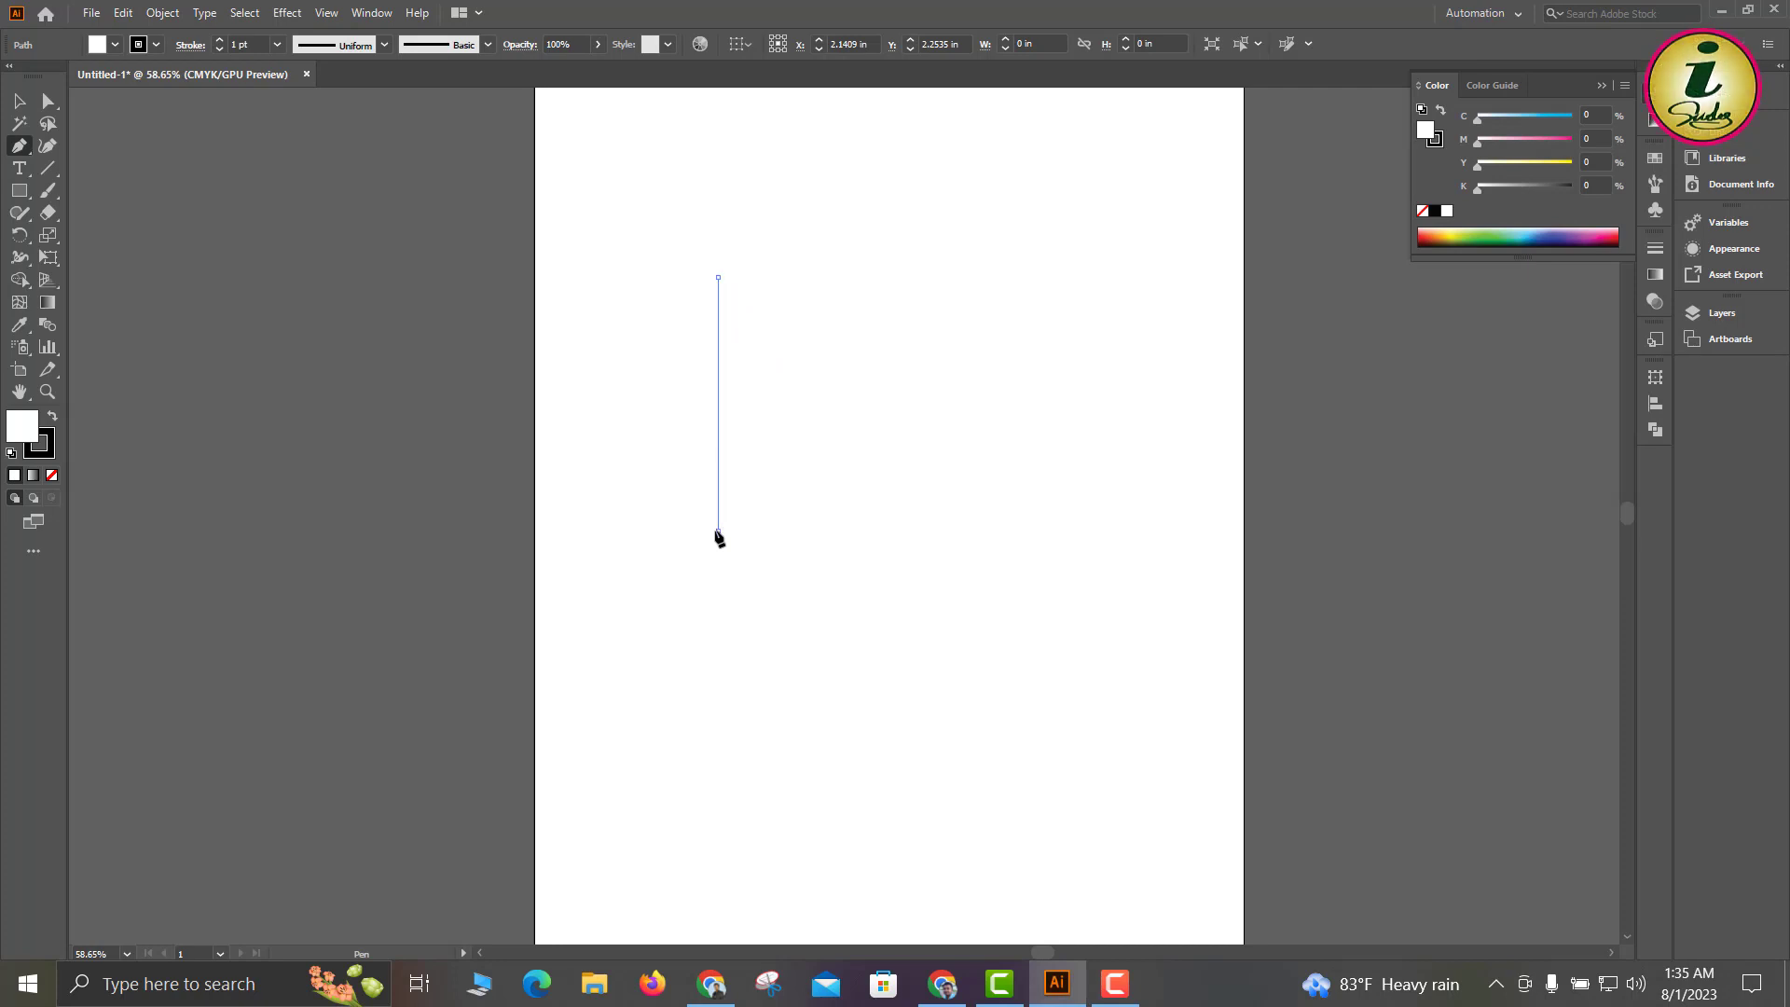
{"action": "key", "text": "ctrl+z"}
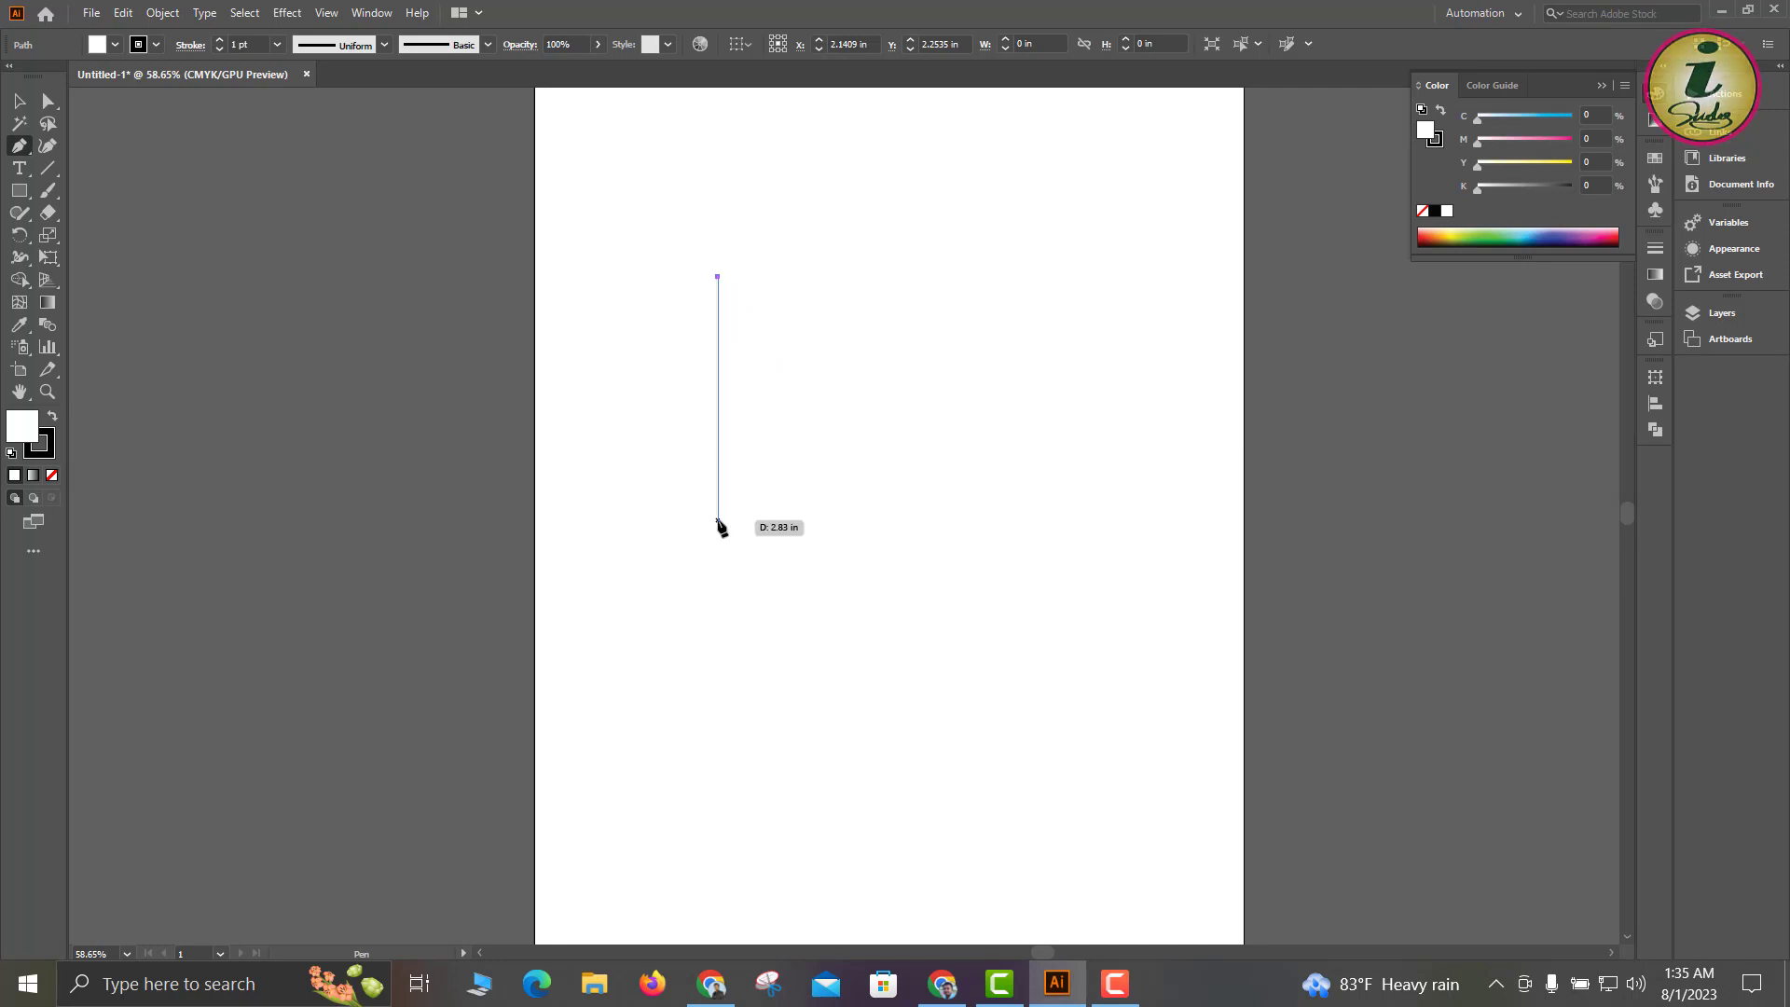
Draw a right-bulging curve from the start point down to about Y 5.09 in and remove the end anchor's outgoing handle.
{"action": "left_click_drag", "start_coordinate": [719, 520], "coordinate": [530, 657]}
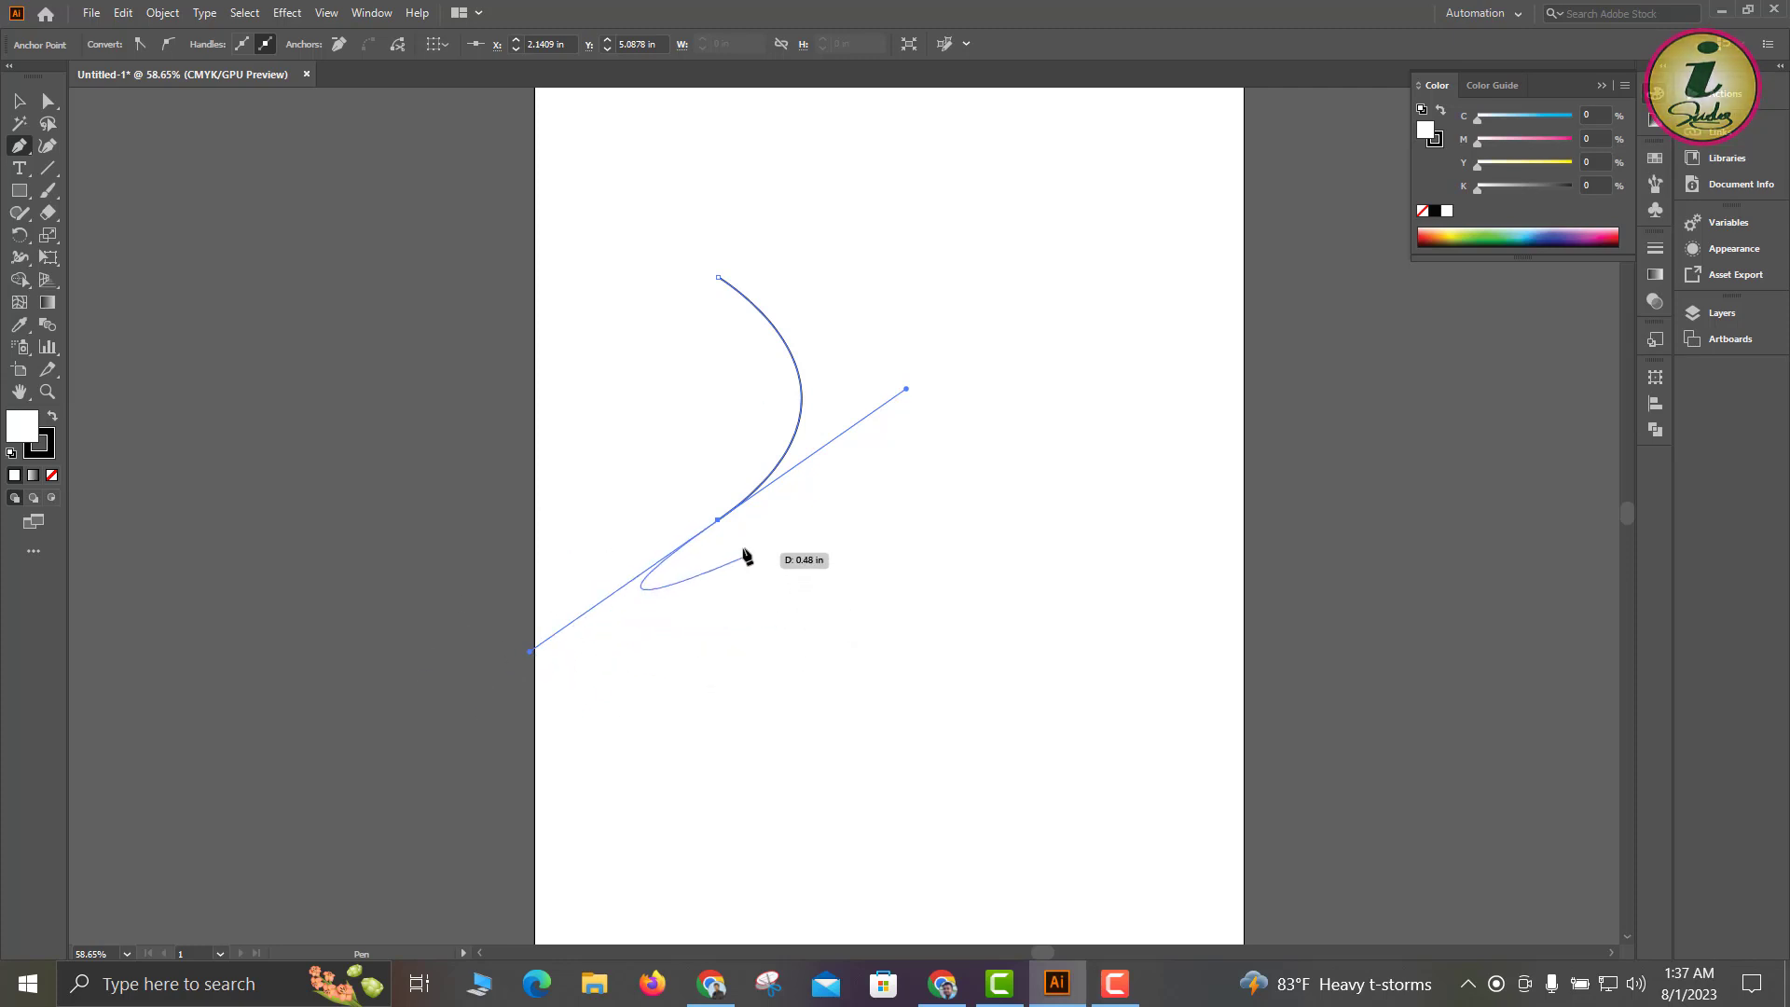
{"action": "left_click", "coordinate": [720, 520]}
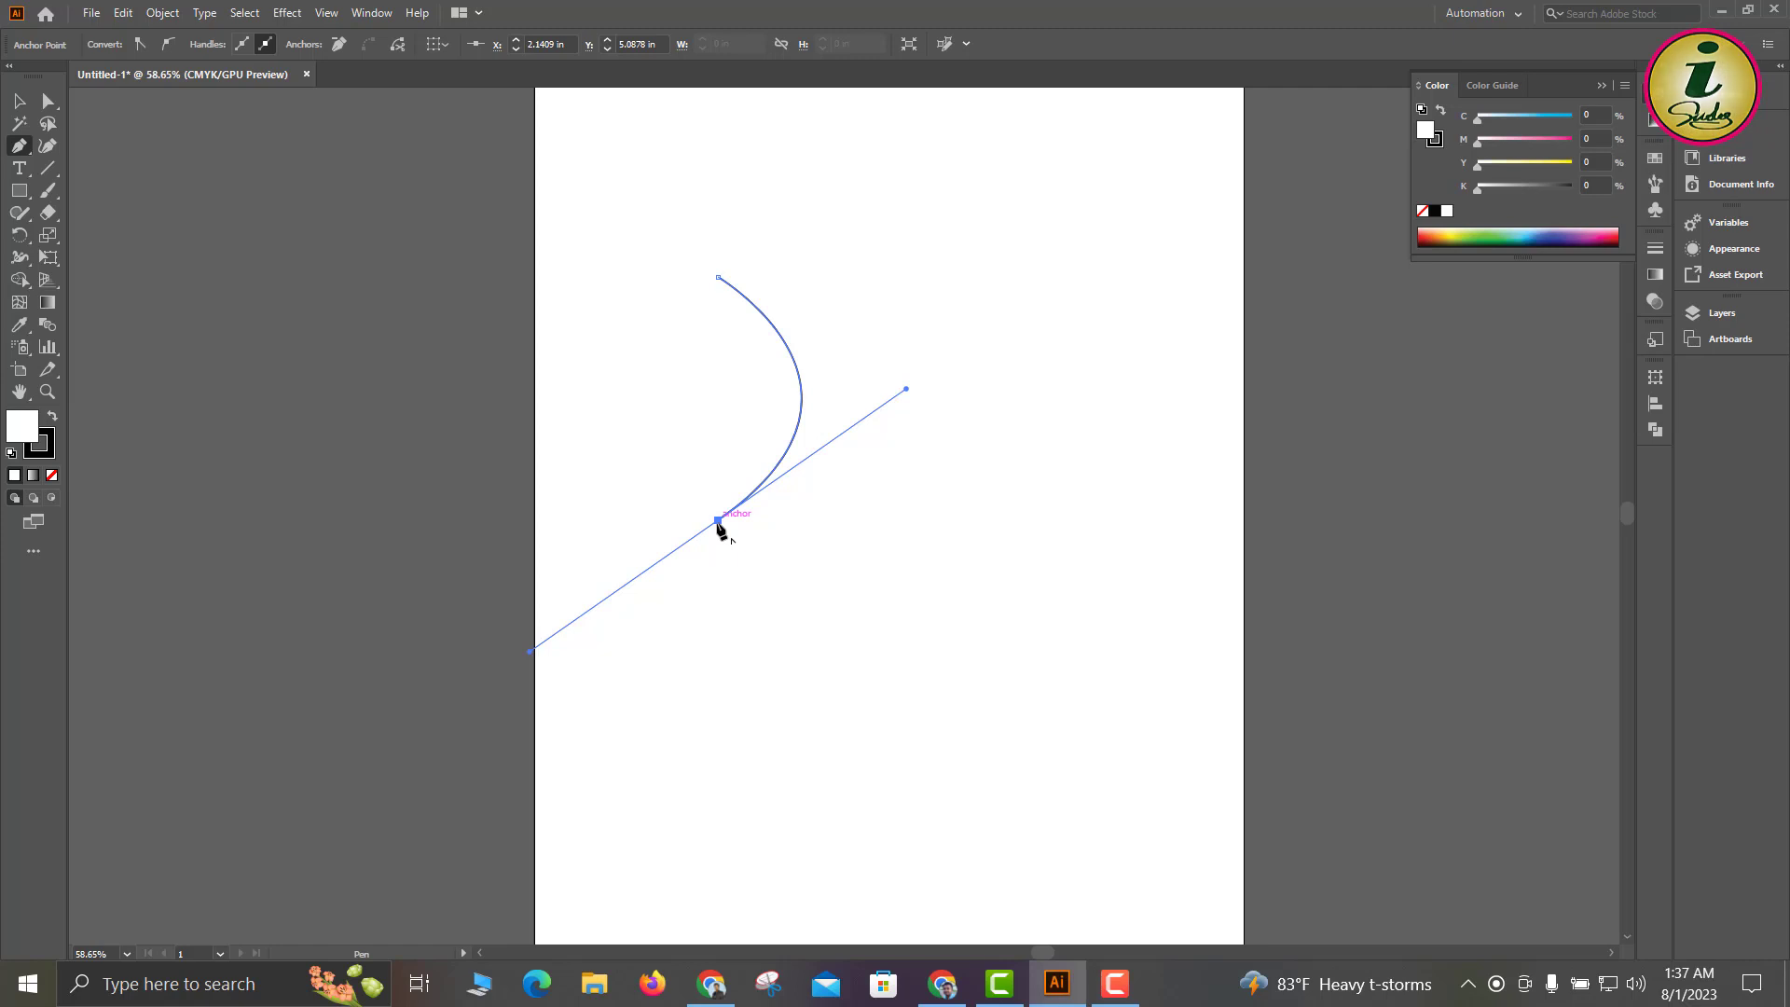
{"action": "left_click", "coordinate": [719, 522]}
{"action": "left_click_drag", "start_coordinate": [718, 527], "coordinate": [912, 396]}
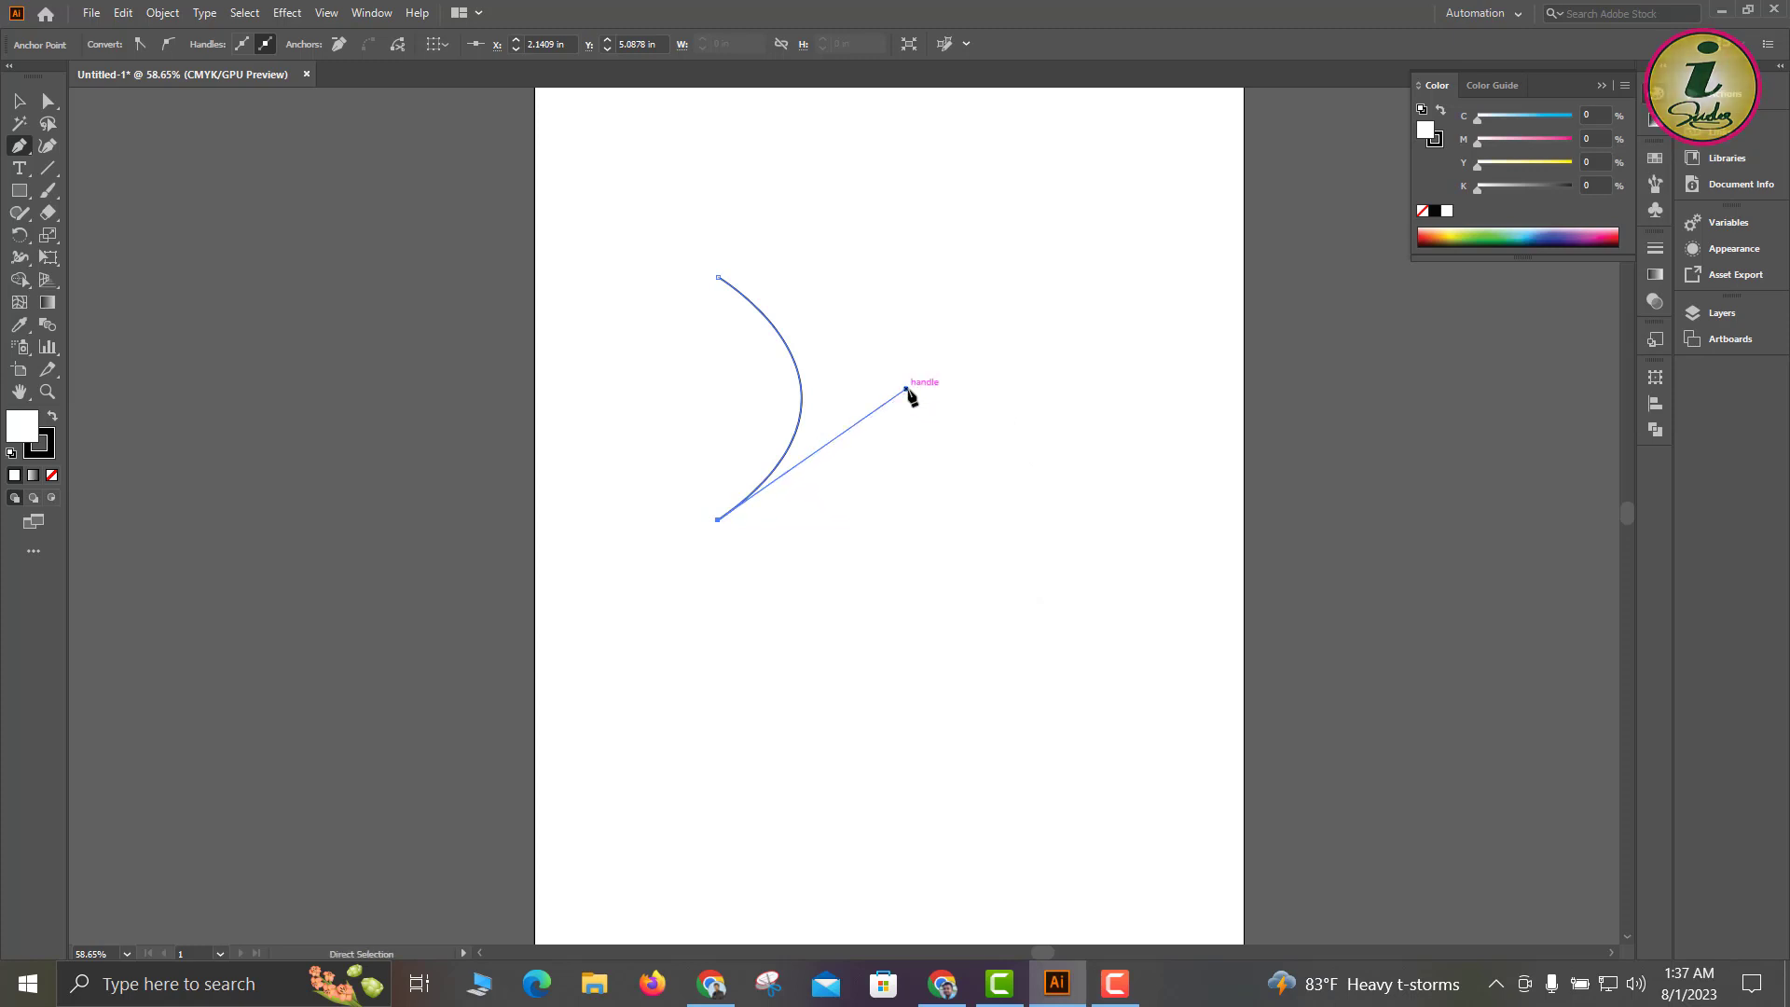
{"action": "left_click_drag", "start_coordinate": [1003, 481], "coordinate": [902, 388]}
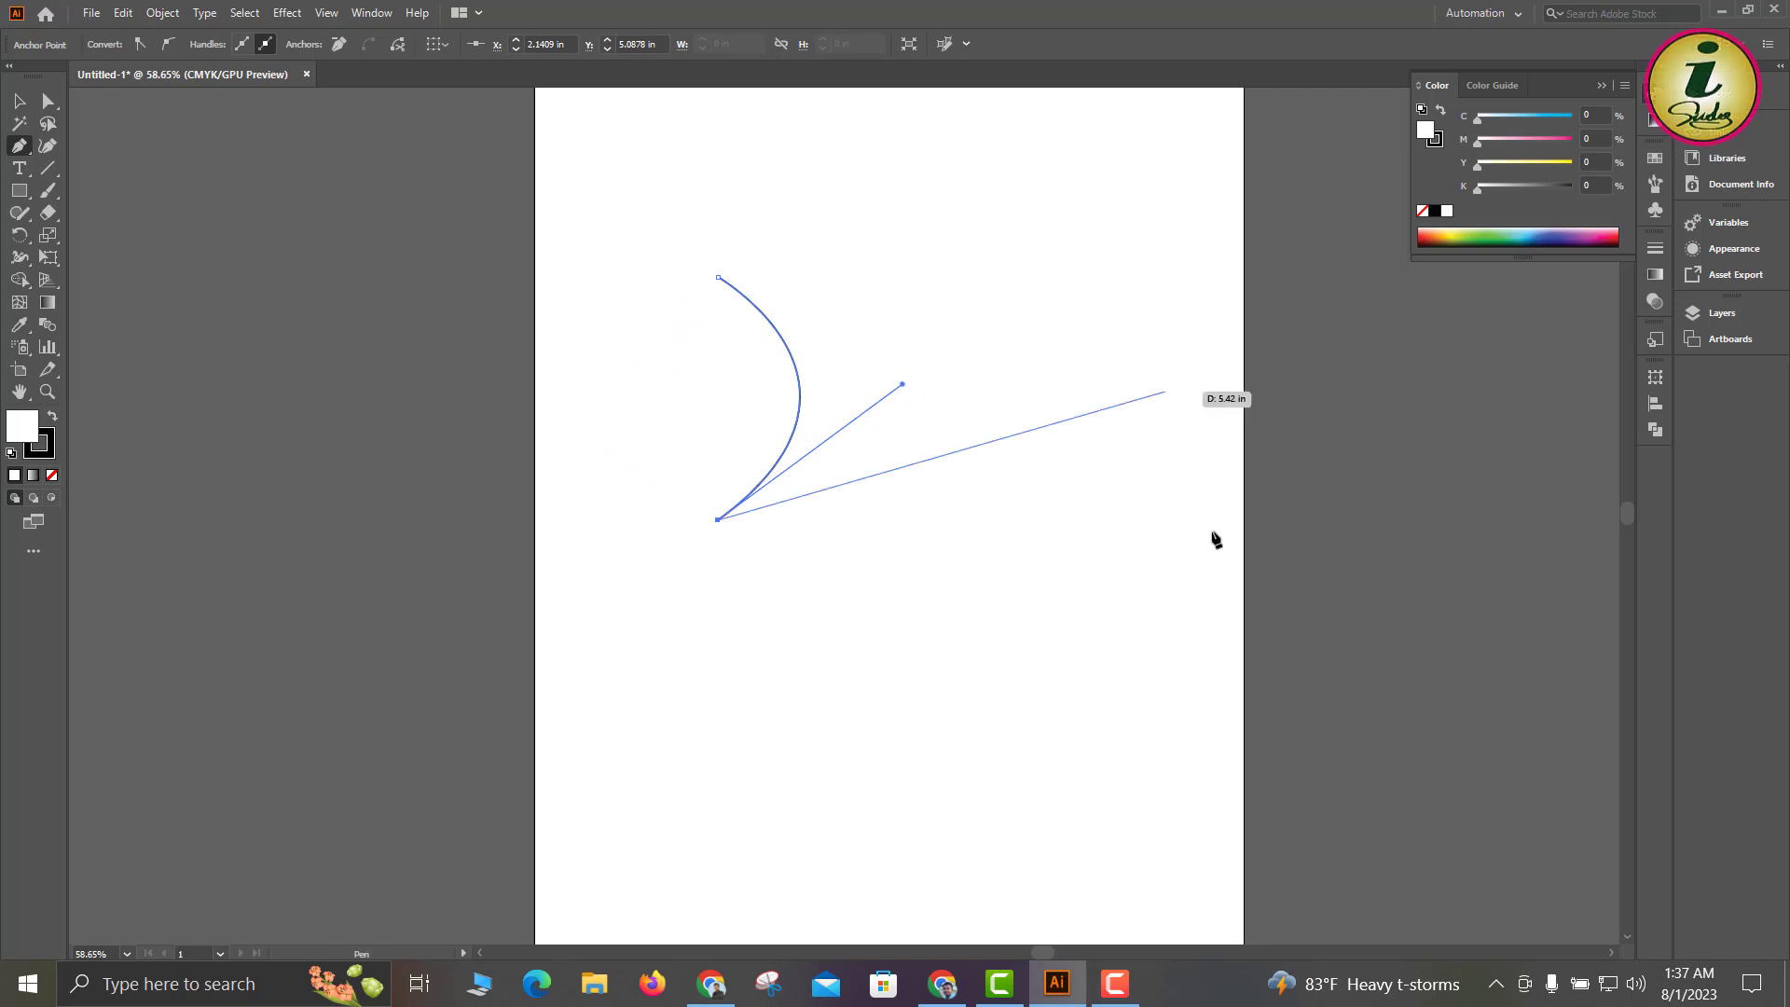
Continue the path with a straight vertical segment down to about Y 7.47 in and end the path.
{"action": "left_click", "coordinate": [717, 725]}
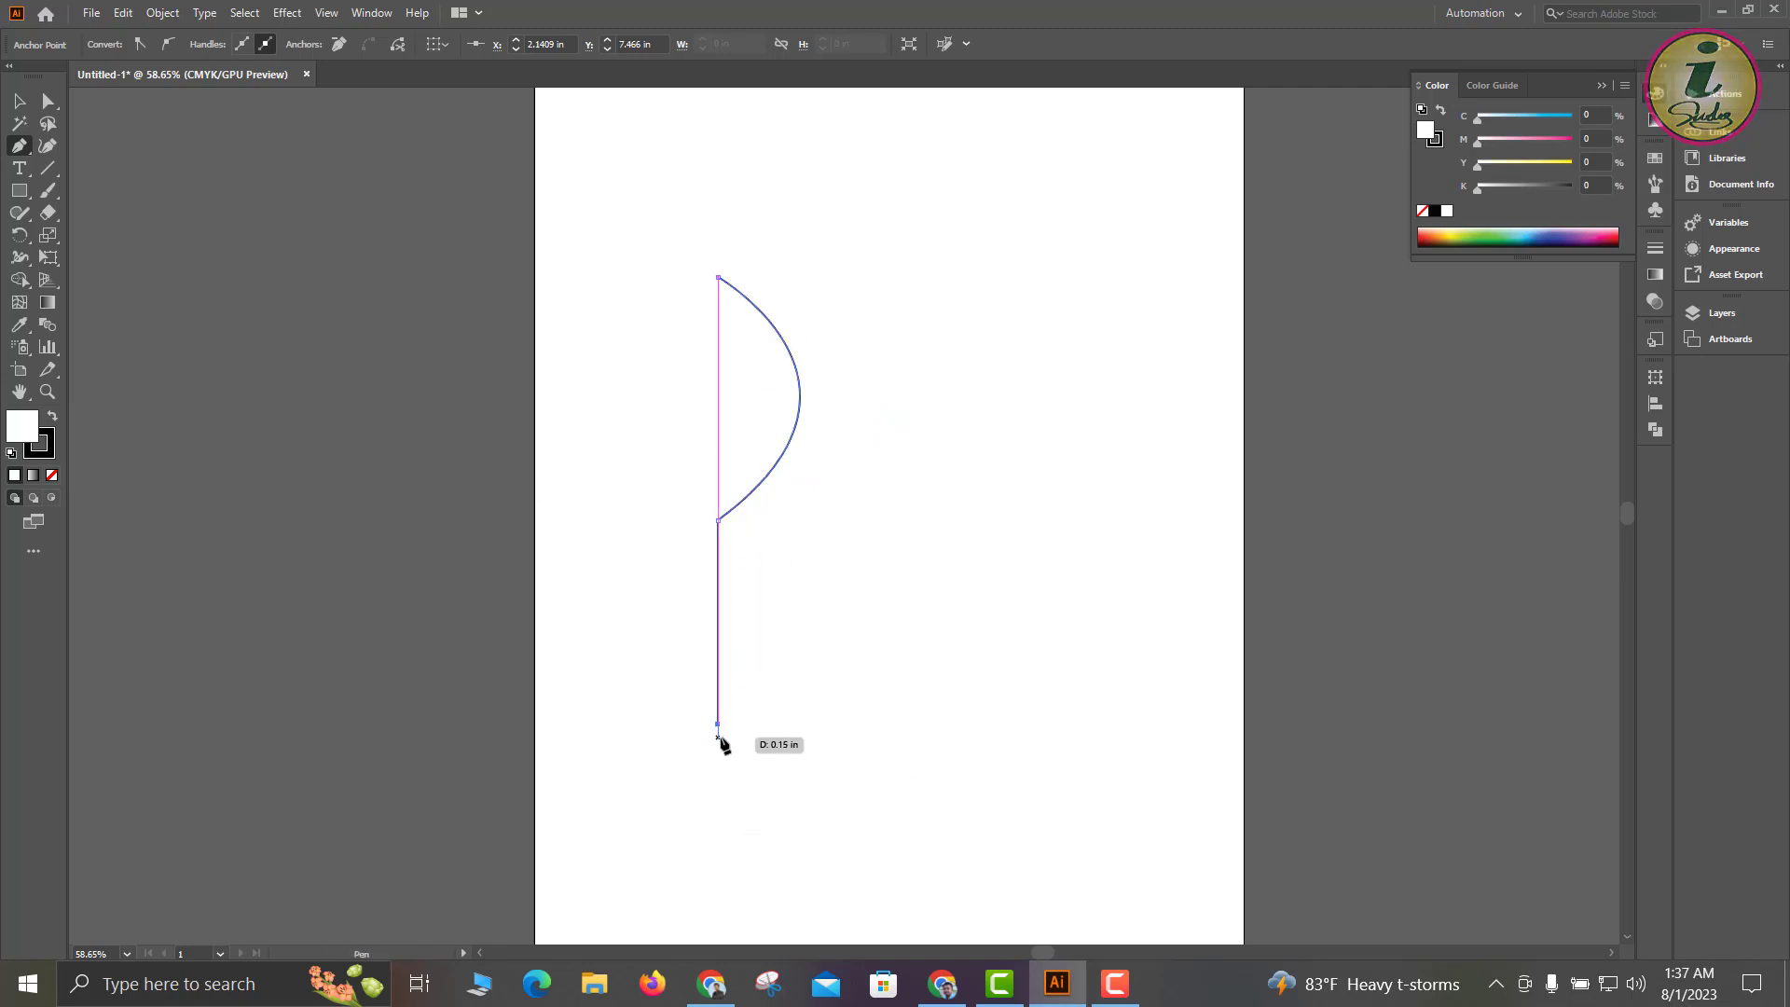
{"action": "key", "text": "ctrl+F9"}
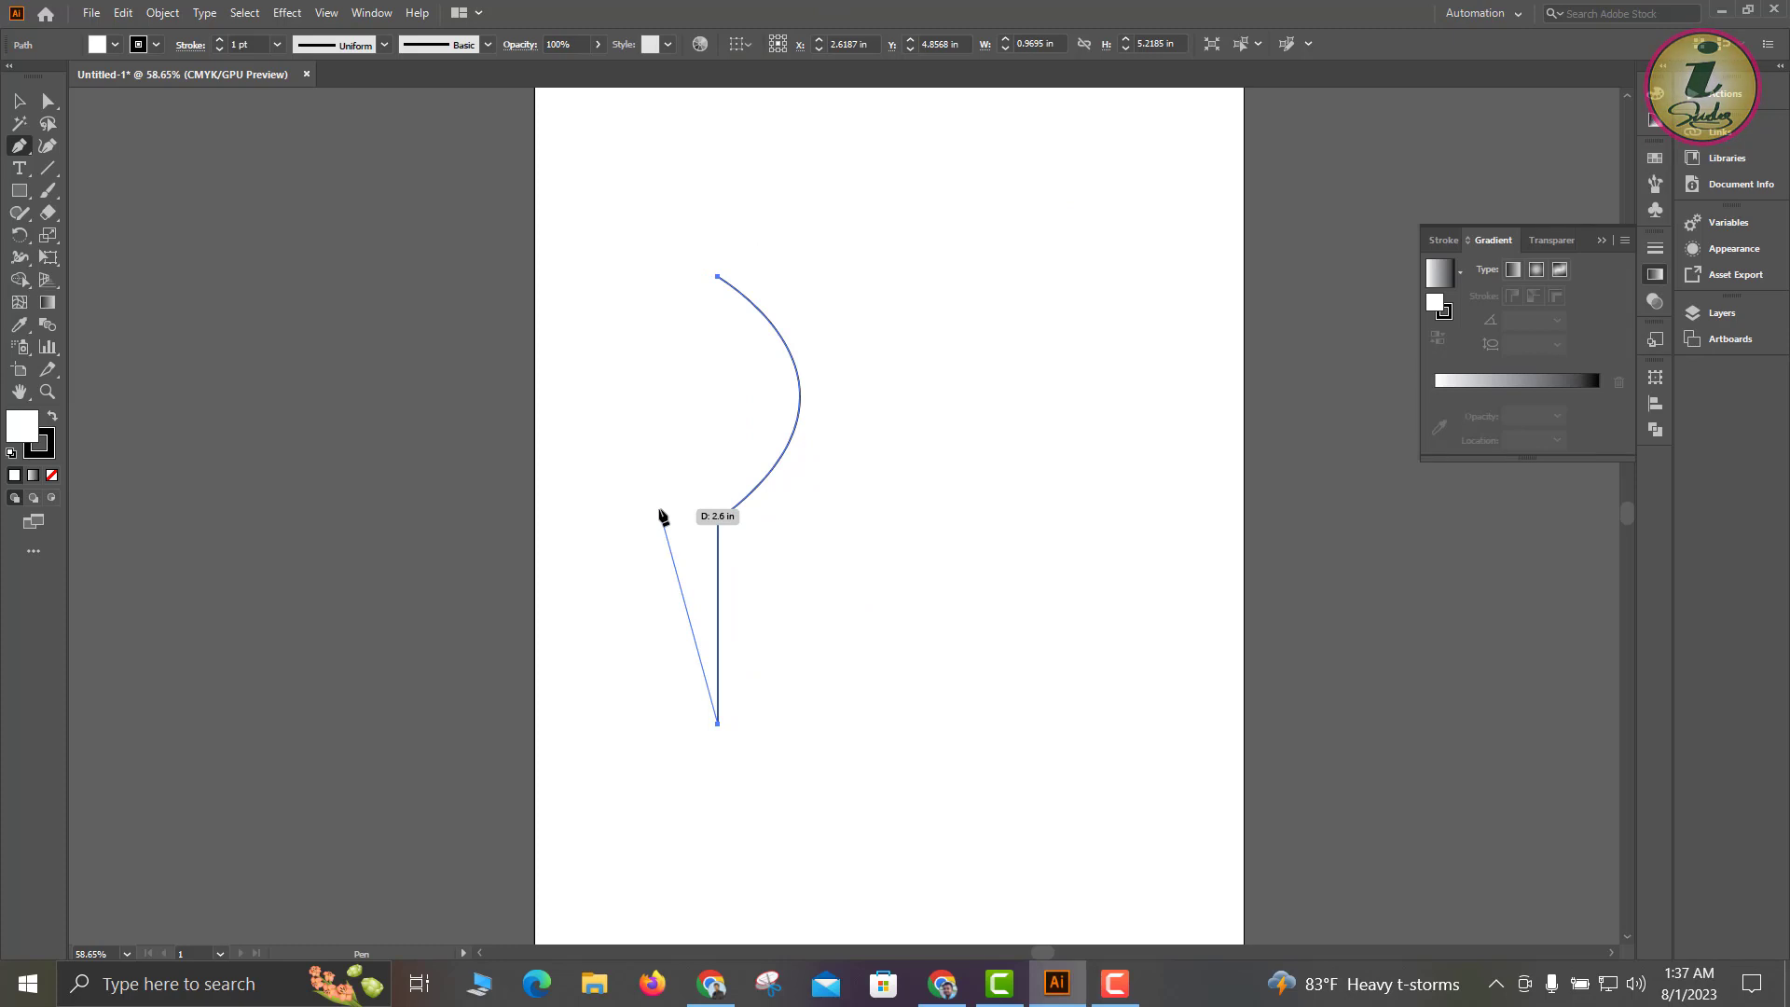
{"action": "key", "text": "Escape"}
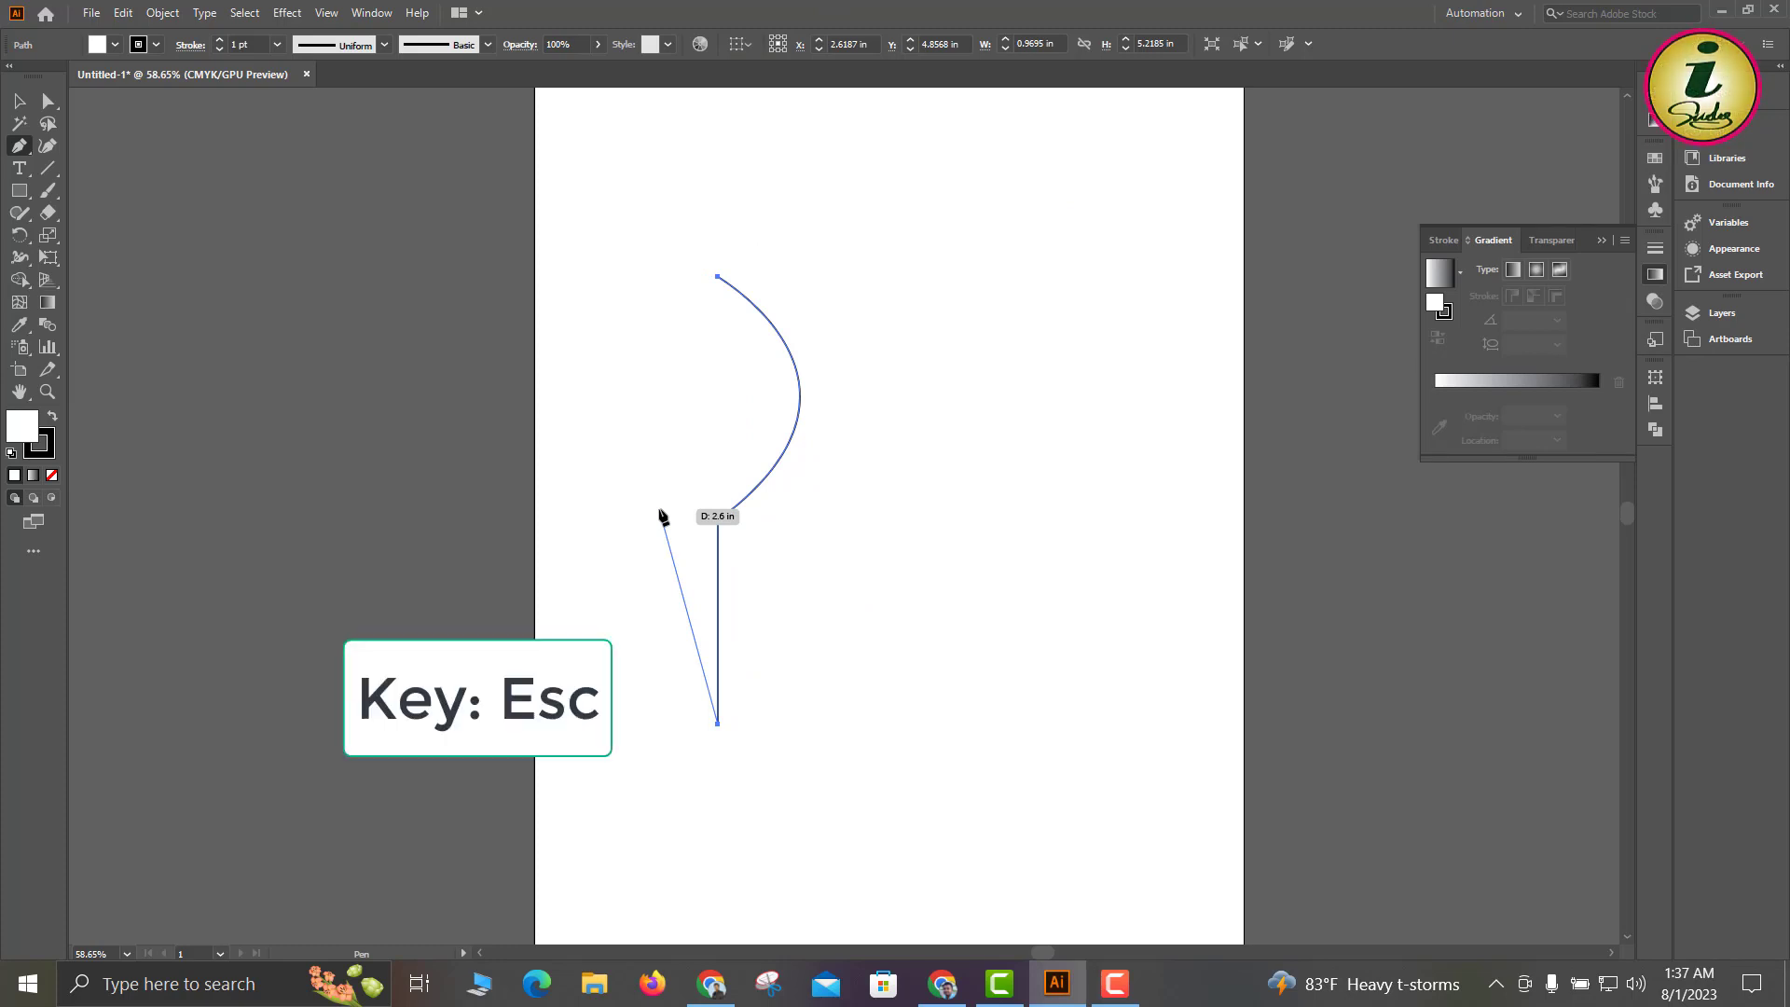
Select the finished path, move it slightly up and left on the artboard, and delete it.
{"action": "left_click", "coordinate": [19, 107]}
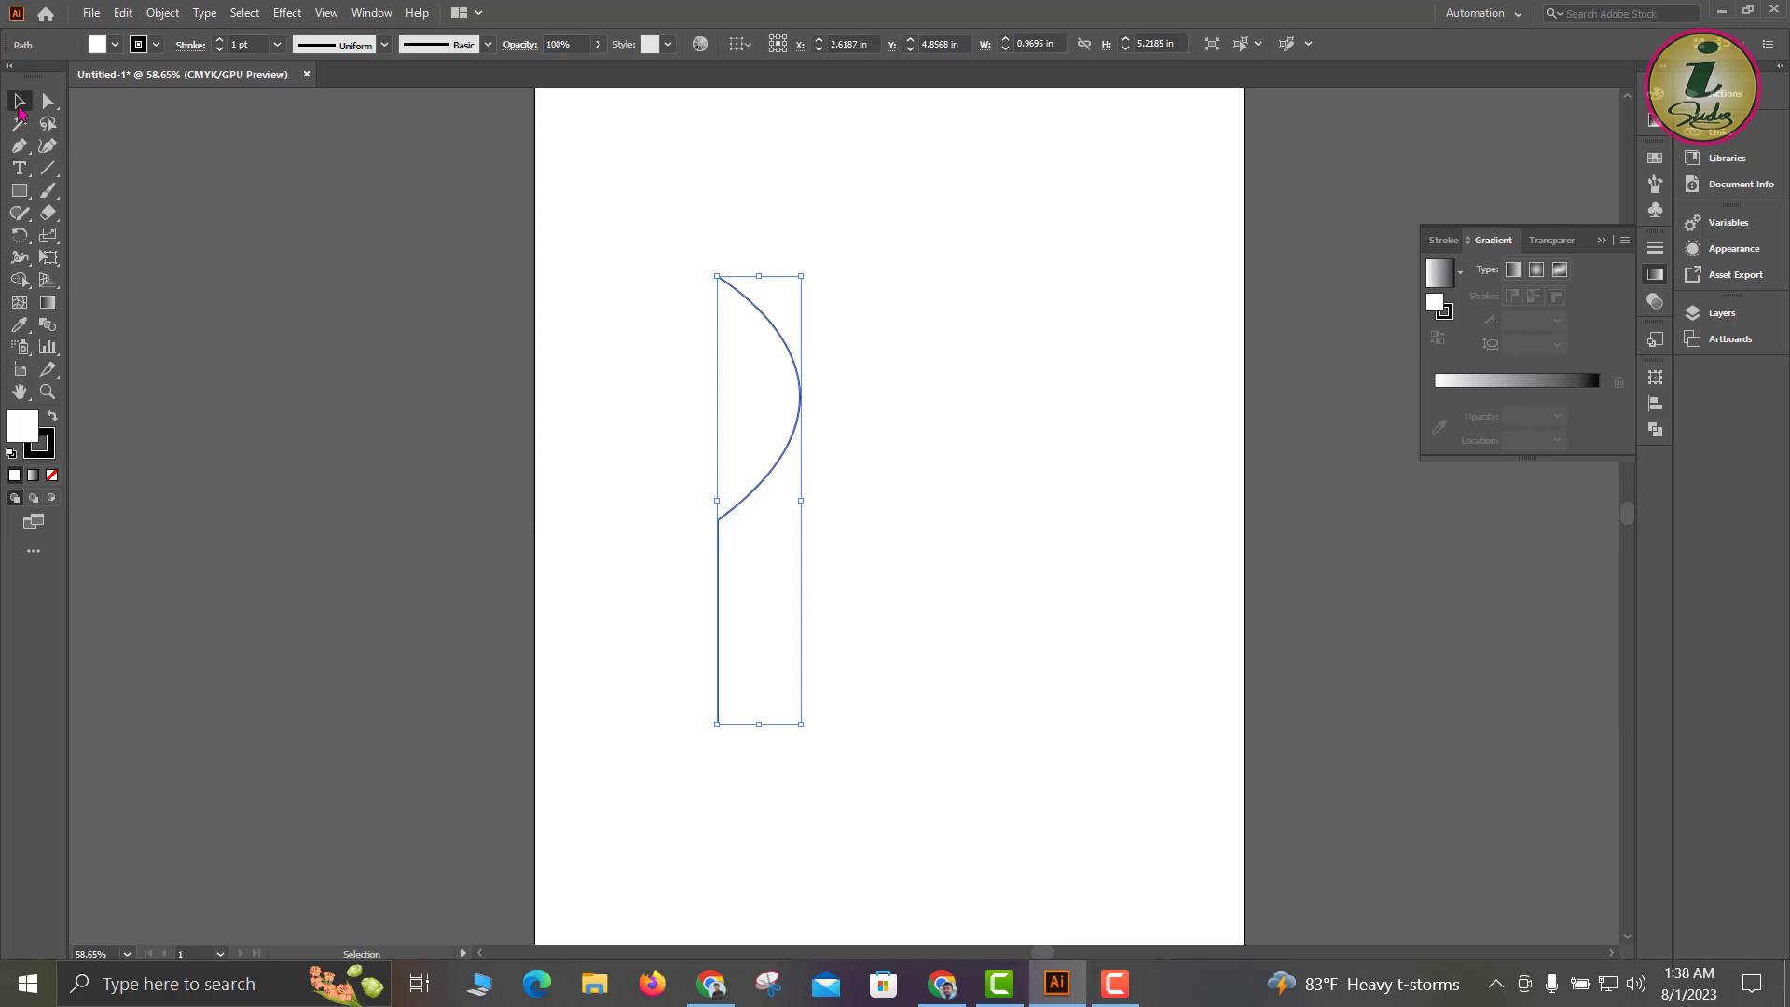
{"action": "left_click", "coordinate": [898, 487]}
{"action": "left_click", "coordinate": [743, 512]}
{"action": "left_click_drag", "start_coordinate": [734, 507], "coordinate": [691, 484]}
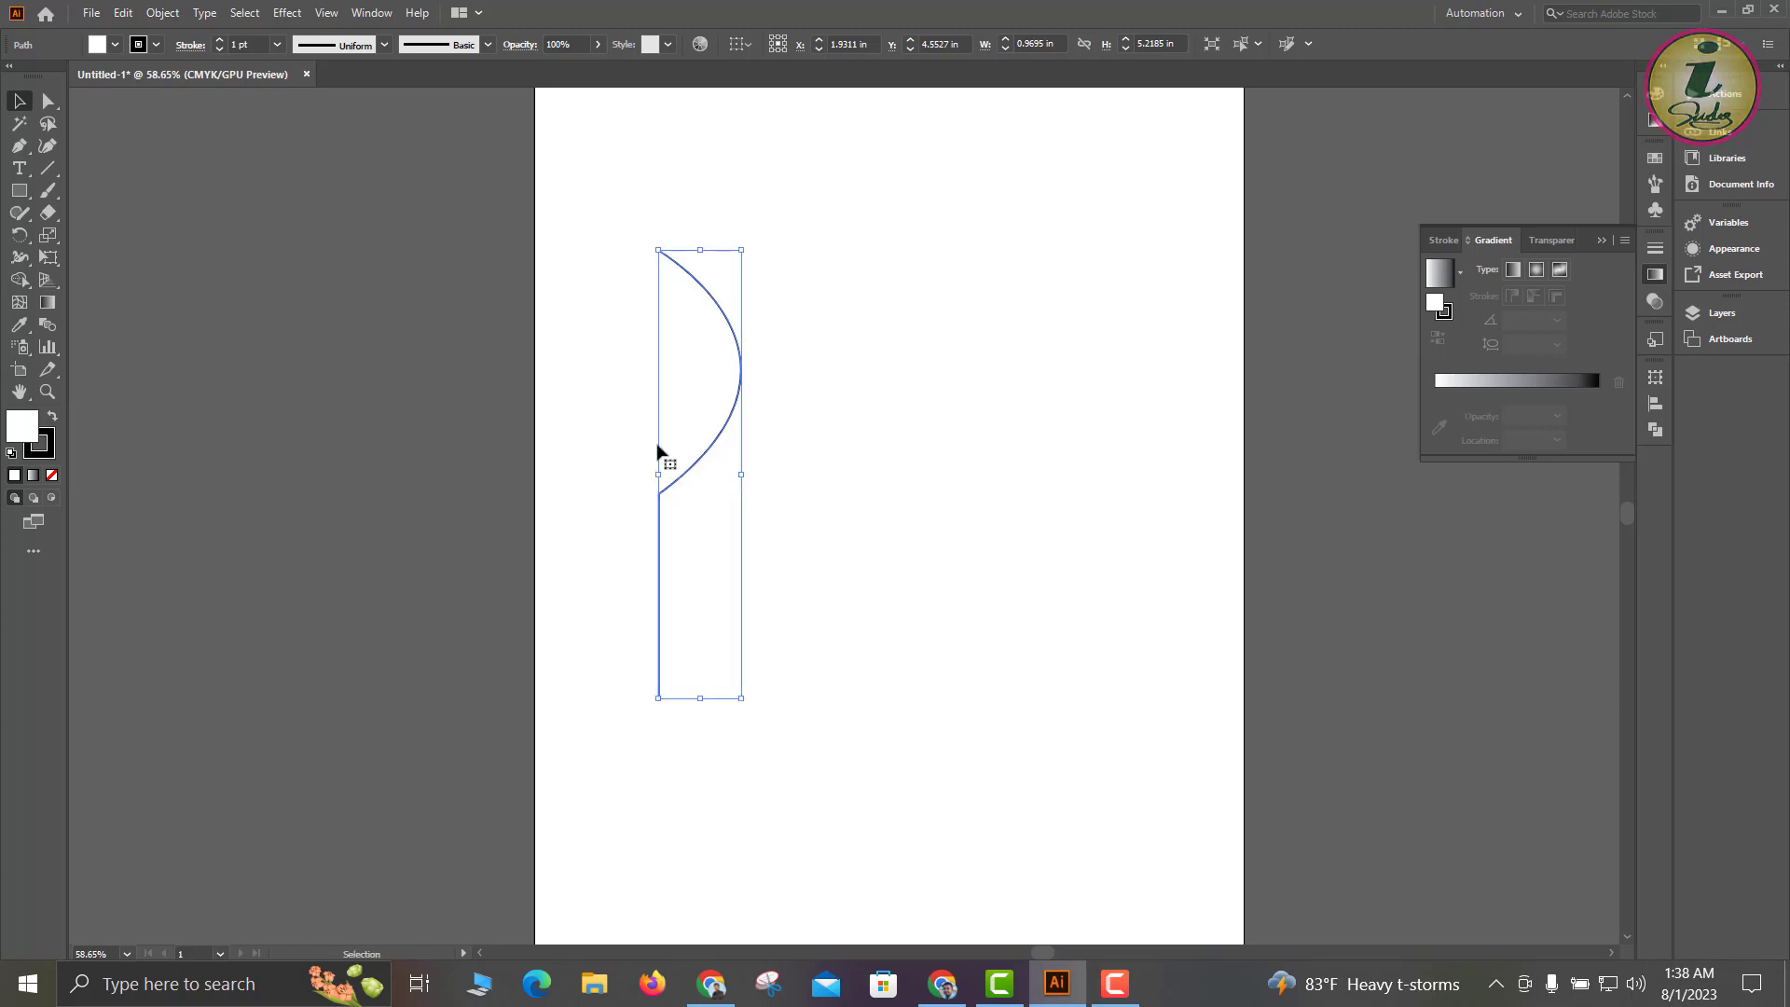
{"action": "left_click", "coordinate": [799, 429]}
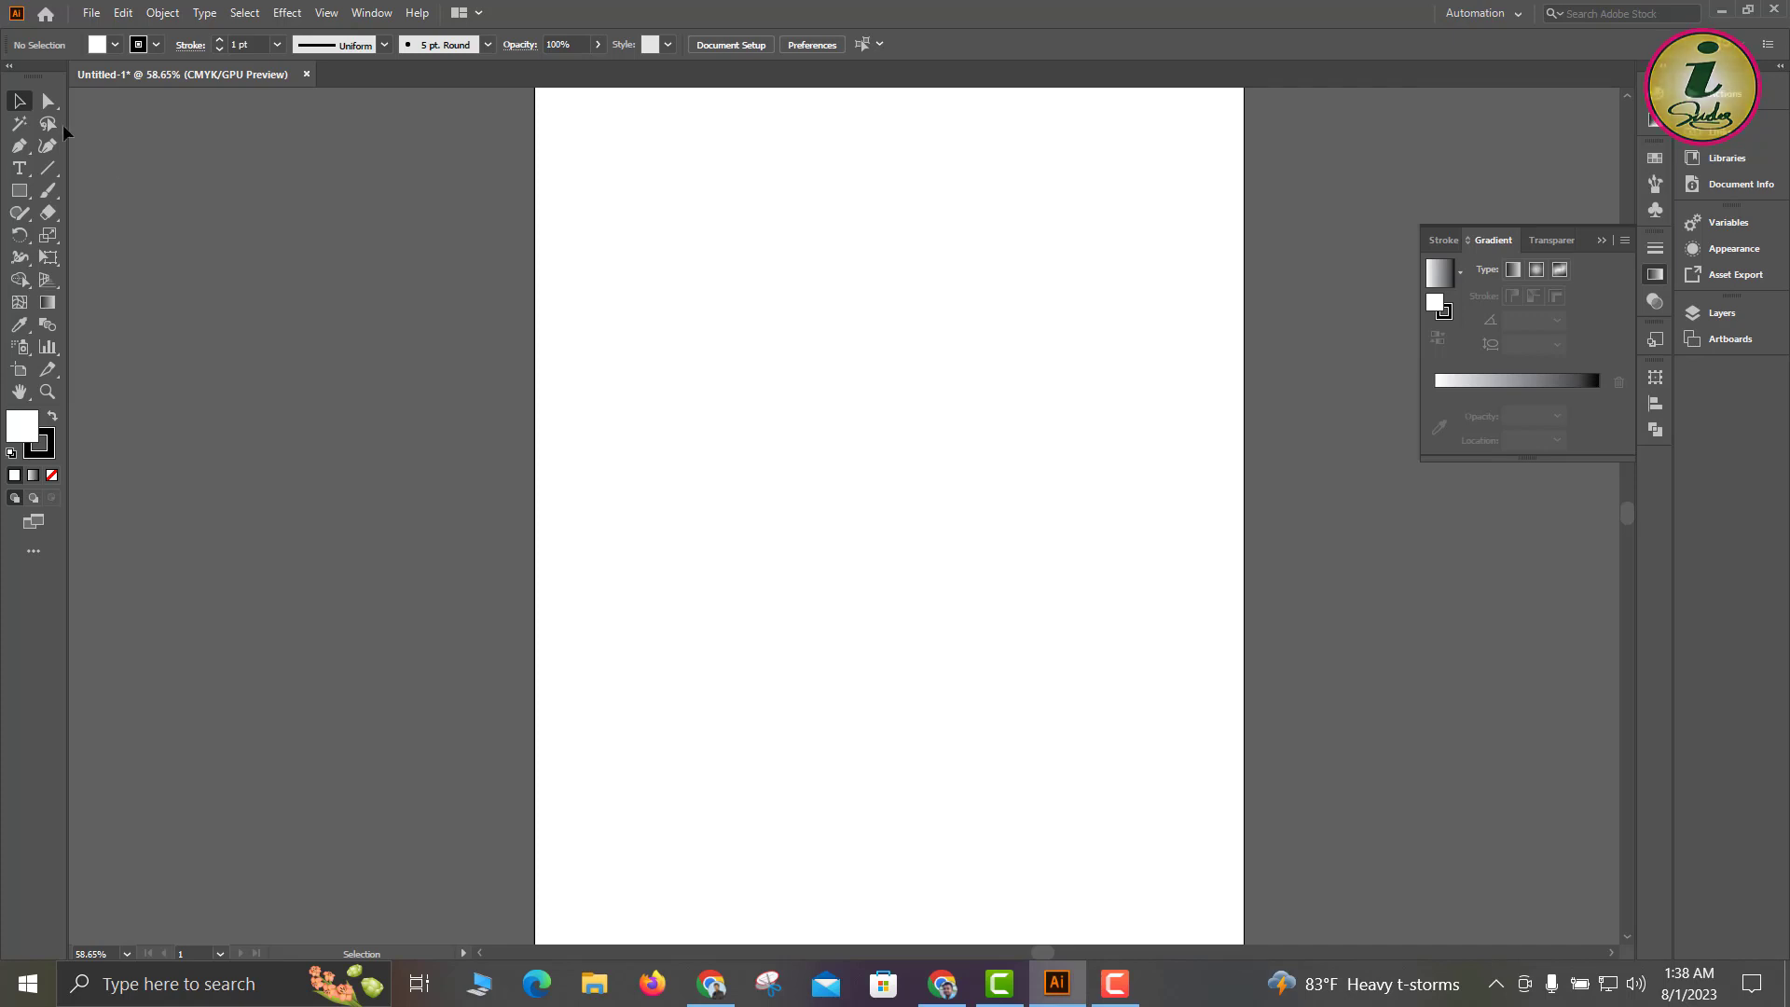
Draw a left-bulging arc about 1 in wide and 4 in high with the Pen tool, starting at about X 3.62, Y 2.22 in.
{"action": "left_click", "coordinate": [18, 145]}
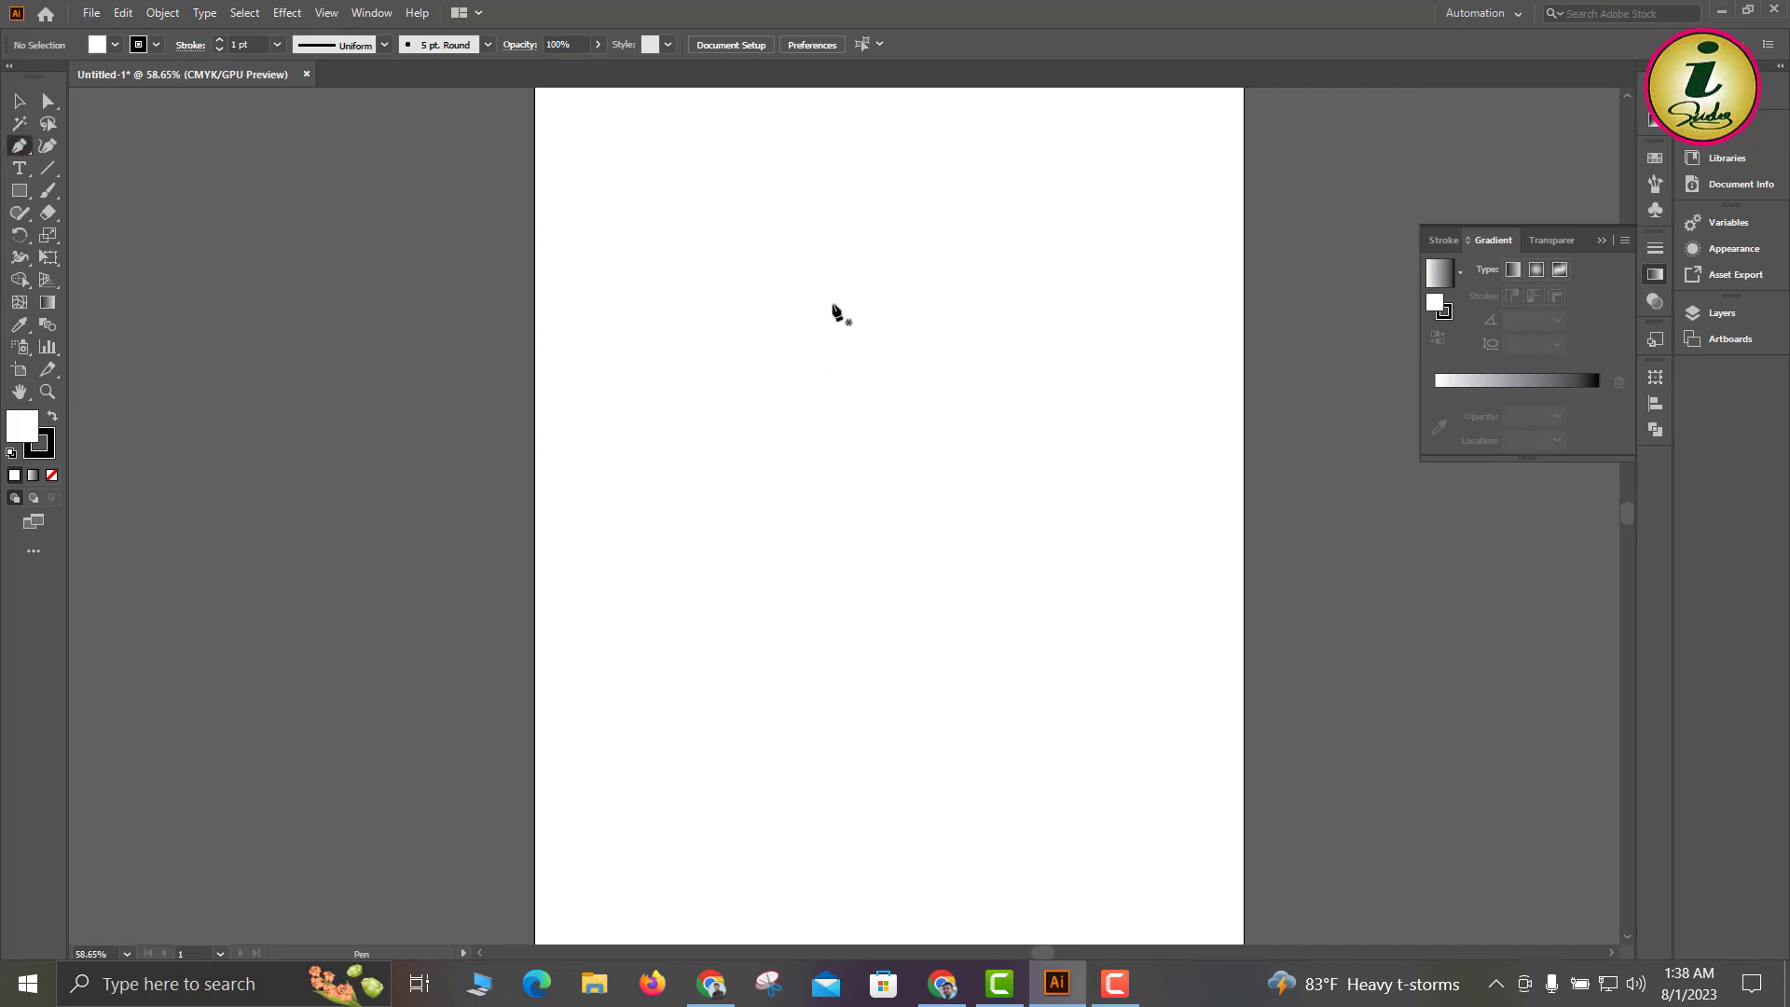
{"action": "left_click", "coordinate": [843, 273]}
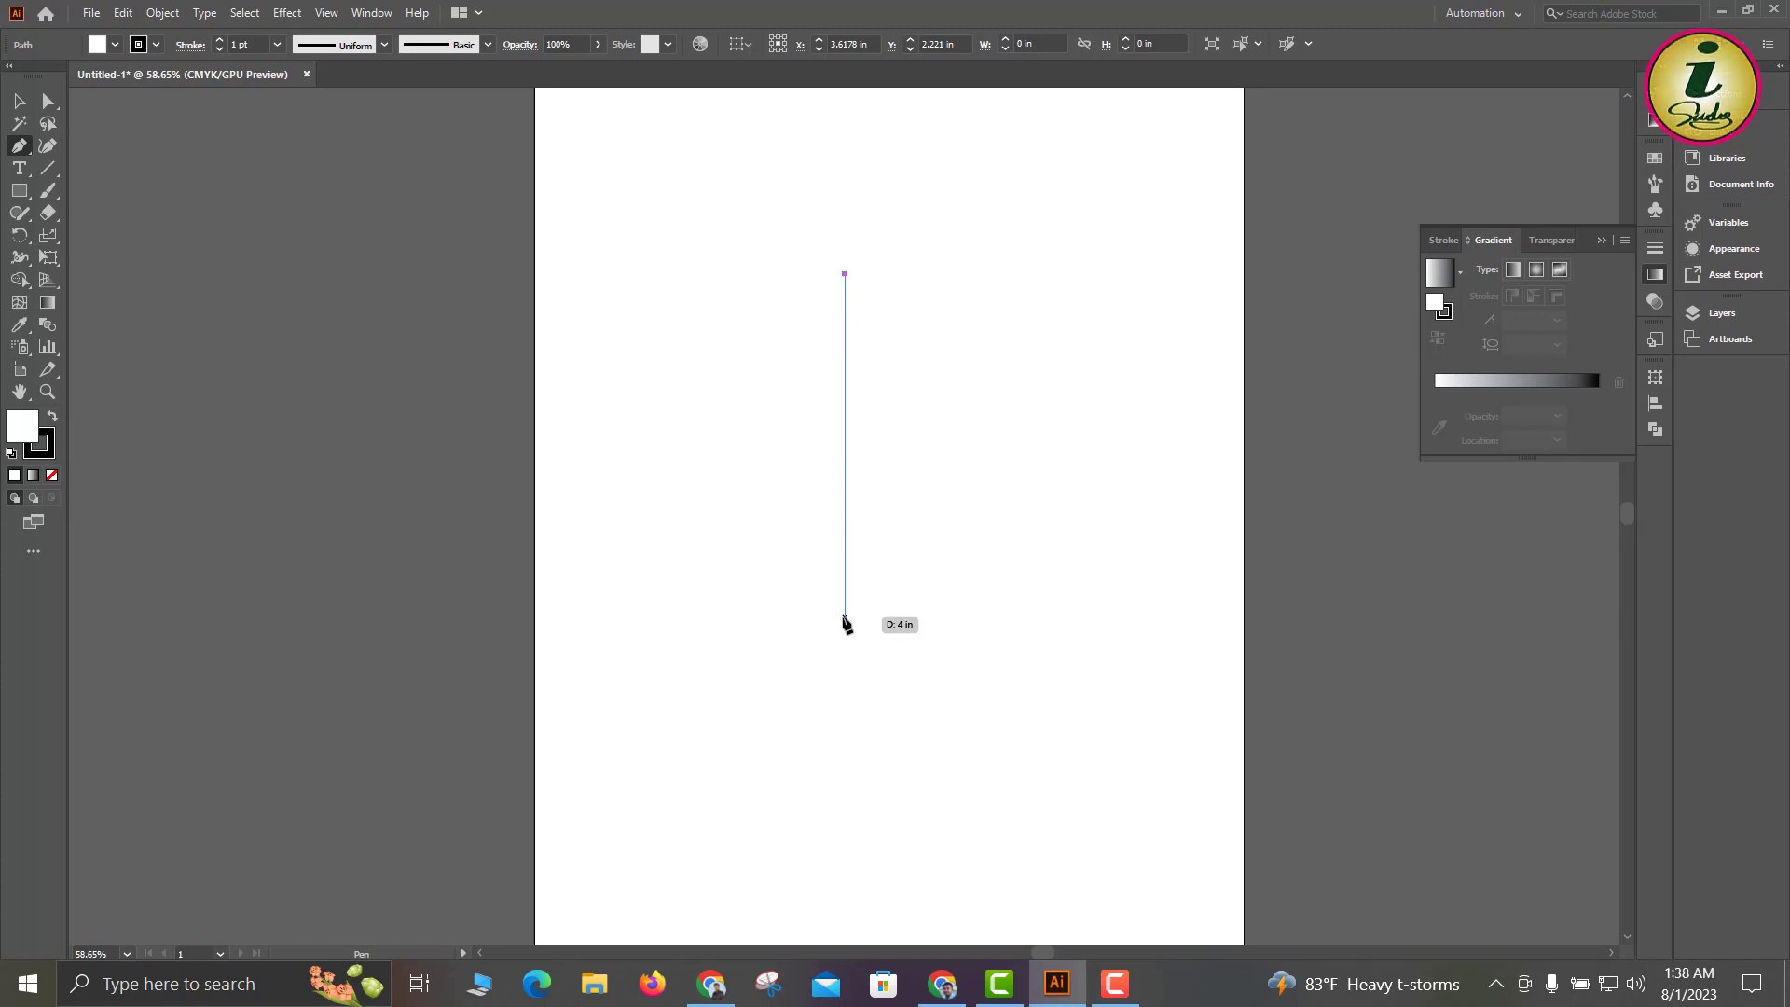
{"action": "left_click_drag", "start_coordinate": [845, 619], "coordinate": [1103, 751]}
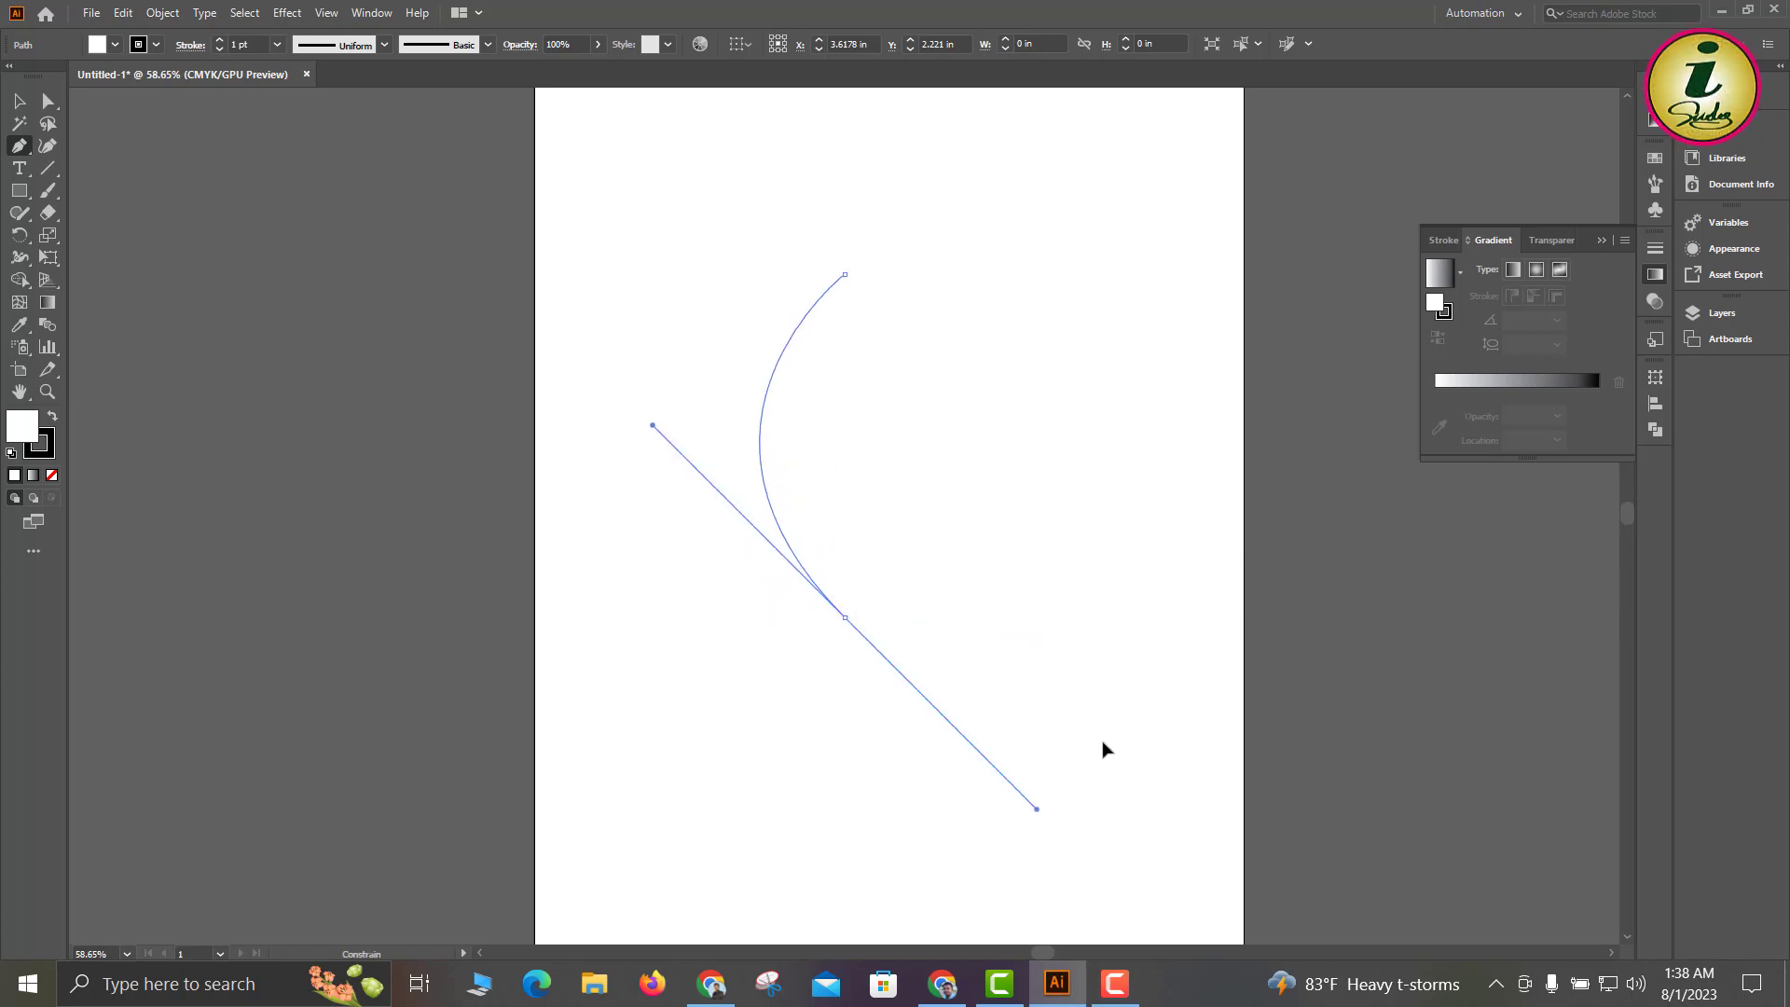
{"action": "left_click", "coordinate": [23, 105]}
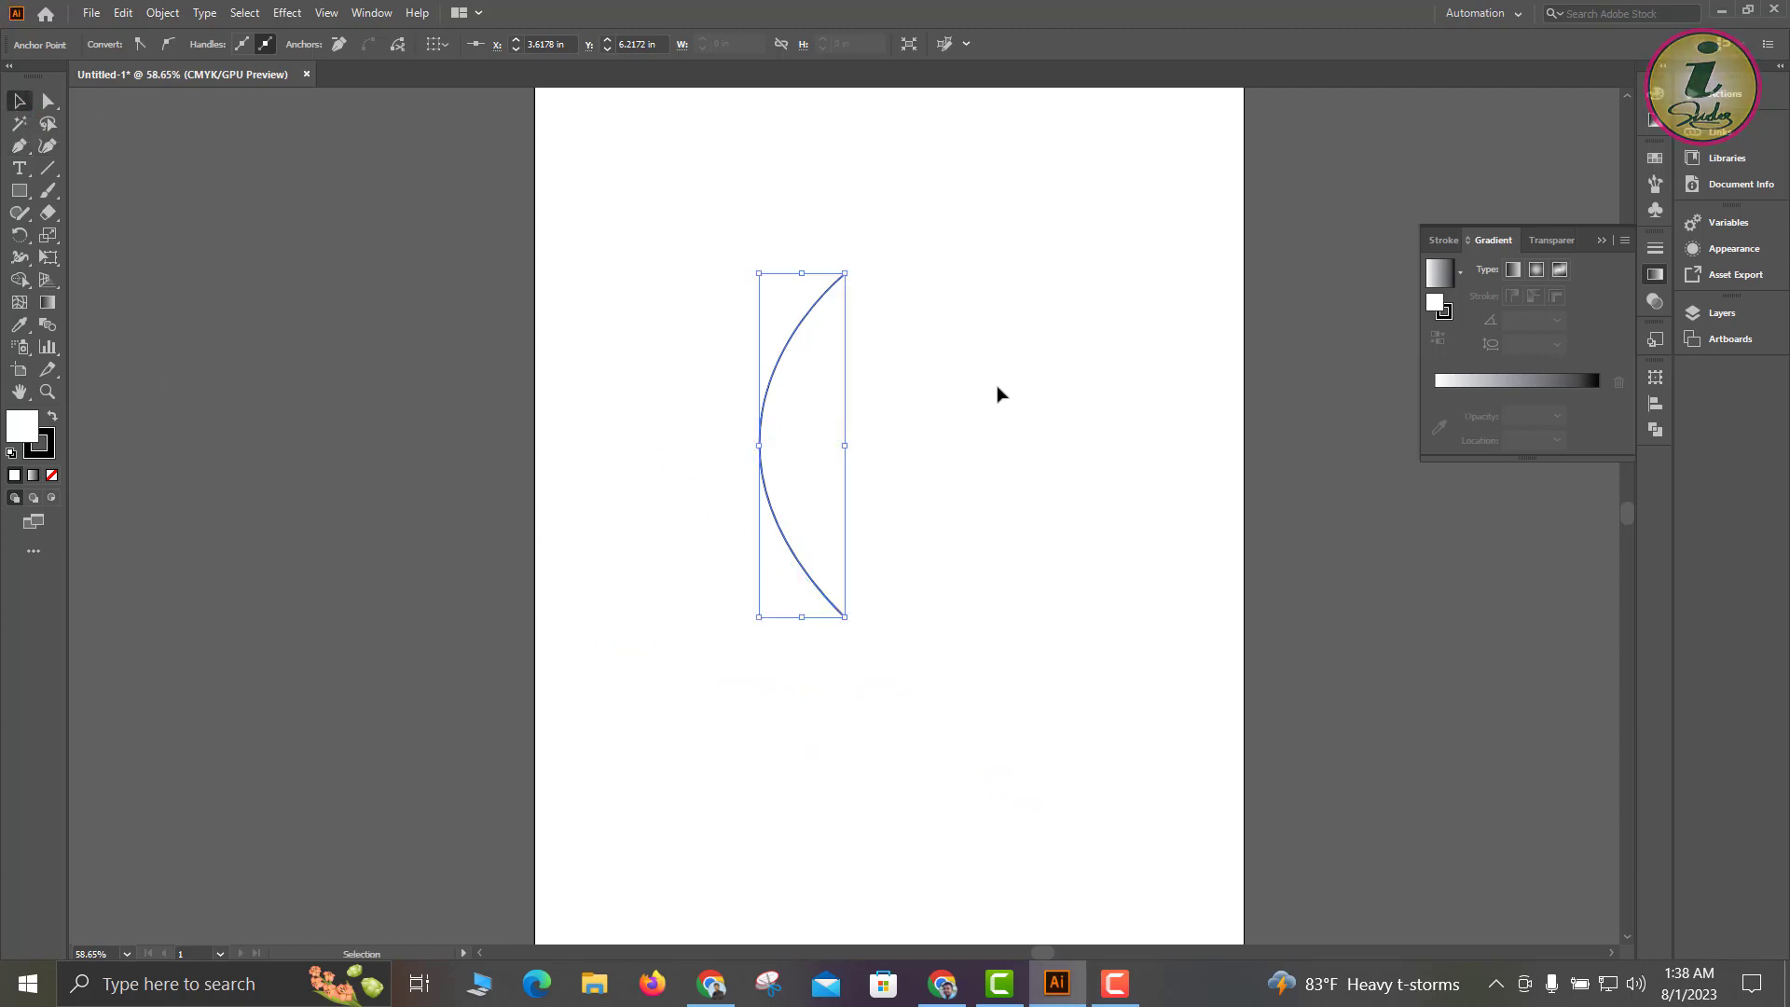
{"action": "left_click", "coordinate": [969, 452]}
Try to duplicate the arc beside itself and flip the copy by stretching it across, and undo these changes.
{"action": "left_click", "coordinate": [785, 446]}
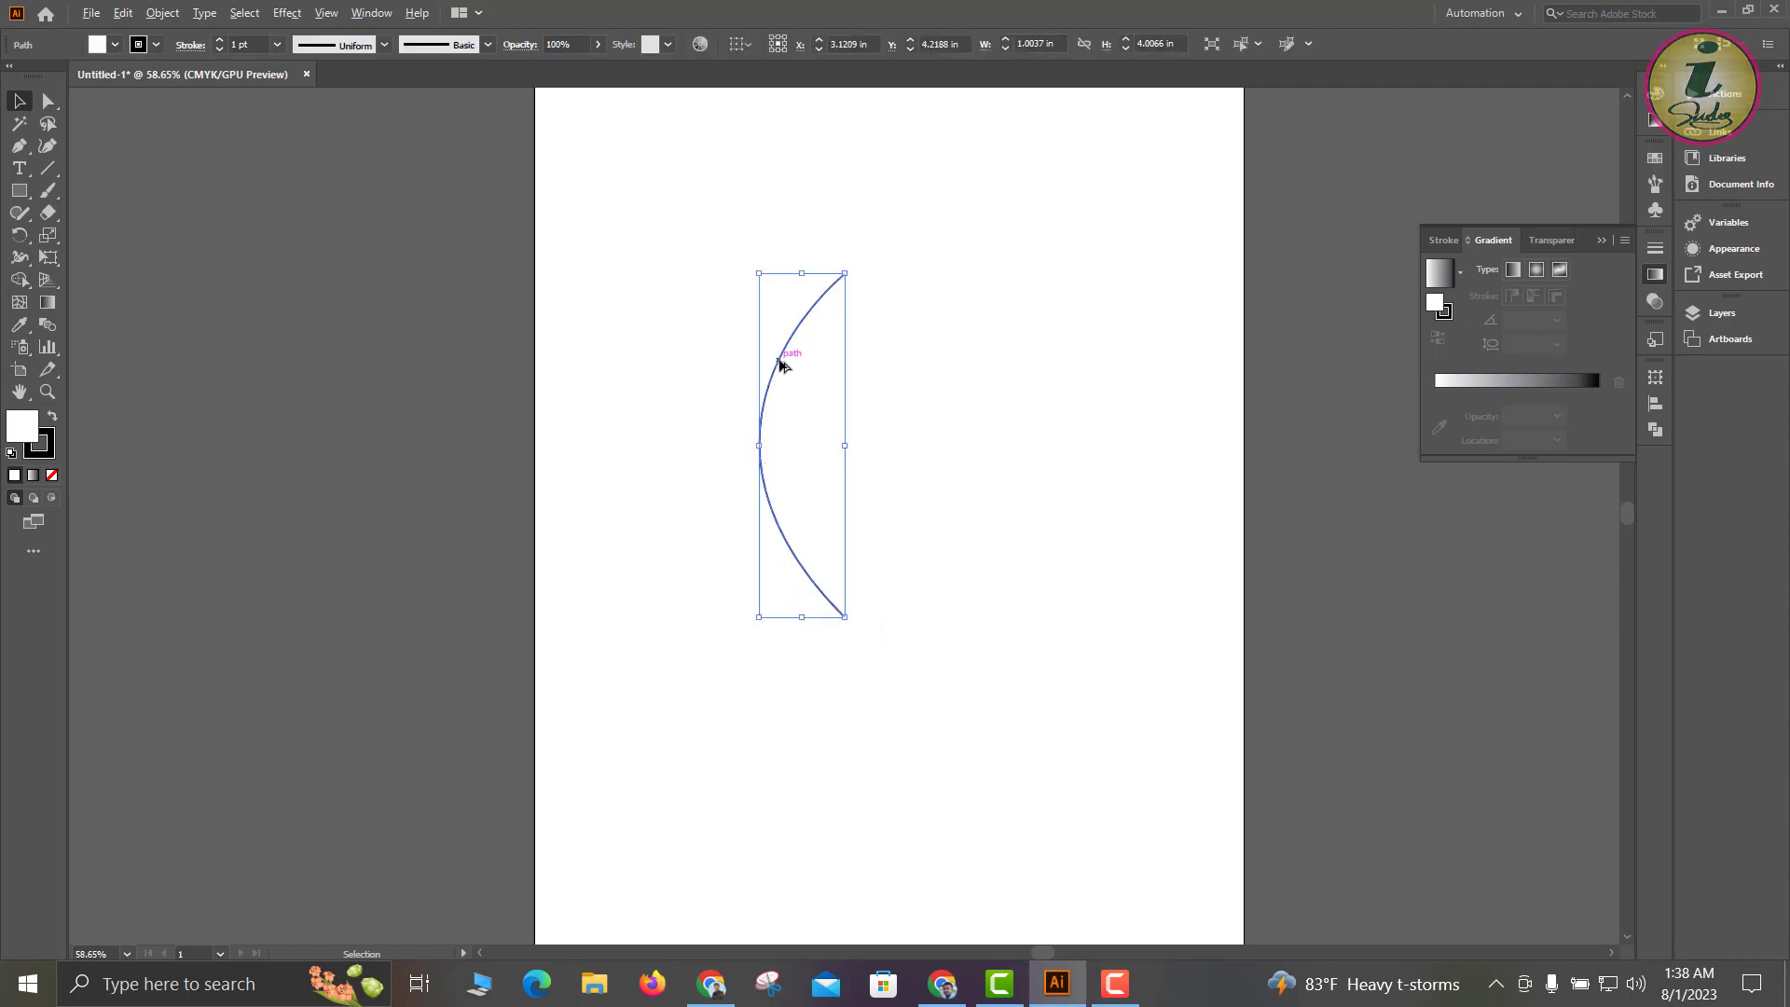
{"action": "left_click_drag", "start_coordinate": [782, 364], "coordinate": [986, 360]}
{"action": "left_click_drag", "start_coordinate": [1048, 441], "coordinate": [867, 456]}
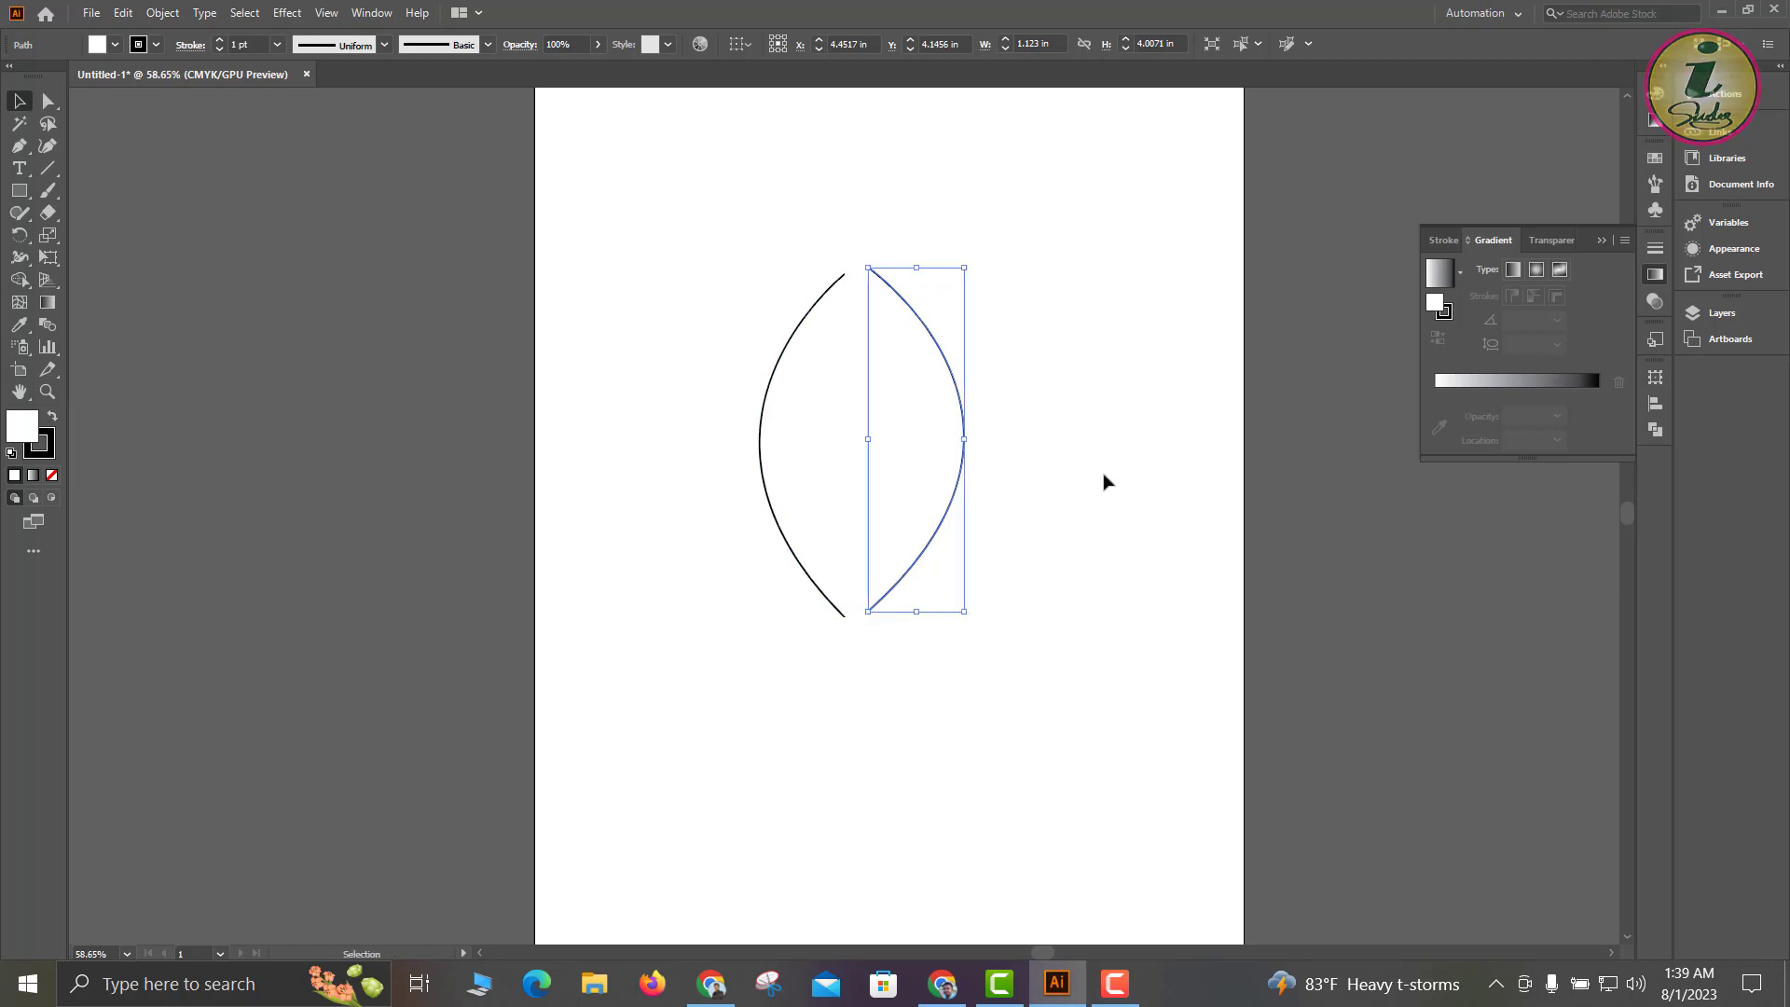
{"action": "key", "text": "ctrl+z"}
{"action": "key", "text": "ctrl+z"}
{"action": "key", "text": "ctrl+z"}
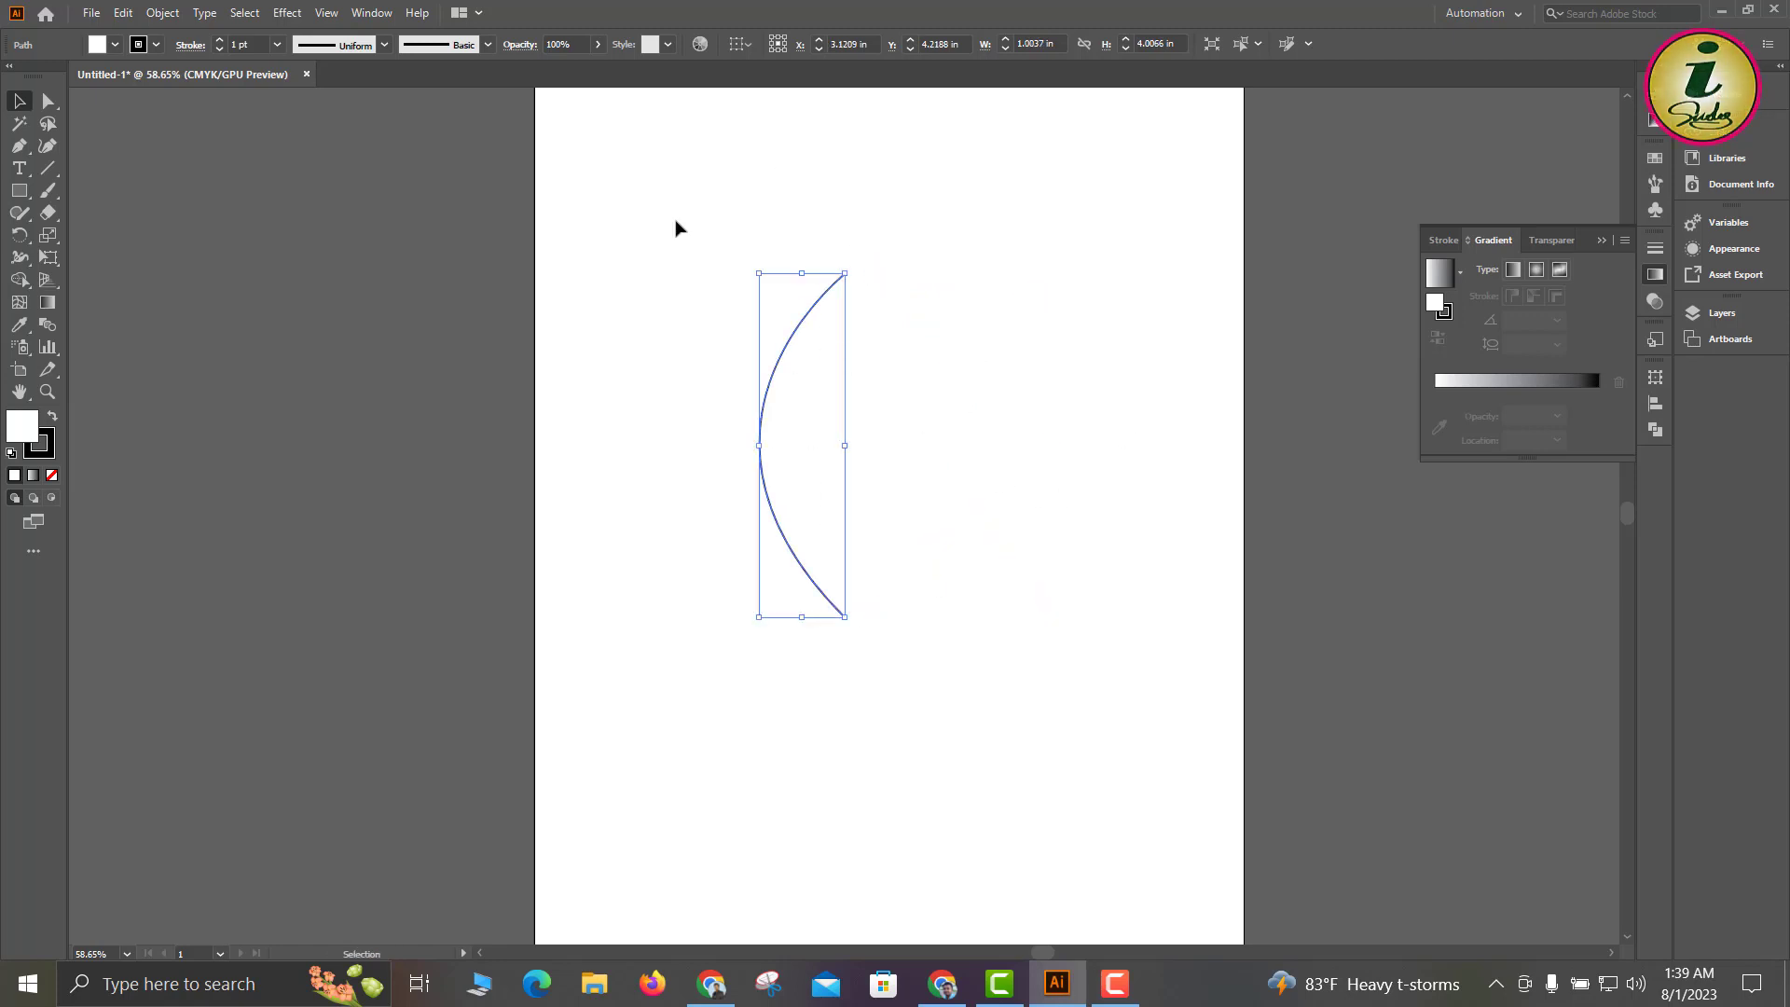
Create a mirrored copy of the arc with Reflect across the vertical axis, previewing the horizontal and vertical options first.
{"action": "left_click_drag", "start_coordinate": [699, 237], "coordinate": [956, 700]}
{"action": "right_click", "coordinate": [778, 370]}
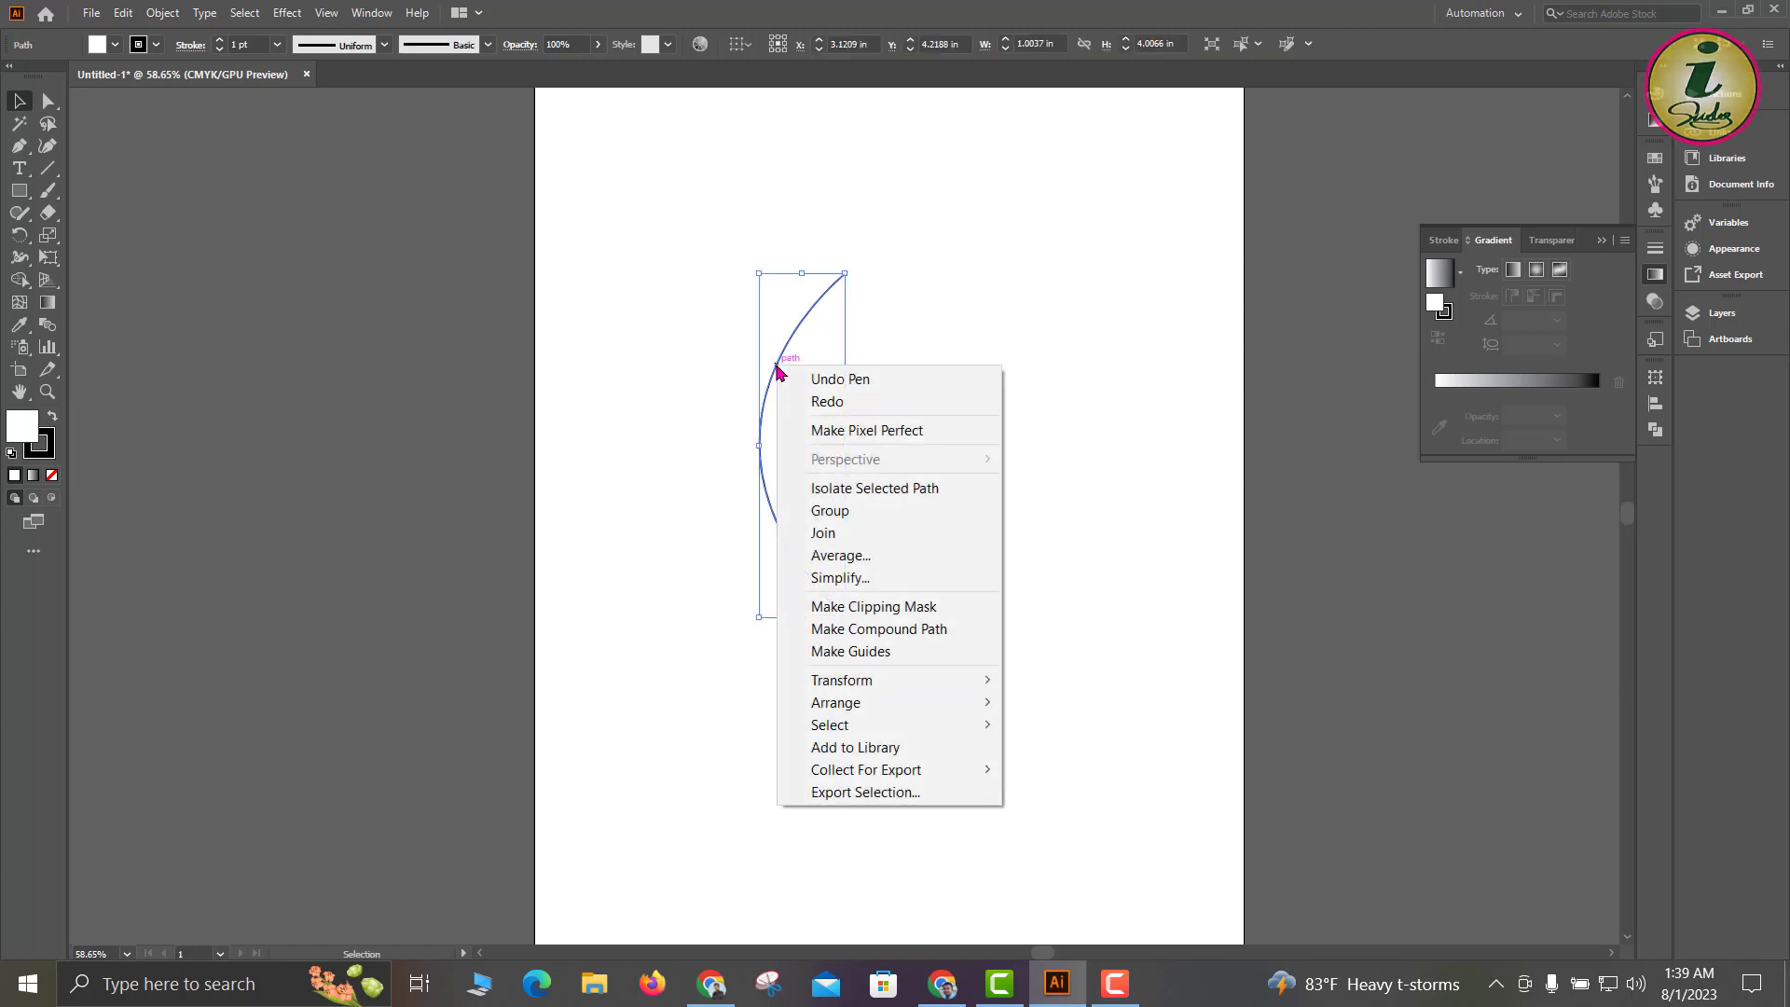
{"action": "mouse_move", "coordinate": [893, 690]}
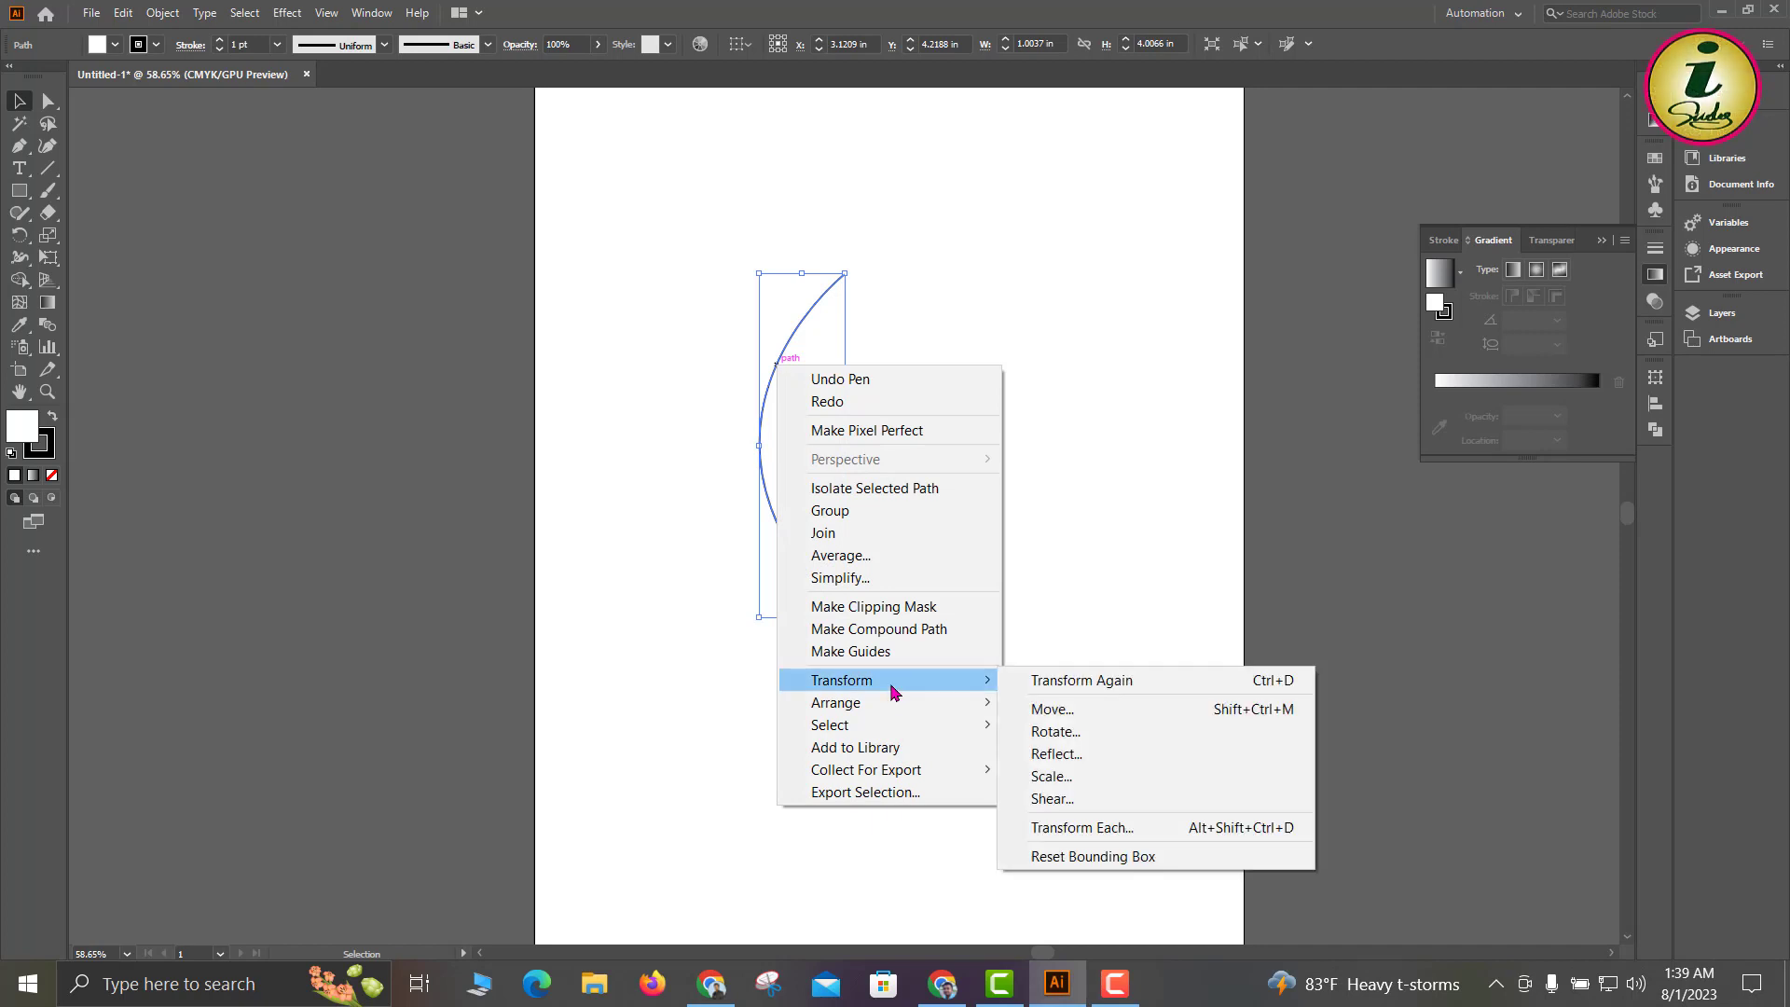
{"action": "left_click", "coordinate": [1095, 765]}
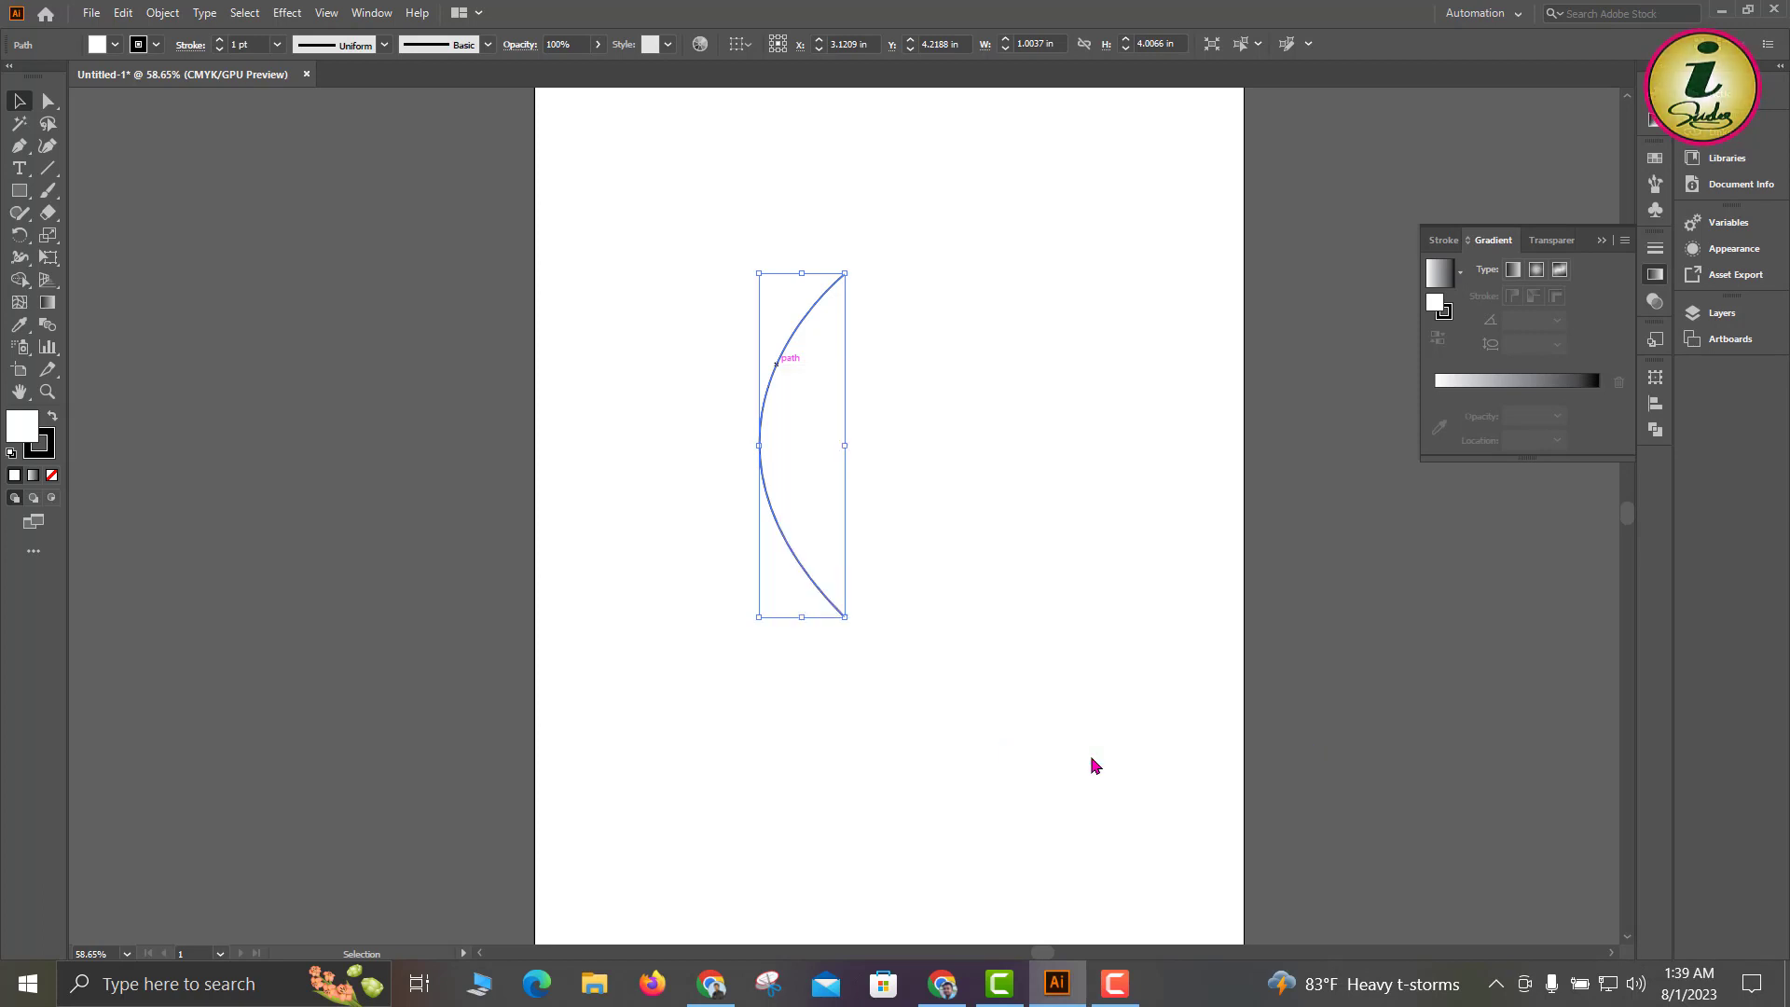
{"action": "left_click_drag", "start_coordinate": [180, 23], "coordinate": [474, 145]}
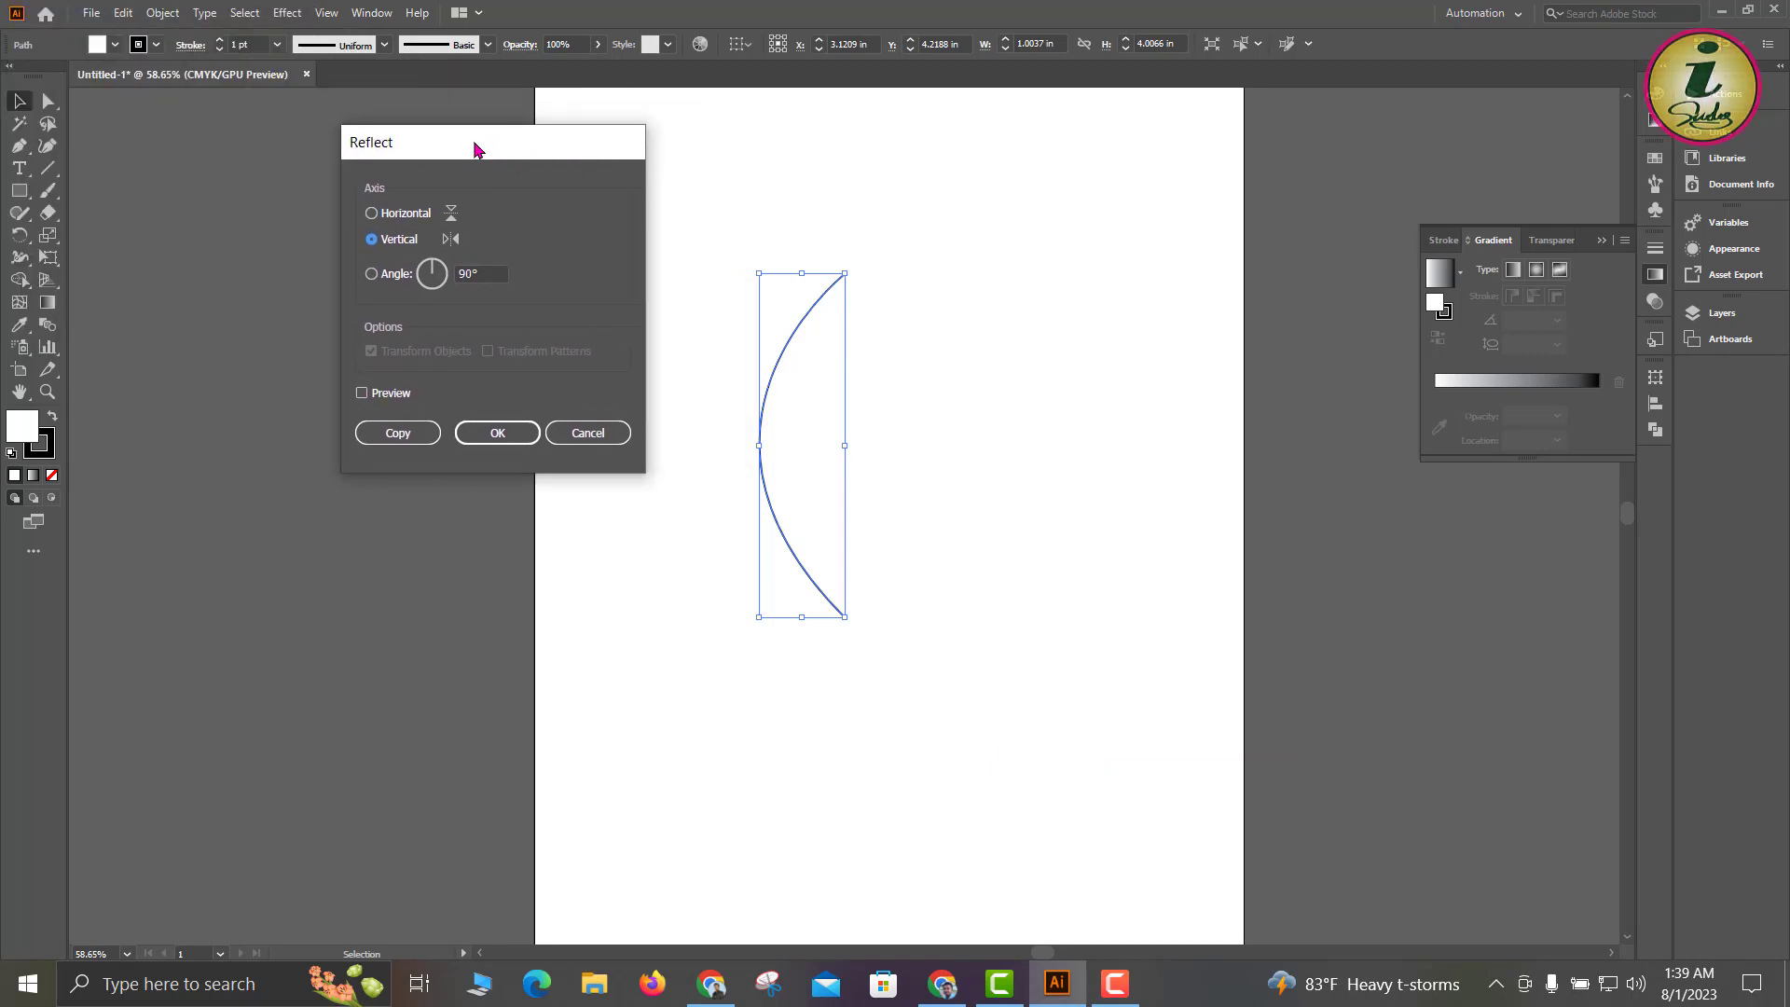
{"action": "left_click", "coordinate": [372, 215]}
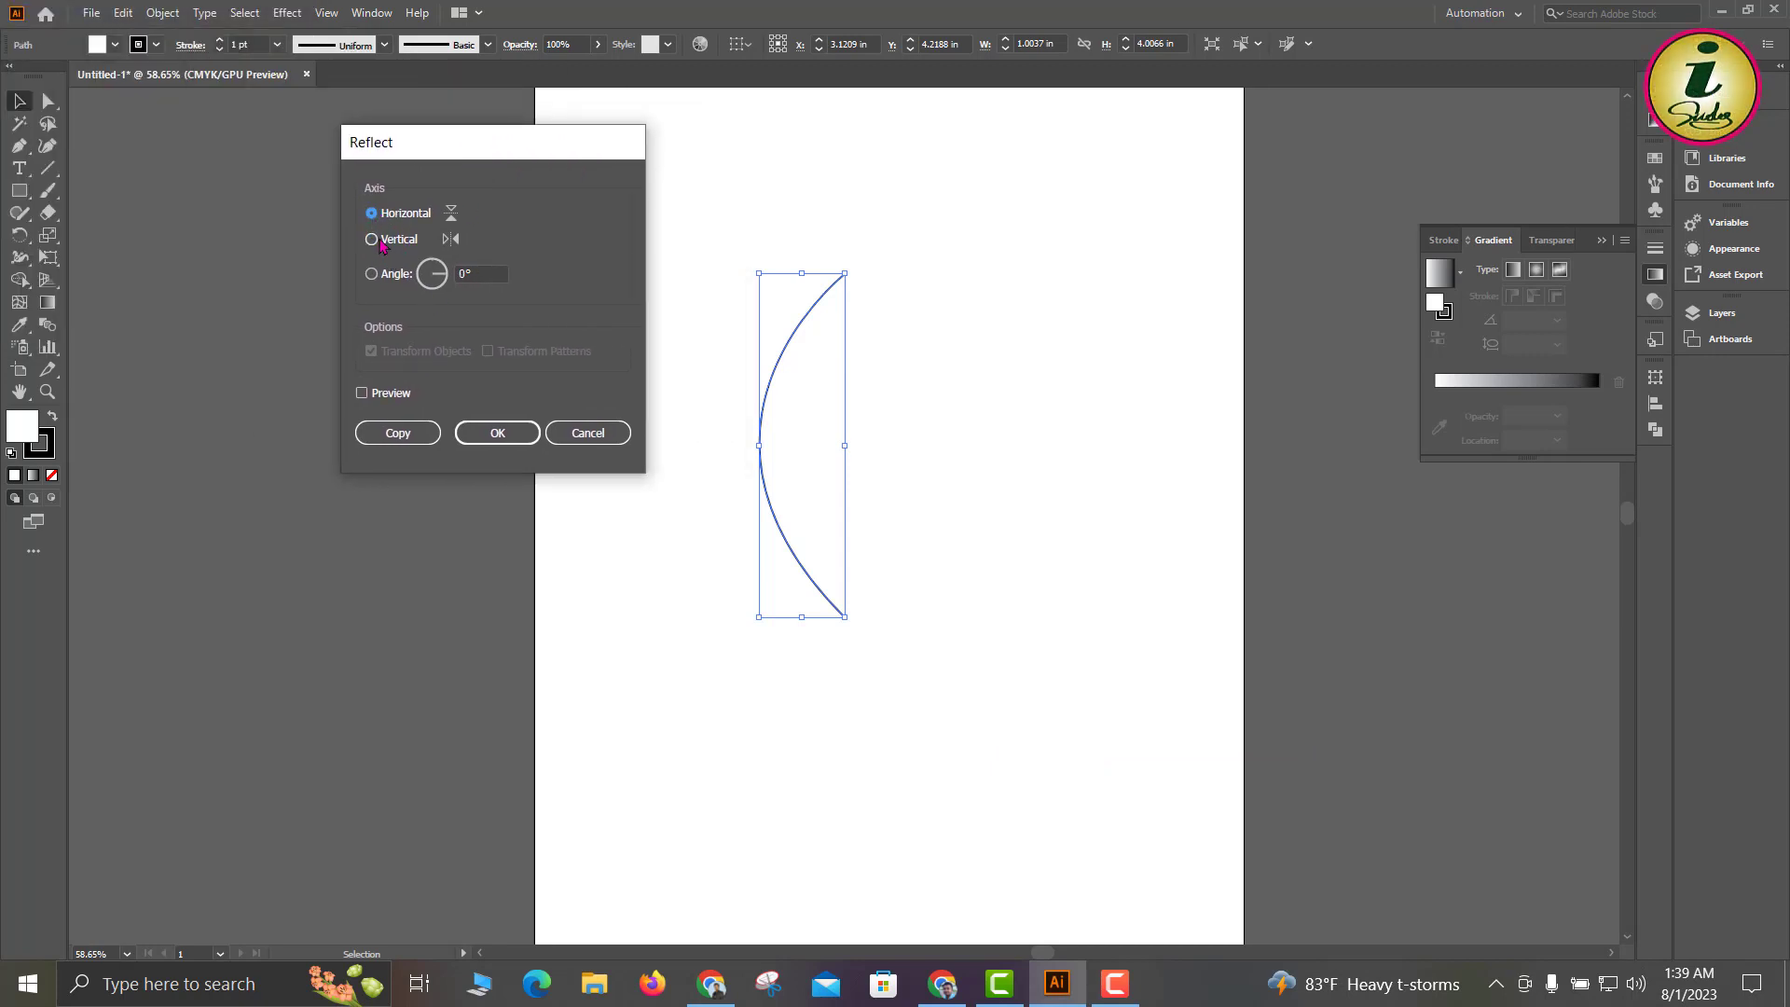
{"action": "left_click", "coordinate": [380, 240]}
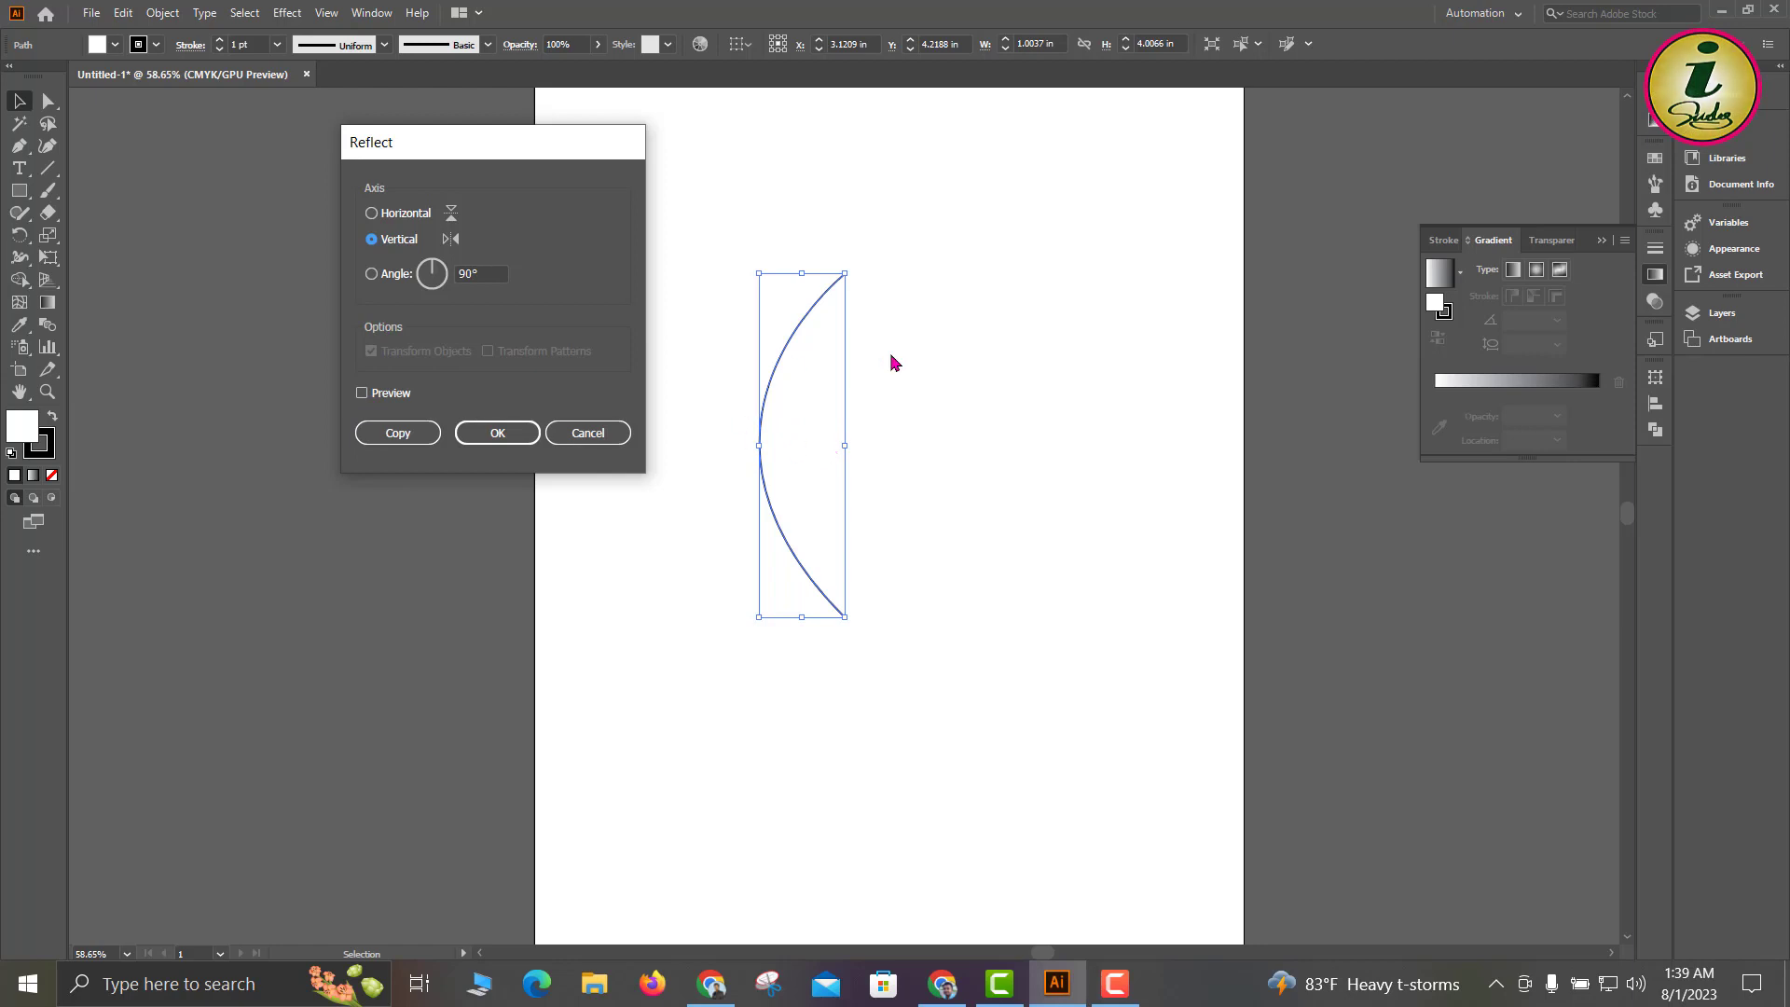
{"action": "left_click", "coordinate": [375, 396]}
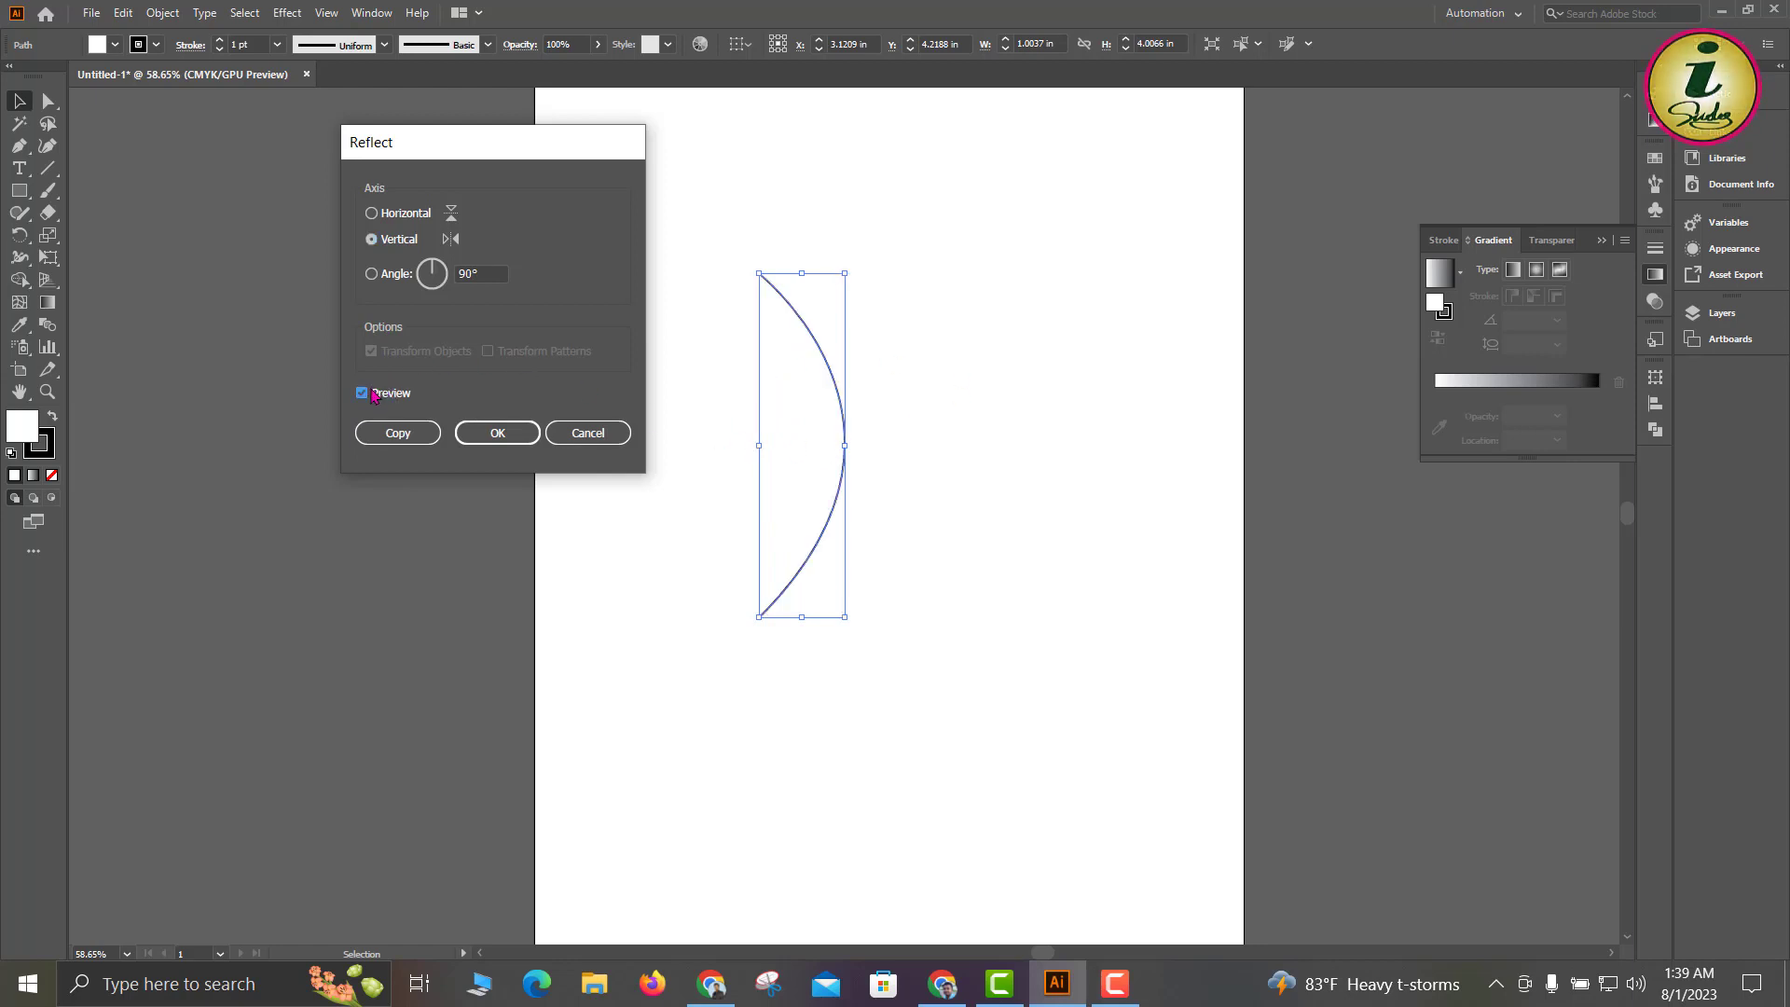
{"action": "left_click", "coordinate": [371, 215]}
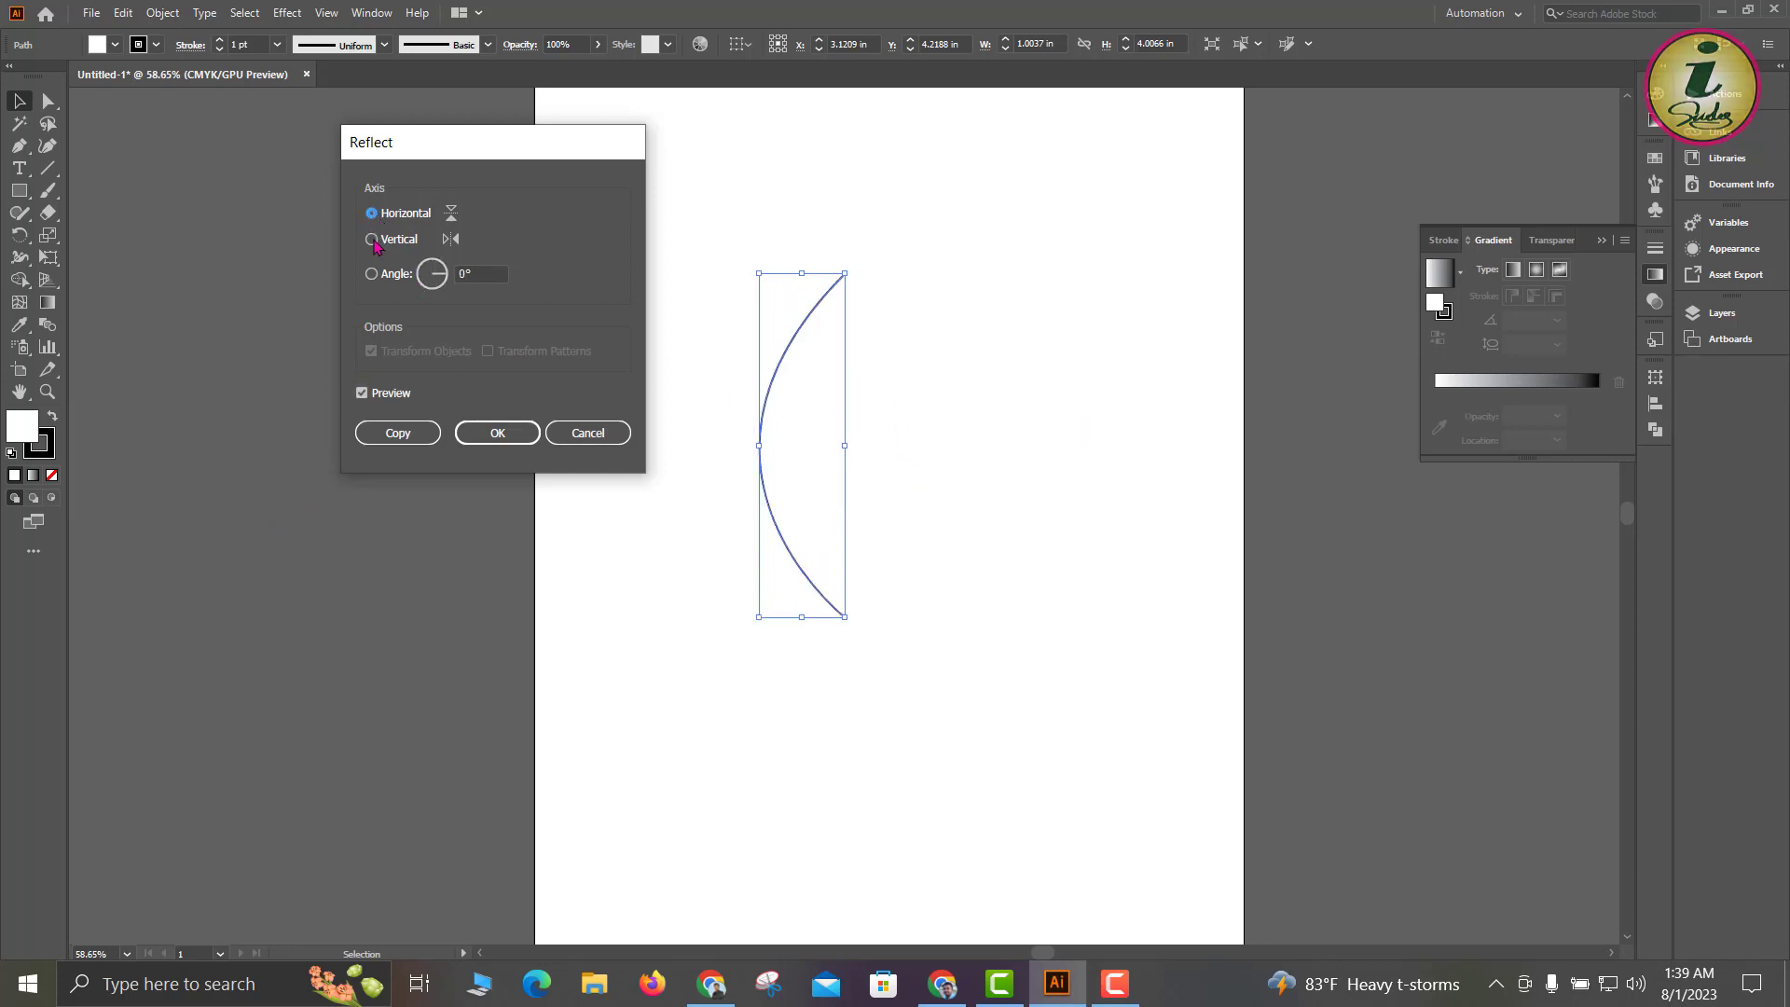
{"action": "left_click", "coordinate": [386, 245]}
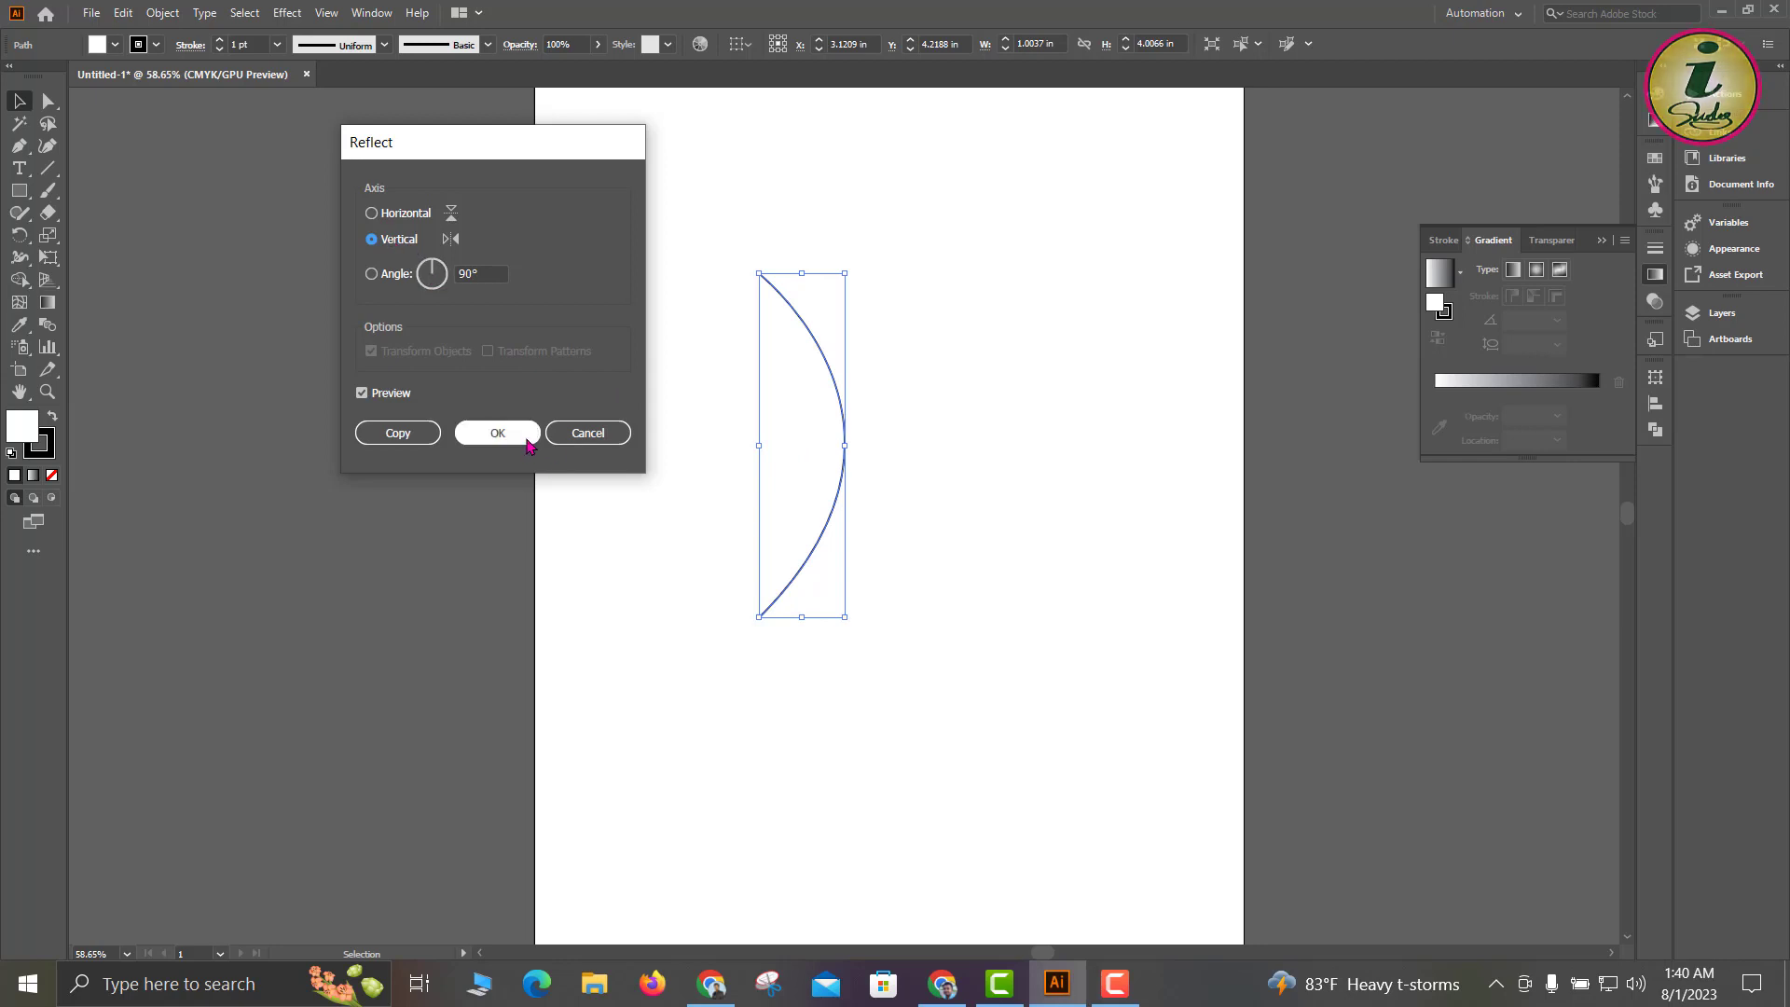
{"action": "left_click", "coordinate": [400, 433]}
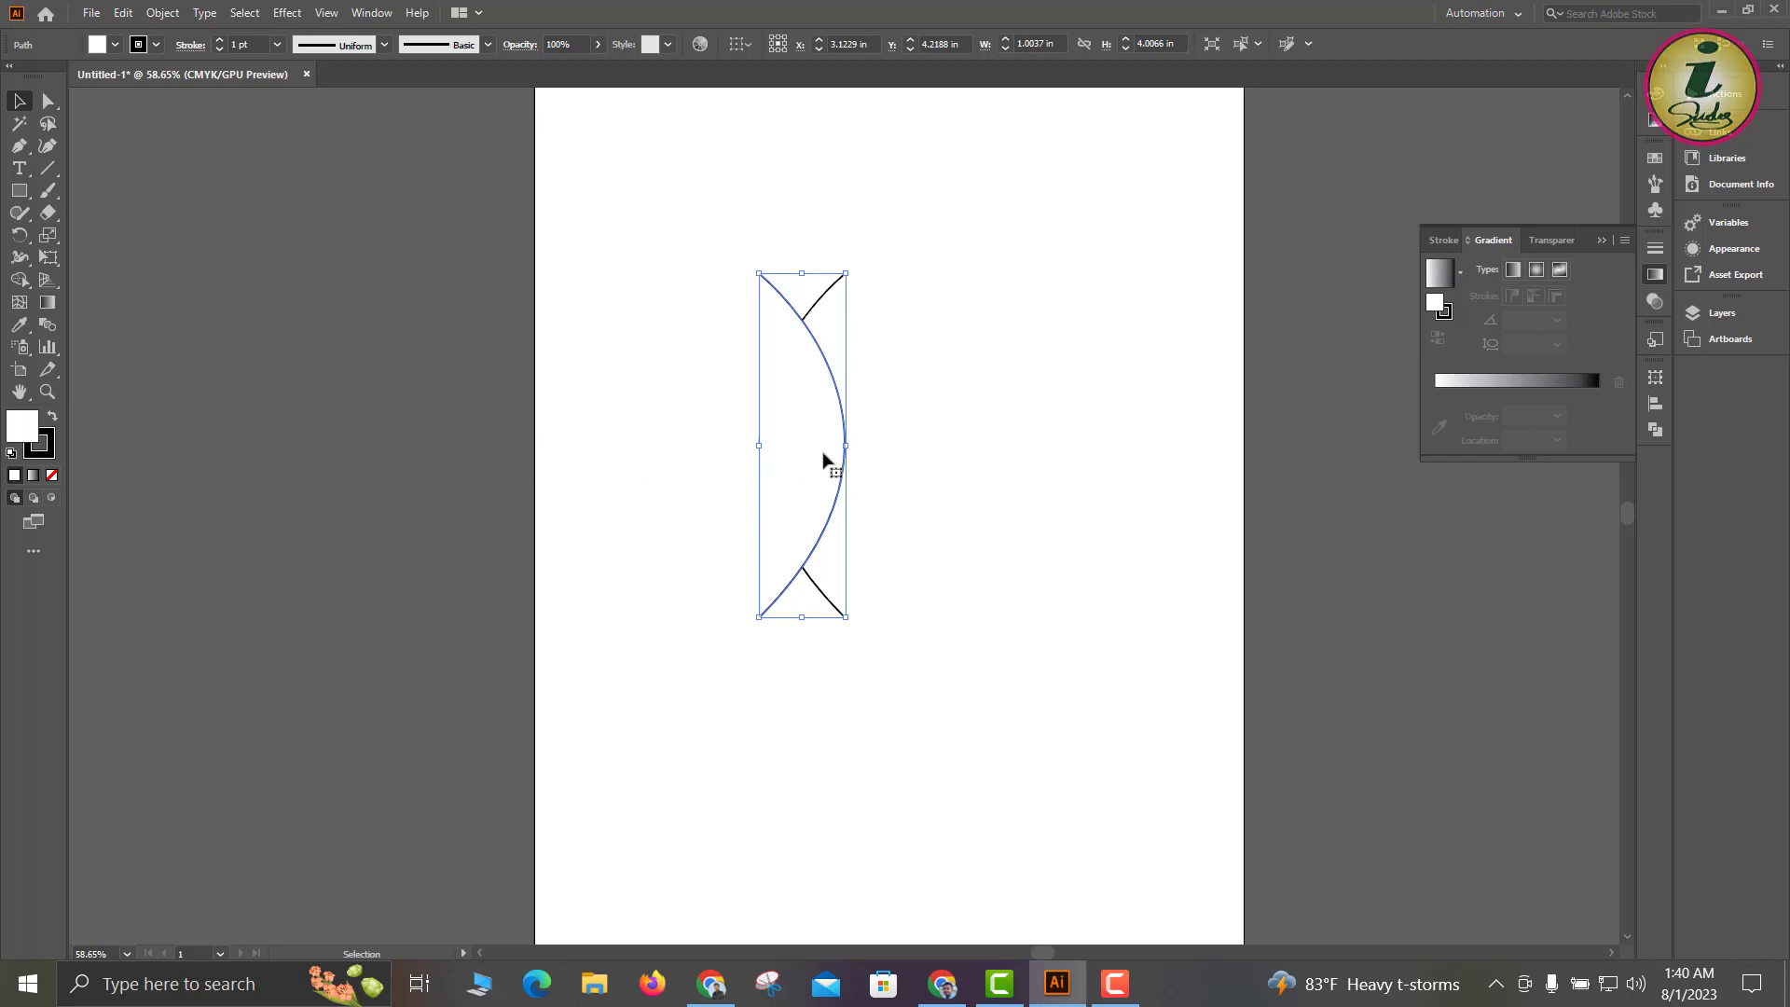
Move the mirrored arc right of the original to about X 4.12 in, bringing their top ends close together.
{"action": "left_click_drag", "start_coordinate": [777, 403], "coordinate": [880, 406]}
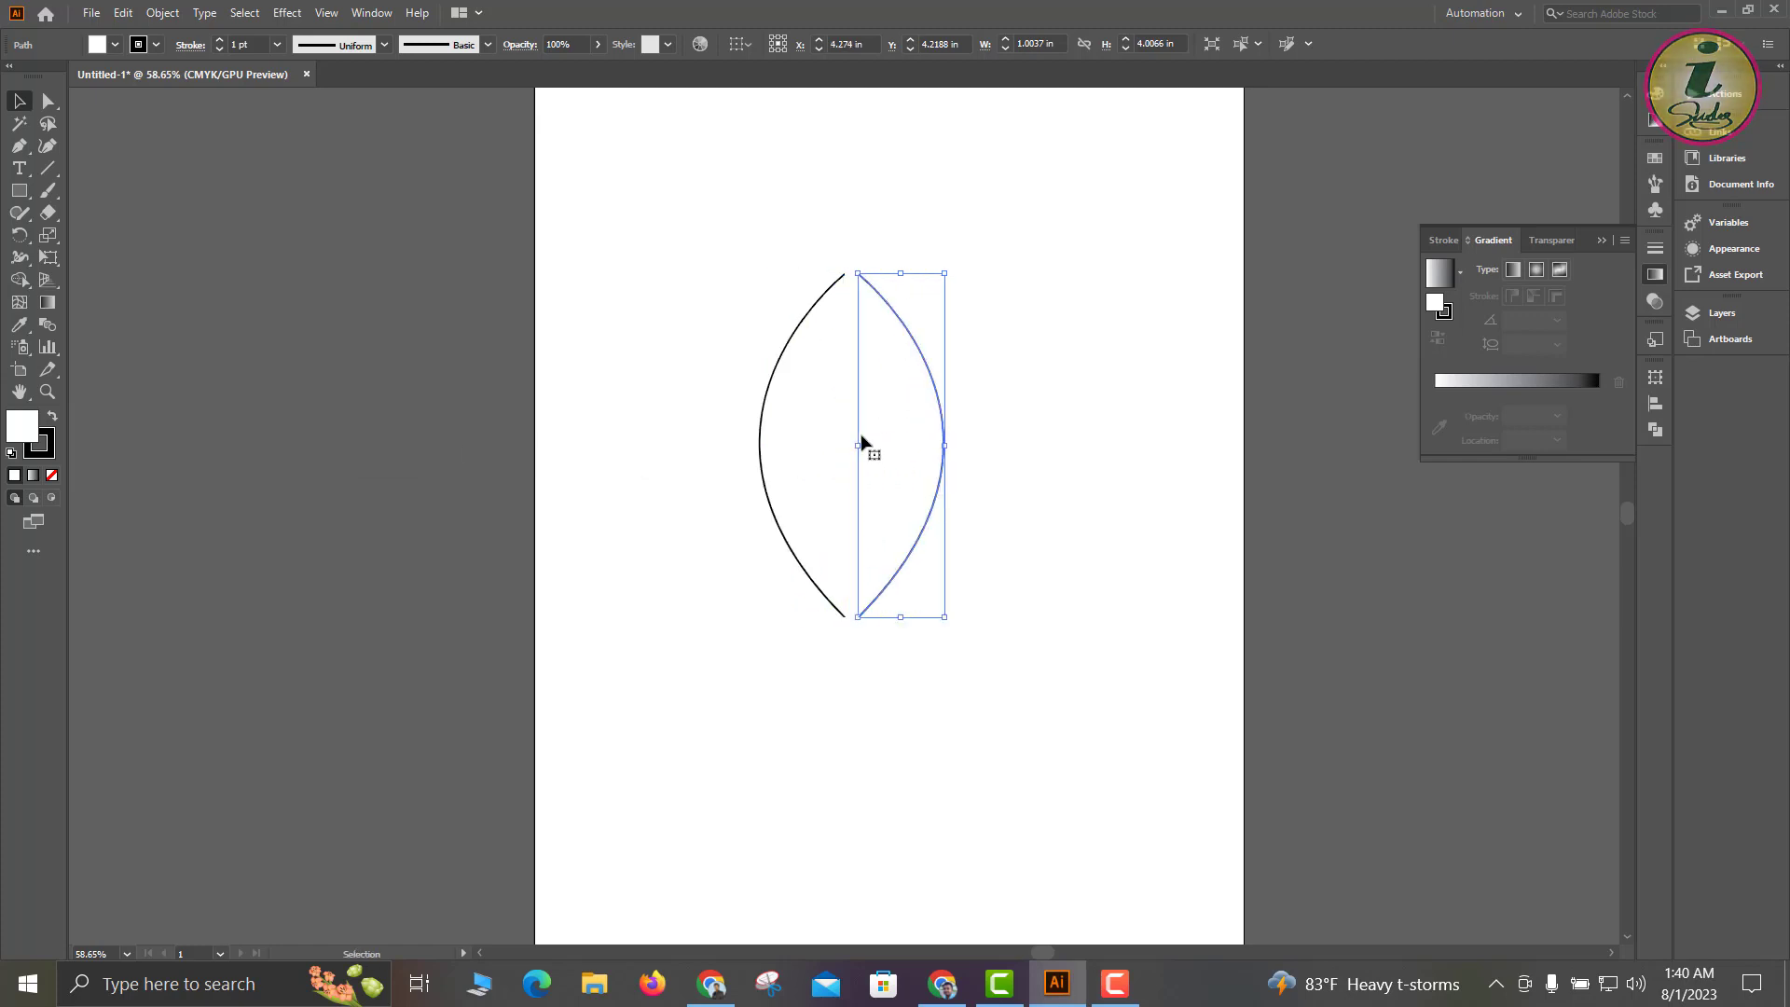
{"action": "left_click", "coordinate": [867, 267]}
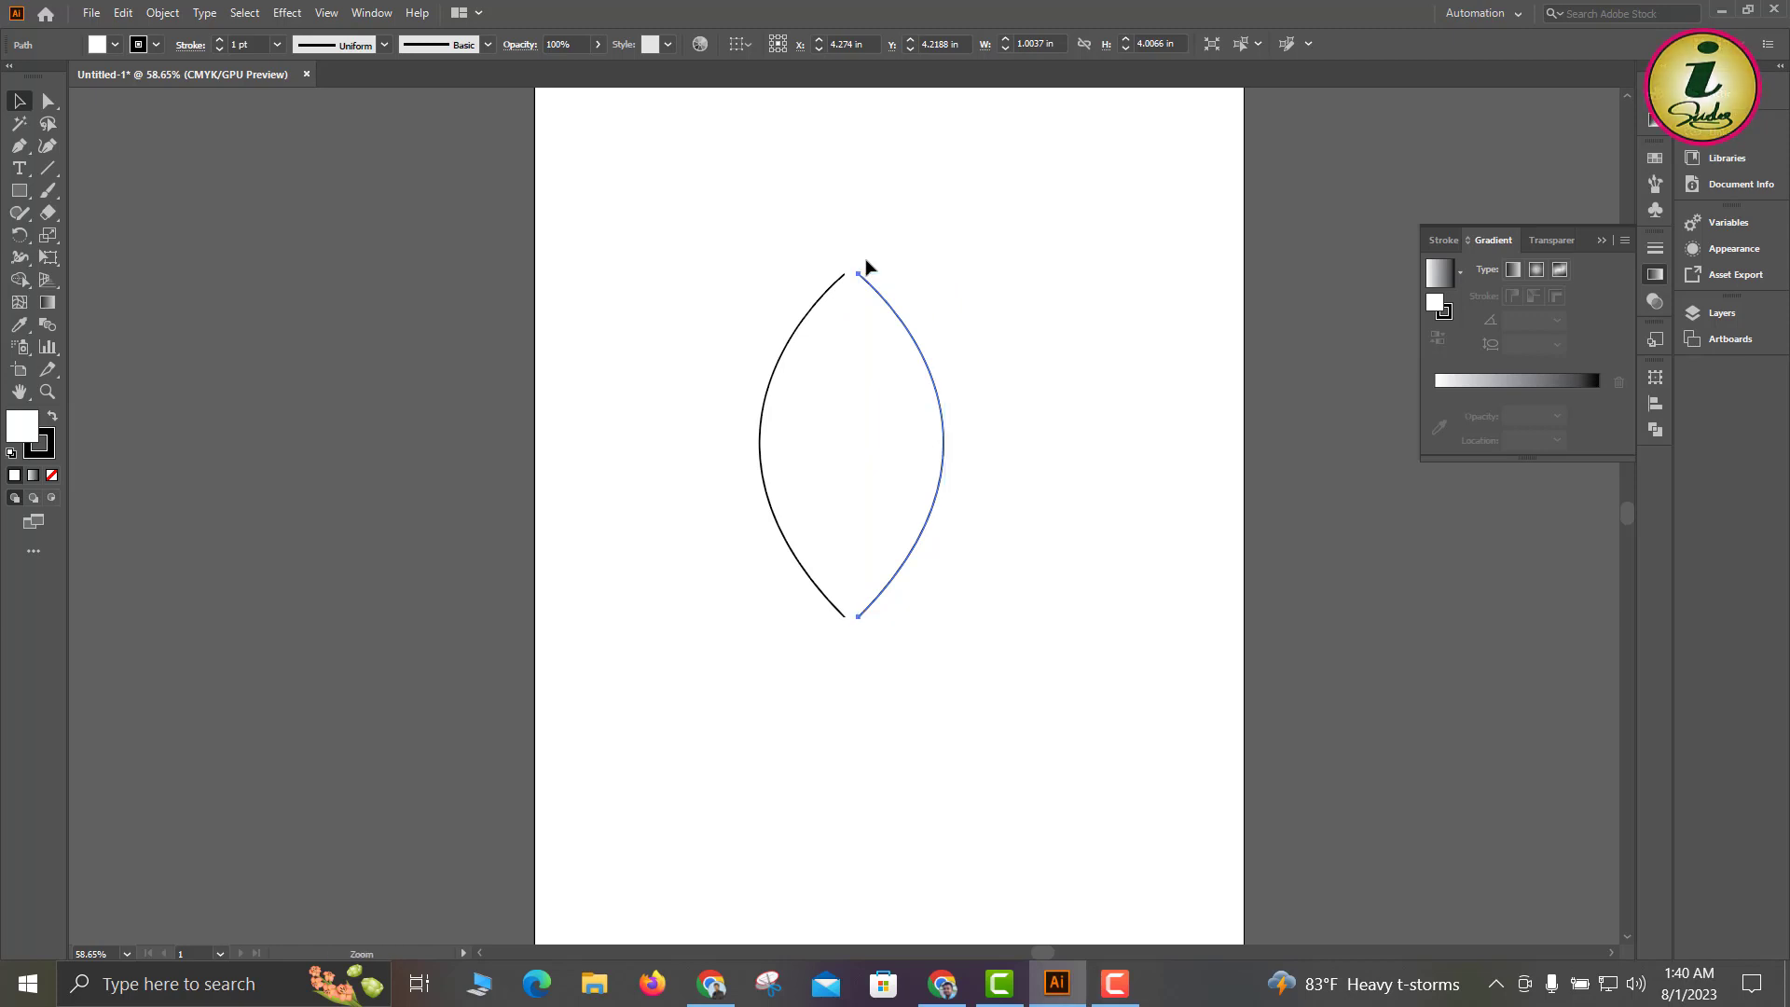
{"action": "key", "text": "ctrl+space"}
{"action": "left_click_drag", "start_coordinate": [859, 256], "coordinate": [1455, 932]}
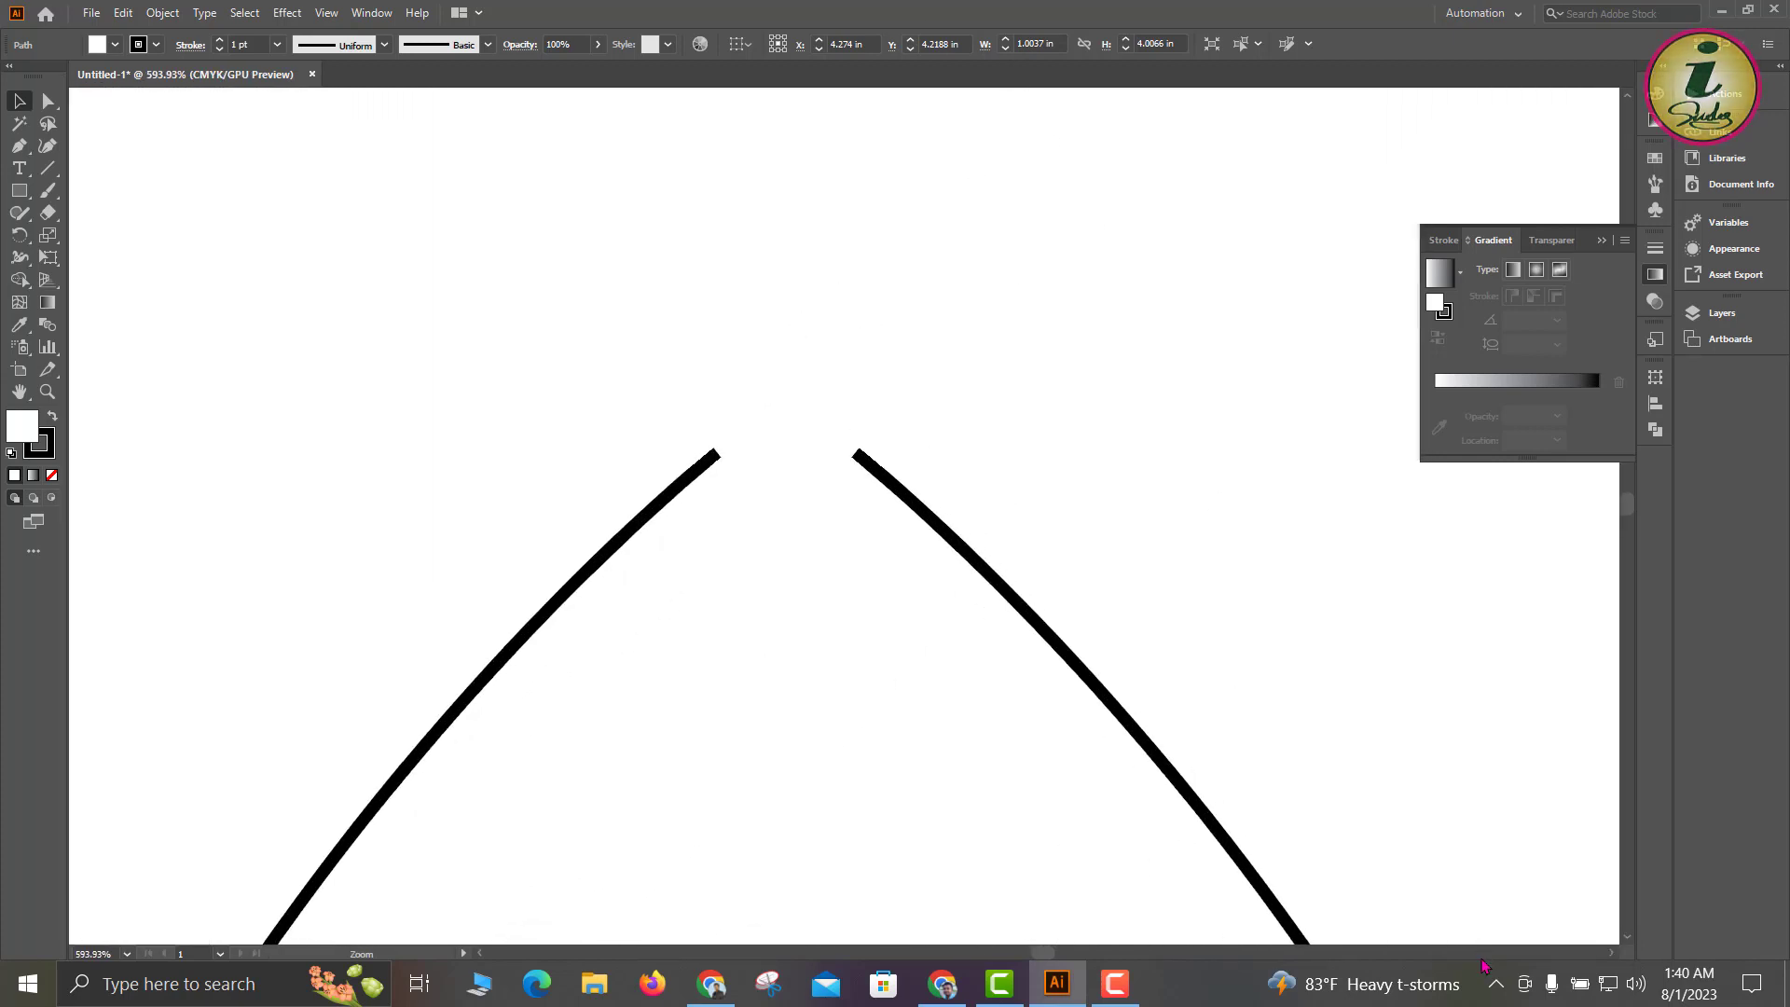
{"action": "left_click_drag", "start_coordinate": [621, 368], "coordinate": [999, 528]}
{"action": "left_click_drag", "start_coordinate": [890, 333], "coordinate": [444, 360]}
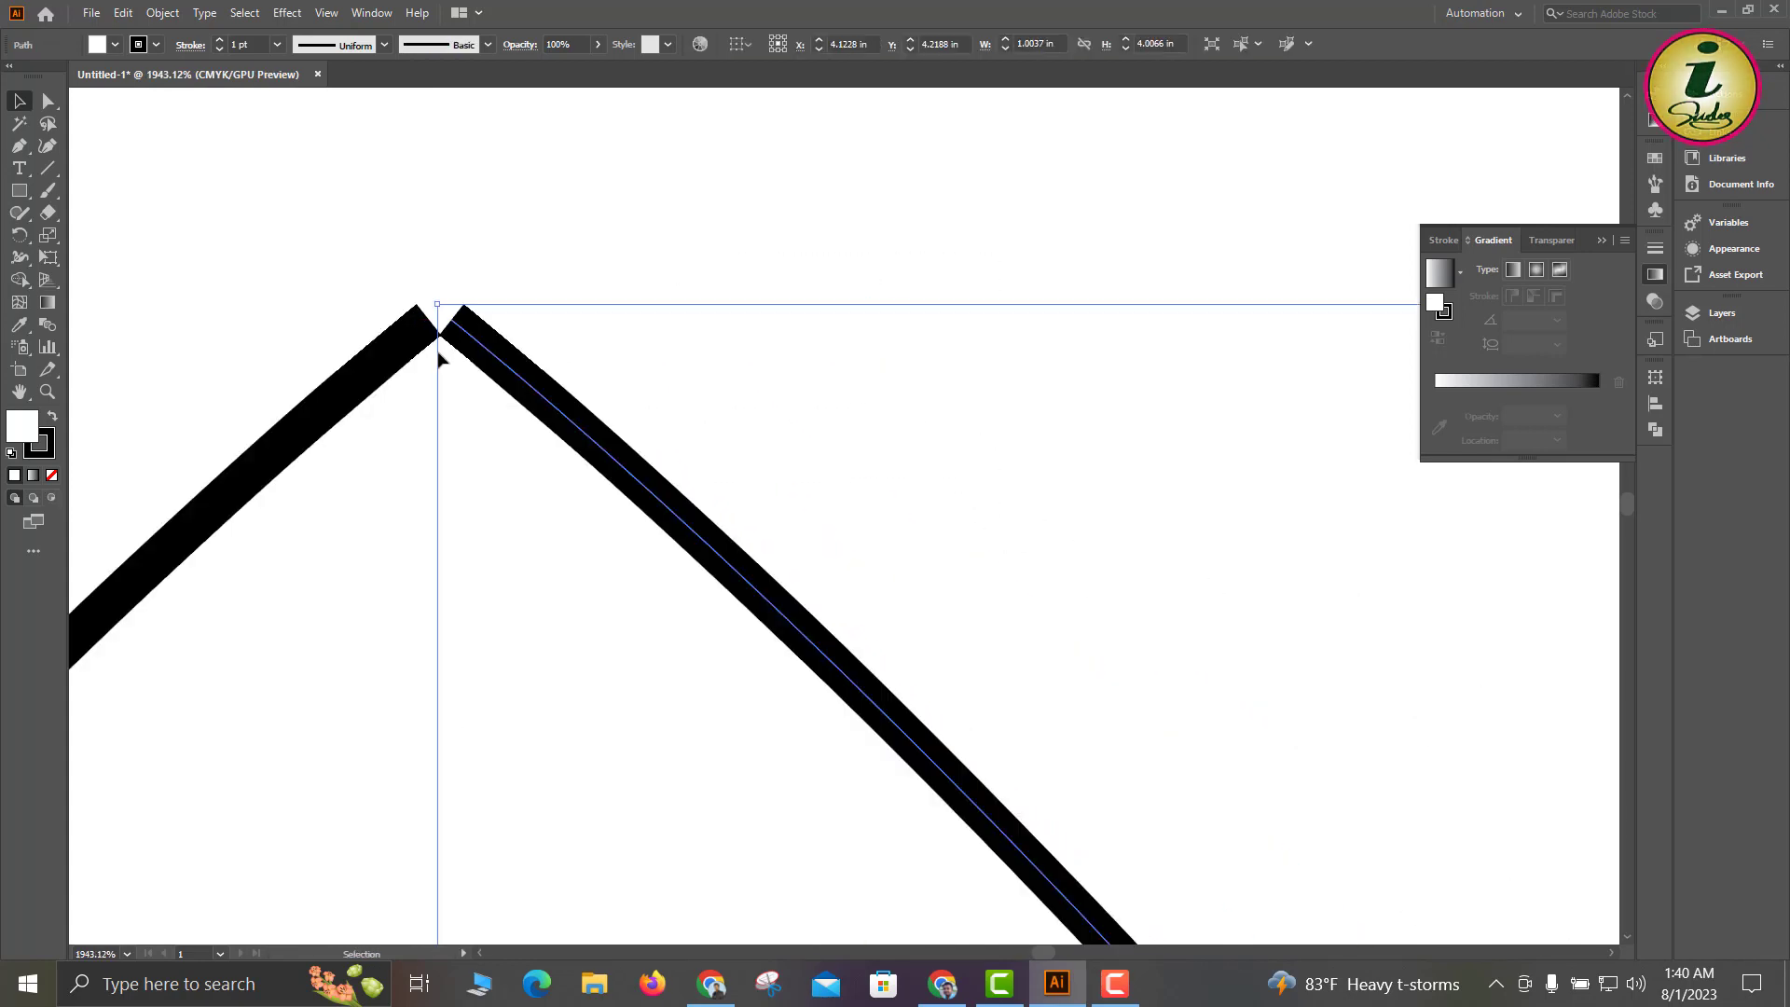
Nudge the mirrored arc slightly right and select both arcs' upper end anchors with the Direct Selection tool.
{"action": "left_click", "coordinate": [403, 271]}
{"action": "left_click", "coordinate": [570, 436]}
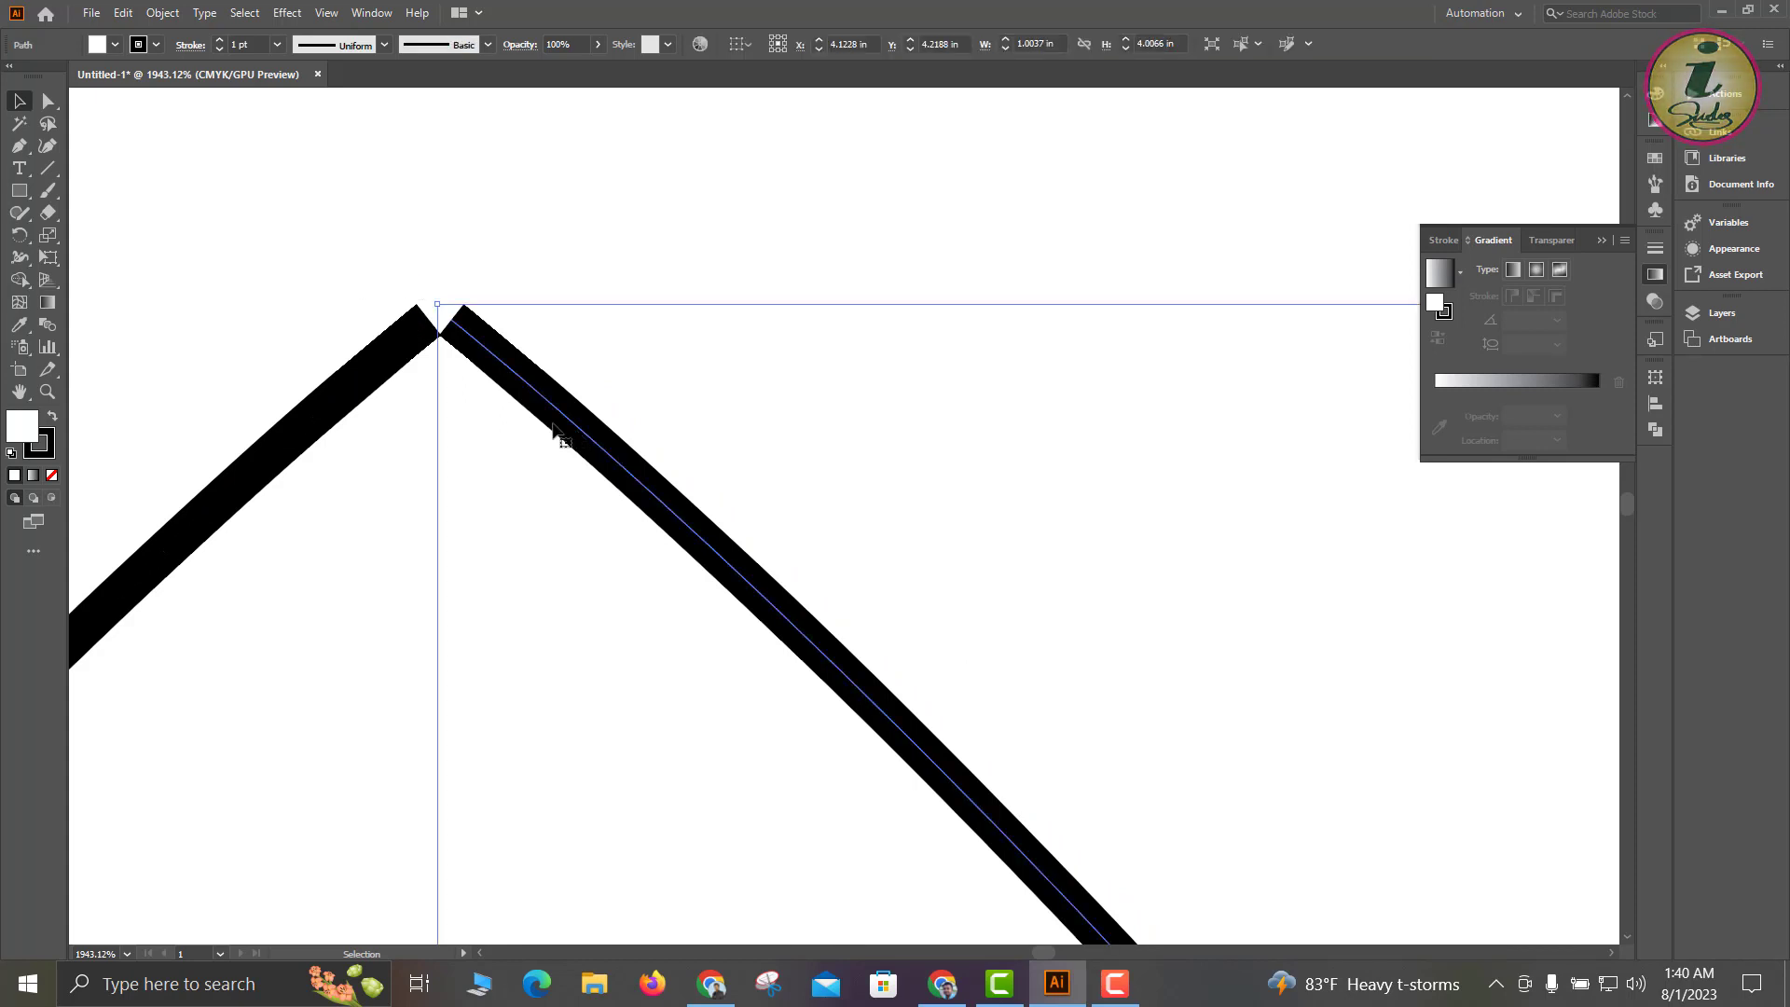
{"action": "key", "text": "Right"}
{"action": "left_click", "coordinate": [364, 248]}
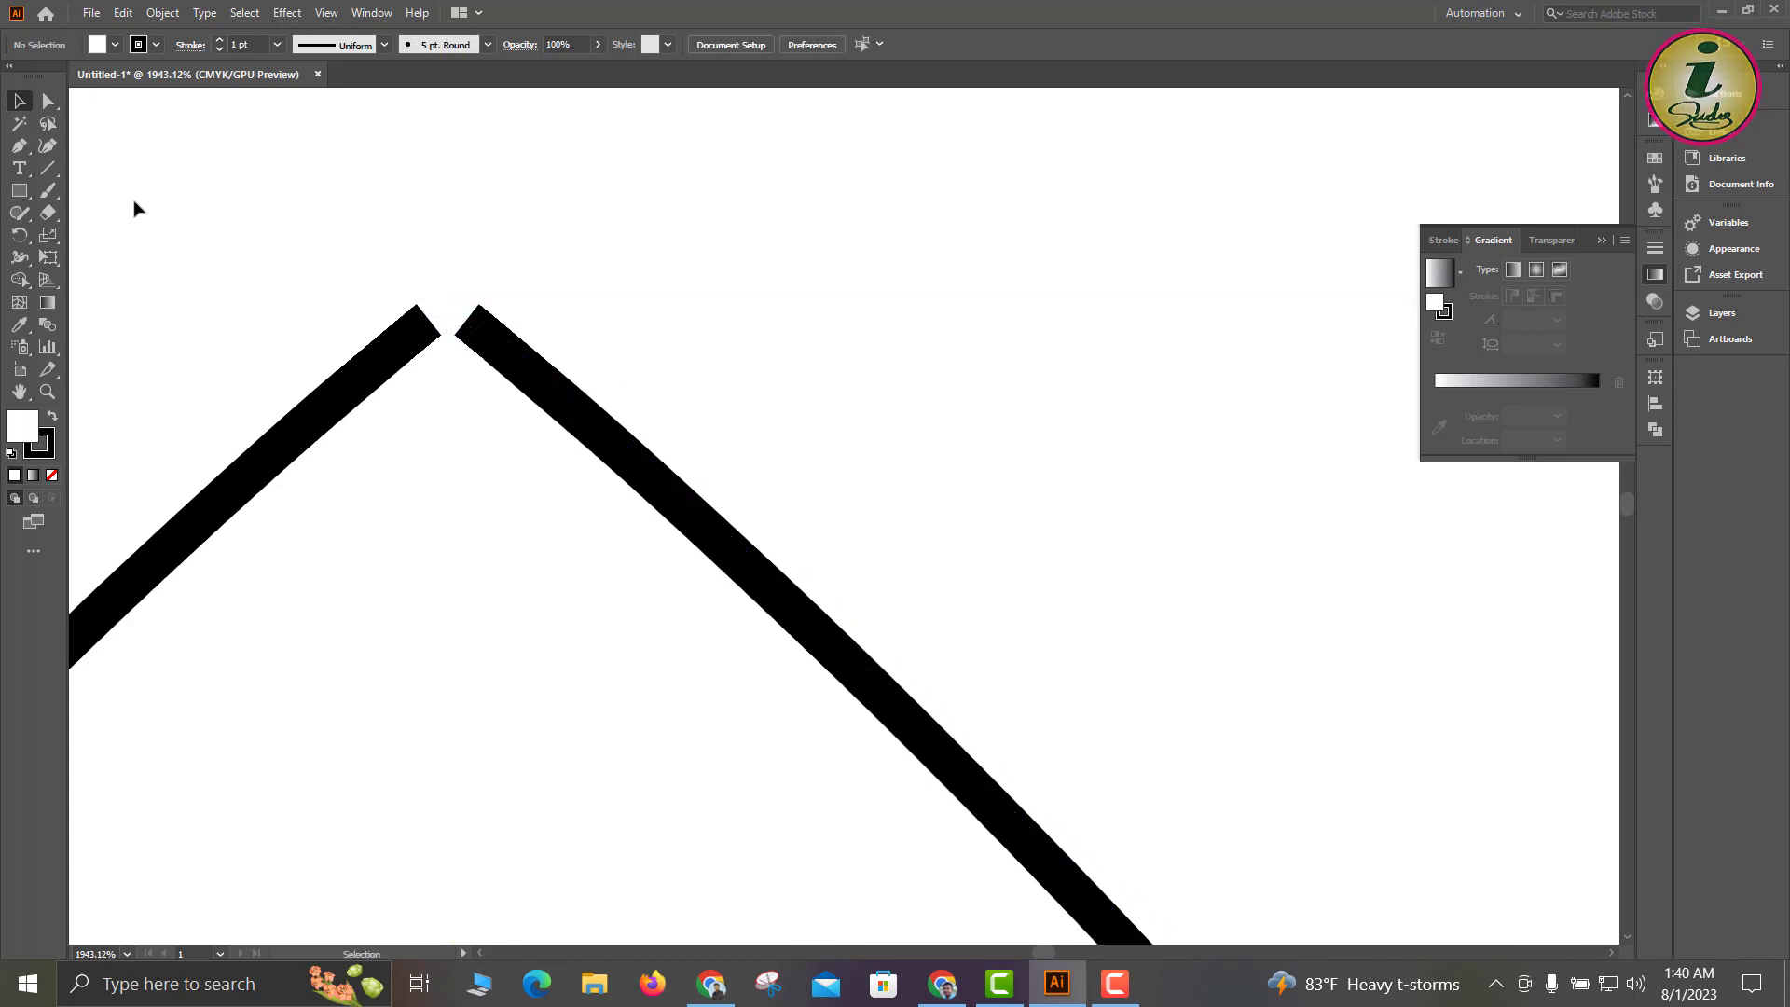
{"action": "left_click", "coordinate": [46, 100]}
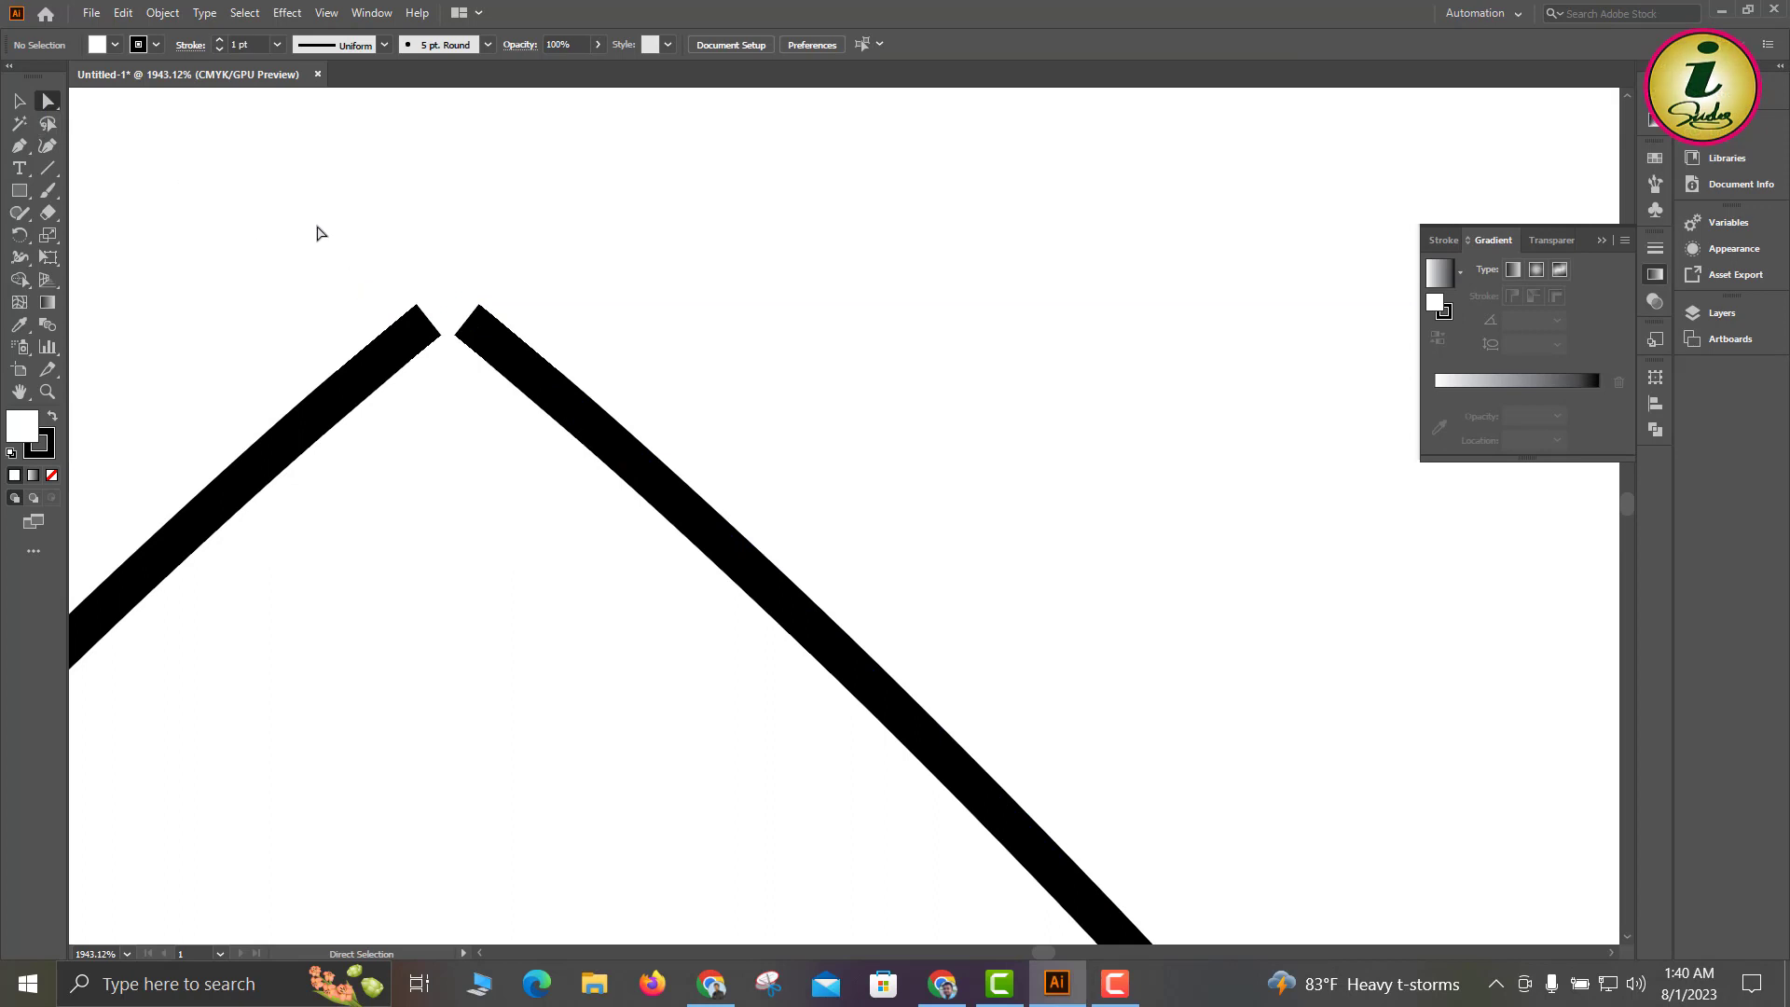
{"action": "left_click_drag", "start_coordinate": [316, 228], "coordinate": [809, 646]}
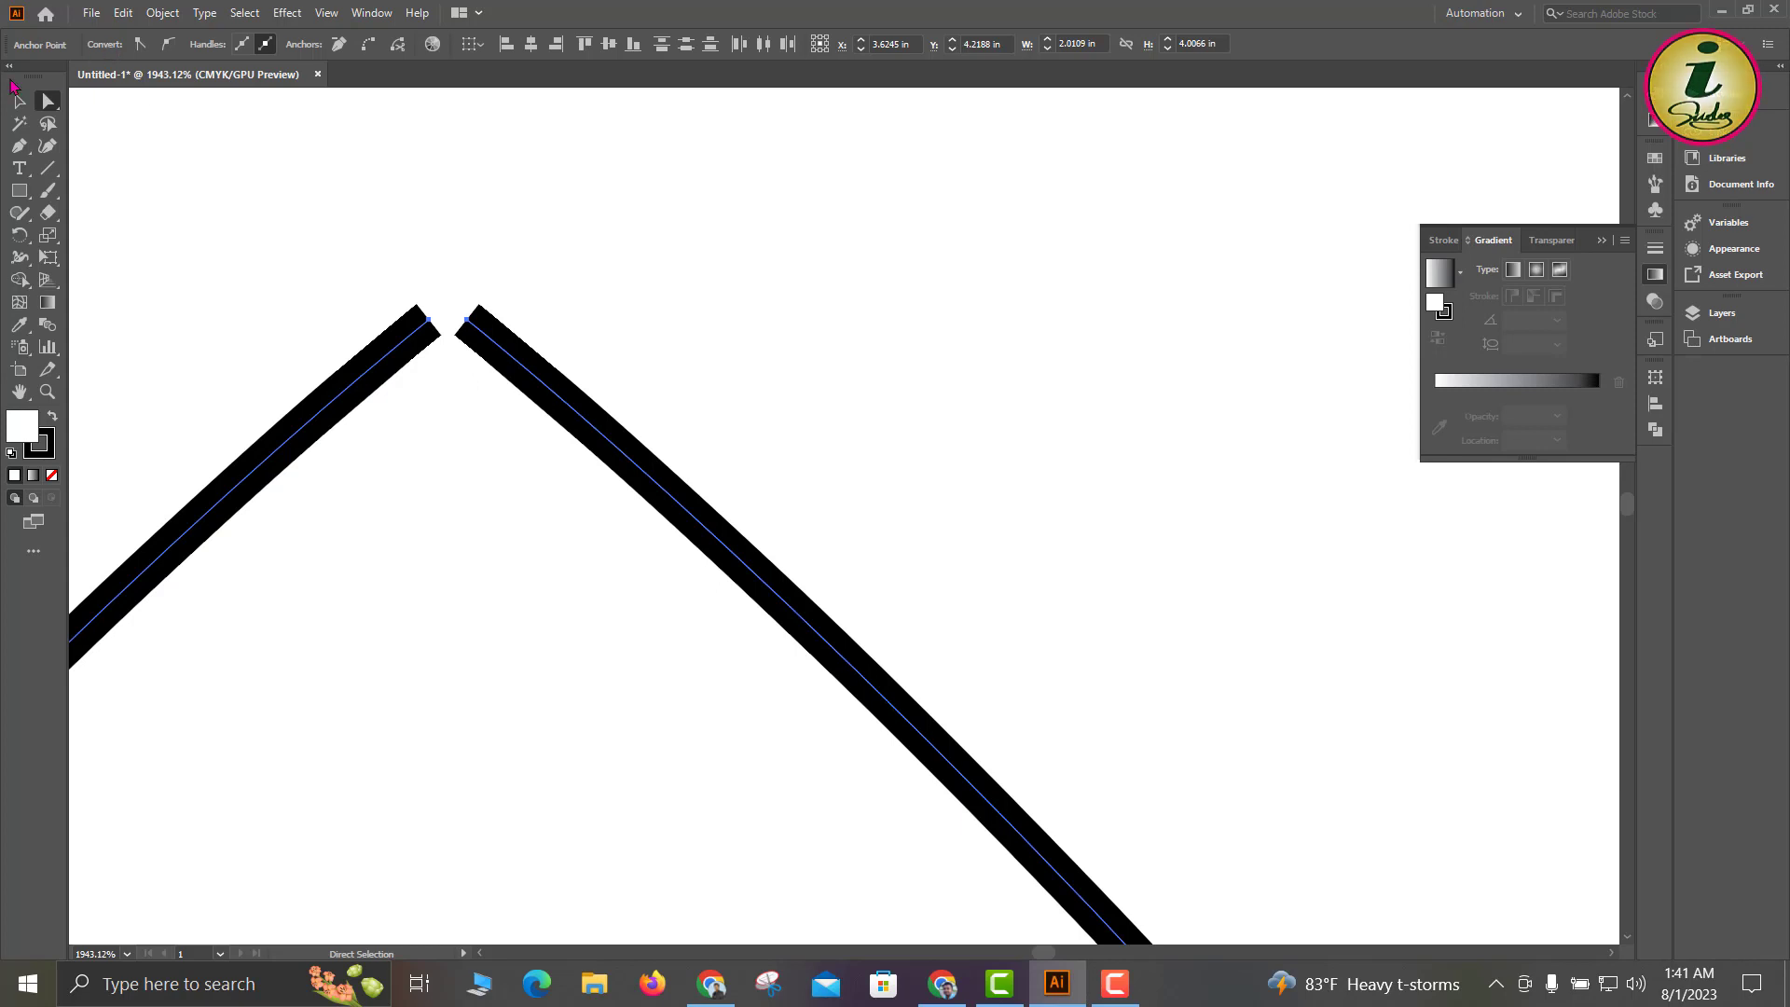
Move the mirrored arc left so its top end overlaps the top end of the original arc.
{"action": "left_click", "coordinate": [19, 100]}
{"action": "left_click", "coordinate": [457, 248]}
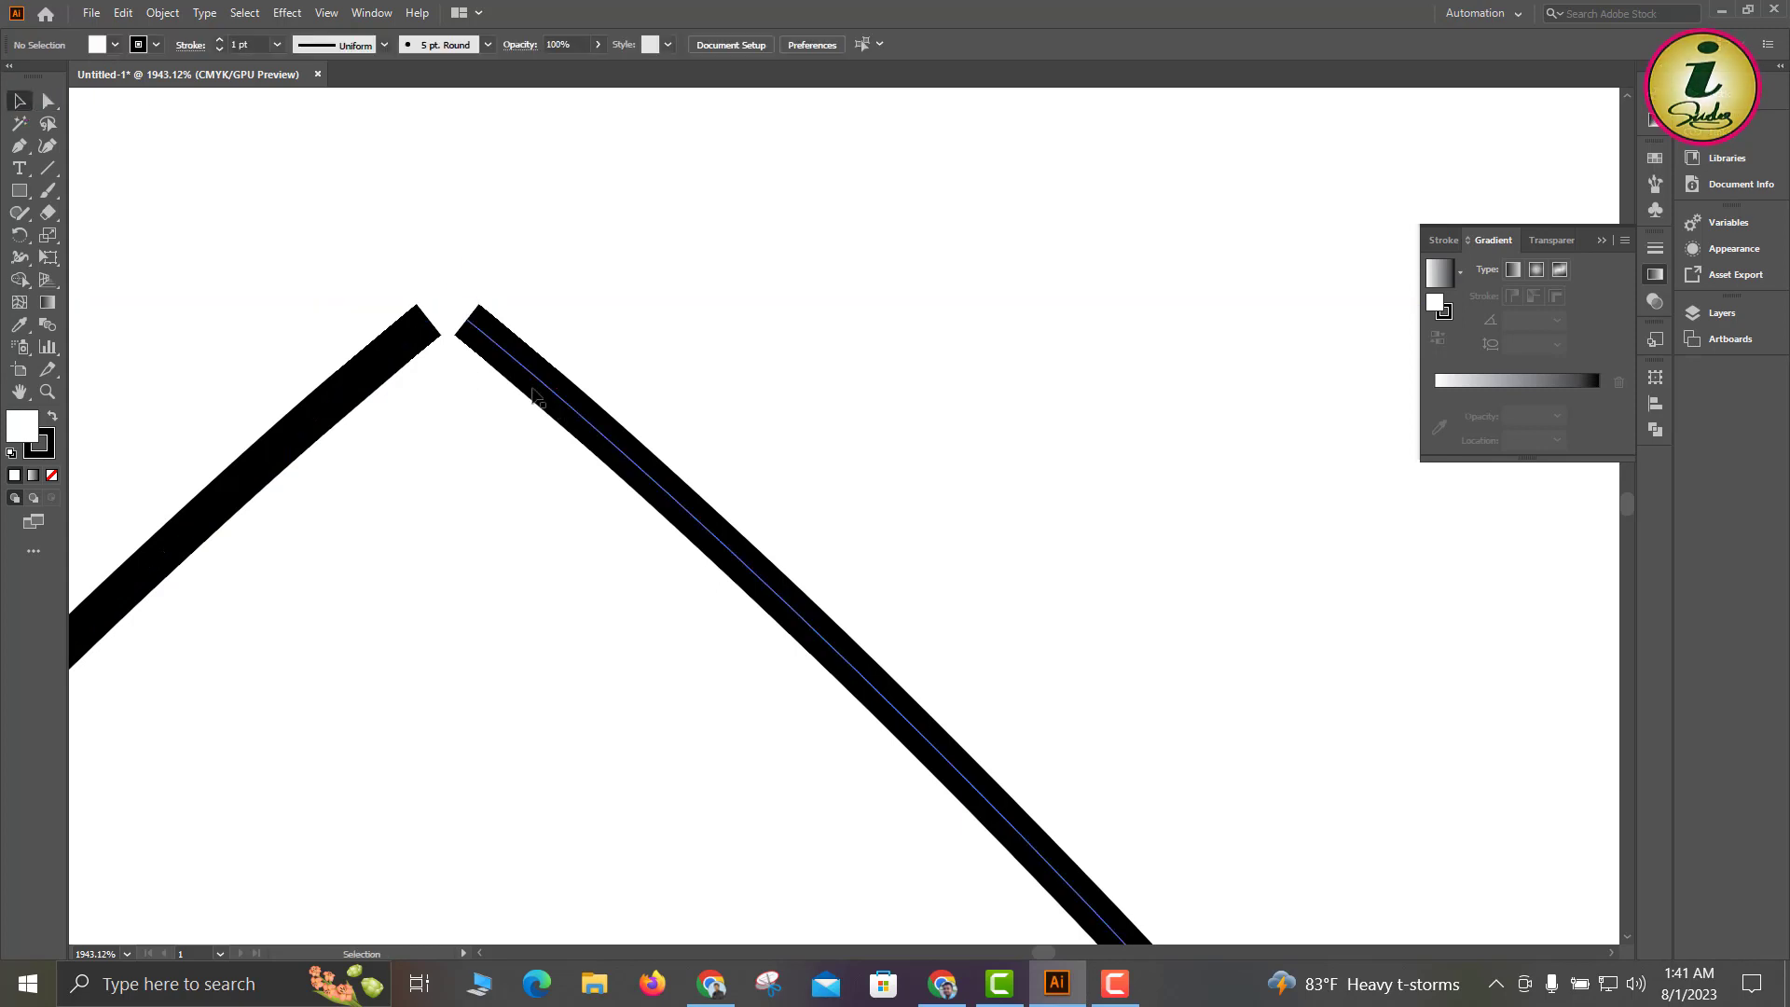
{"action": "left_click_drag", "start_coordinate": [534, 397], "coordinate": [467, 397]}
{"action": "left_click", "coordinate": [359, 273]}
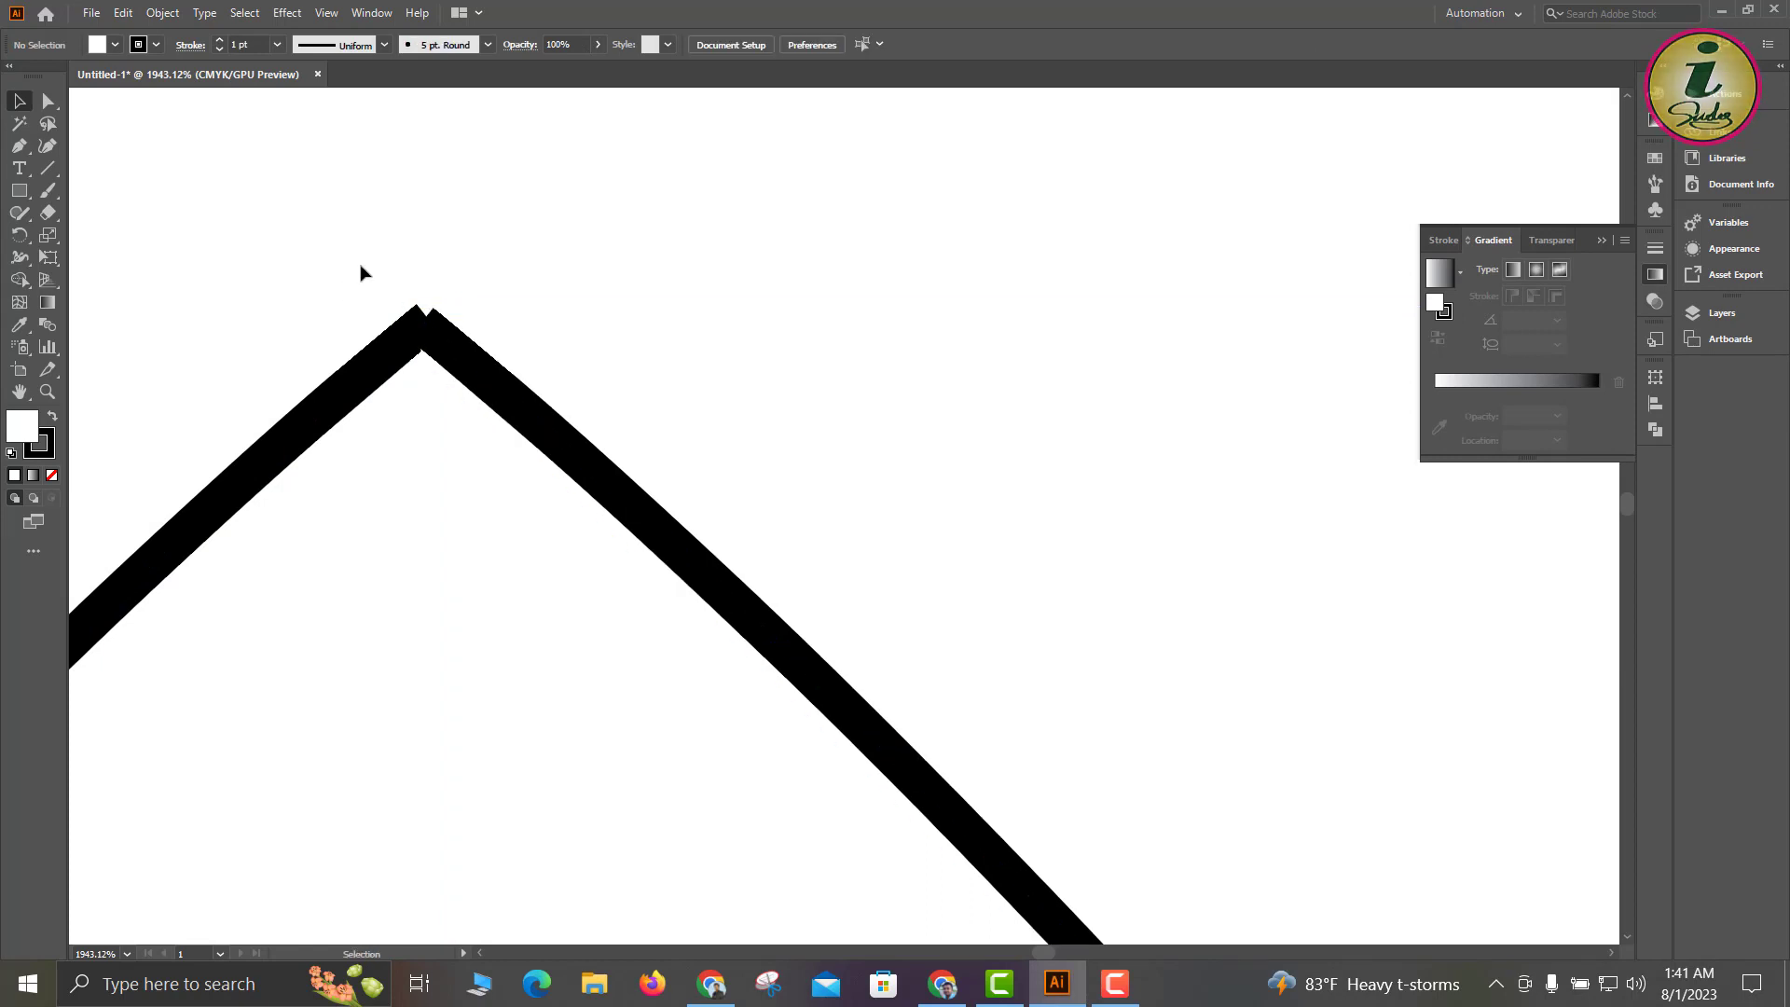
Select both arcs and examine how they form a leaf-shaped outline.
{"action": "left_click_drag", "start_coordinate": [361, 265], "coordinate": [508, 458]}
{"action": "key", "text": "ctrl+space"}
{"action": "left_click_drag", "start_coordinate": [650, 606], "coordinate": [569, 608]}
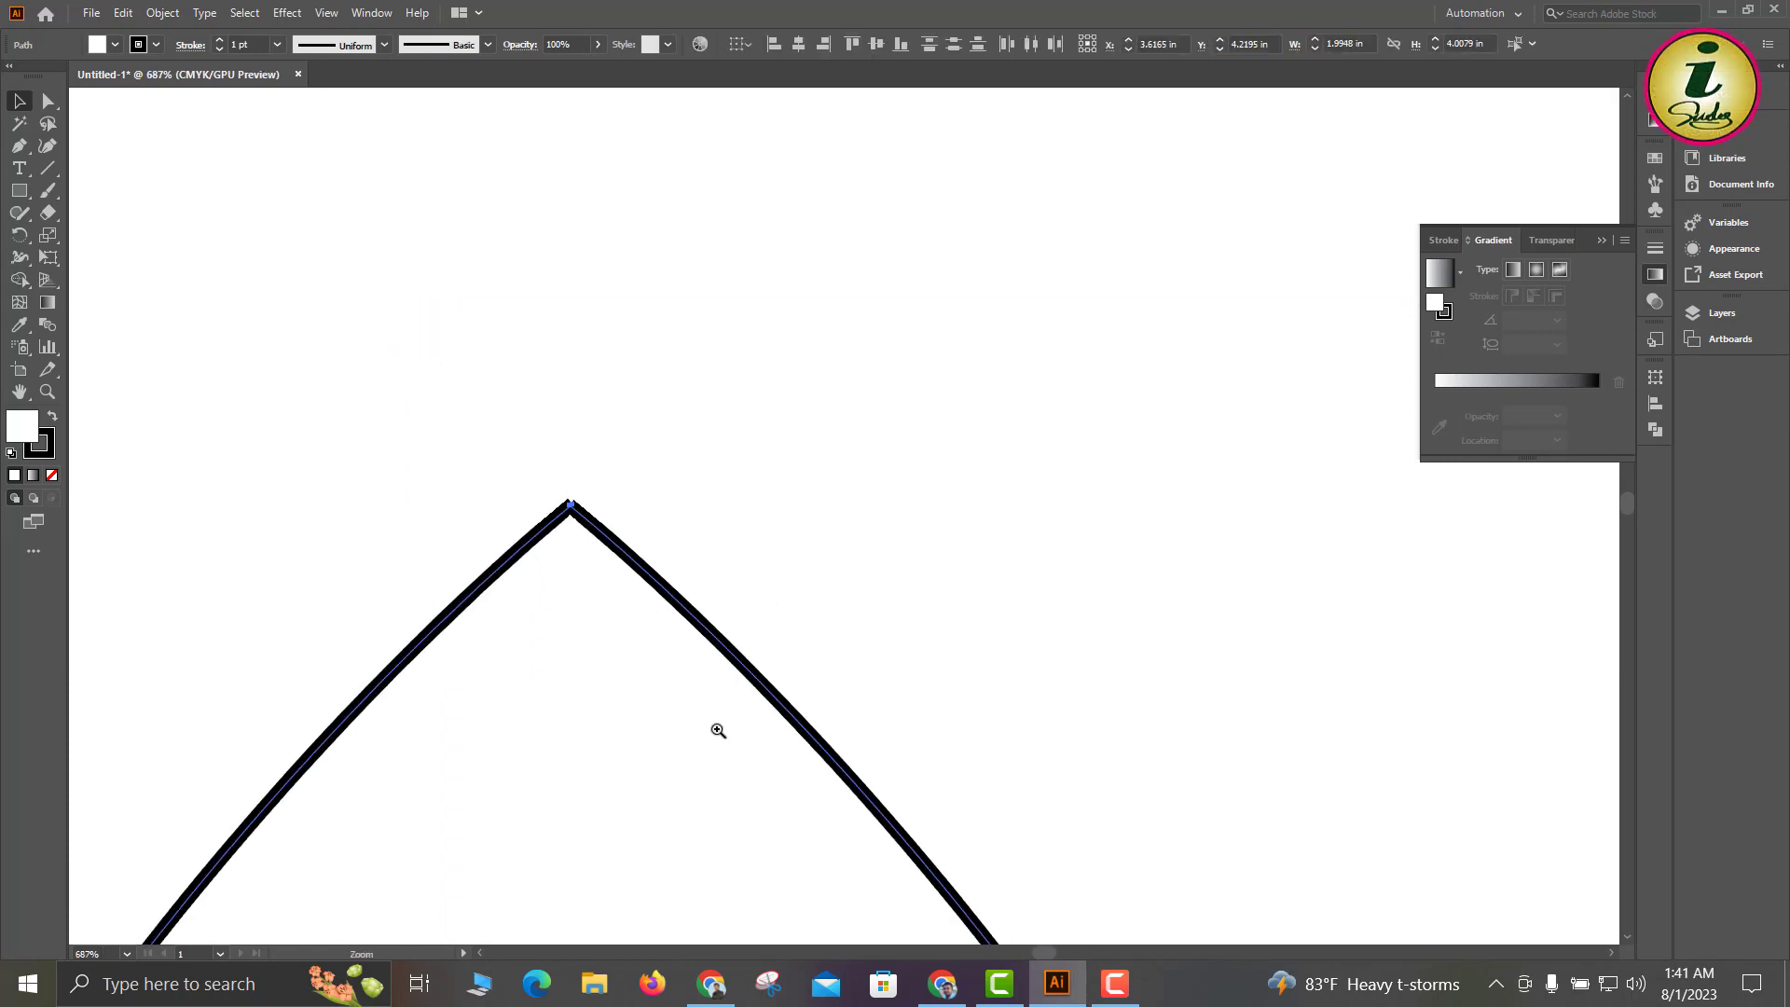
{"action": "left_click_drag", "start_coordinate": [711, 728], "coordinate": [630, 728]}
{"action": "key", "text": "space"}
{"action": "left_click_drag", "start_coordinate": [758, 778], "coordinate": [619, 467]}
{"action": "left_click_drag", "start_coordinate": [669, 569], "coordinate": [600, 273]}
{"action": "key", "text": "ctrl+alt+space"}
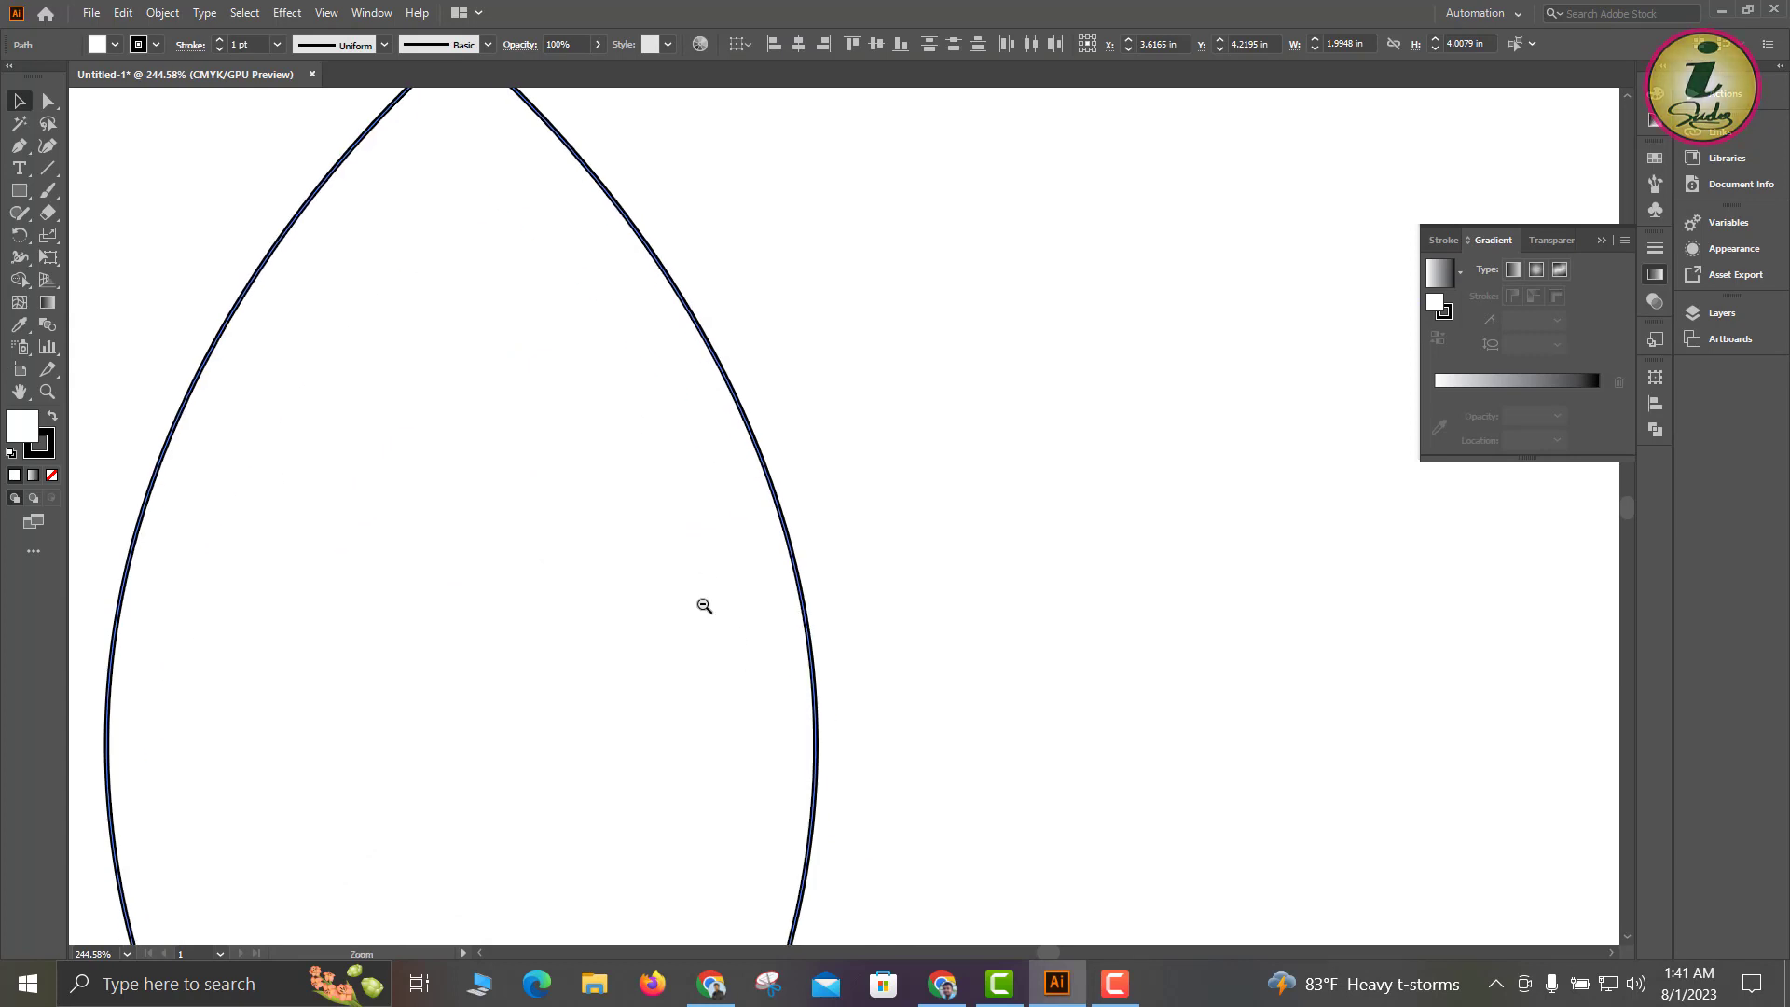
{"action": "left_click_drag", "start_coordinate": [704, 606], "coordinate": [716, 588]}
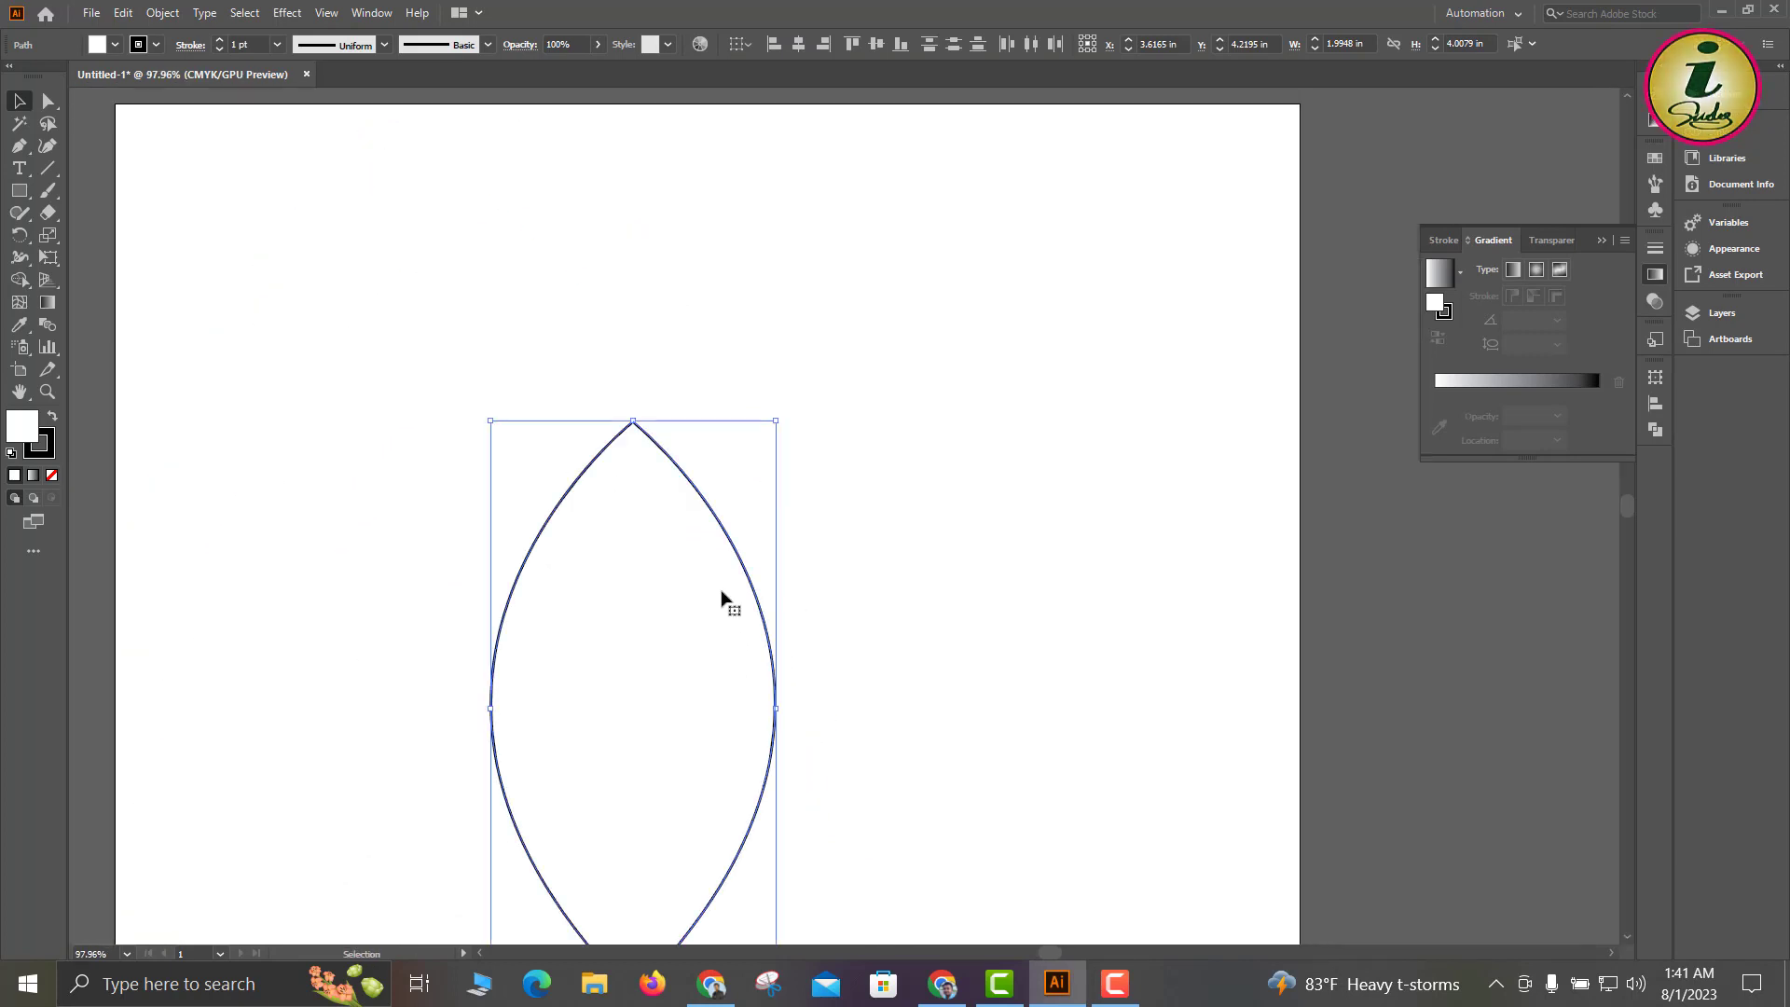
Pull the right arc up and away from the left one and bring it back beside the left arc's tip.
{"action": "left_click", "coordinate": [703, 342]}
{"action": "left_click_drag", "start_coordinate": [747, 347], "coordinate": [658, 591]}
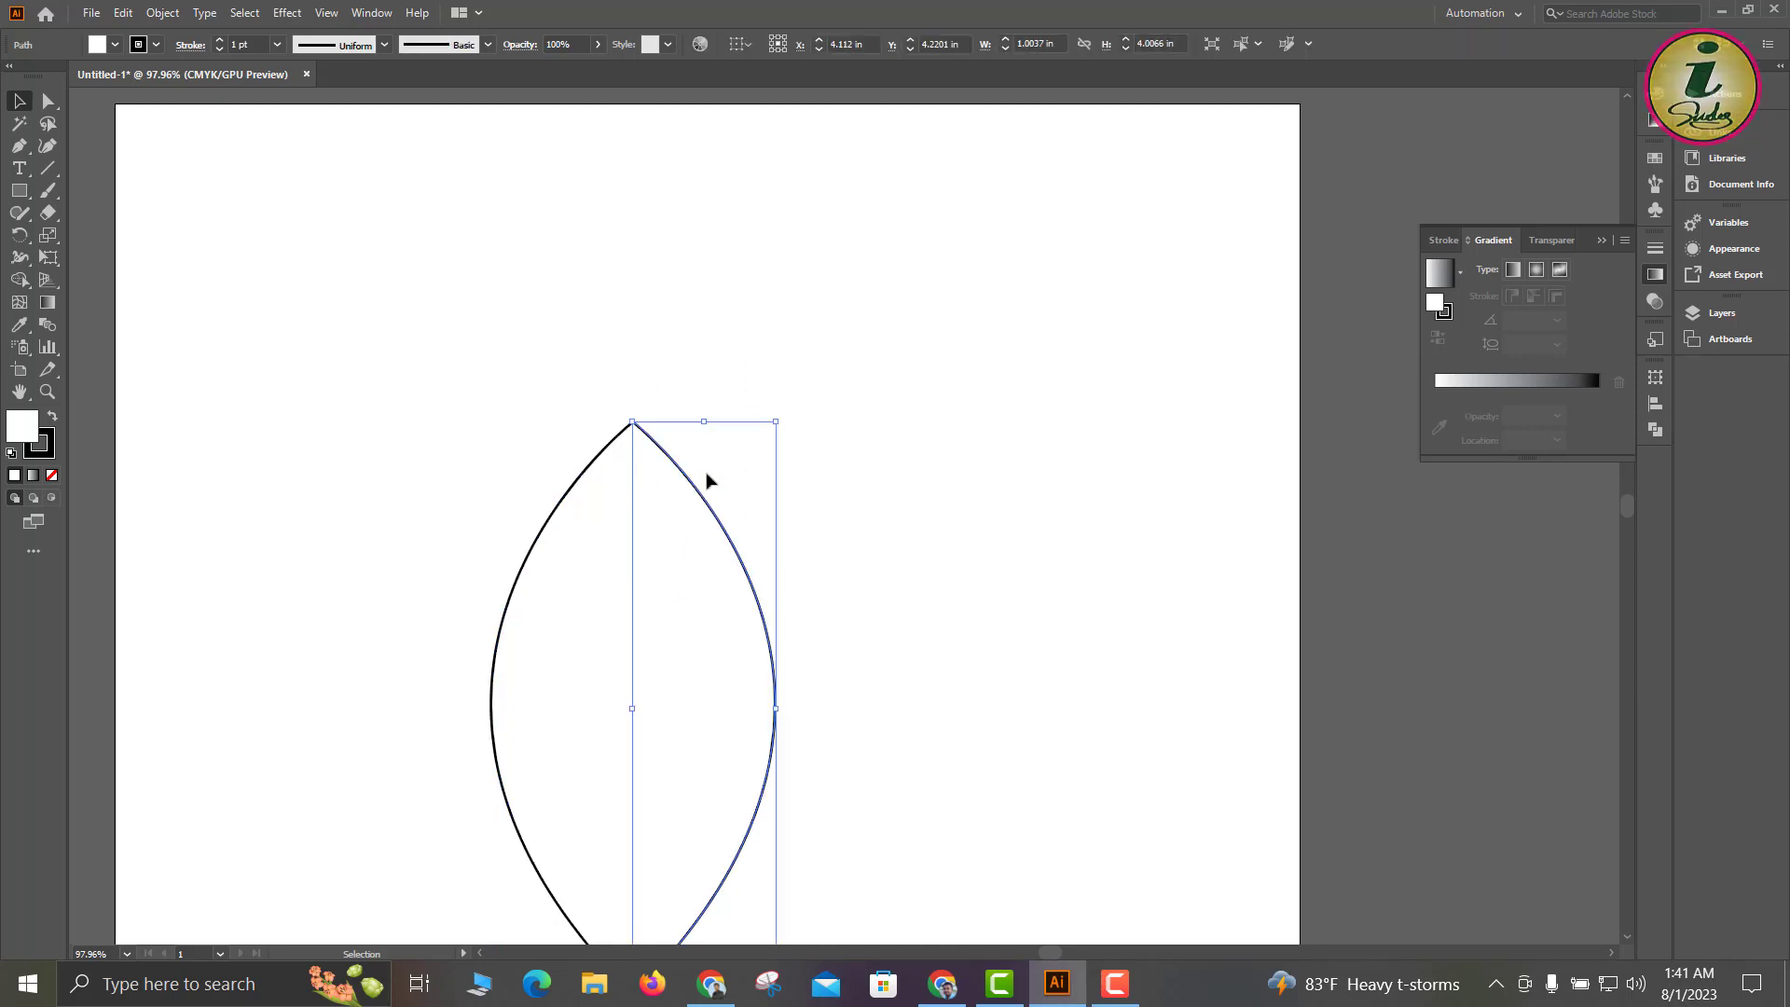
{"action": "left_click", "coordinate": [786, 486]}
{"action": "left_click_drag", "start_coordinate": [763, 386], "coordinate": [668, 591]}
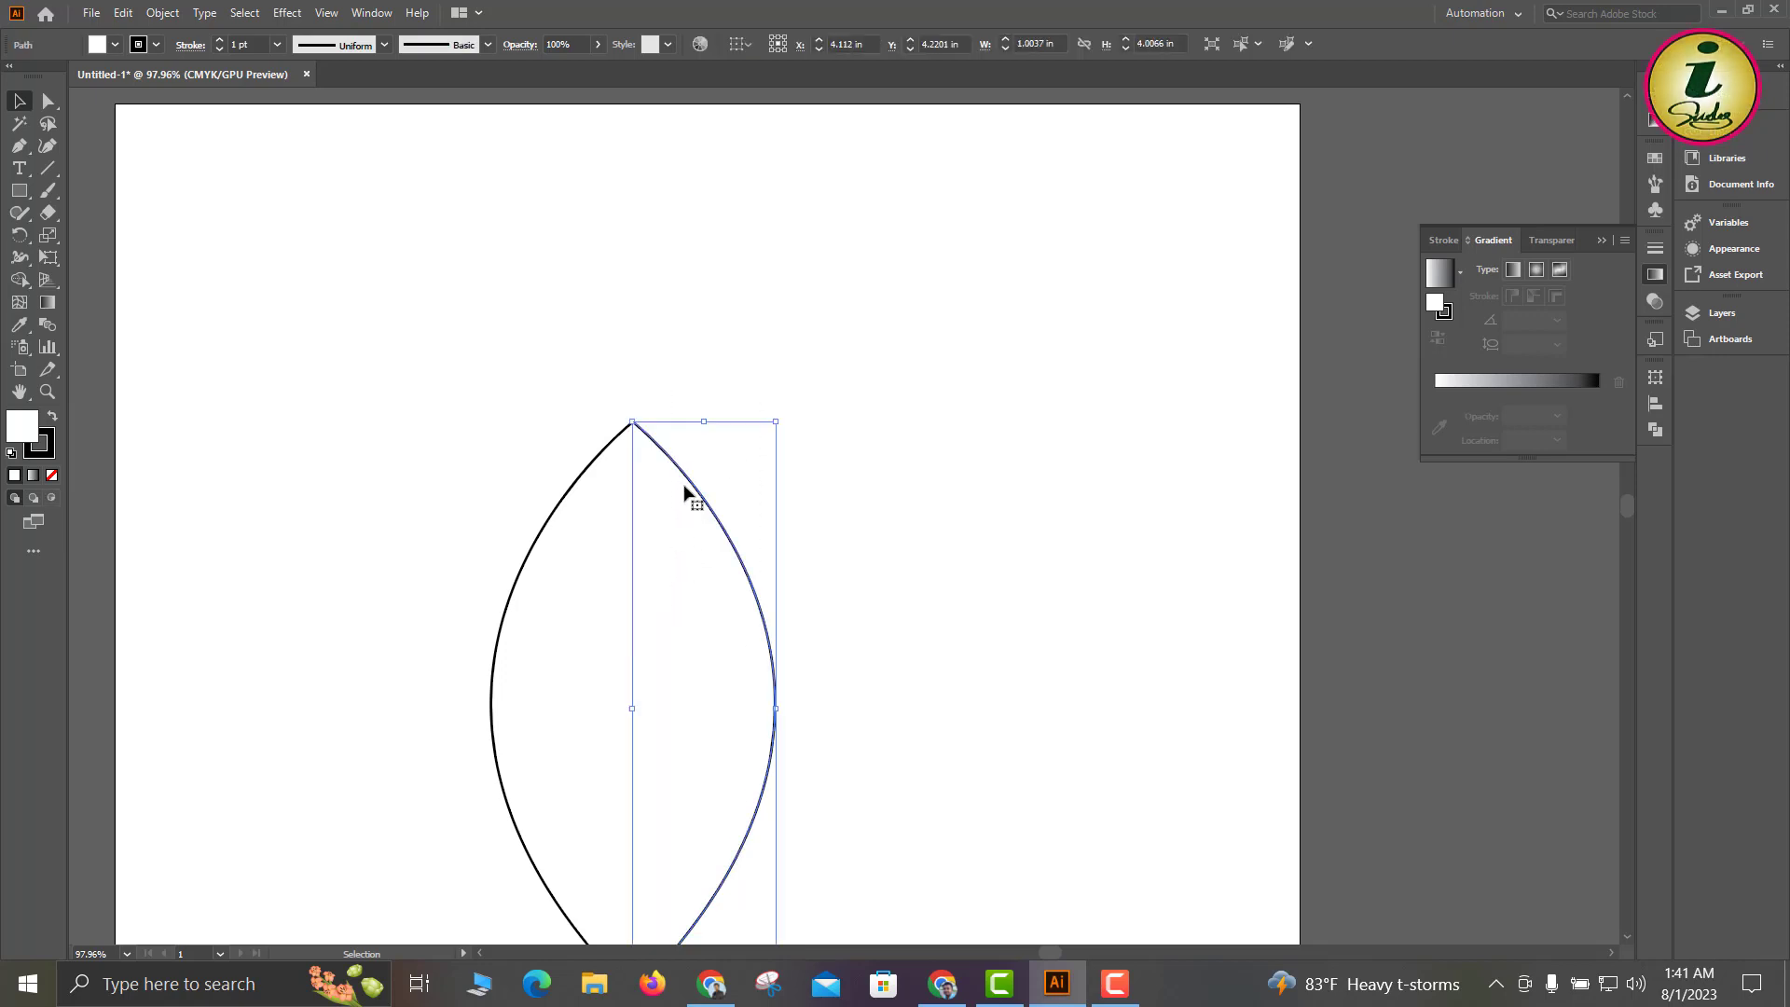
{"action": "left_click_drag", "start_coordinate": [684, 495], "coordinate": [787, 471]}
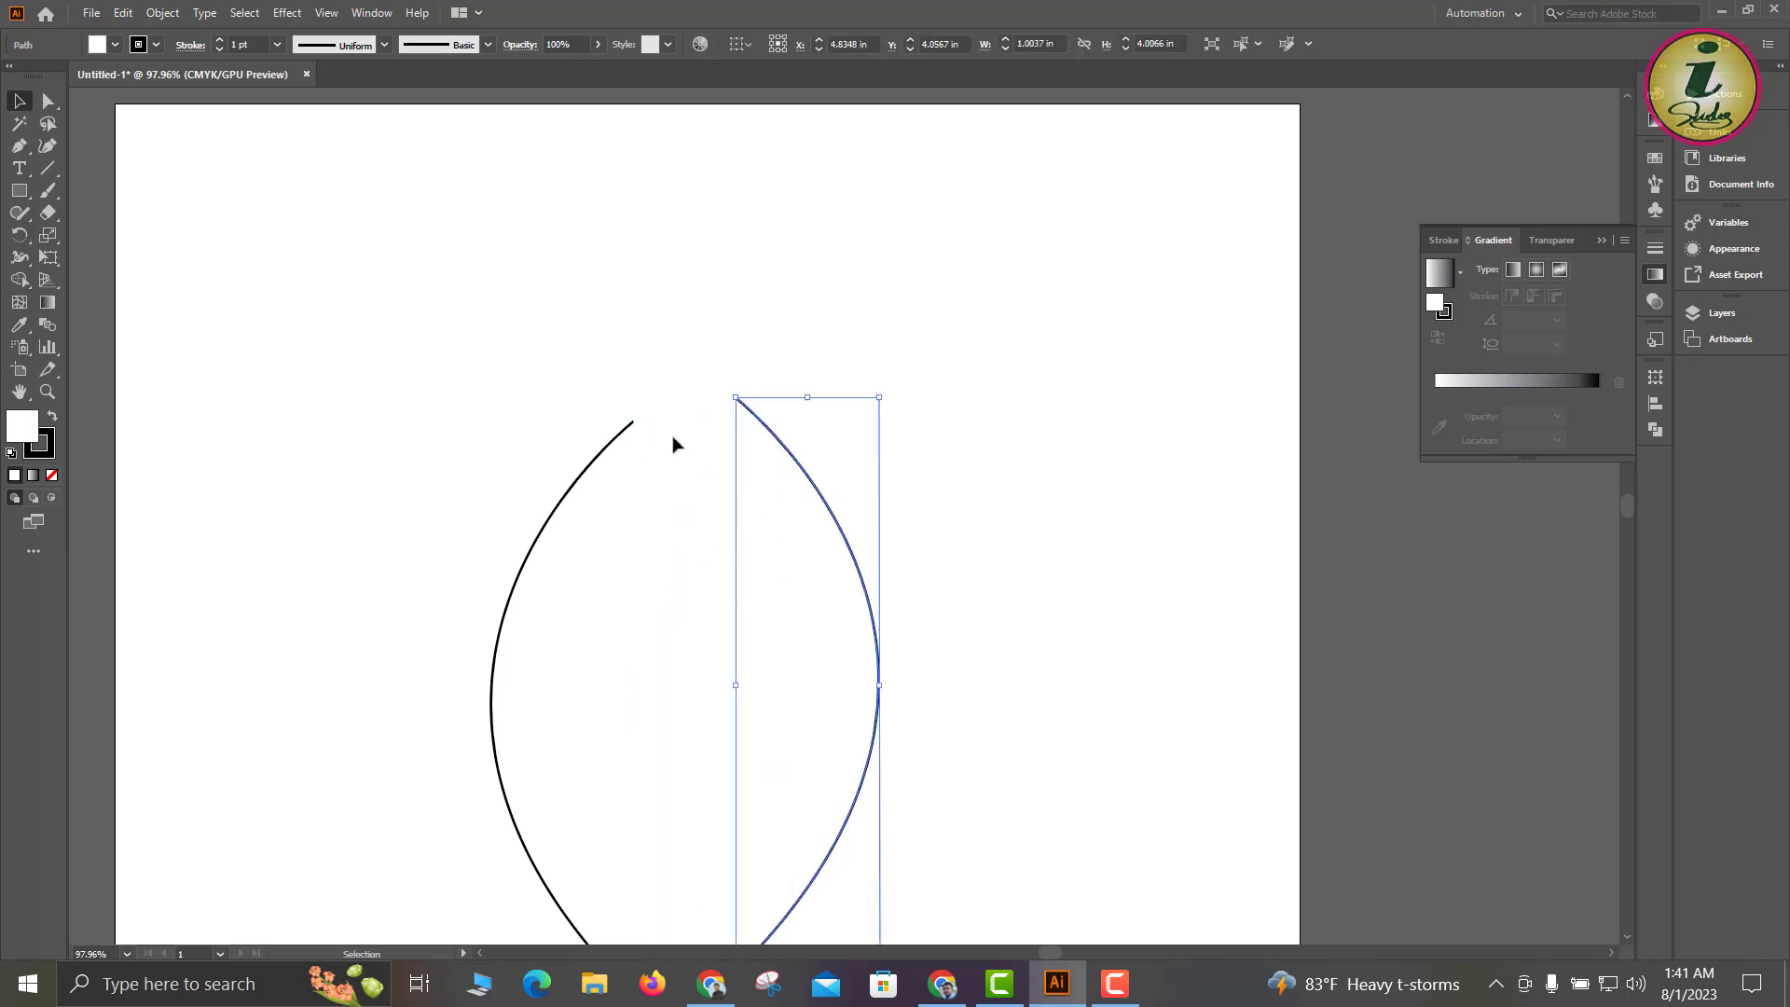
{"action": "left_click", "coordinate": [750, 318]}
{"action": "left_click_drag", "start_coordinate": [783, 449], "coordinate": [683, 478]}
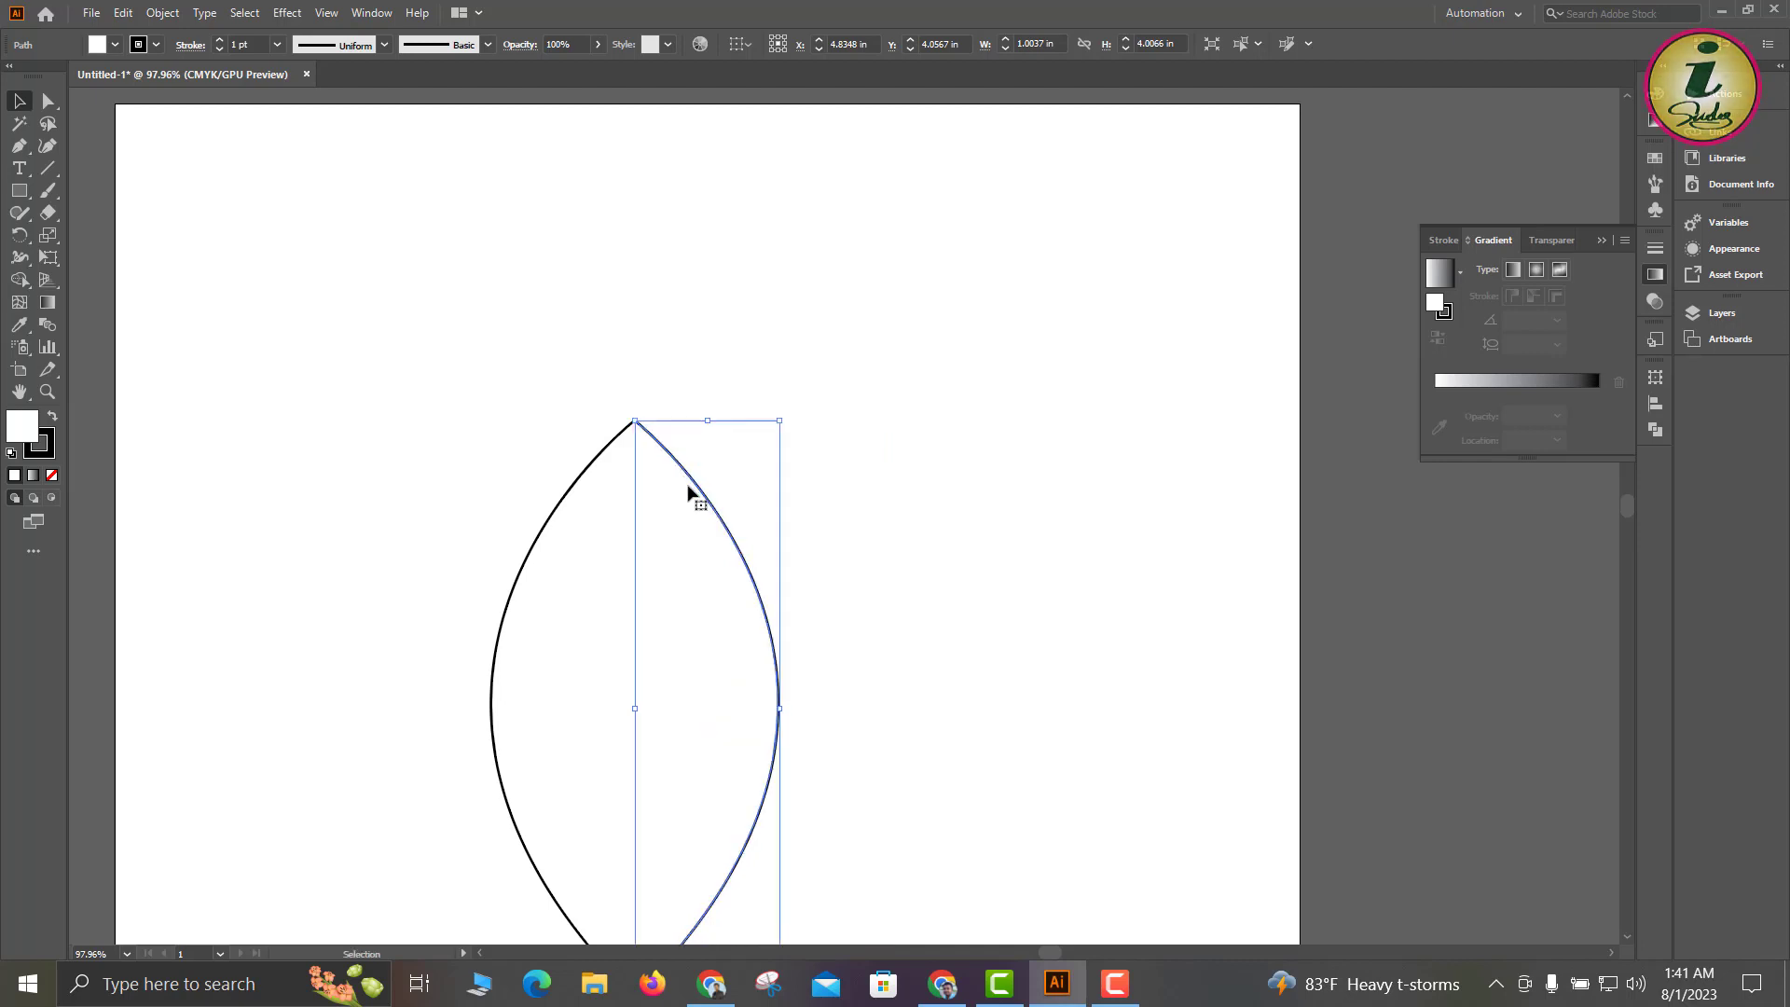
Inspect the gap between the arcs' top ends and move the right arc farther right to widen it.
{"action": "left_click", "coordinate": [907, 572]}
{"action": "left_click_drag", "start_coordinate": [612, 399], "coordinate": [668, 484]}
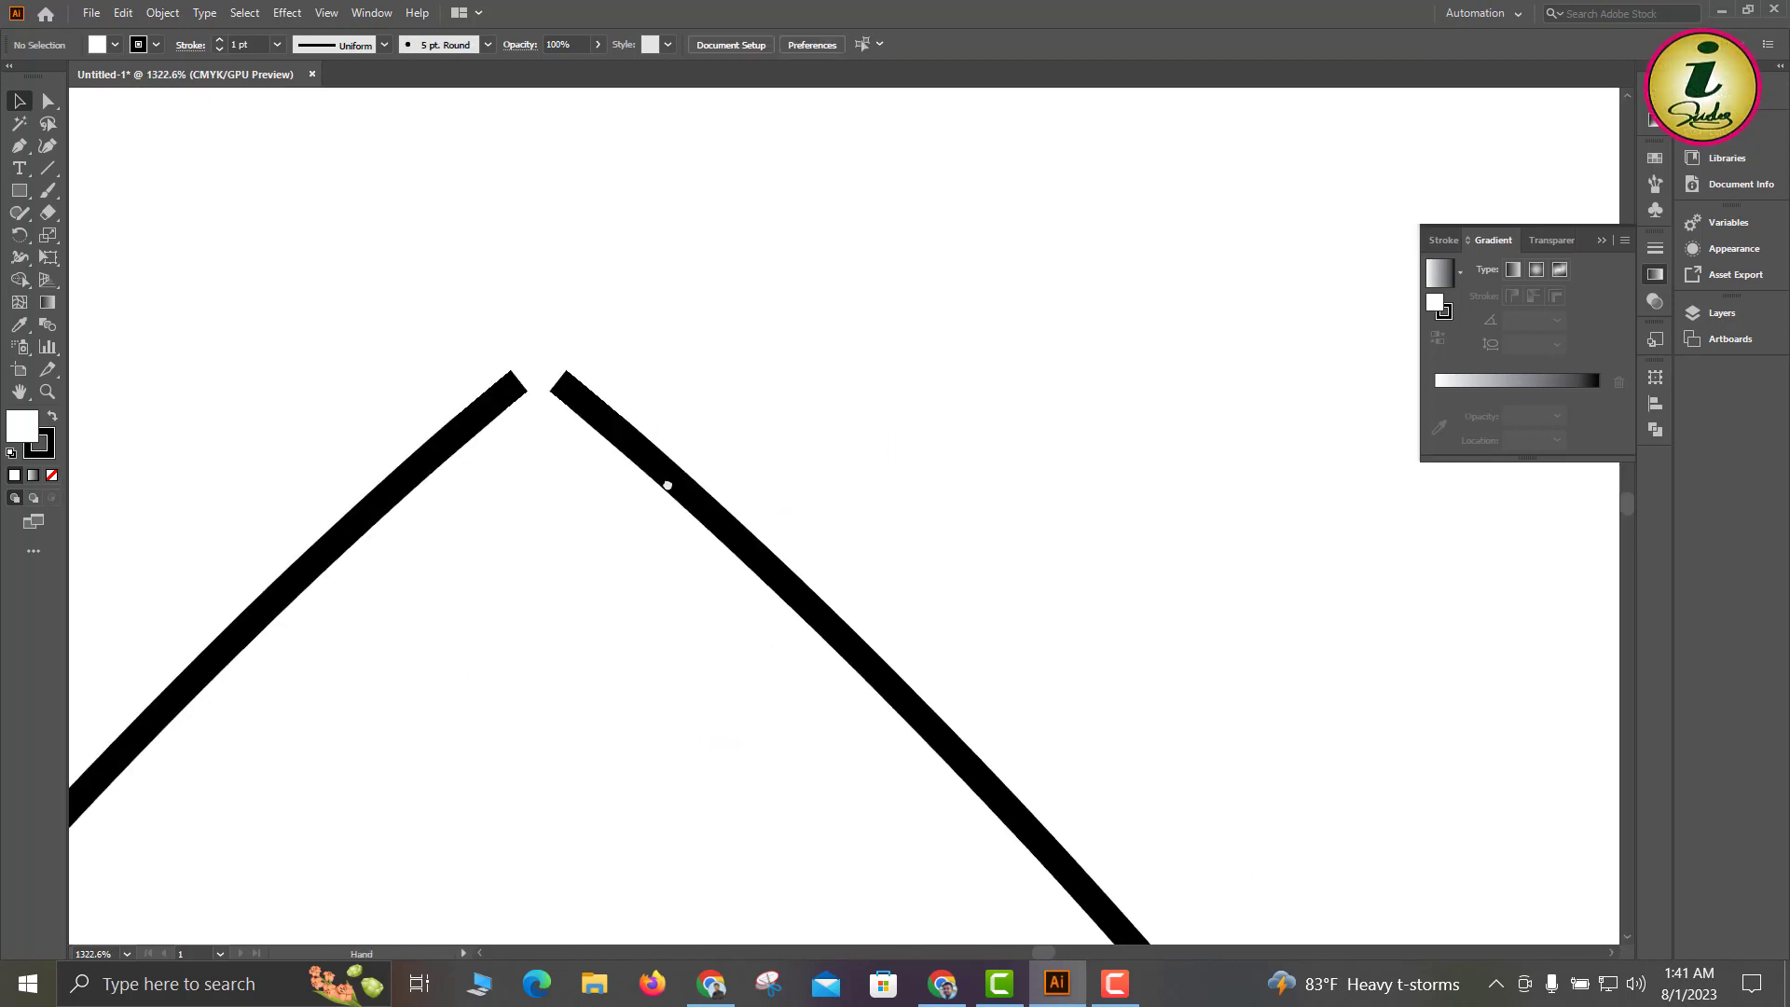
{"action": "left_click_drag", "start_coordinate": [566, 391], "coordinate": [997, 792]}
{"action": "left_click_drag", "start_coordinate": [896, 737], "coordinate": [637, 541]}
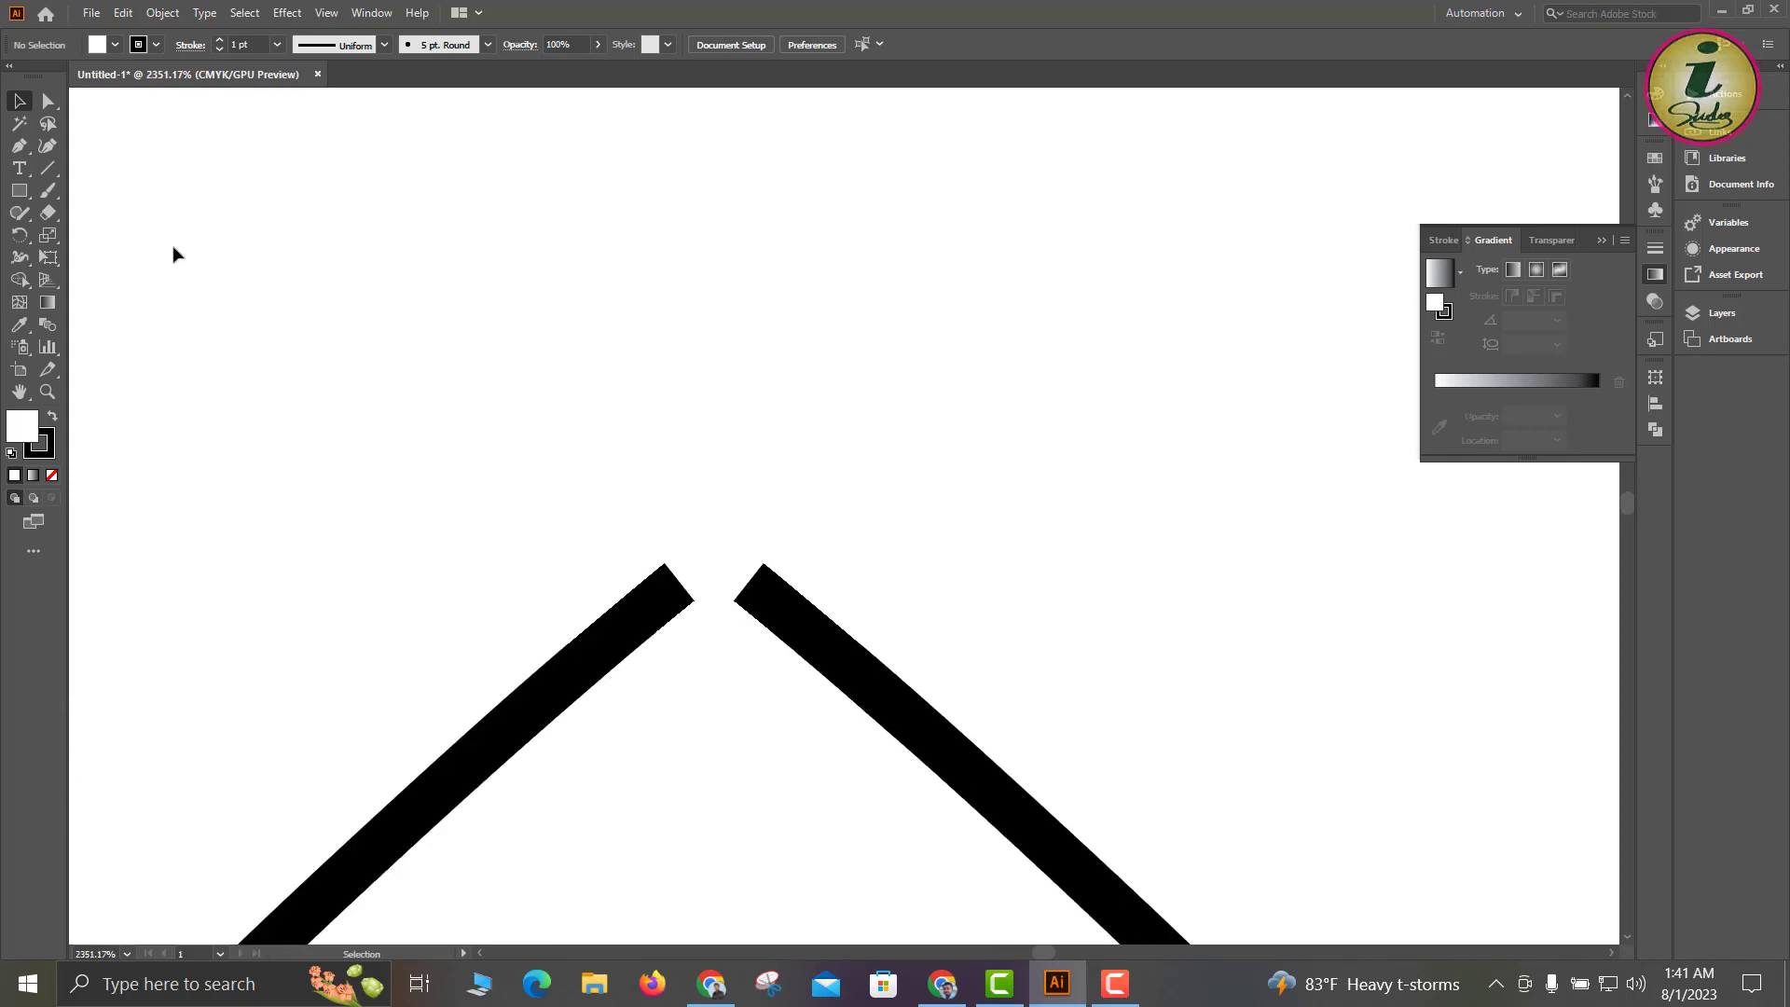
{"action": "left_click", "coordinate": [46, 102]}
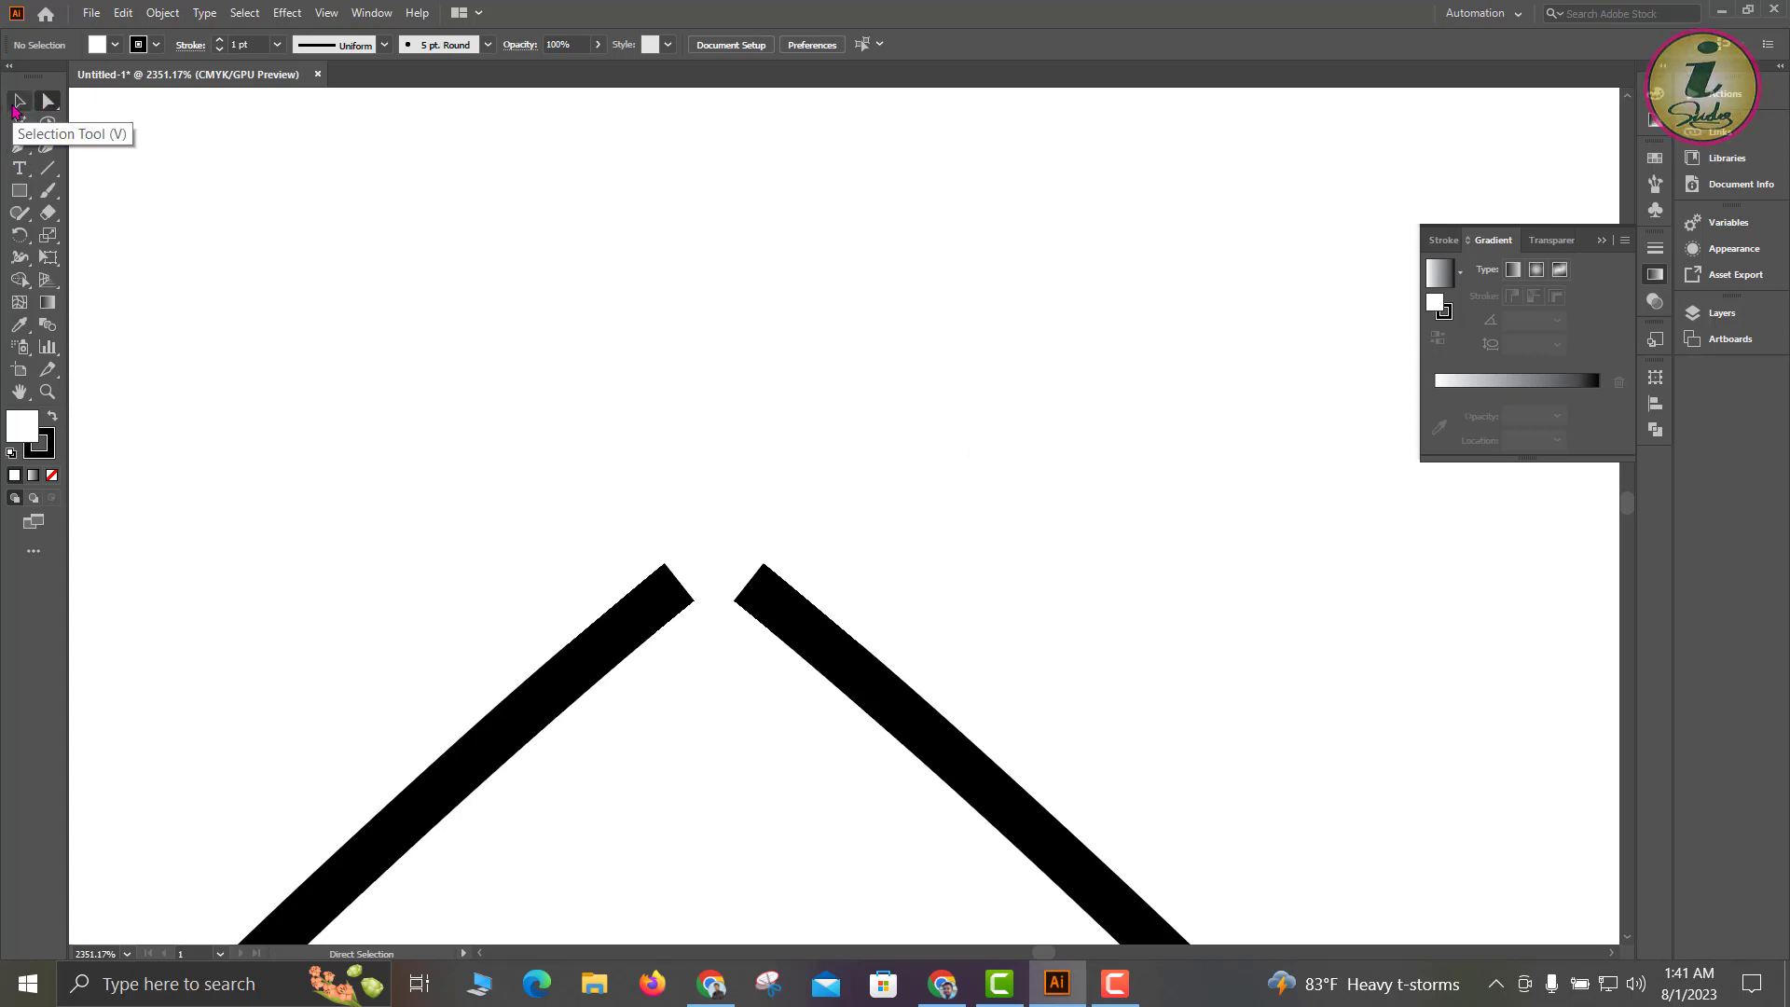
{"action": "left_click", "coordinate": [15, 109]}
{"action": "left_click_drag", "start_coordinate": [716, 691], "coordinate": [588, 500]}
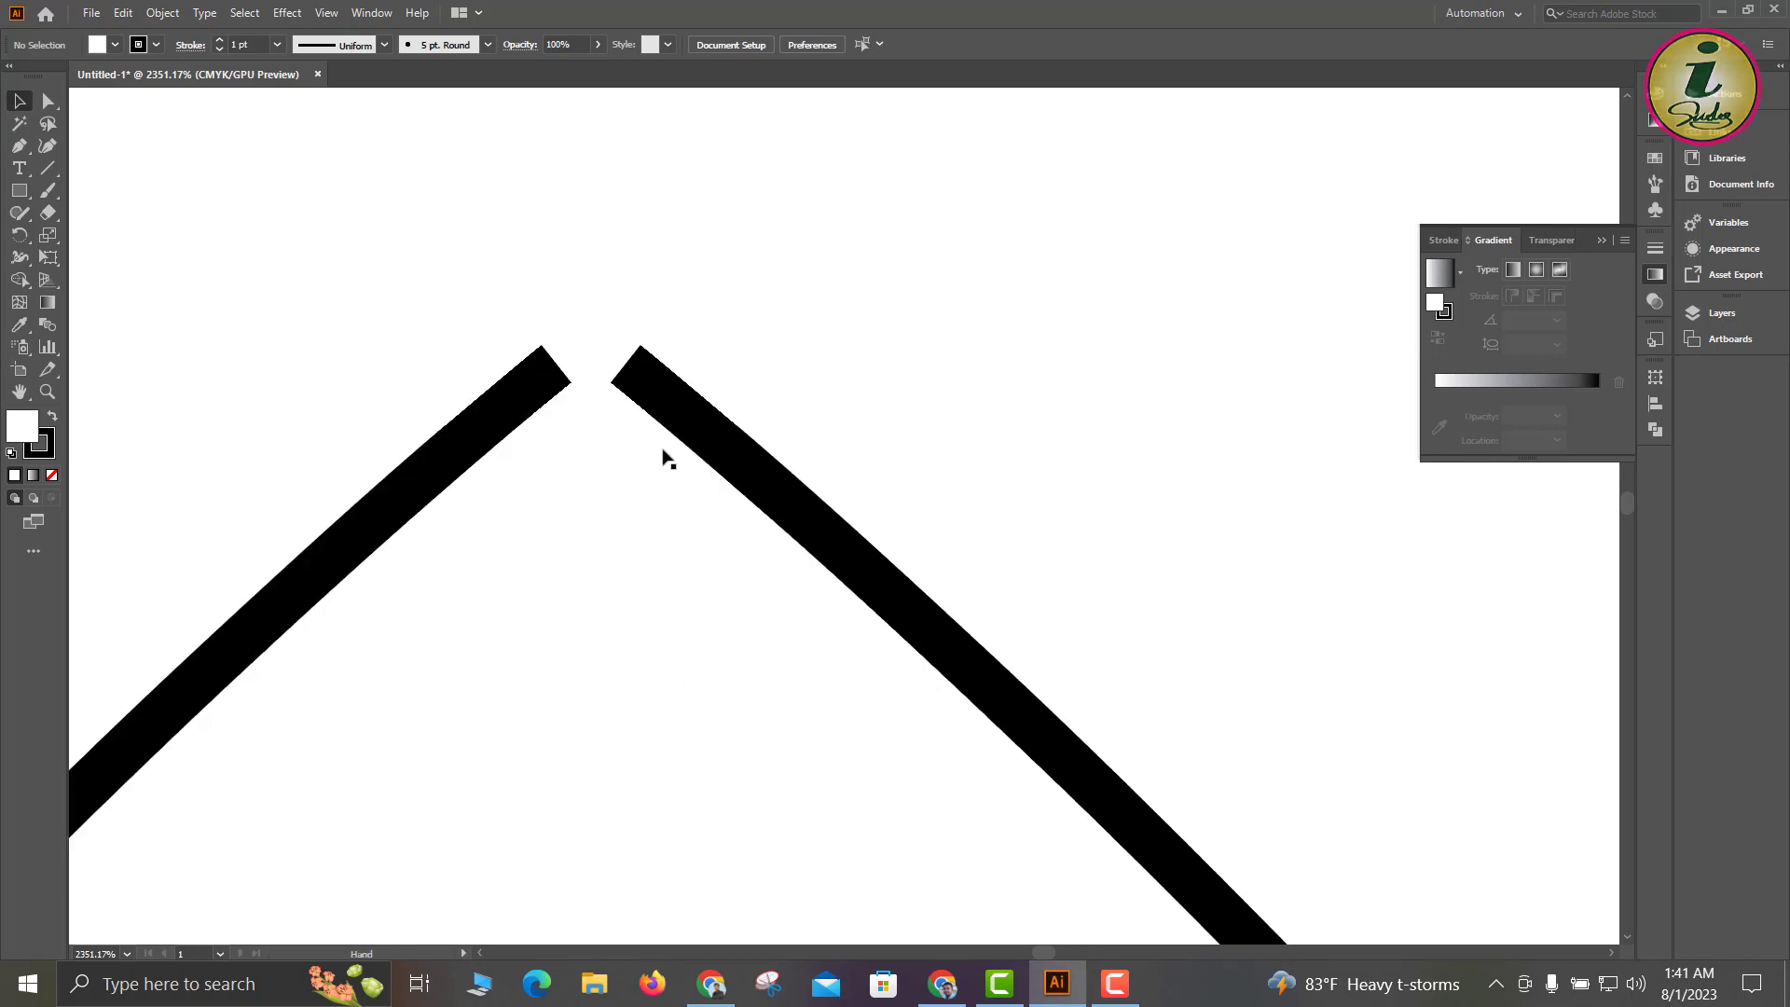
{"action": "mouse_move", "coordinate": [688, 435]}
{"action": "left_mouse_down"}
{"action": "mouse_move", "coordinate": [1022, 421]}
{"action": "mouse_move", "coordinate": [583, 373]}
{"action": "mouse_move", "coordinate": [597, 390]}
{"action": "mouse_move", "coordinate": [457, 404]}
{"action": "left_mouse_up"}
{"action": "left_click", "coordinate": [690, 230]}
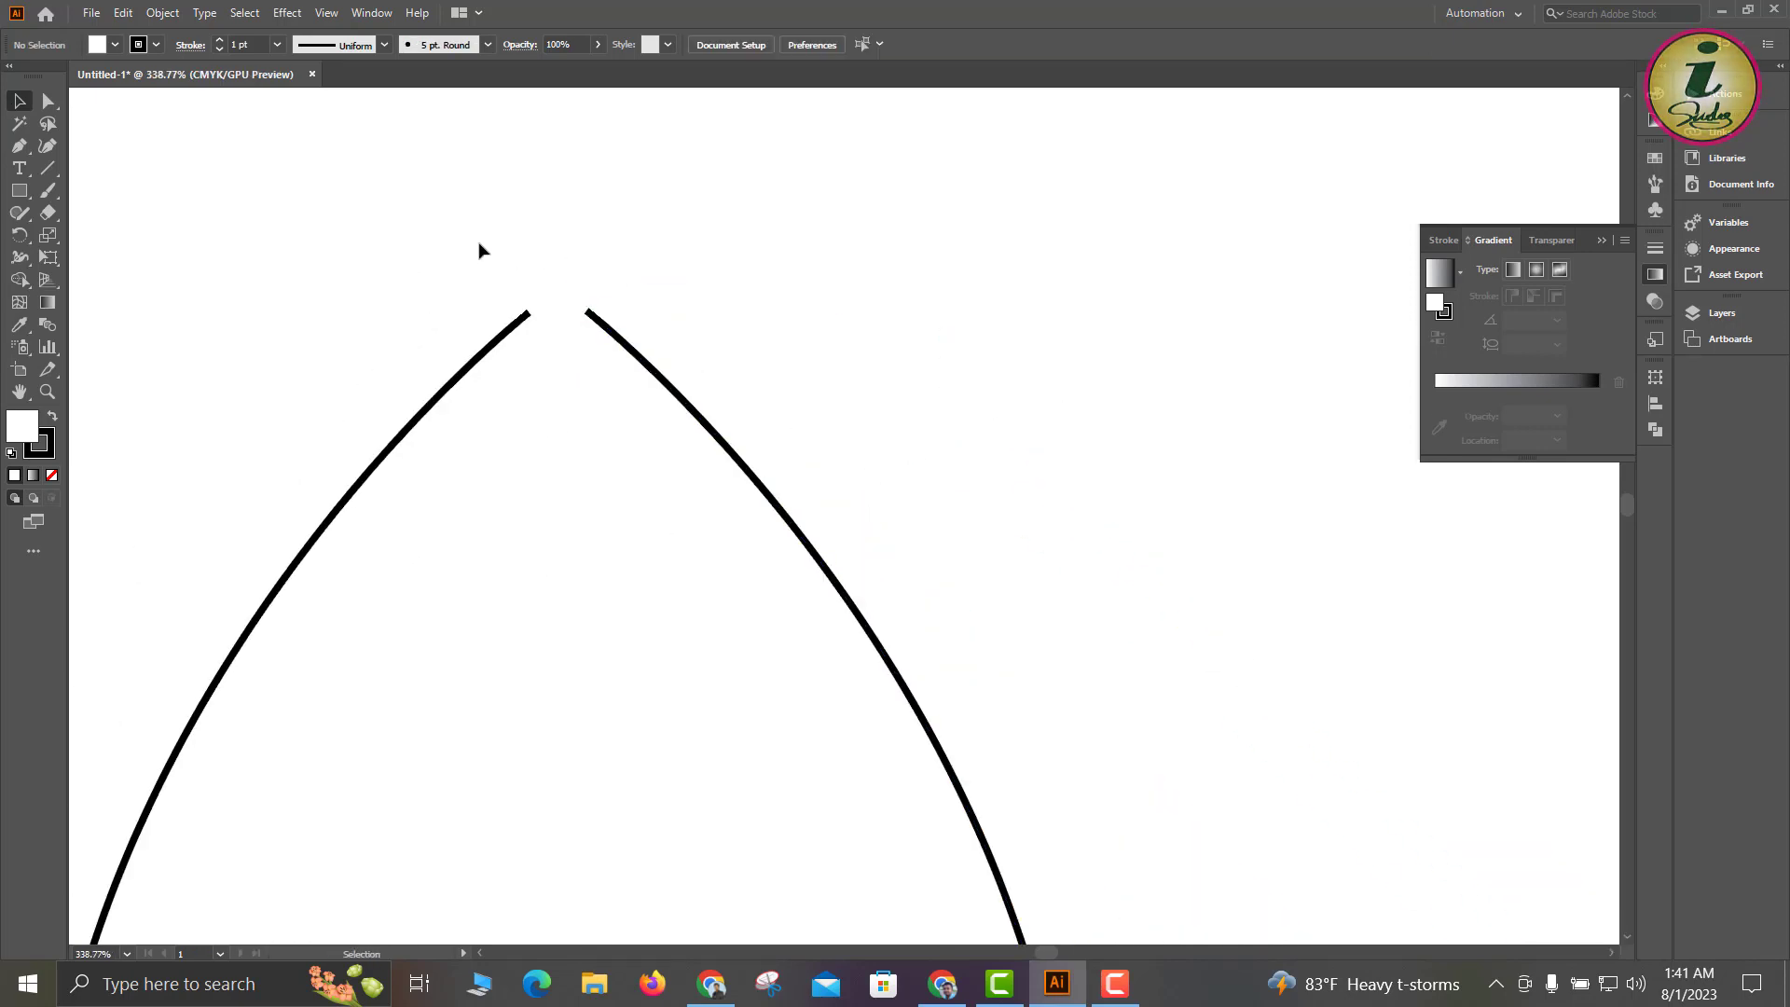
Select the top end anchor points of both arcs and join them with a straight segment.
{"action": "left_click", "coordinate": [51, 105]}
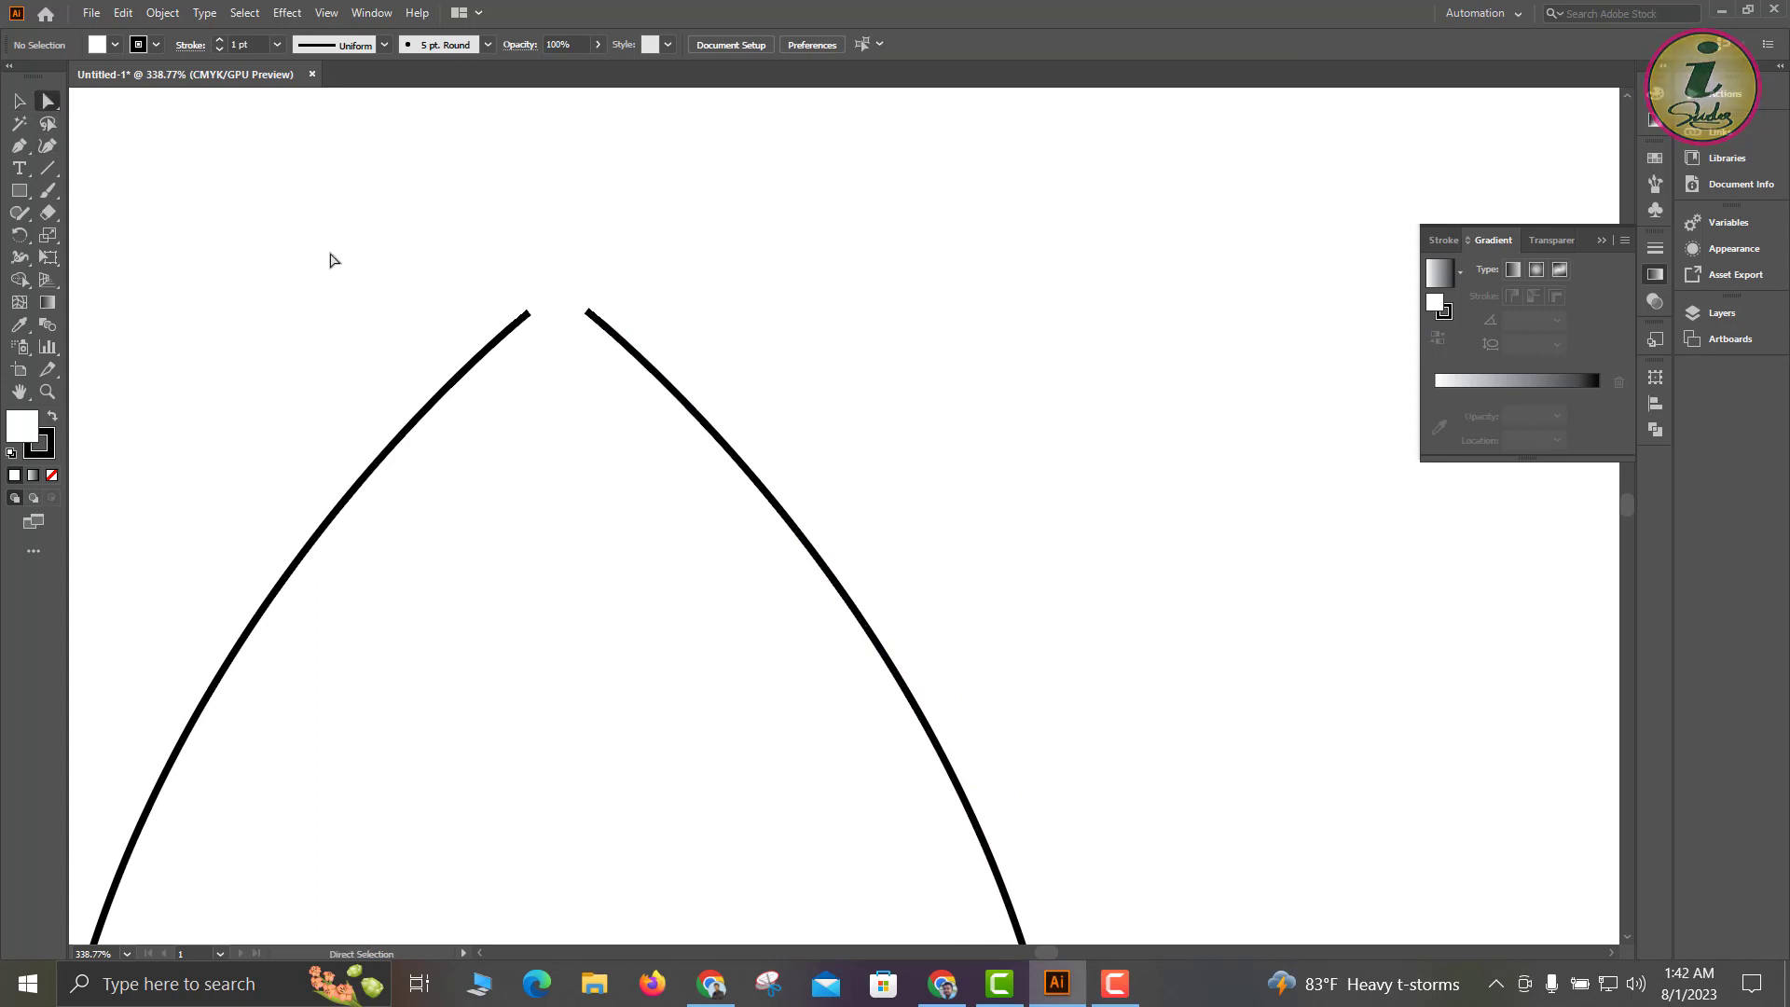
{"action": "left_click_drag", "start_coordinate": [424, 227], "coordinate": [808, 449]}
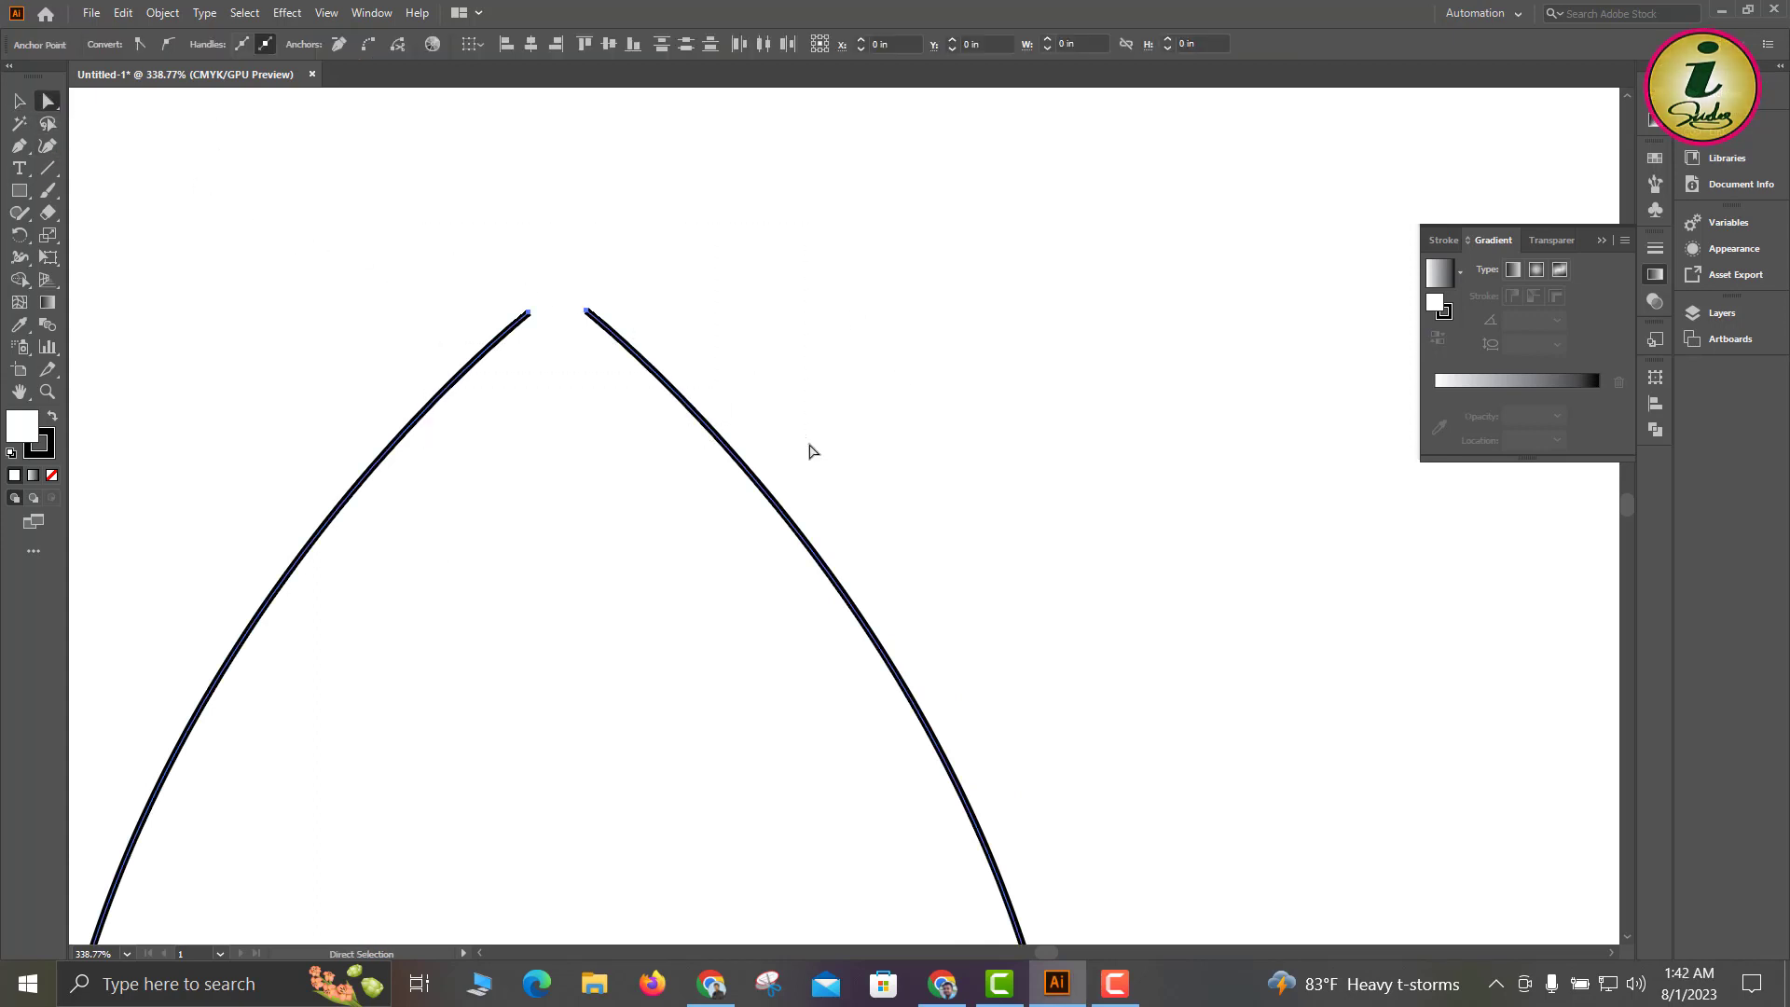
{"action": "right_click", "coordinate": [593, 321]}
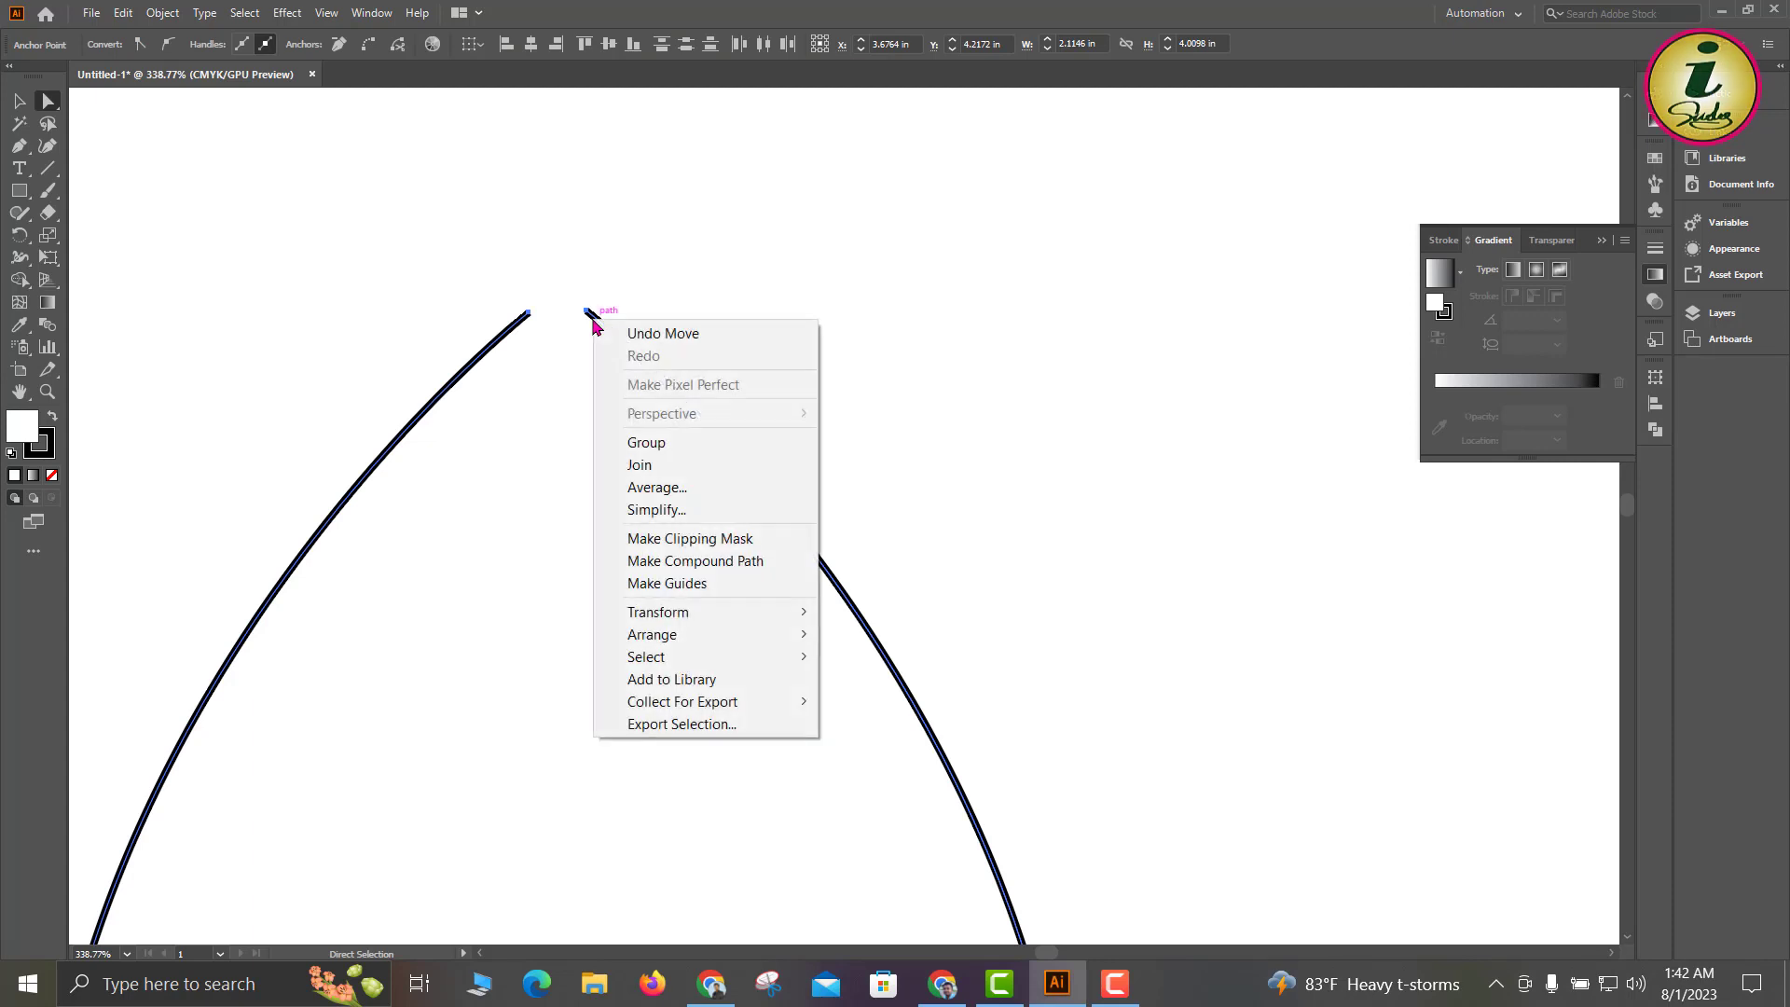
{"action": "left_click", "coordinate": [666, 466]}
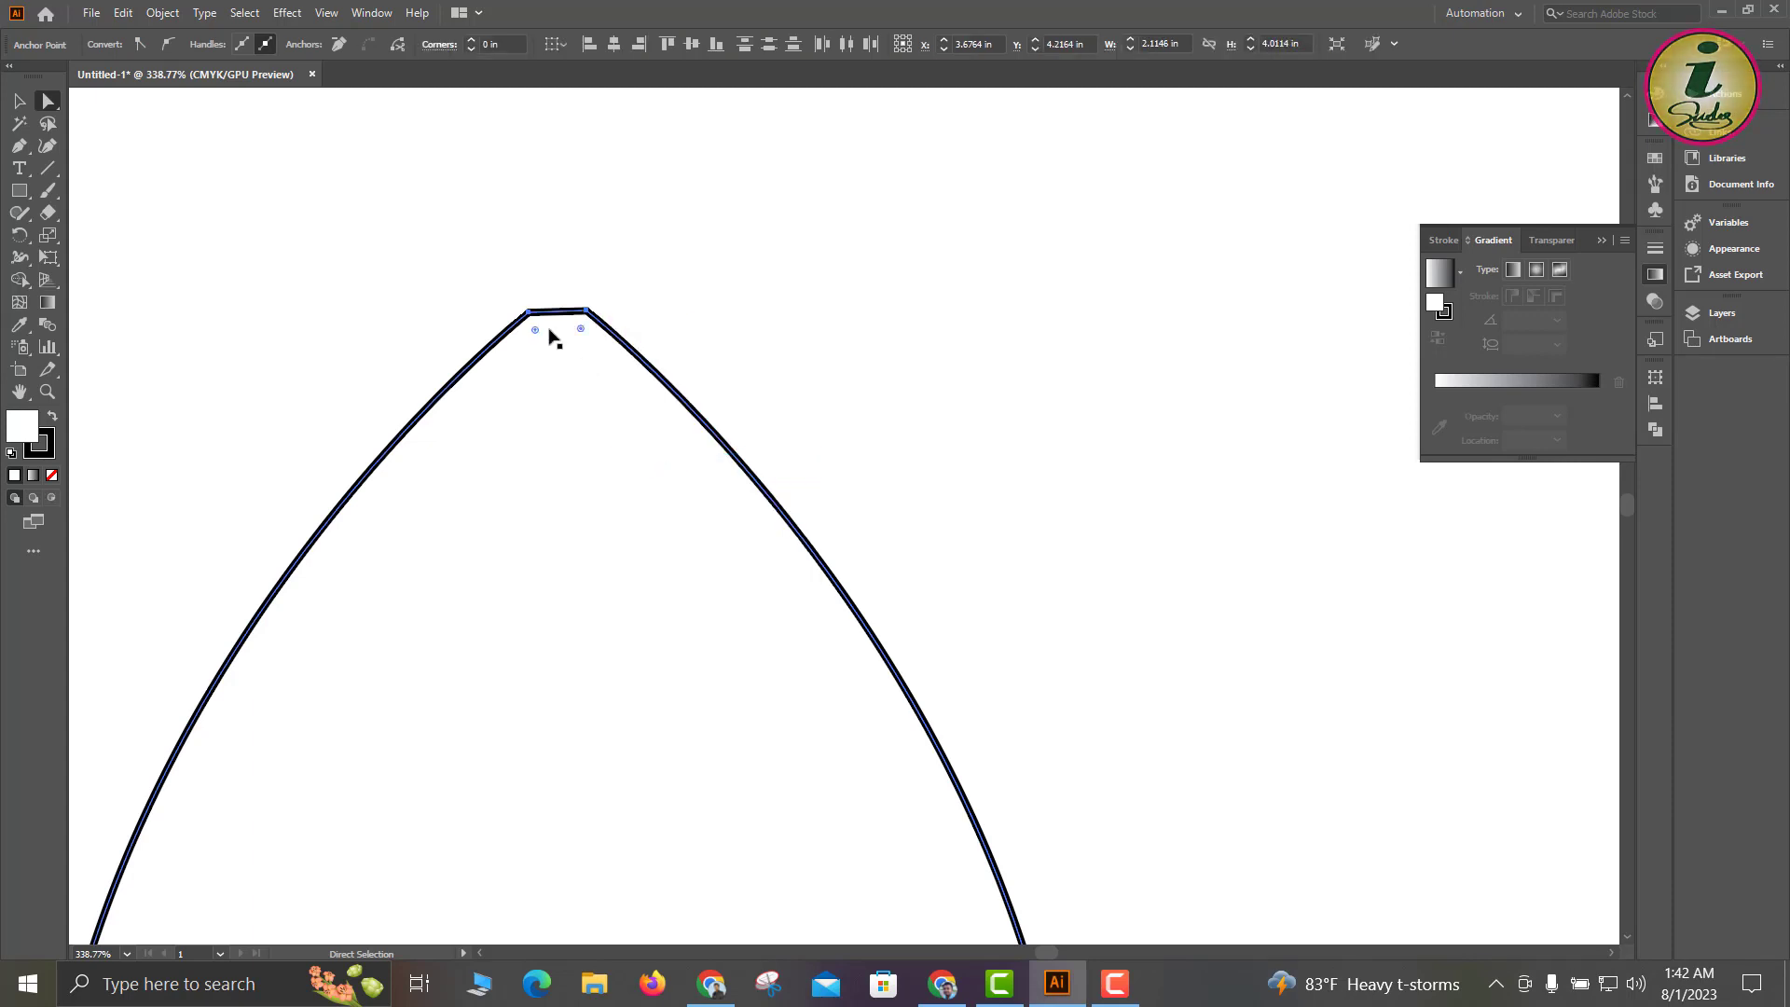
{"action": "left_click_drag", "start_coordinate": [537, 280], "coordinate": [1117, 859]}
{"action": "left_click_drag", "start_coordinate": [839, 685], "coordinate": [731, 572]}
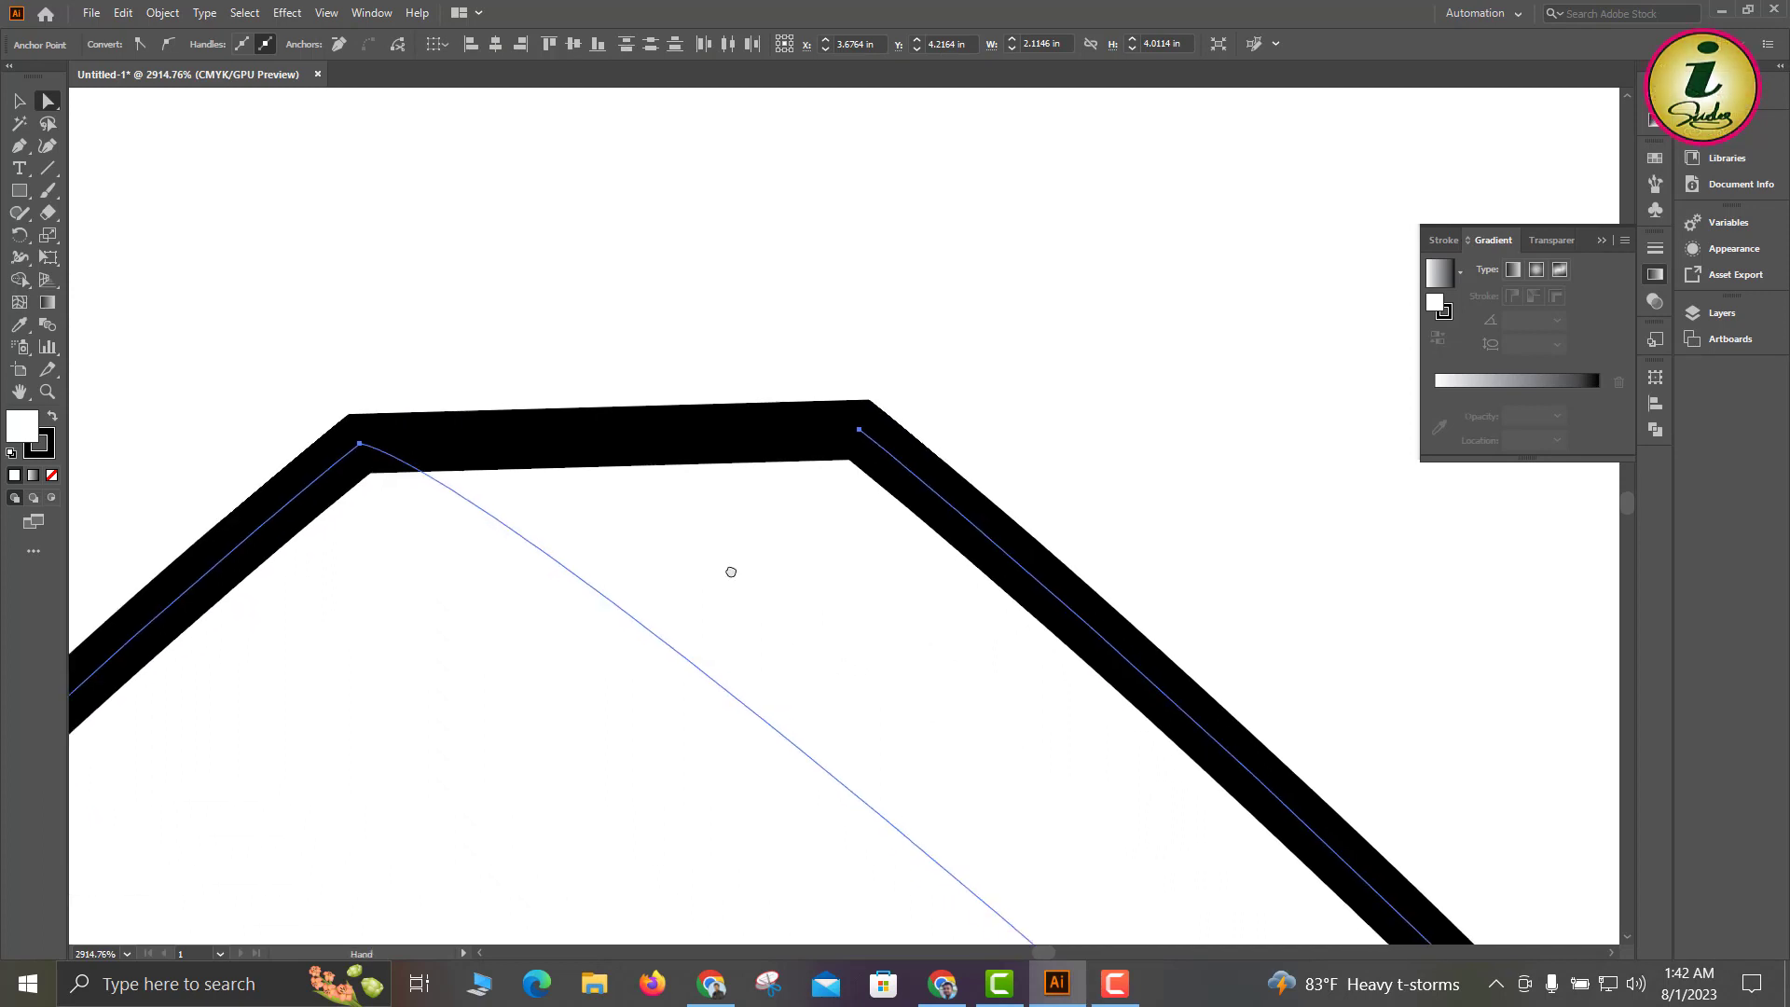
{"action": "left_click", "coordinate": [381, 243]}
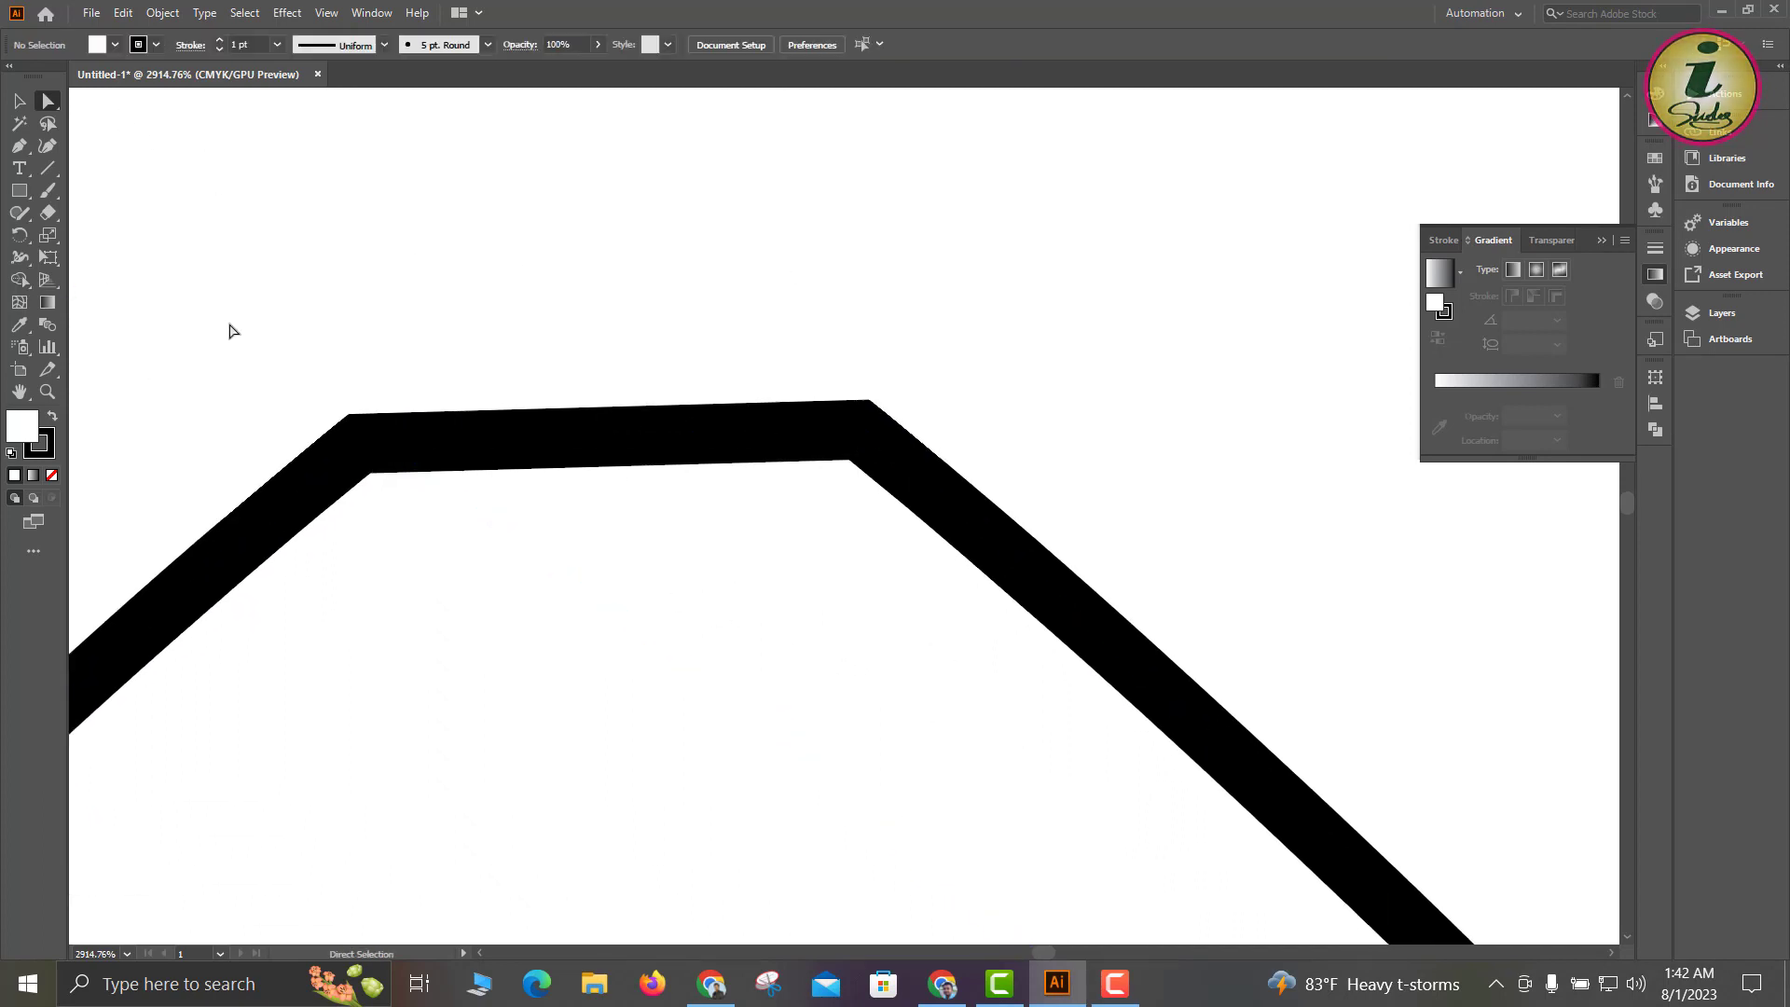
Delete the straight segment bridging the two arcs' top ends.
{"action": "left_click_drag", "start_coordinate": [733, 543], "coordinate": [623, 524]}
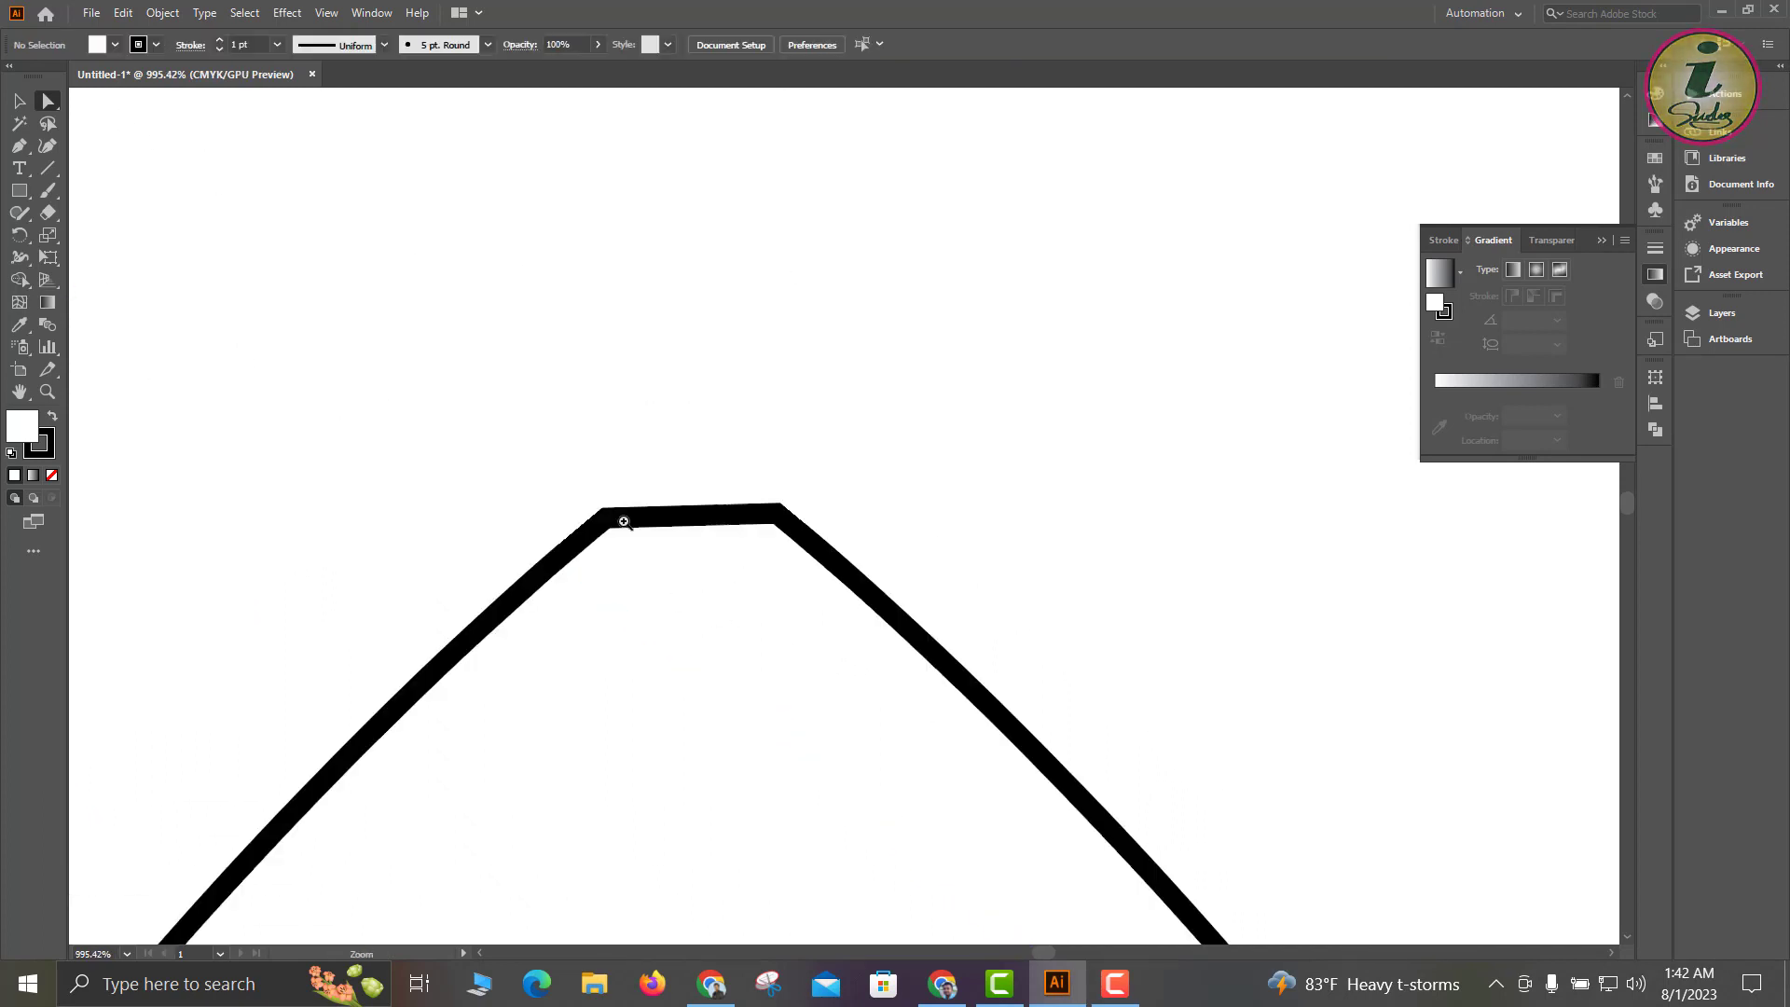
{"action": "left_click_drag", "start_coordinate": [724, 653], "coordinate": [438, 394]}
{"action": "left_click_drag", "start_coordinate": [715, 708], "coordinate": [556, 523]}
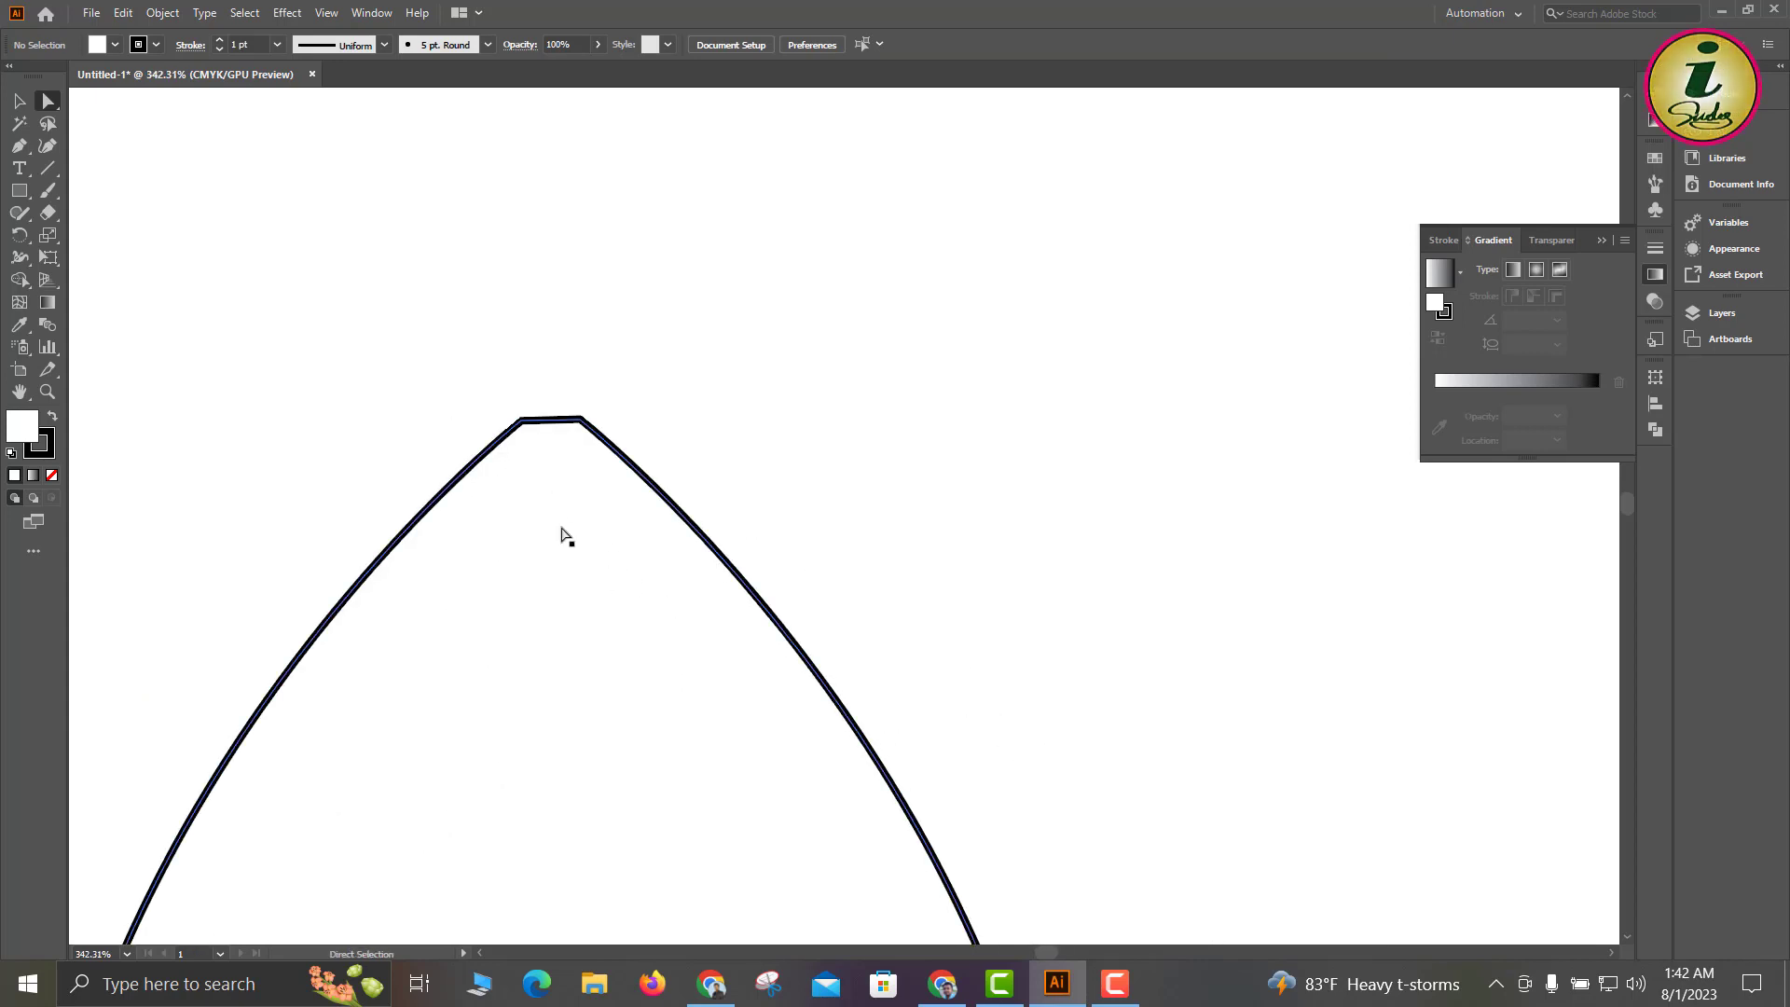
{"action": "left_click", "coordinate": [549, 420]}
{"action": "key", "text": "Delete"}
Try moving only the right arc's top anchor point over to the left arc's tip, and undo the move.
{"action": "left_click_drag", "start_coordinate": [529, 379], "coordinate": [907, 711]}
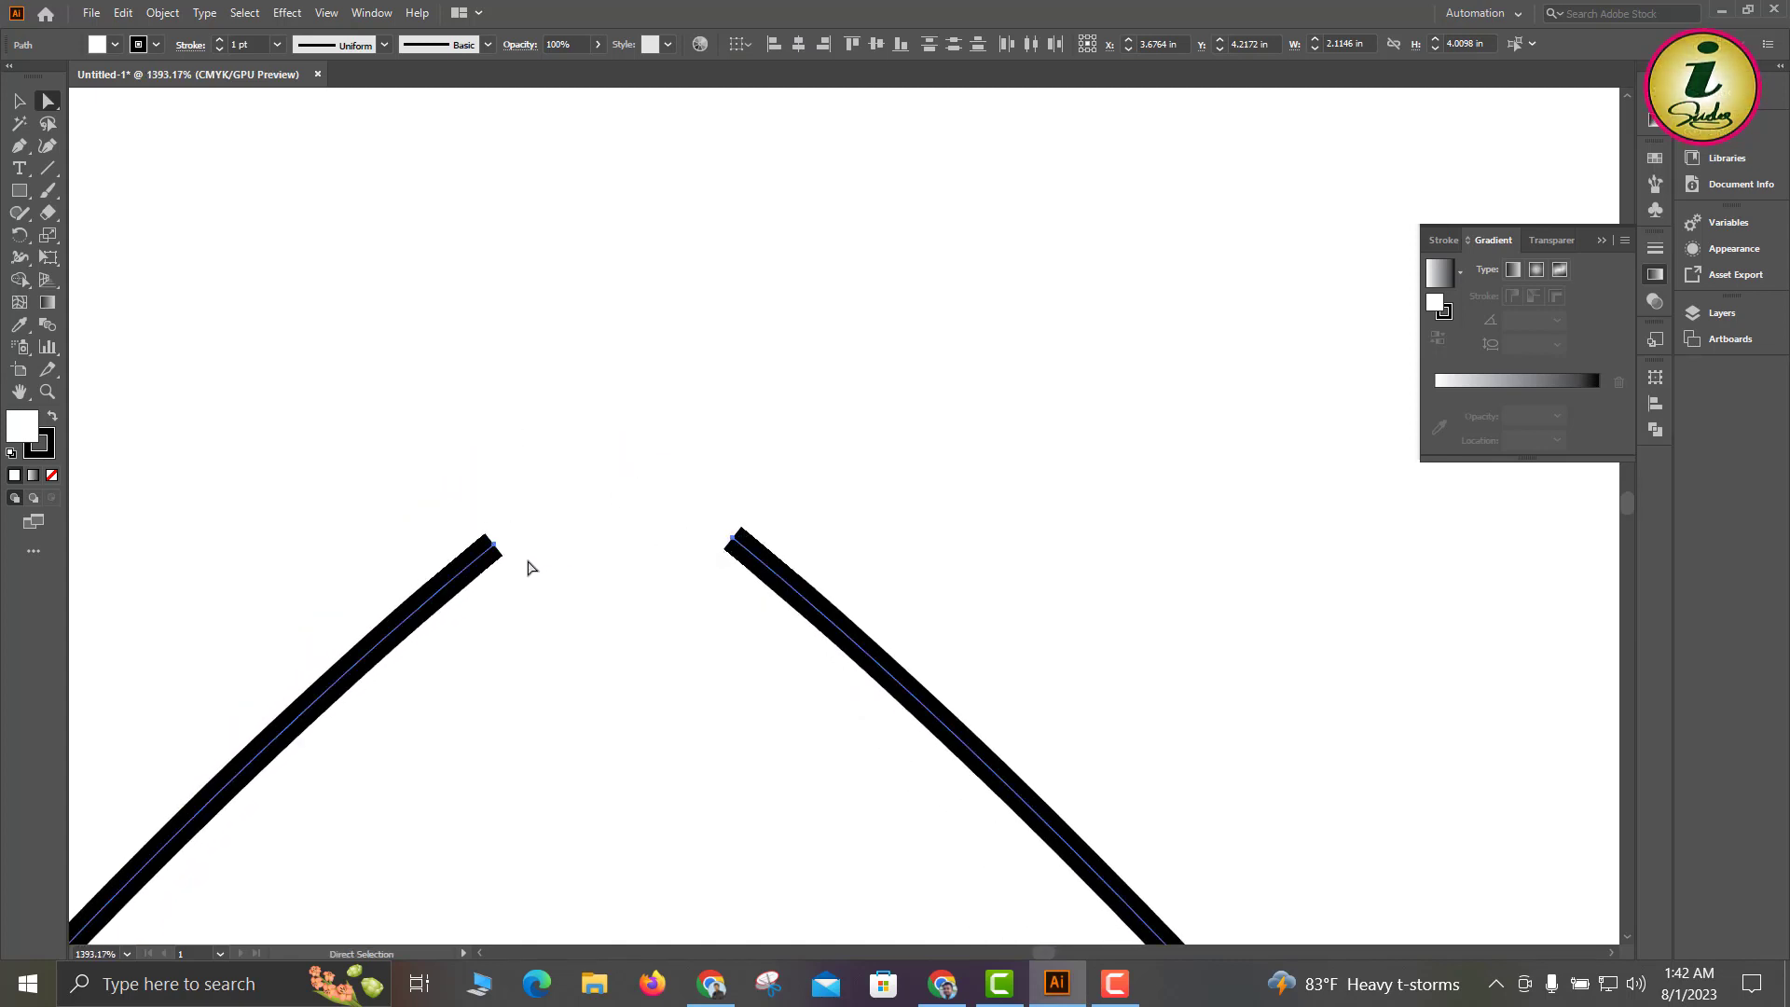
{"action": "left_click_drag", "start_coordinate": [482, 571], "coordinate": [795, 803]}
{"action": "left_click", "coordinate": [1039, 391]}
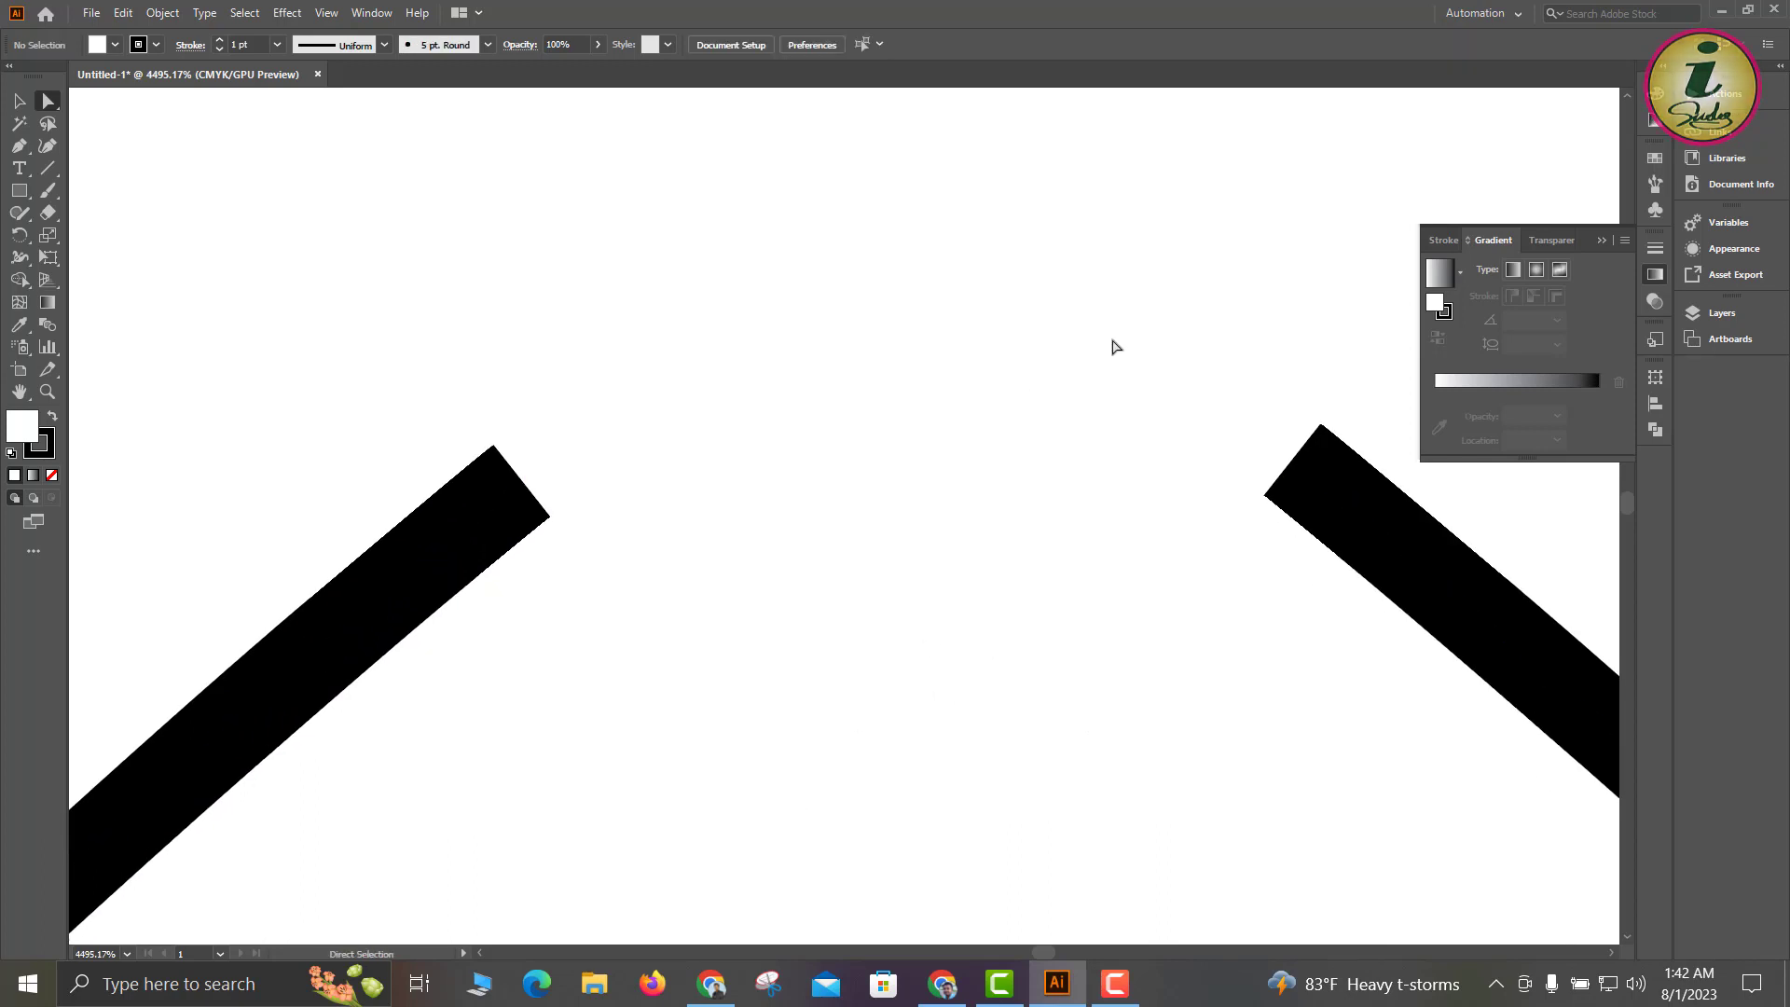
{"action": "left_click_drag", "start_coordinate": [1113, 346], "coordinate": [1386, 619]}
{"action": "left_click_drag", "start_coordinate": [1335, 496], "coordinate": [799, 520]}
{"action": "key", "text": "ctrl+z"}
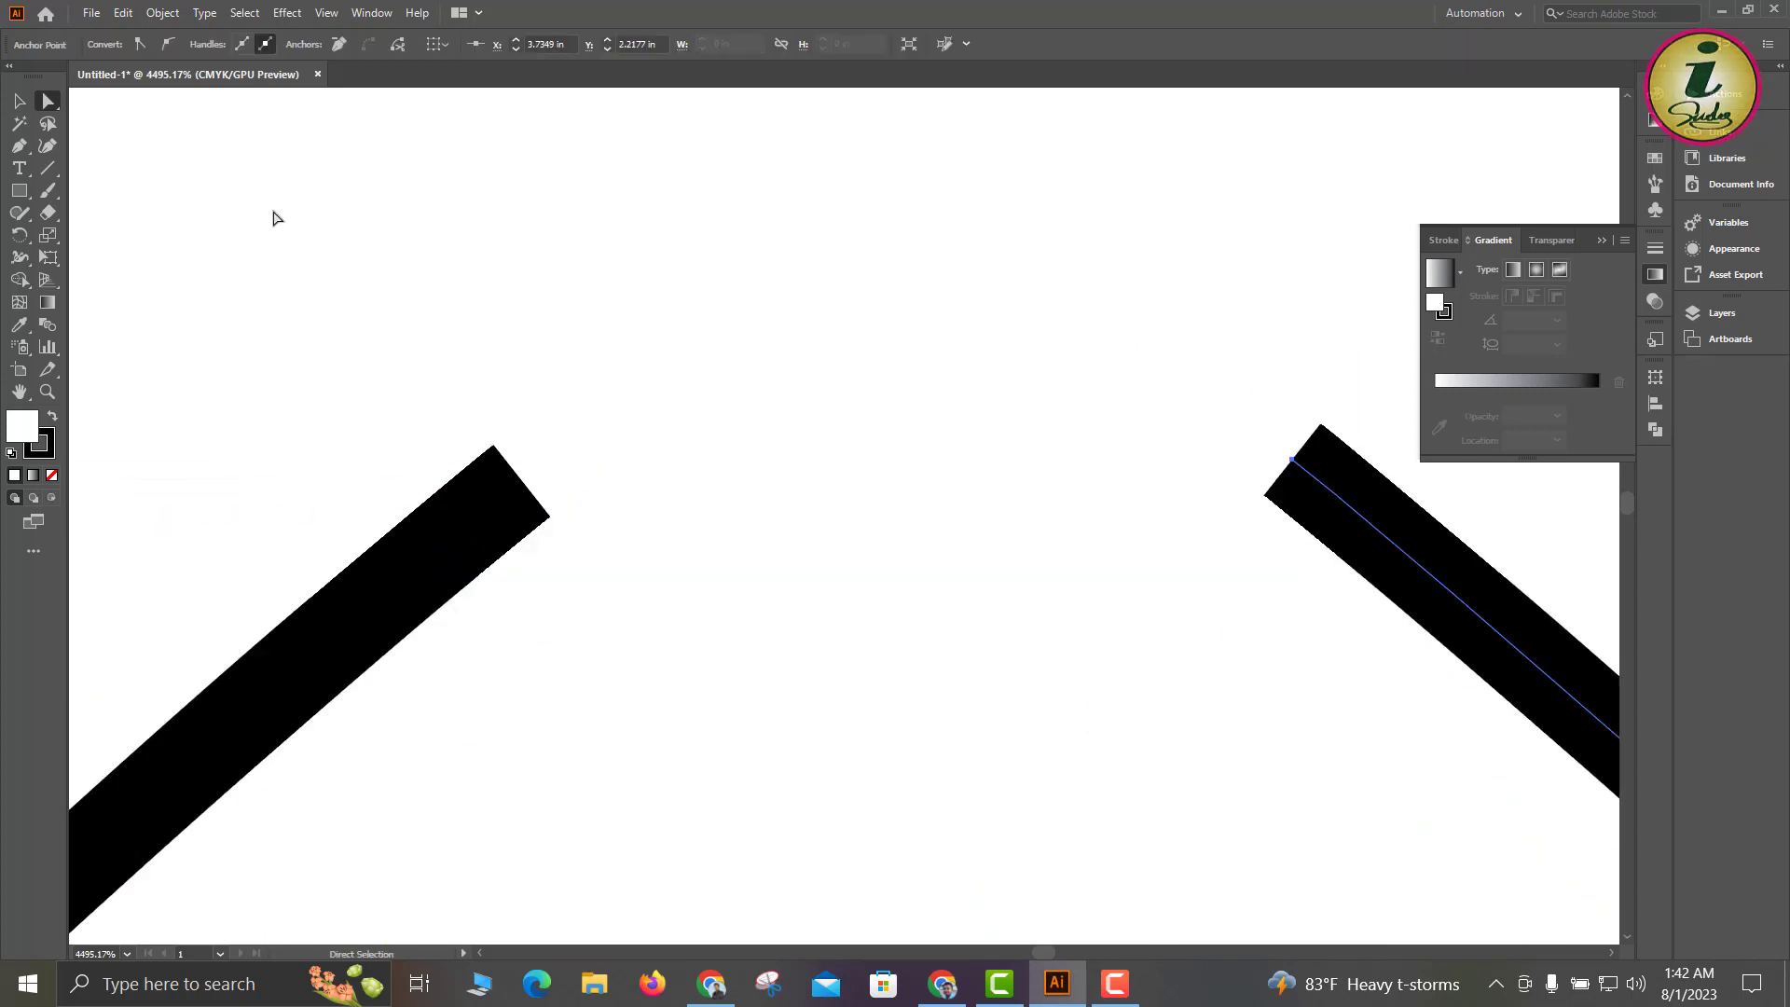
Move the whole right arc left until the corner of its top end touches the left arc's top end.
{"action": "left_click", "coordinate": [23, 103]}
{"action": "left_click", "coordinate": [843, 387]}
{"action": "mouse_move", "coordinate": [1358, 579]}
{"action": "left_mouse_down"}
{"action": "mouse_move", "coordinate": [797, 503]}
{"action": "mouse_move", "coordinate": [624, 516]}
{"action": "mouse_move", "coordinate": [626, 545]}
{"action": "left_mouse_up"}
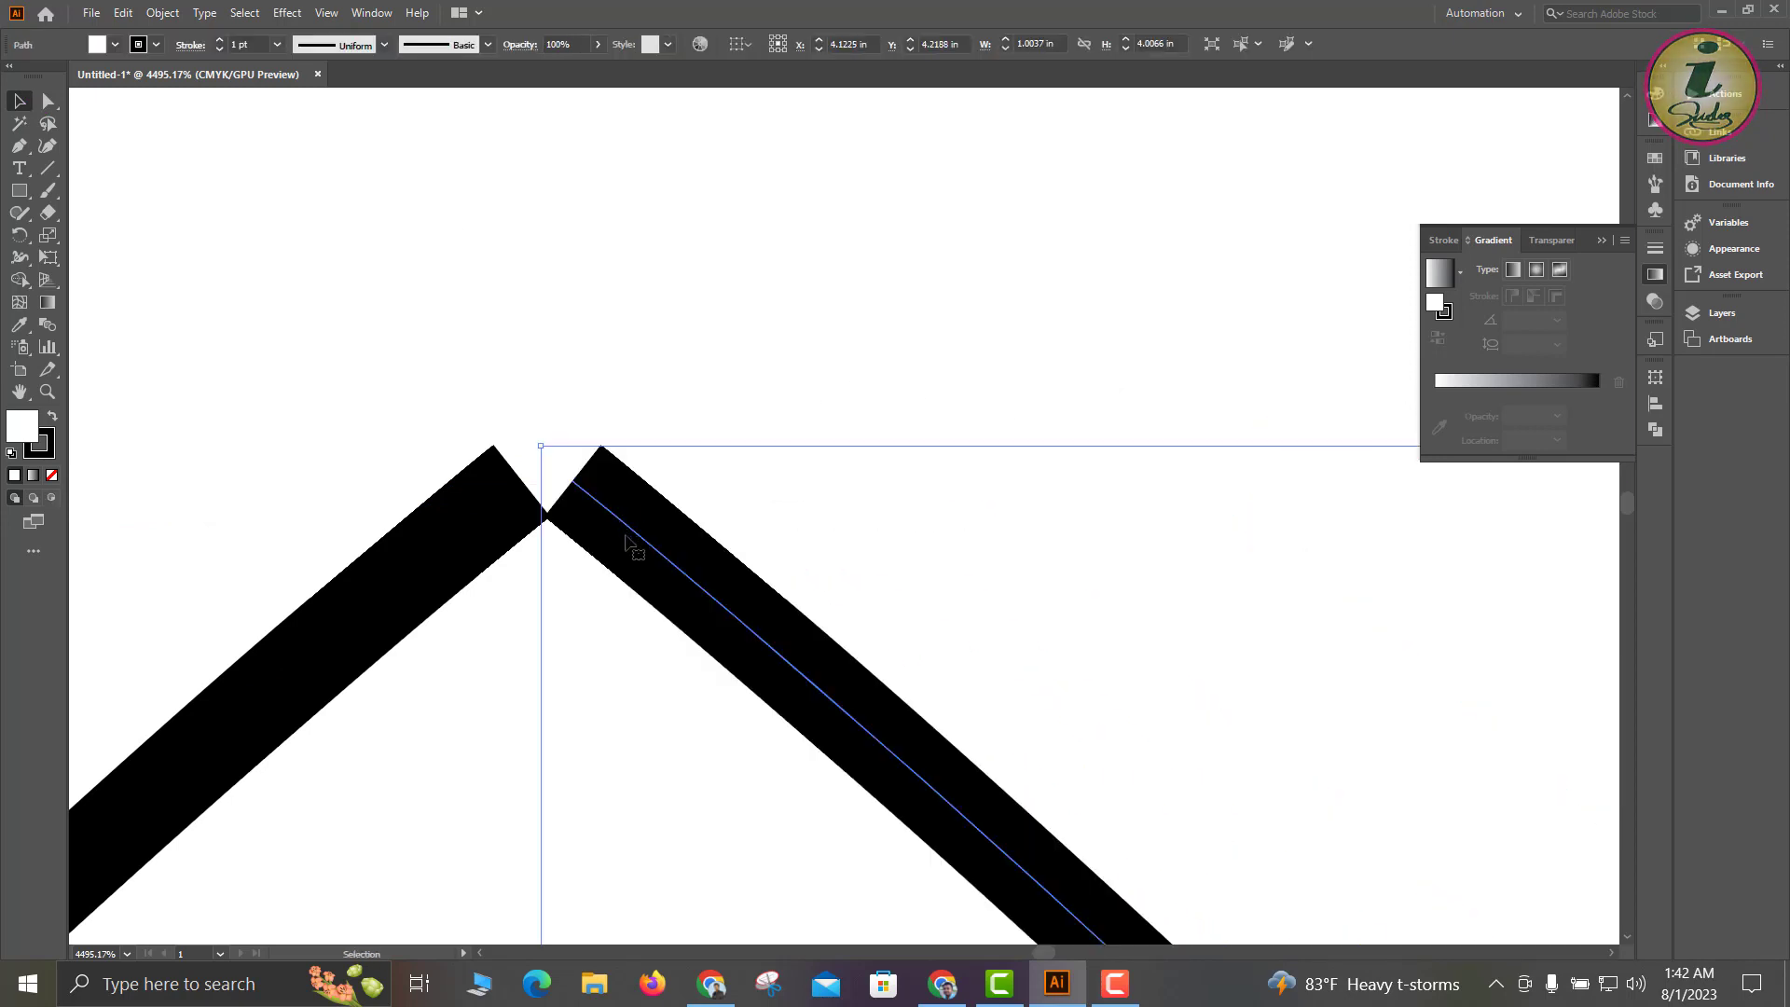
{"action": "left_click", "coordinate": [504, 411]}
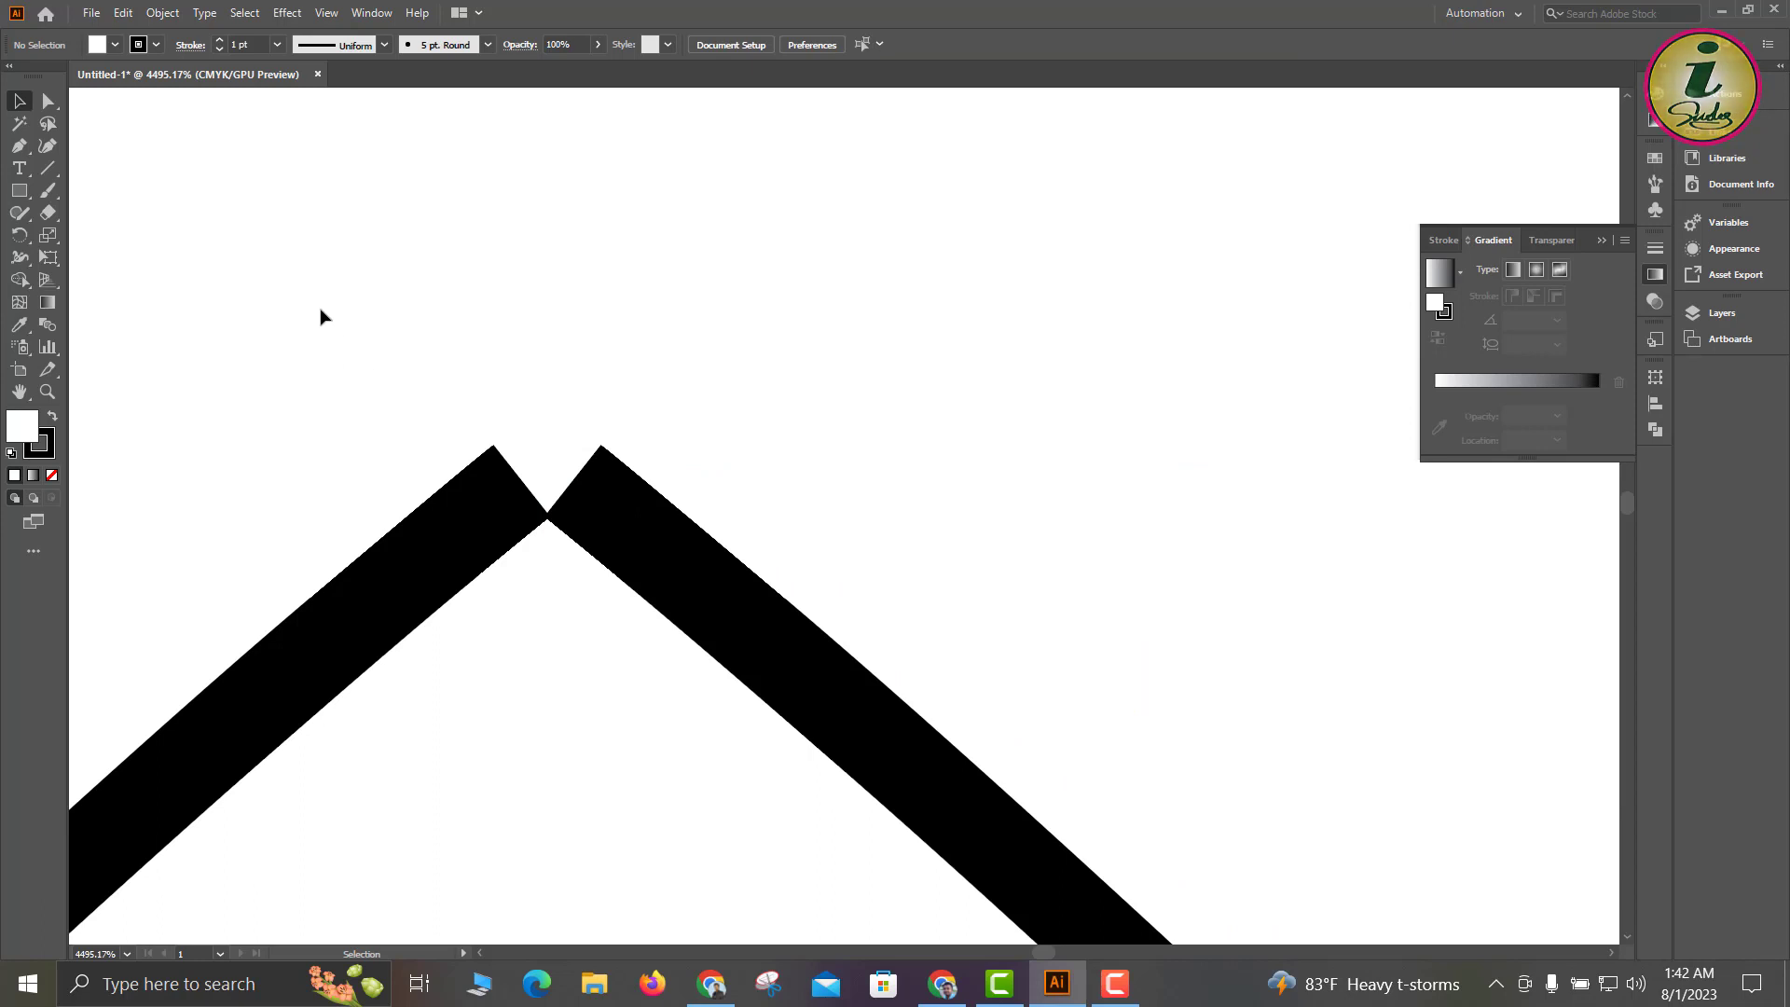
Select the top end anchor points of both arcs and average them along both axes.
{"action": "left_click_drag", "start_coordinate": [328, 317], "coordinate": [769, 602]}
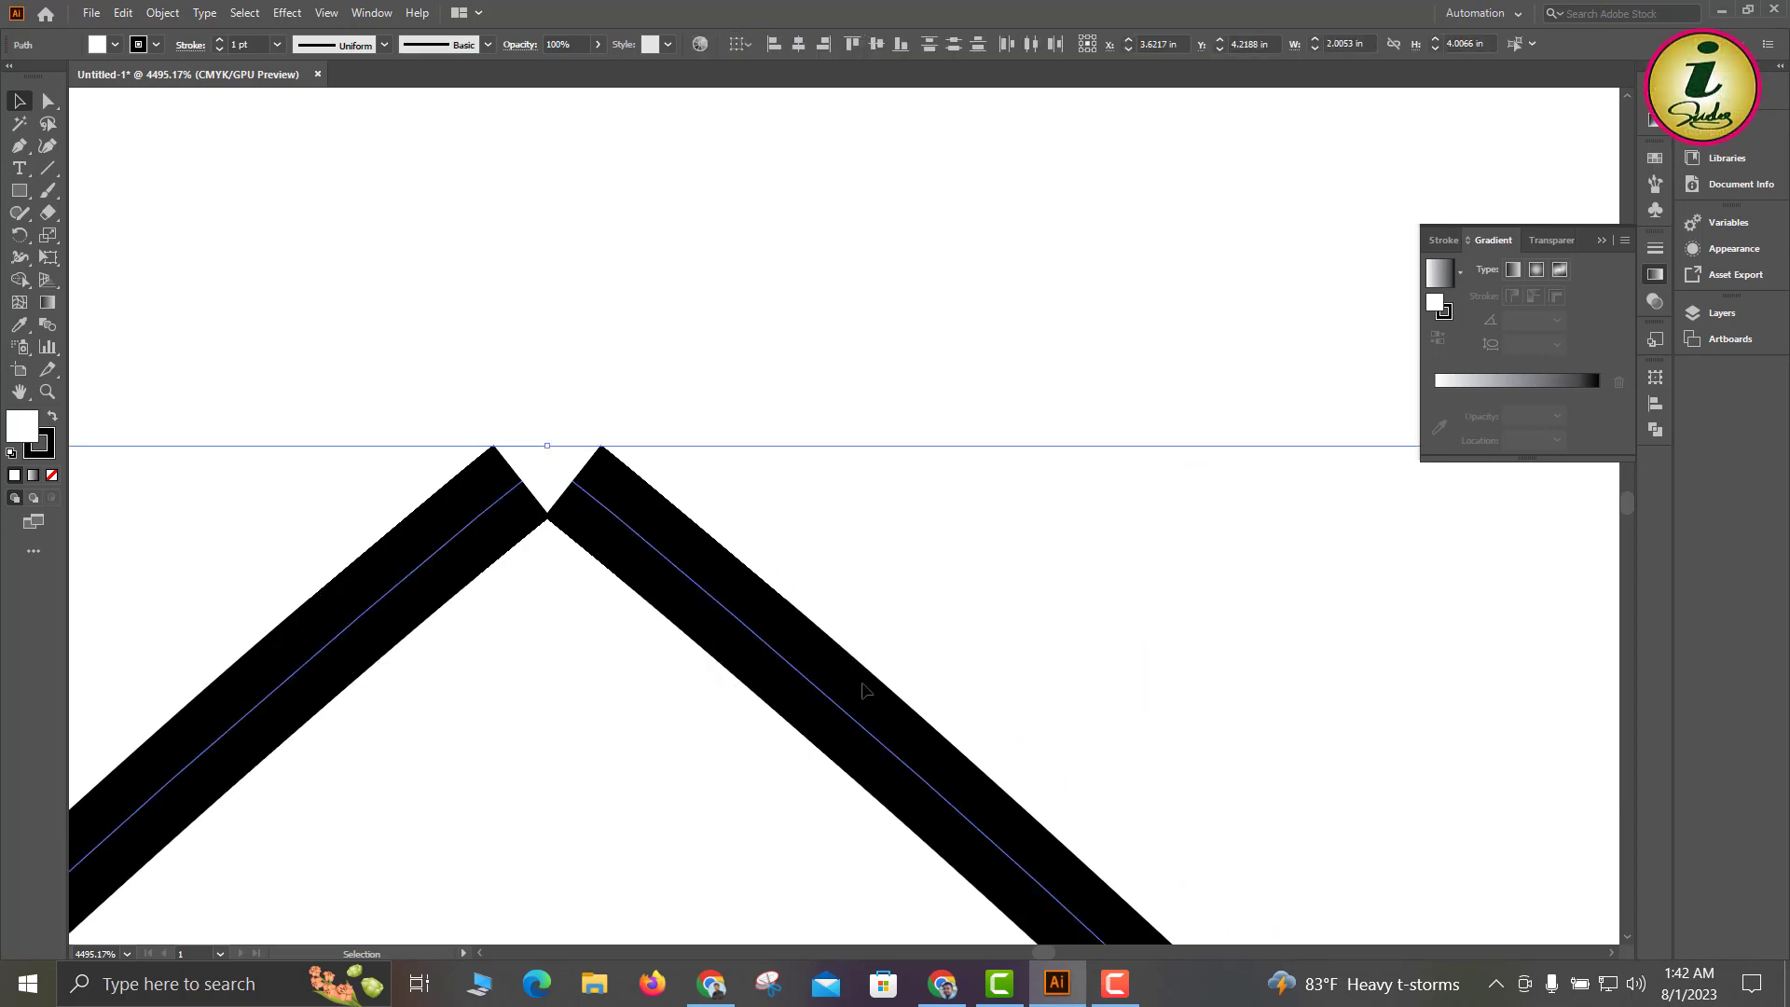
{"action": "left_click", "coordinate": [49, 101]}
{"action": "left_click", "coordinate": [94, 132]}
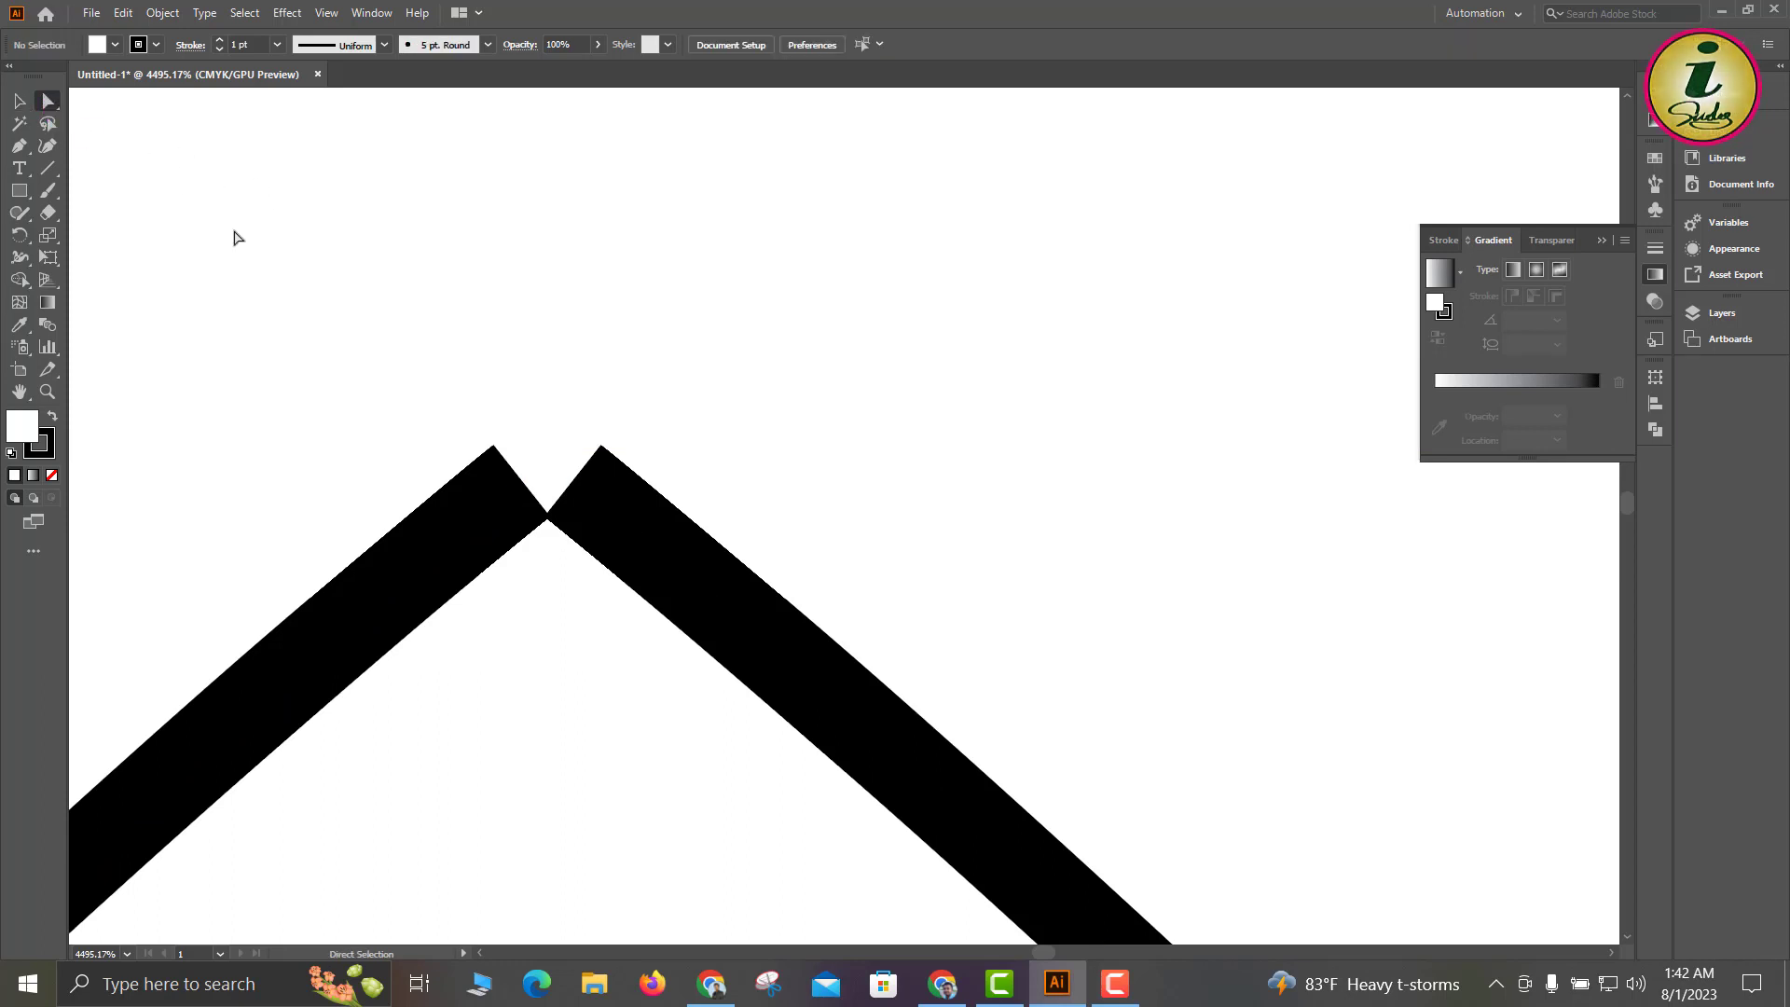
{"action": "left_click_drag", "start_coordinate": [276, 285], "coordinate": [810, 682]}
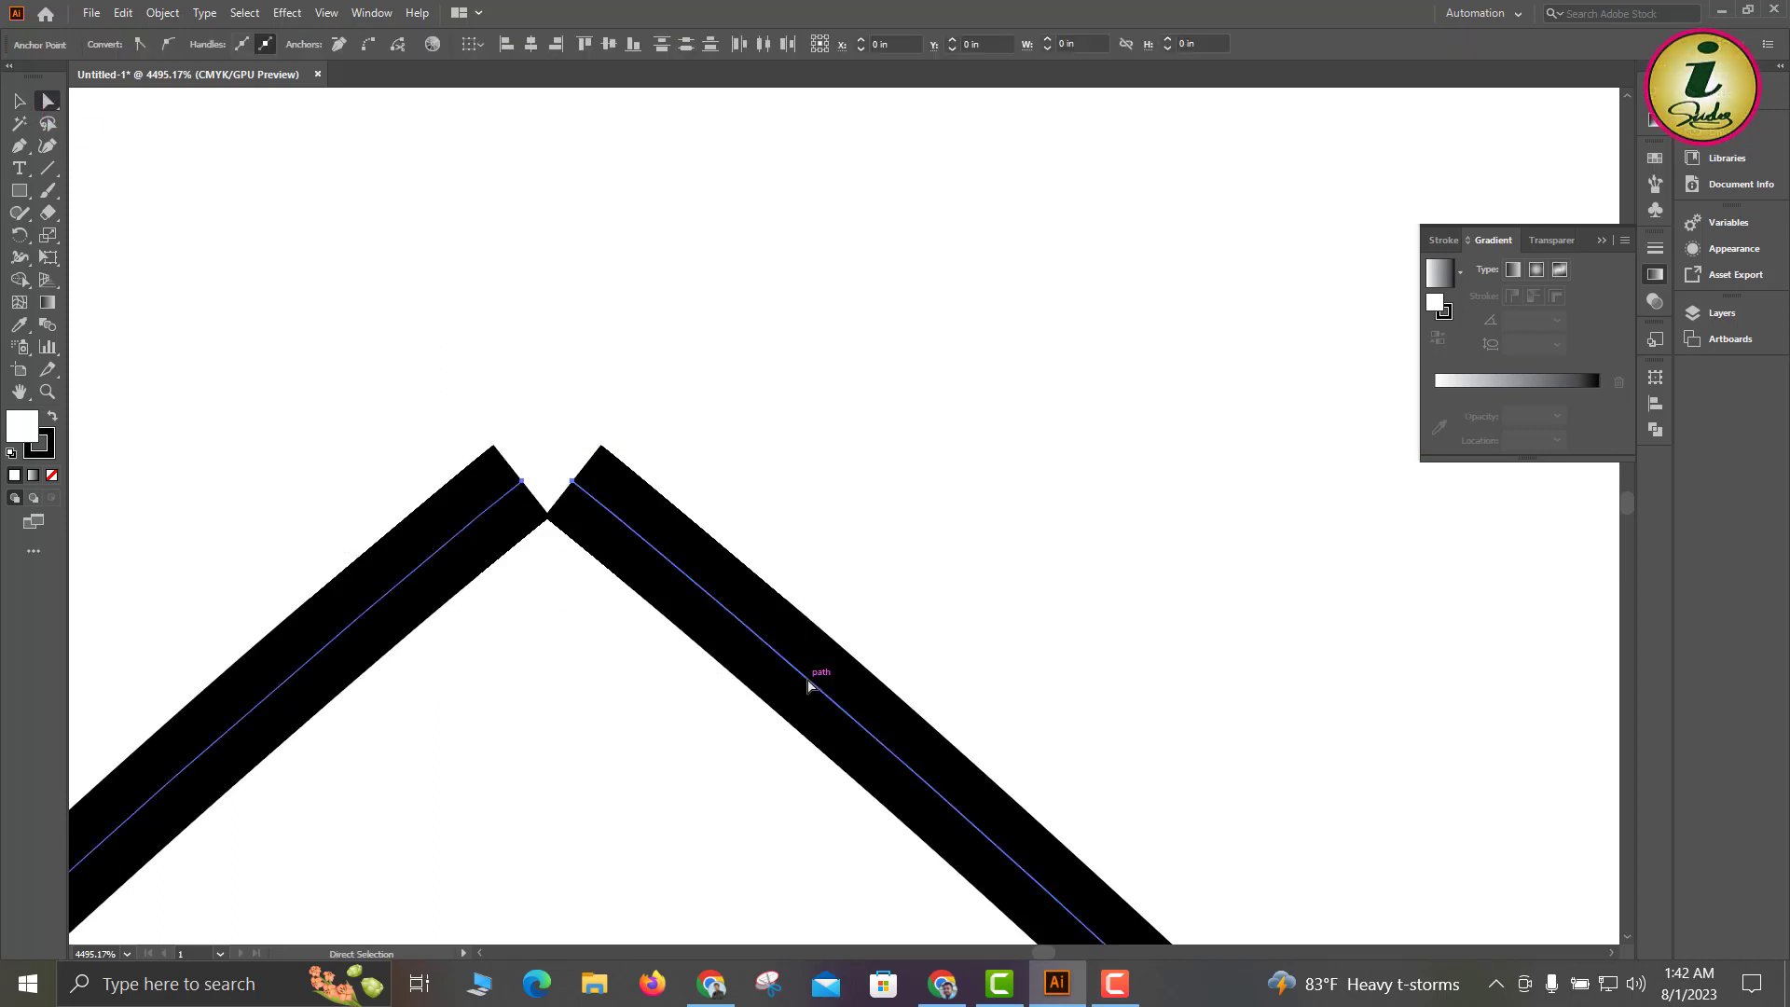
{"action": "right_click", "coordinate": [625, 524]}
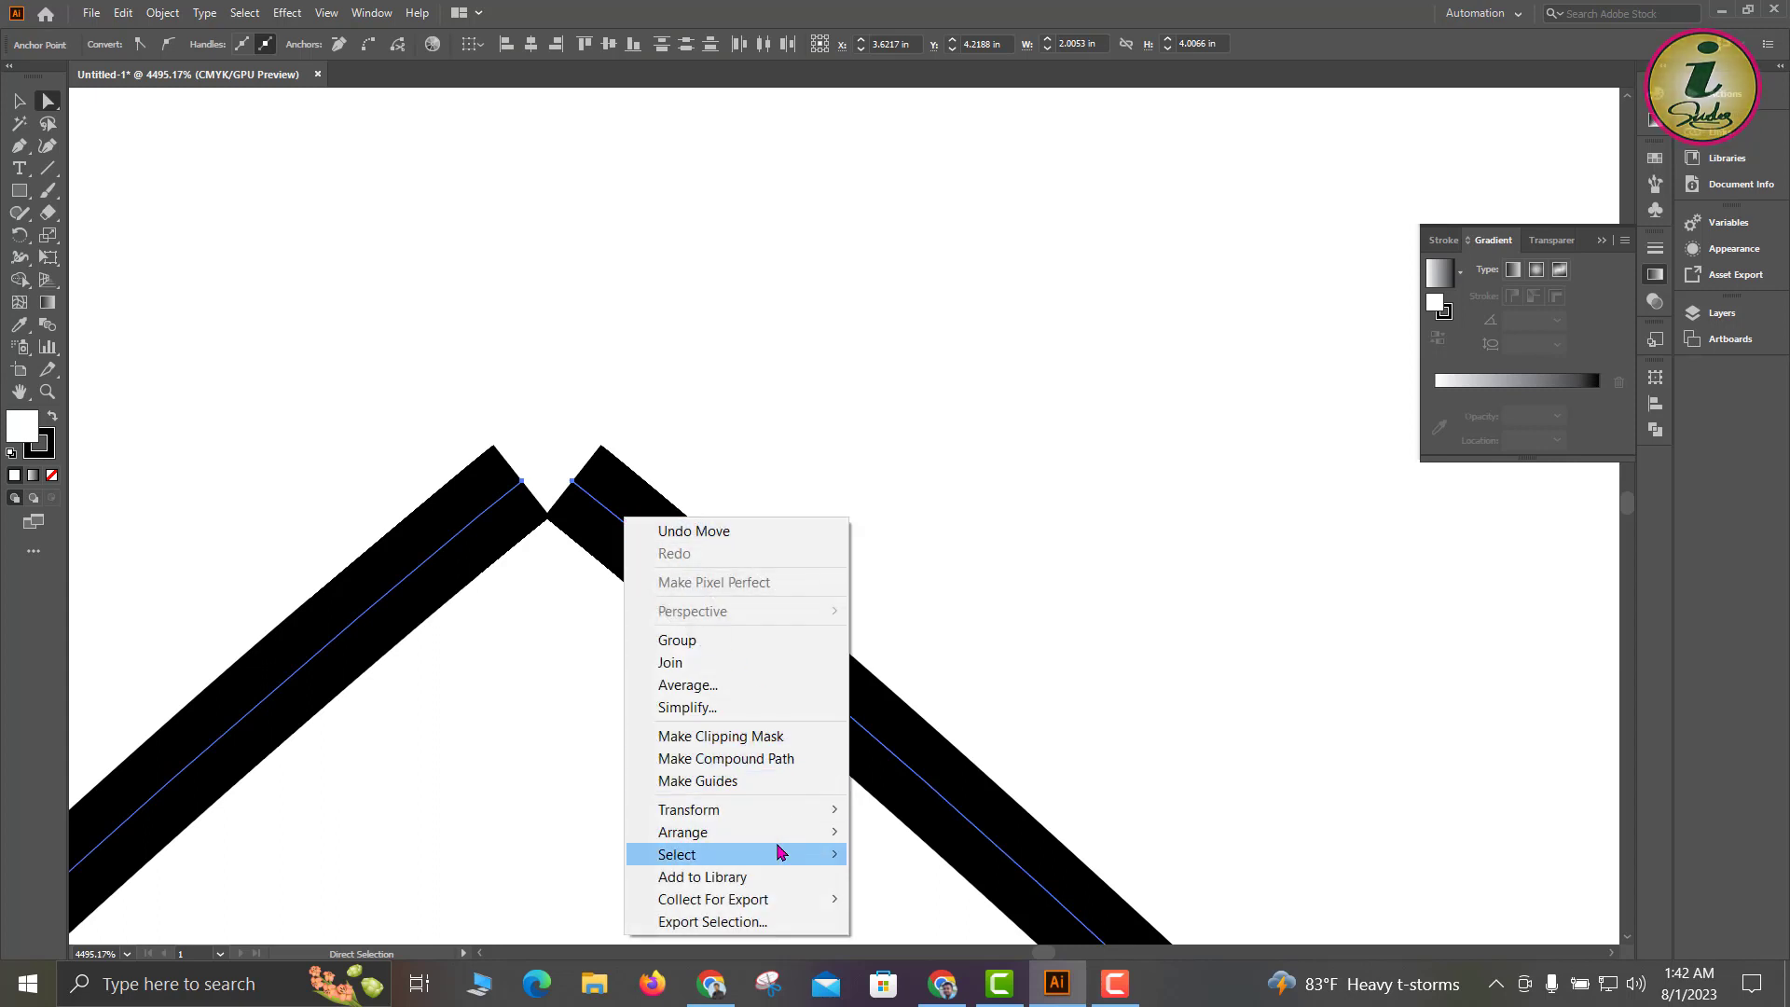
{"action": "left_click", "coordinate": [743, 688]}
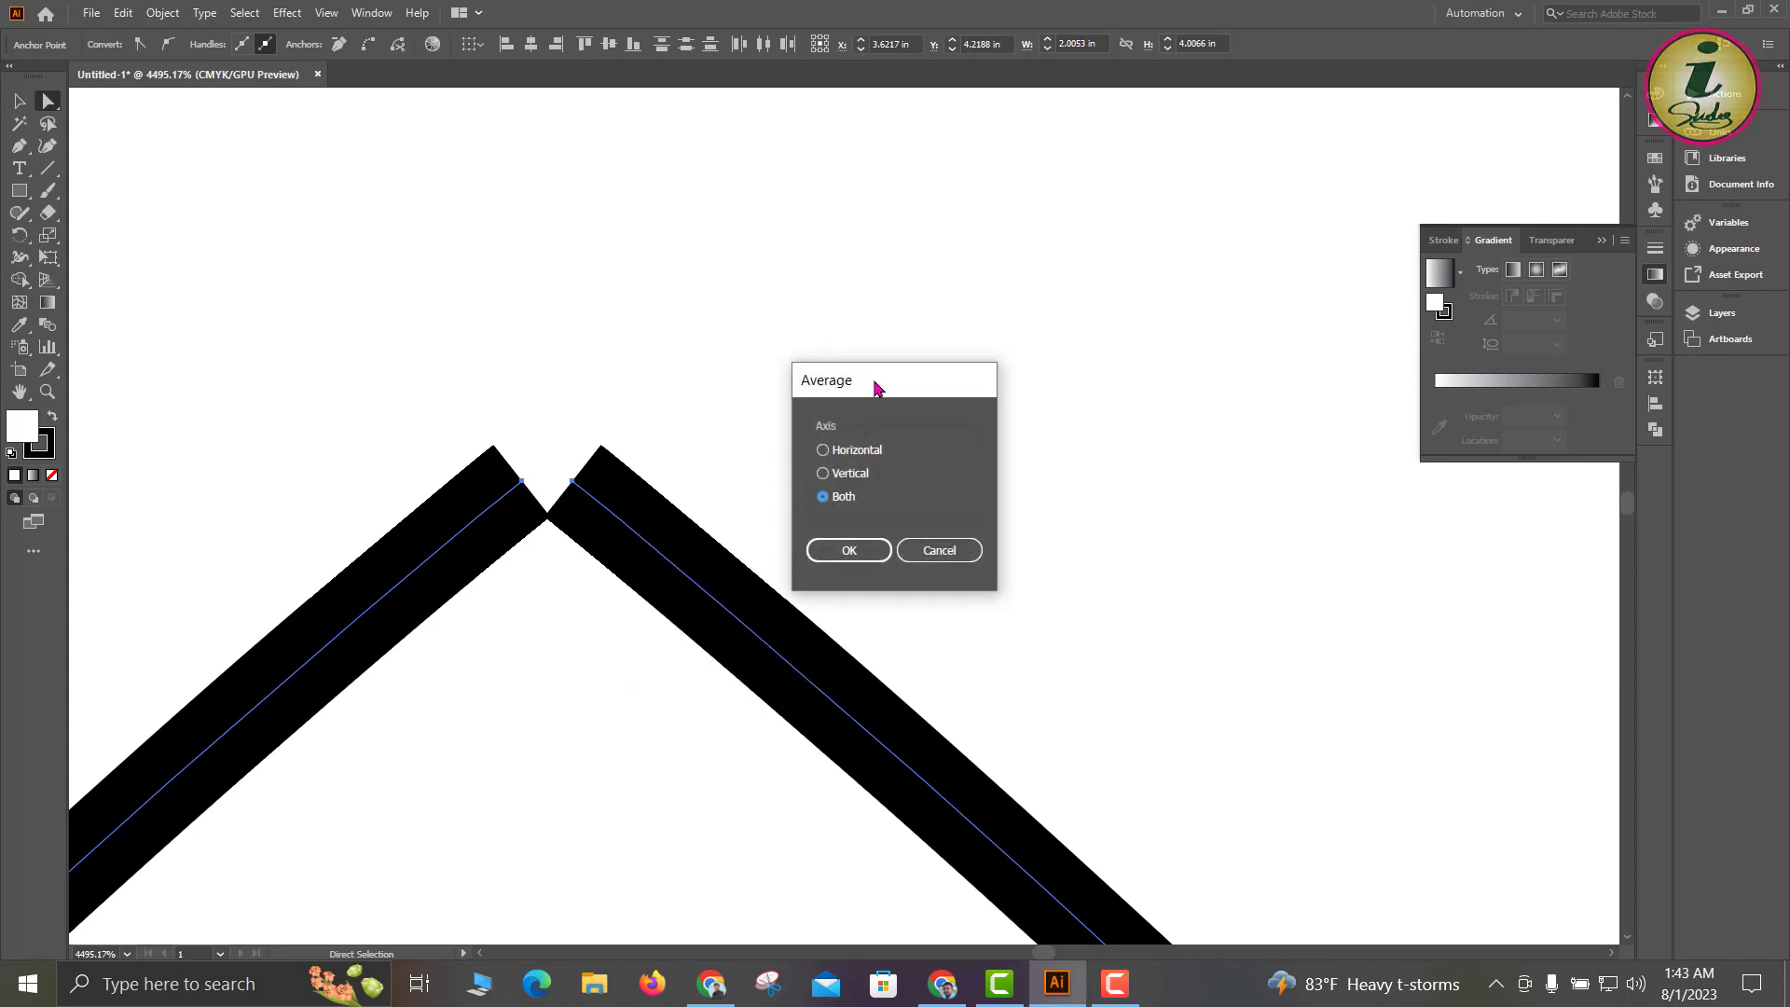
{"action": "left_click_drag", "start_coordinate": [877, 388], "coordinate": [819, 215]}
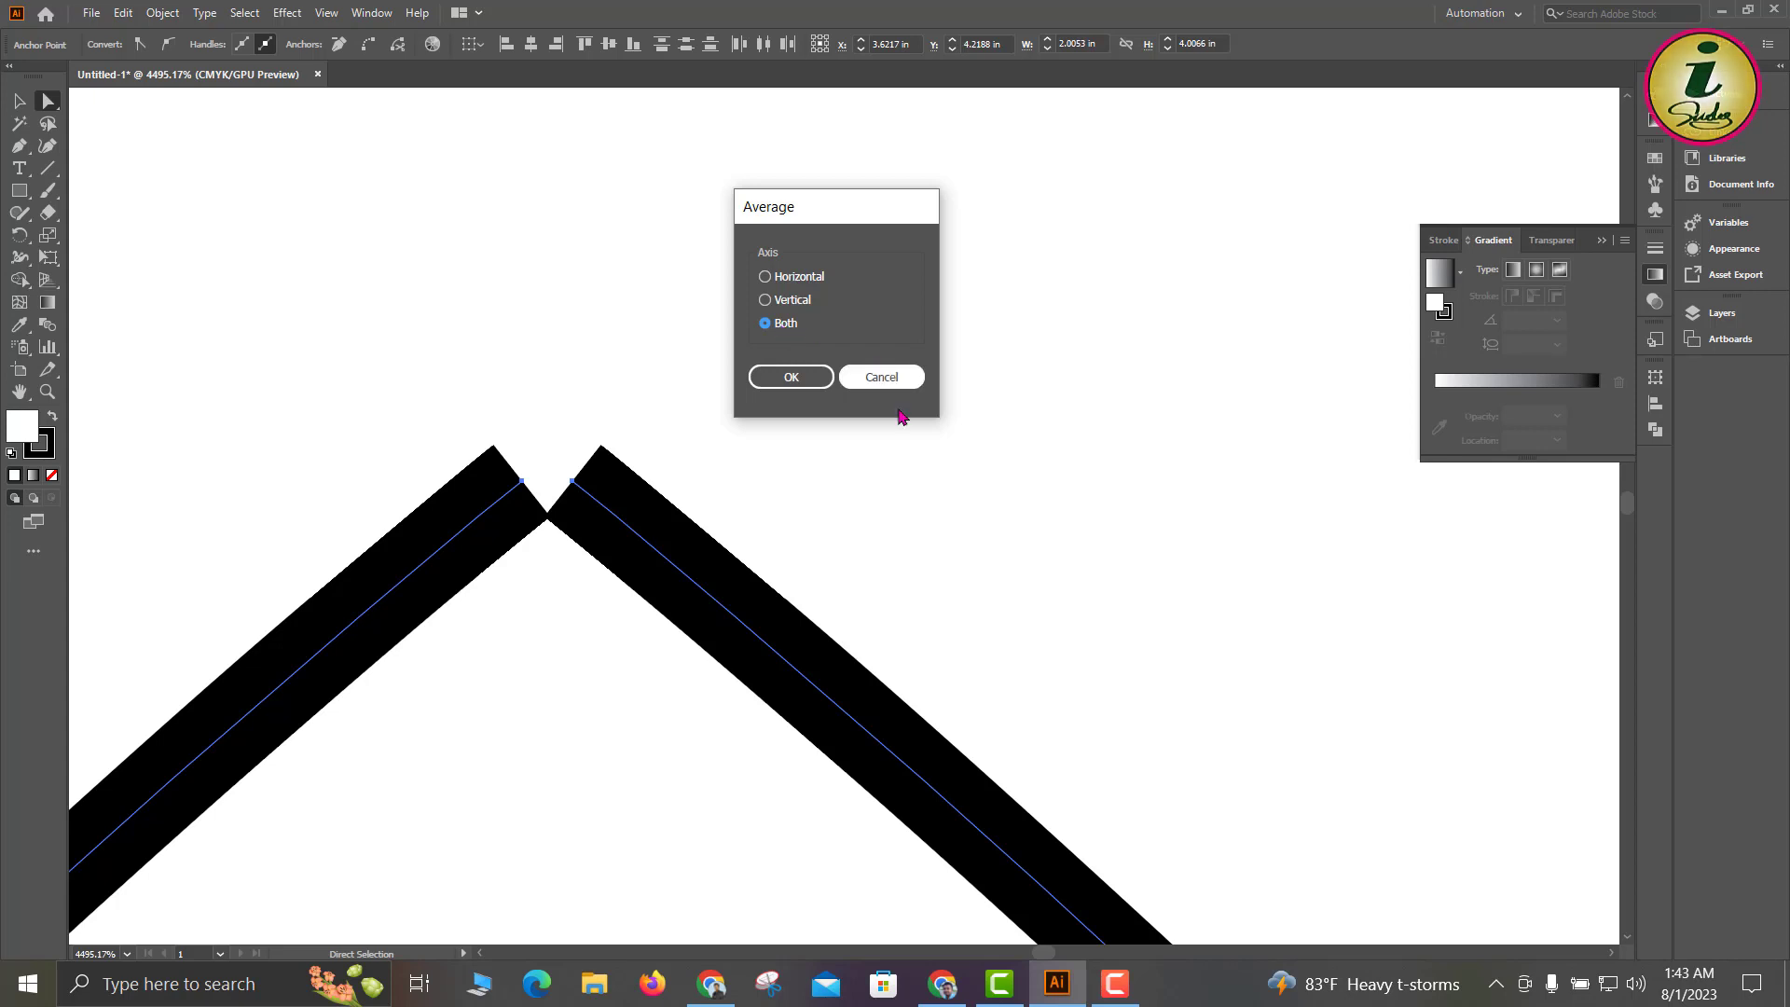
{"action": "left_click", "coordinate": [758, 378]}
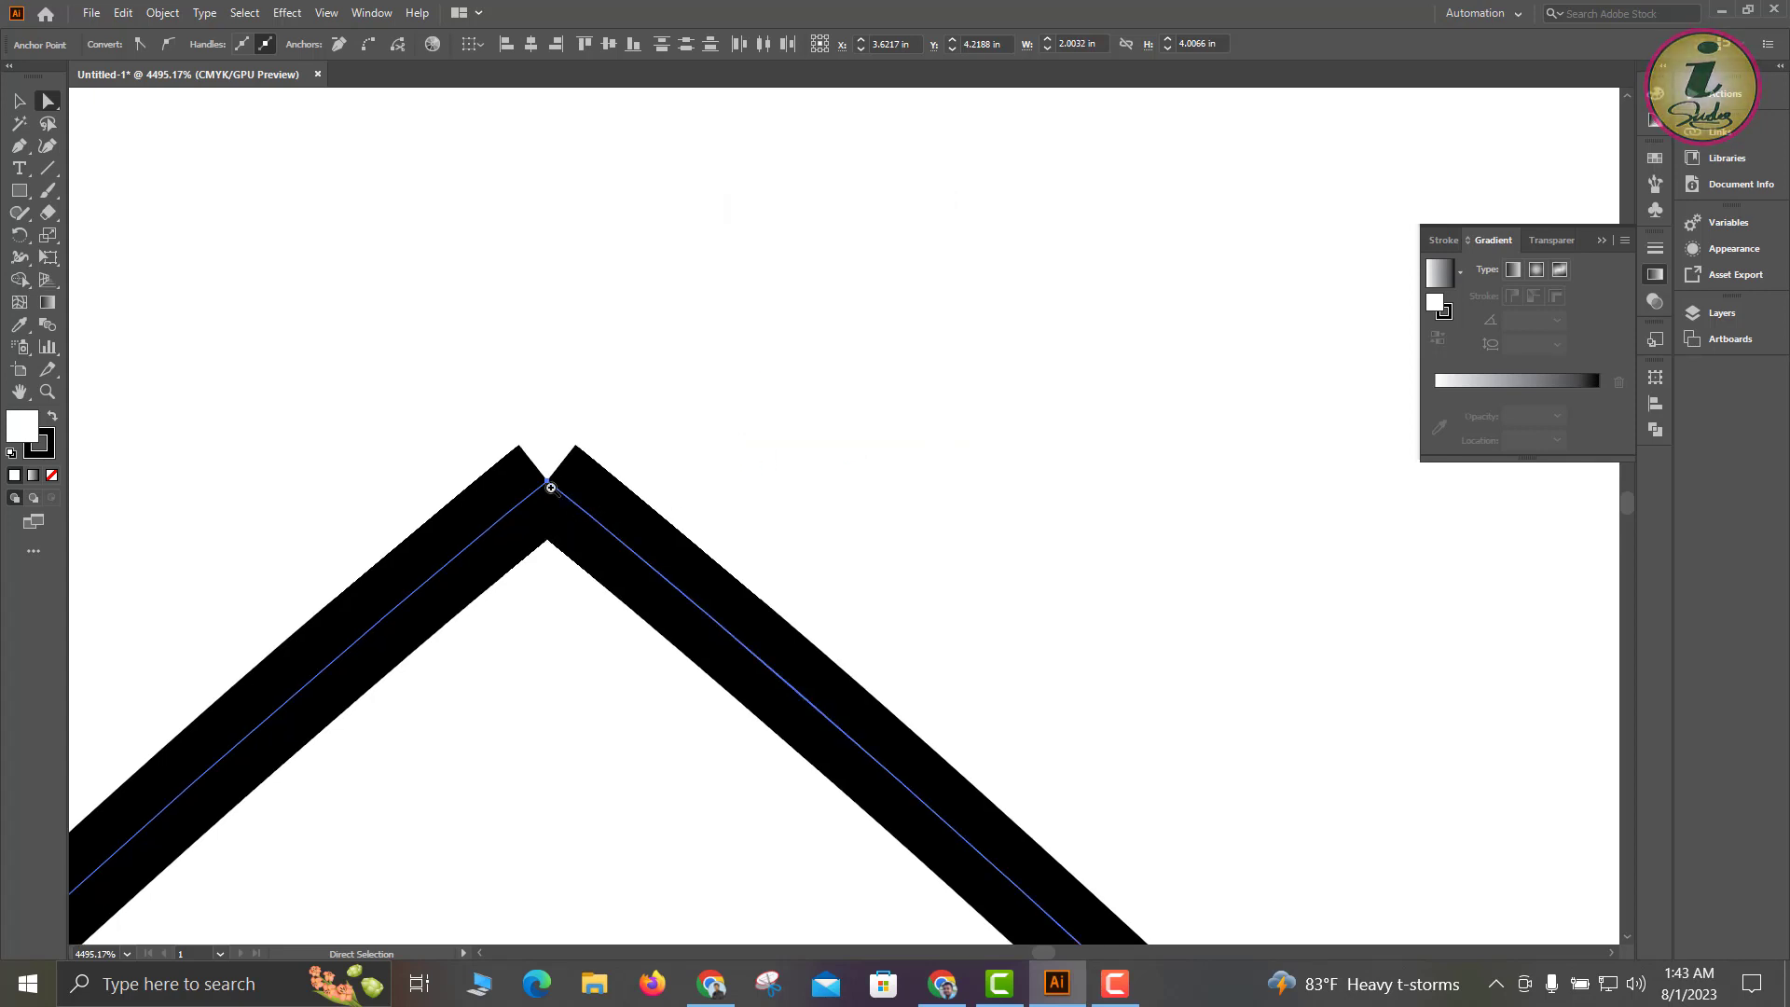
Join the two coinciding top anchor points into a single corner and deselect the path.
{"action": "left_click_drag", "start_coordinate": [551, 488], "coordinate": [708, 627]}
{"action": "left_click_drag", "start_coordinate": [756, 722], "coordinate": [570, 570]}
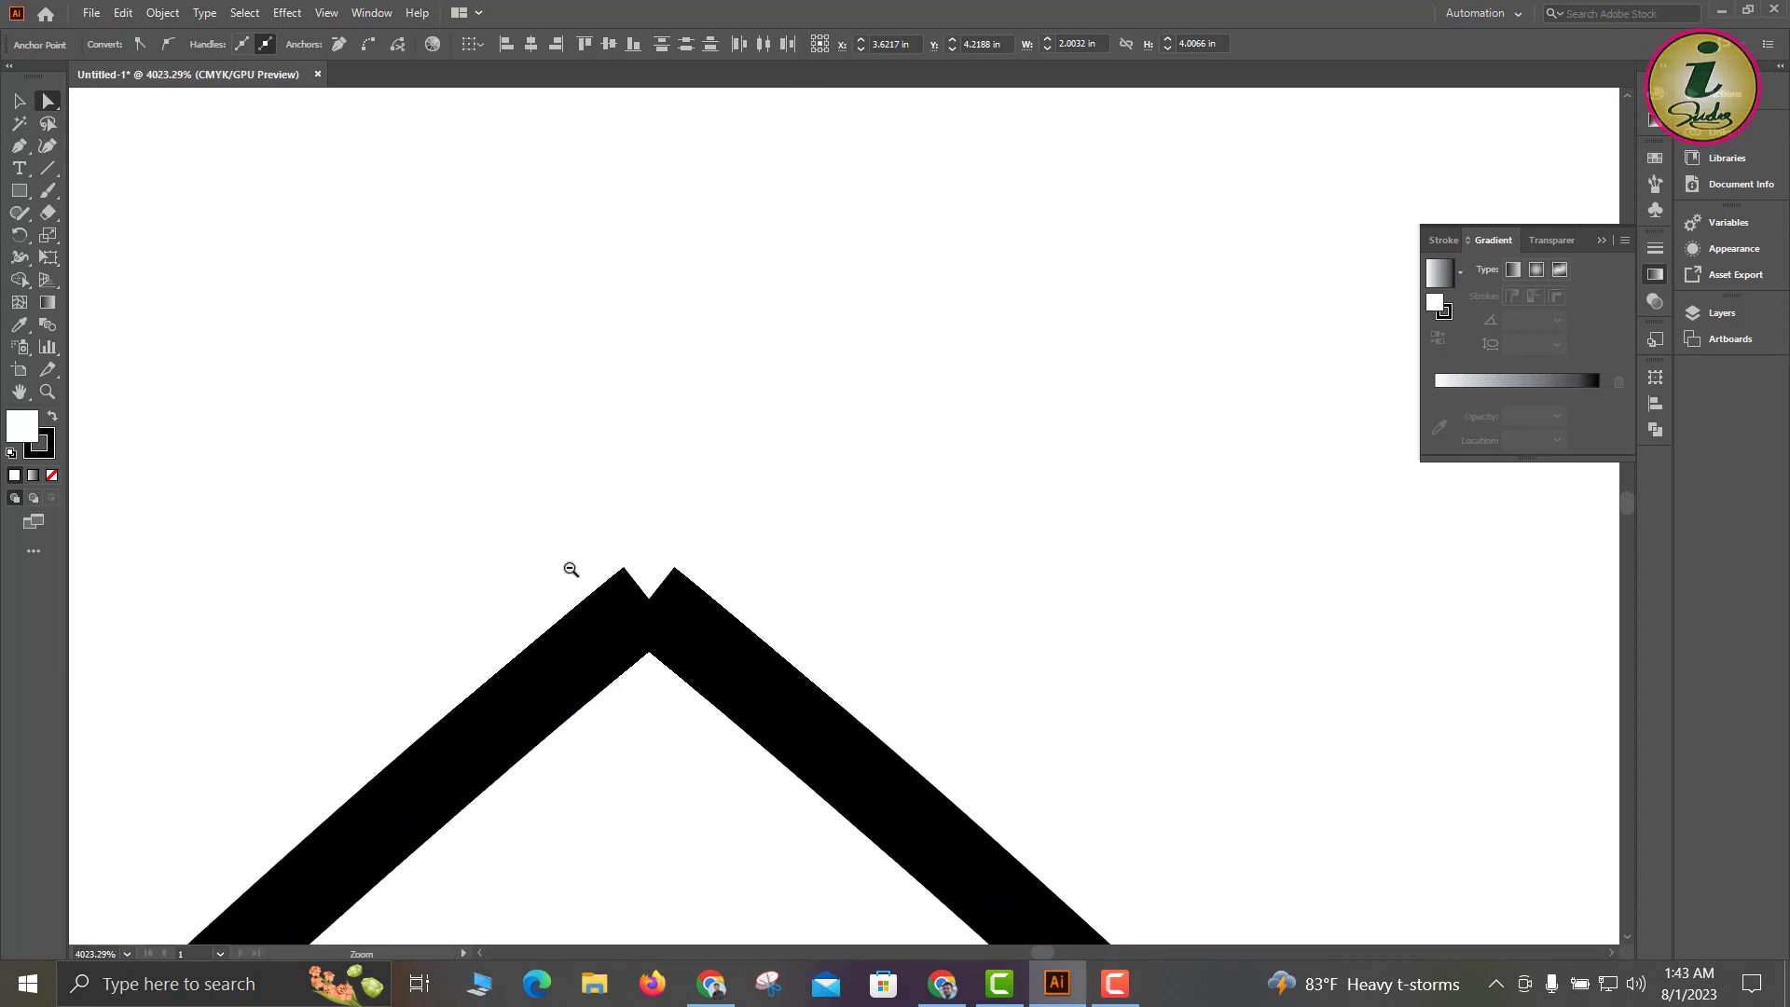
{"action": "right_click", "coordinate": [628, 623]}
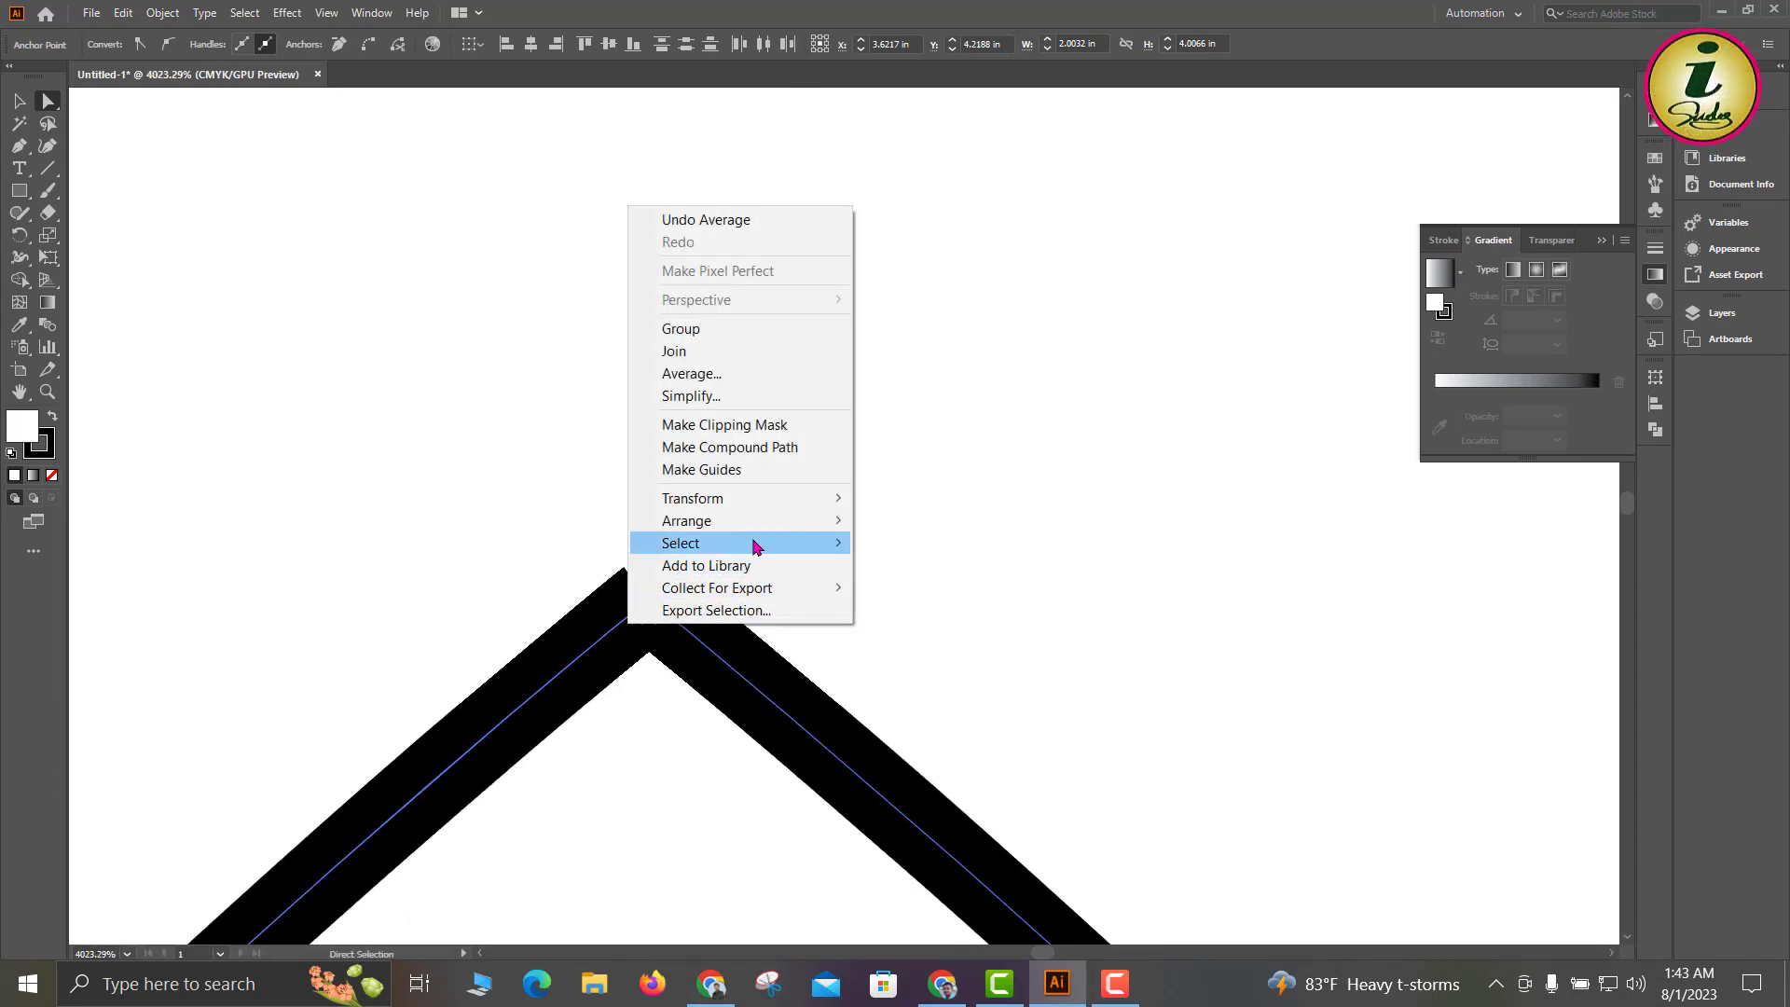
{"action": "left_click", "coordinate": [732, 363]}
{"action": "scroll", "coordinate": [620, 643], "scroll_direction": "up", "scroll_amount": 5}
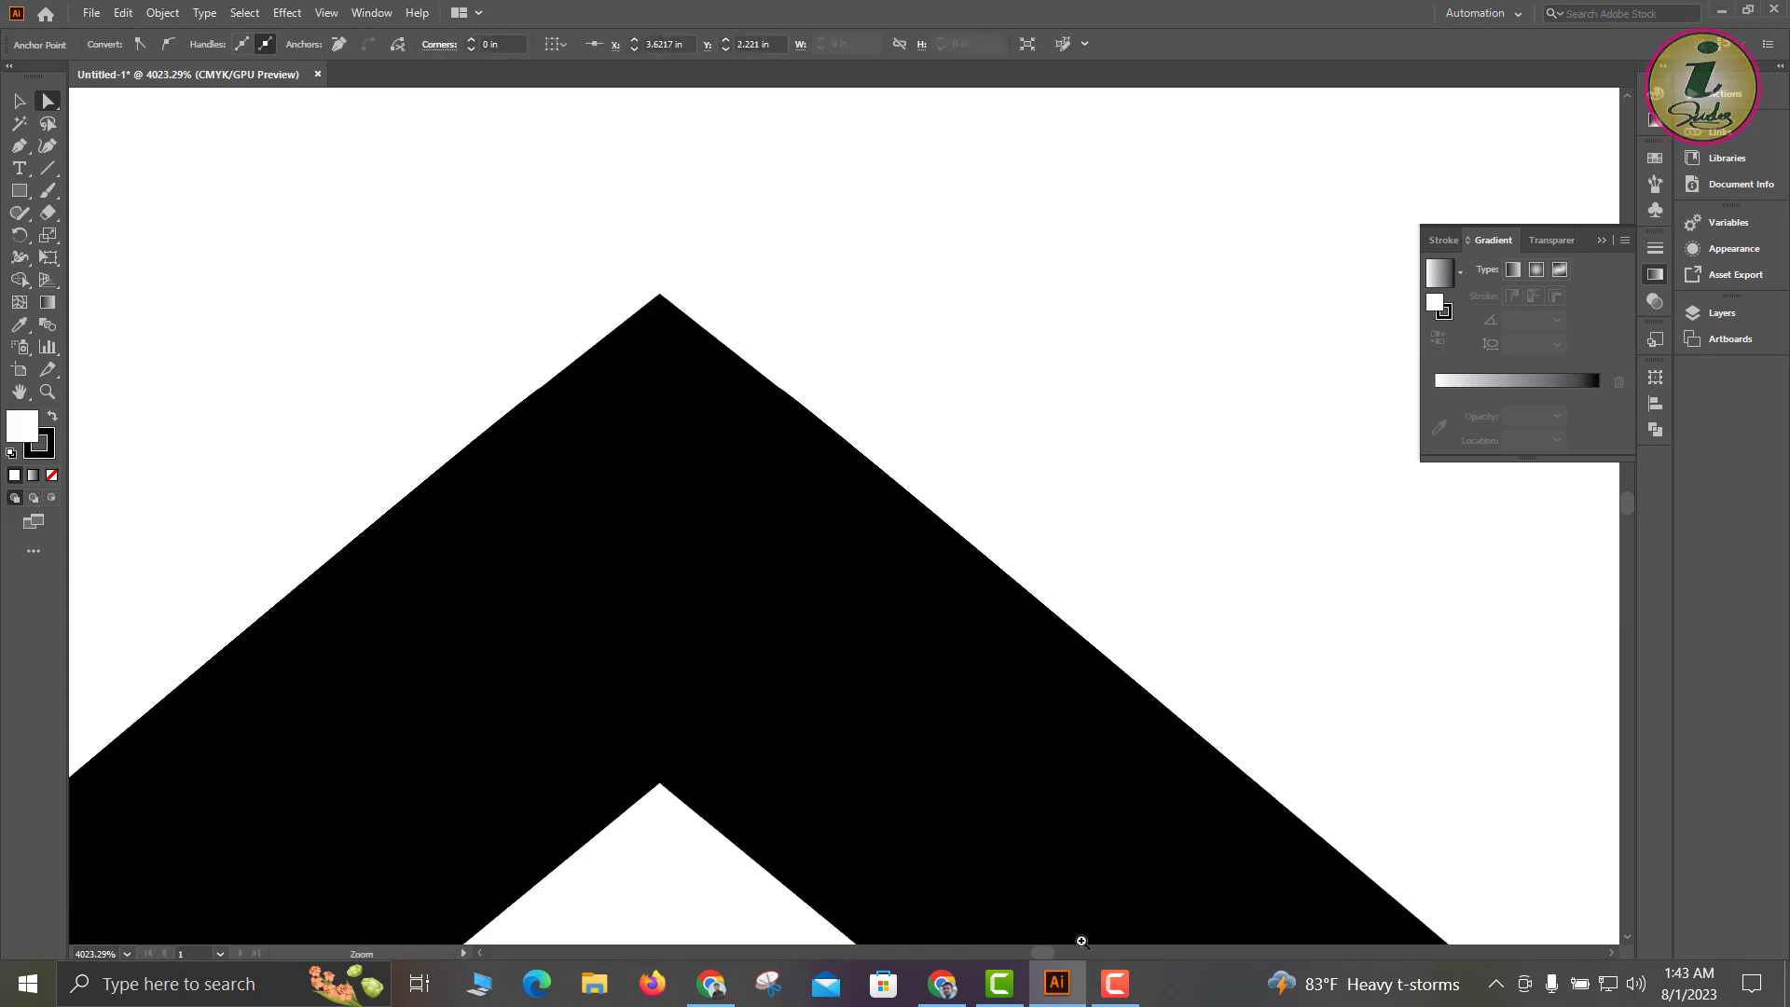
{"action": "left_click", "coordinate": [918, 361]}
Examine the joined top corner of the leaf outline at different zoom levels.
{"action": "key", "text": "ctrl+space"}
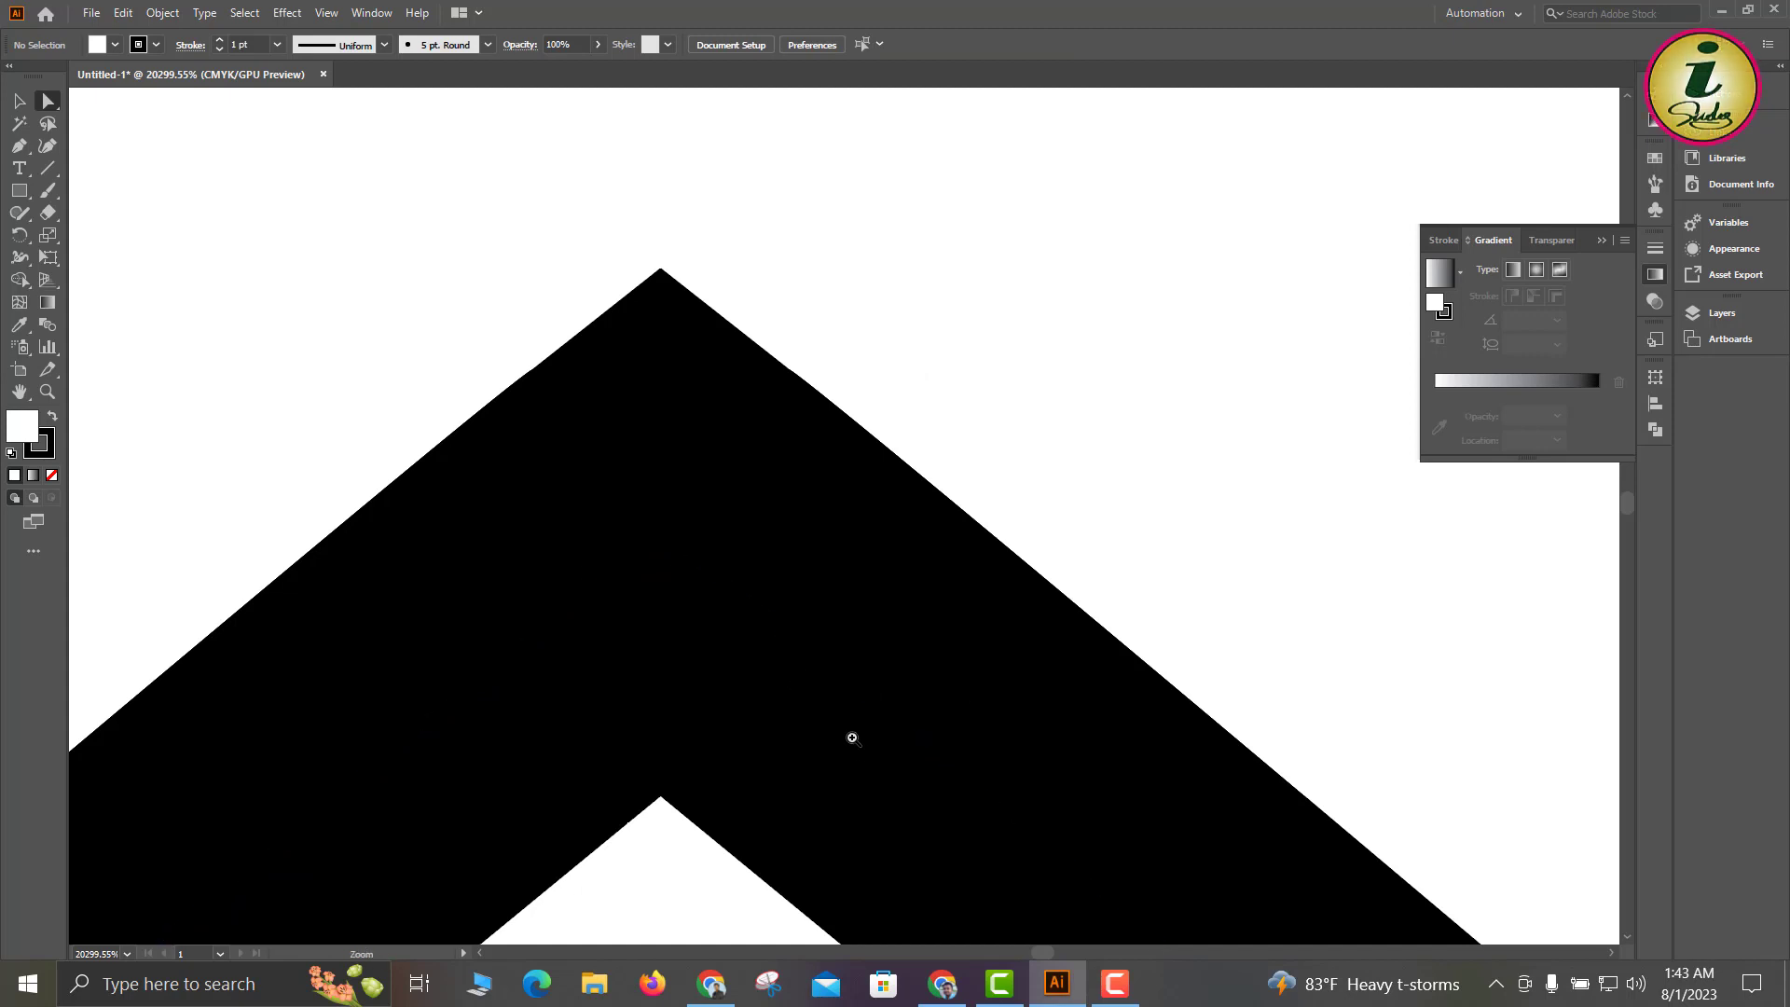
{"action": "left_click_drag", "start_coordinate": [898, 802], "coordinate": [635, 504]}
{"action": "left_click_drag", "start_coordinate": [884, 775], "coordinate": [649, 481]}
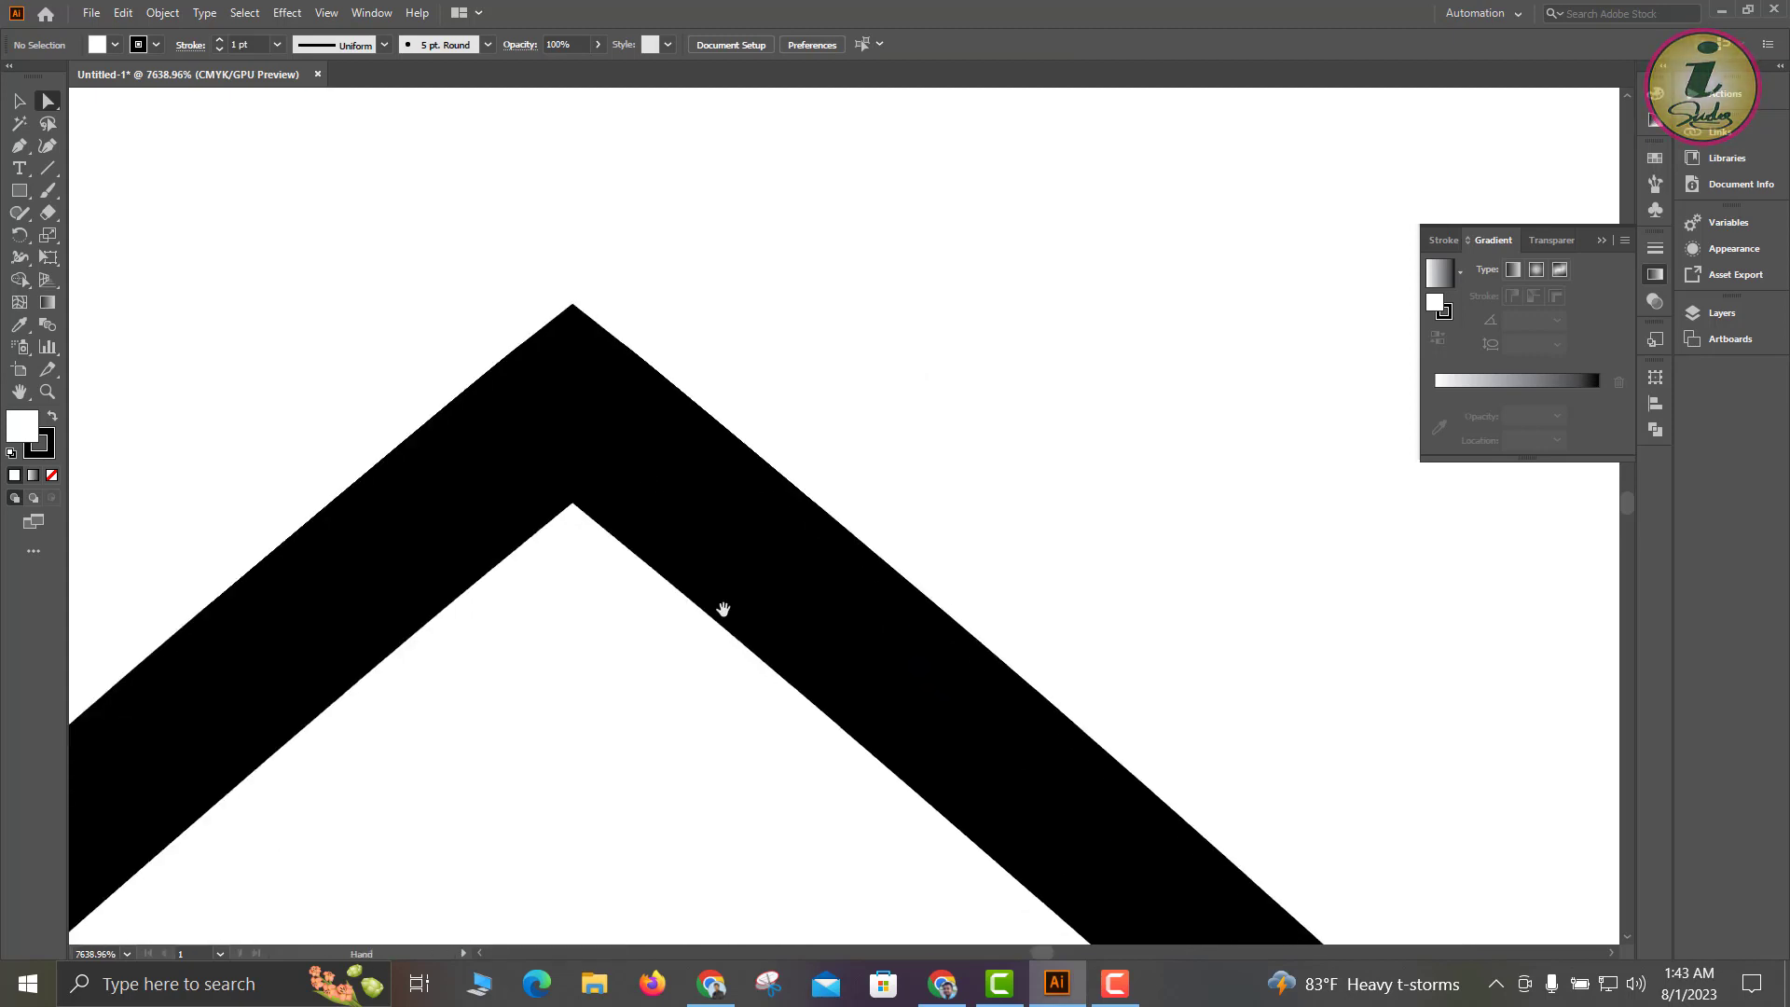
{"action": "left_click_drag", "start_coordinate": [483, 308], "coordinate": [985, 737]}
{"action": "left_click_drag", "start_coordinate": [1022, 699], "coordinate": [423, 247]}
{"action": "key", "text": "ctrl+space"}
{"action": "left_click_drag", "start_coordinate": [774, 650], "coordinate": [563, 432]}
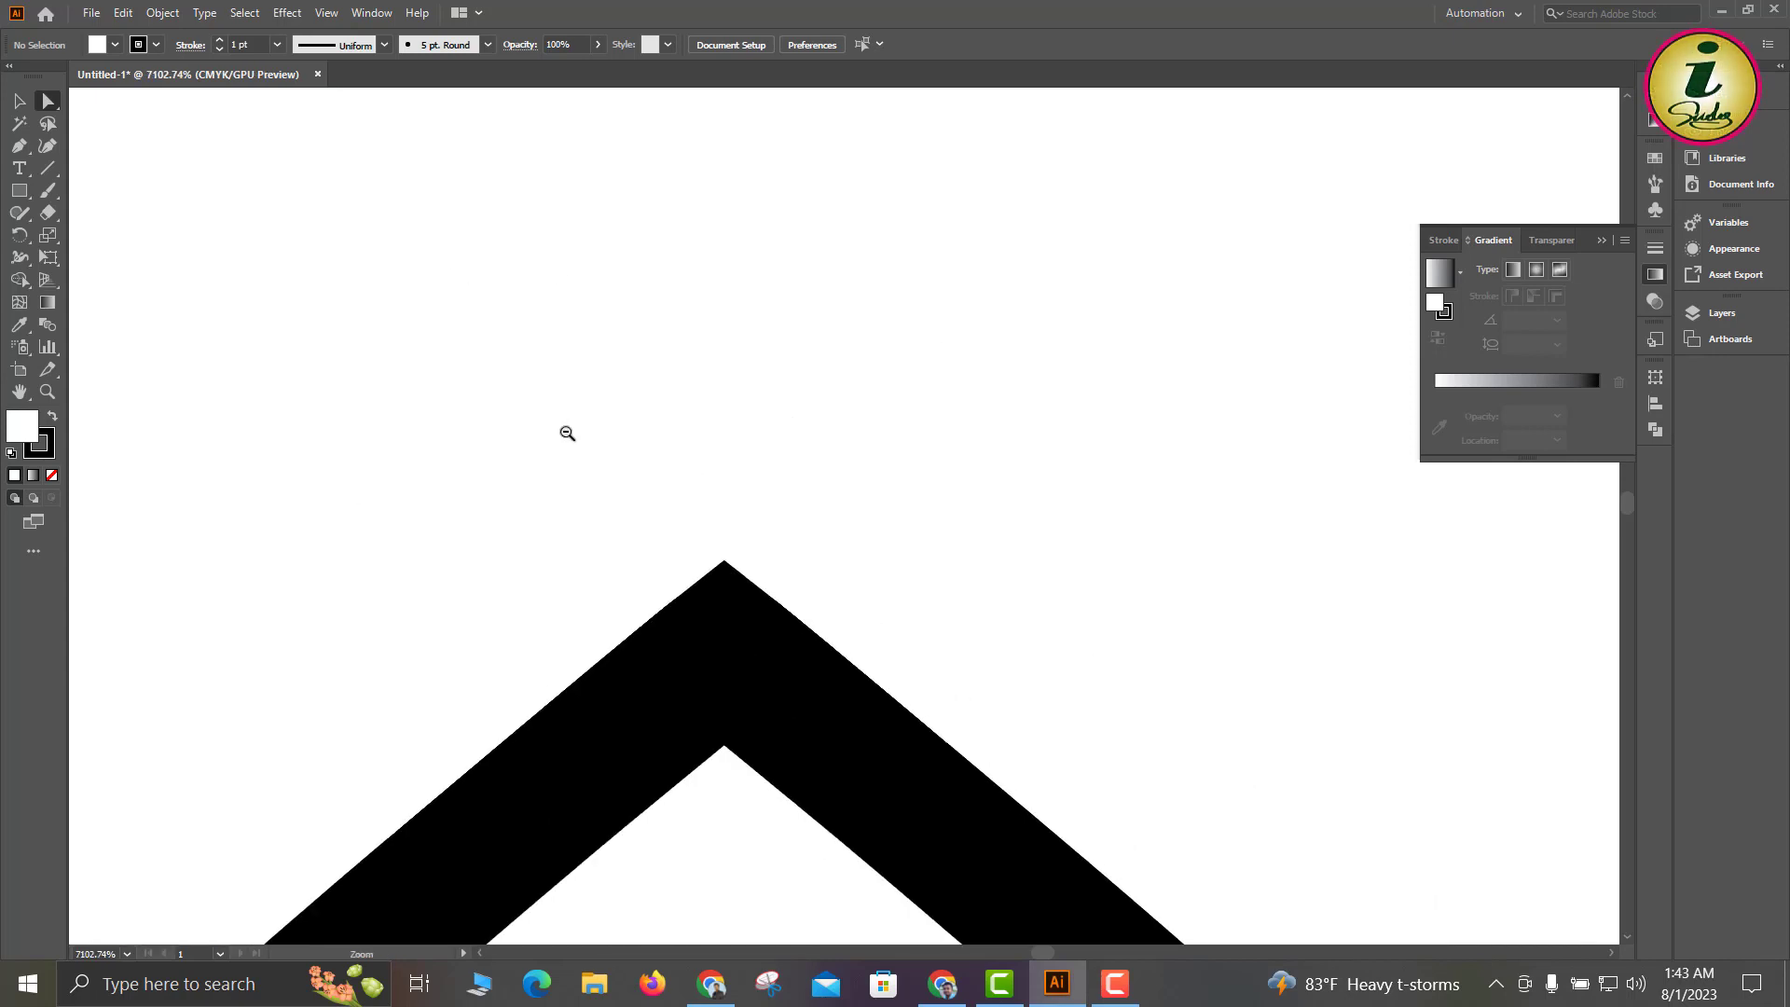
{"action": "left_click_drag", "start_coordinate": [660, 582], "coordinate": [645, 492]}
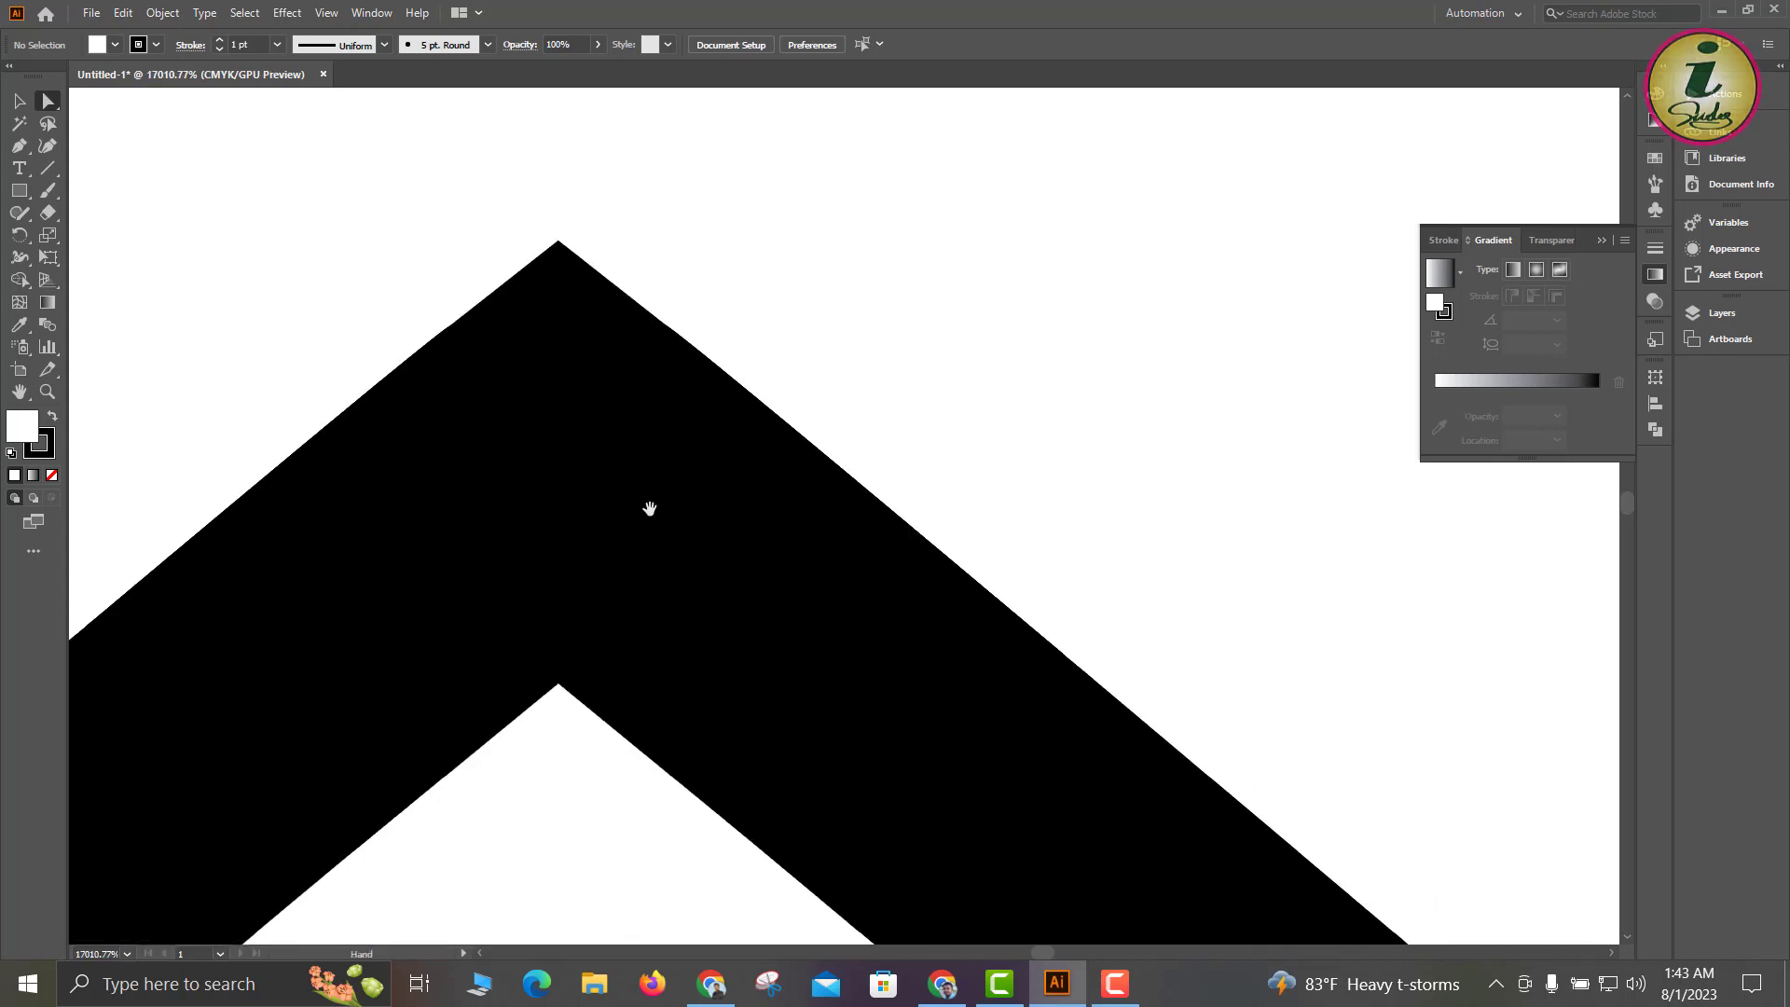
{"action": "left_click_drag", "start_coordinate": [771, 630], "coordinate": [560, 480]}
{"action": "left_click_drag", "start_coordinate": [752, 675], "coordinate": [546, 494]}
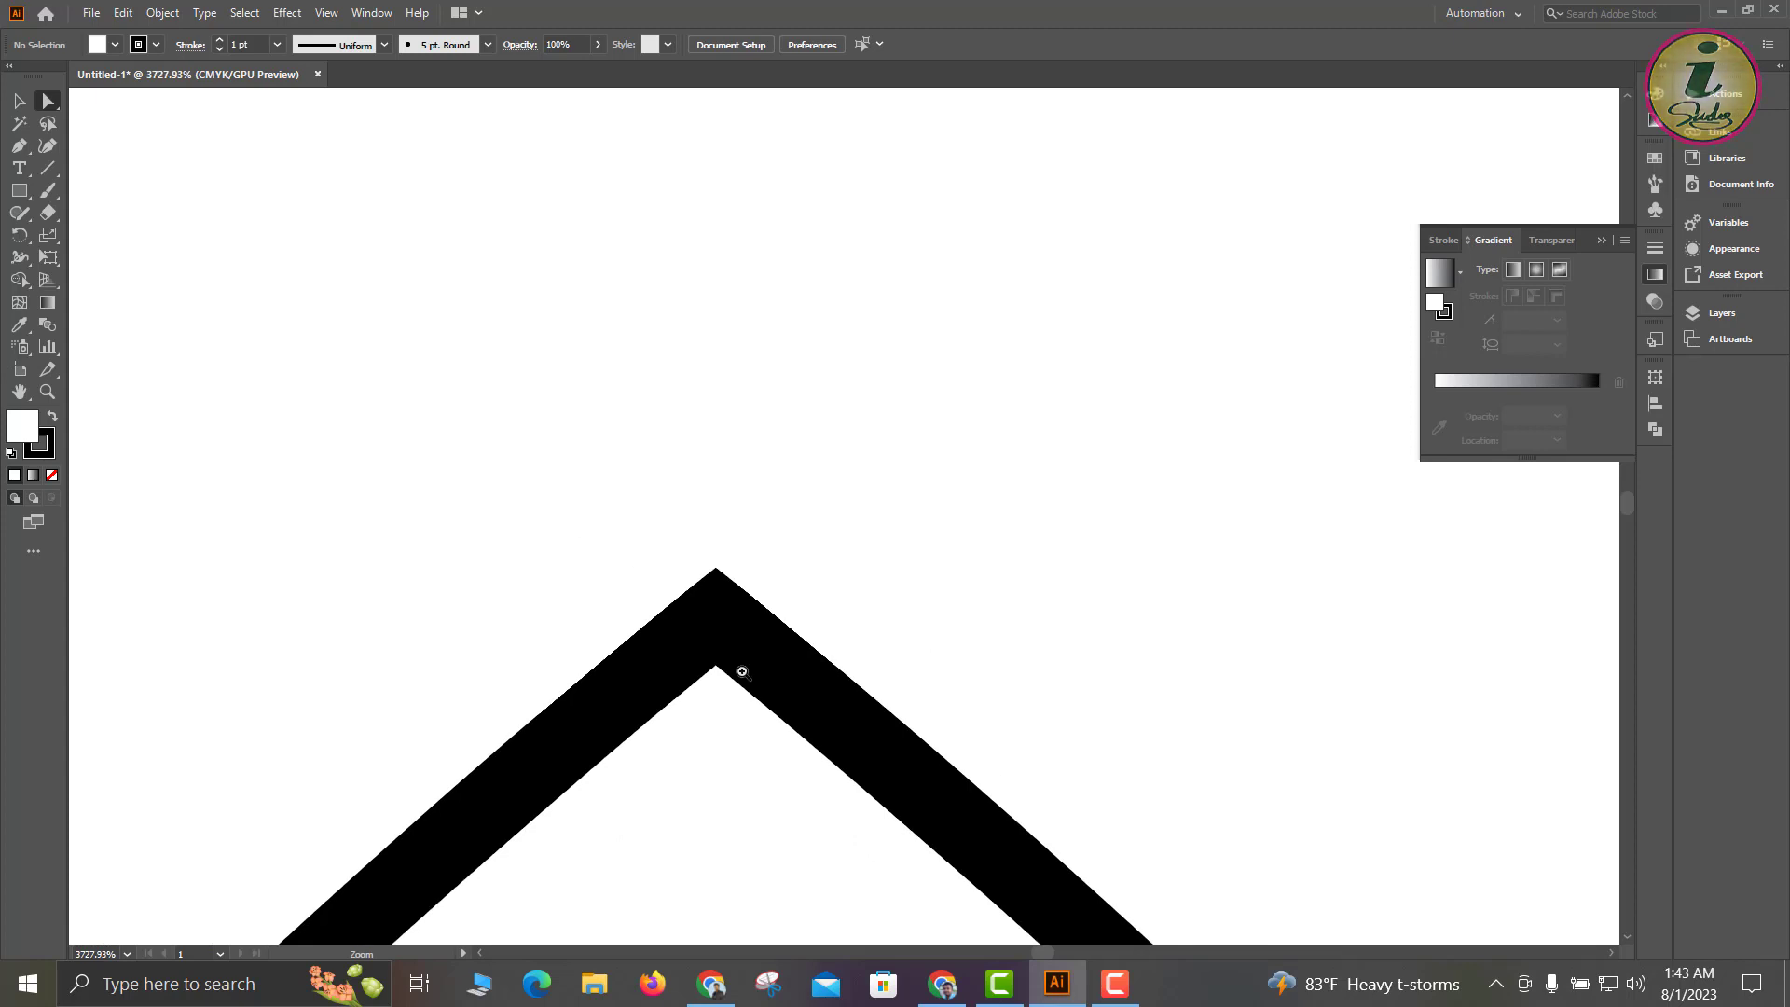
Select the two open end anchor points at the leaf's lower tip and average them along both axes.
{"action": "left_click_drag", "start_coordinate": [786, 682], "coordinate": [613, 494]}
{"action": "left_click_drag", "start_coordinate": [835, 743], "coordinate": [713, 356]}
{"action": "left_click_drag", "start_coordinate": [746, 833], "coordinate": [747, 474]}
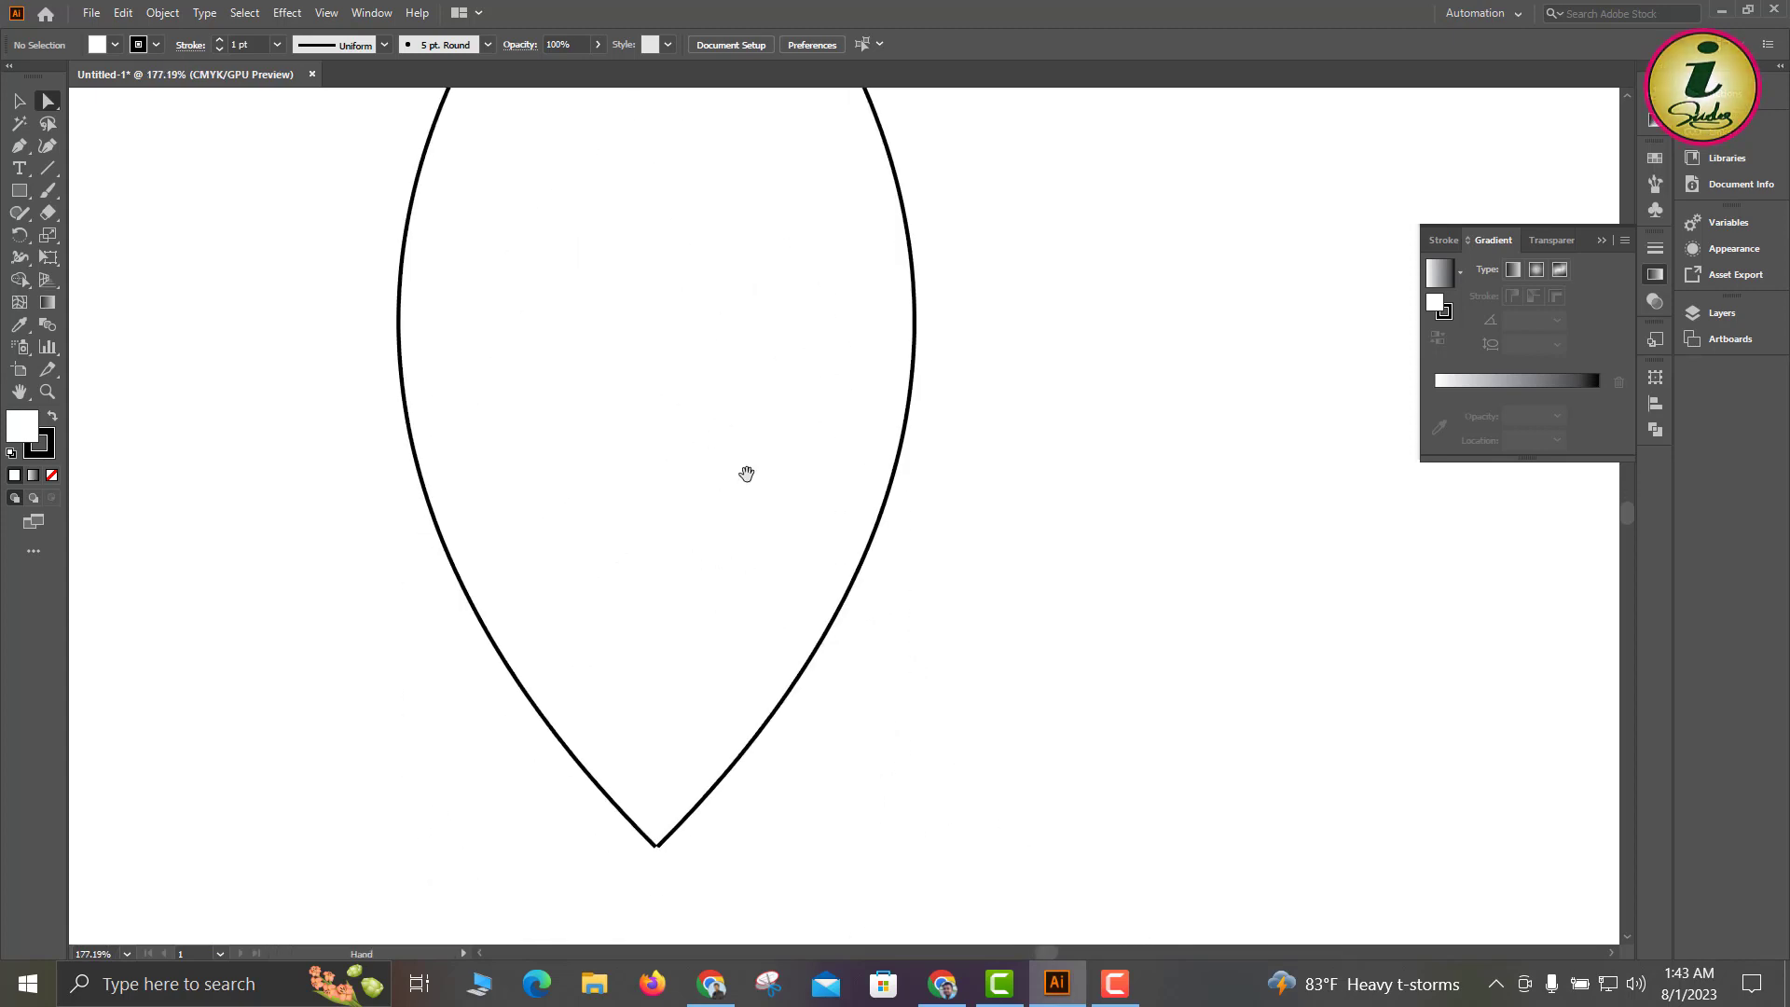
{"action": "left_click_drag", "start_coordinate": [769, 703], "coordinate": [597, 508]}
{"action": "left_click_drag", "start_coordinate": [665, 794], "coordinate": [977, 981]}
{"action": "left_click_drag", "start_coordinate": [847, 839], "coordinate": [679, 560]}
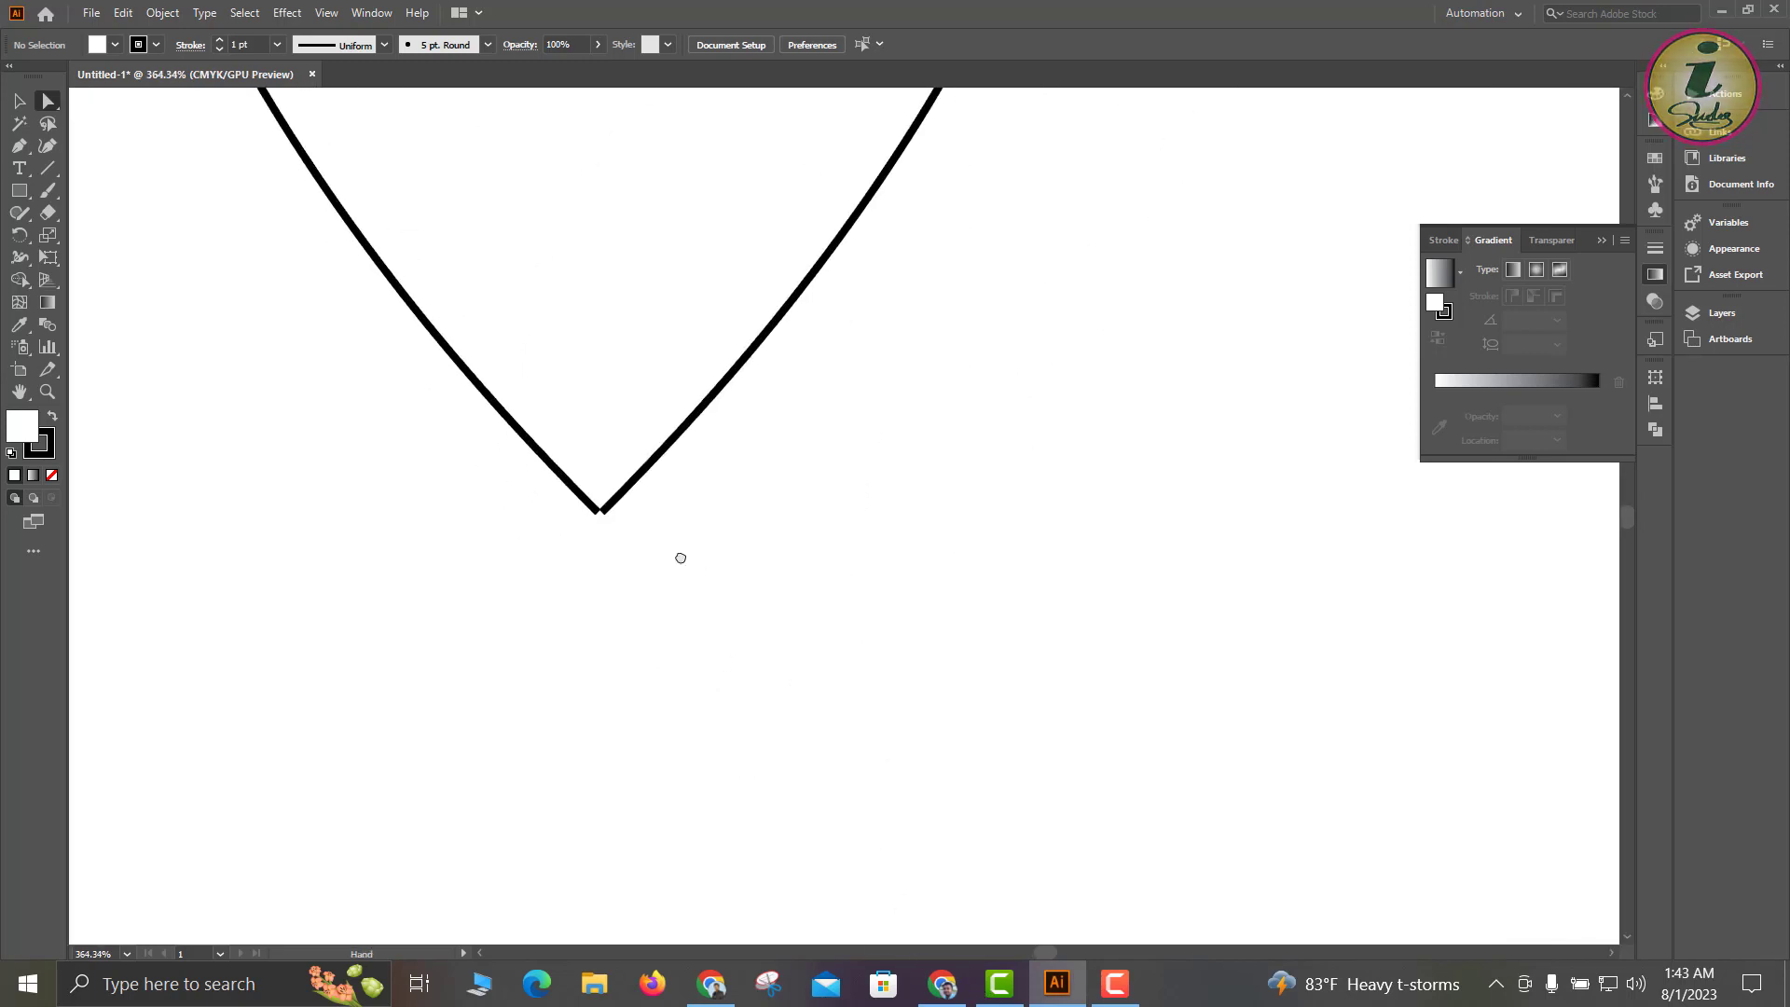
{"action": "left_click_drag", "start_coordinate": [565, 460], "coordinate": [852, 779]}
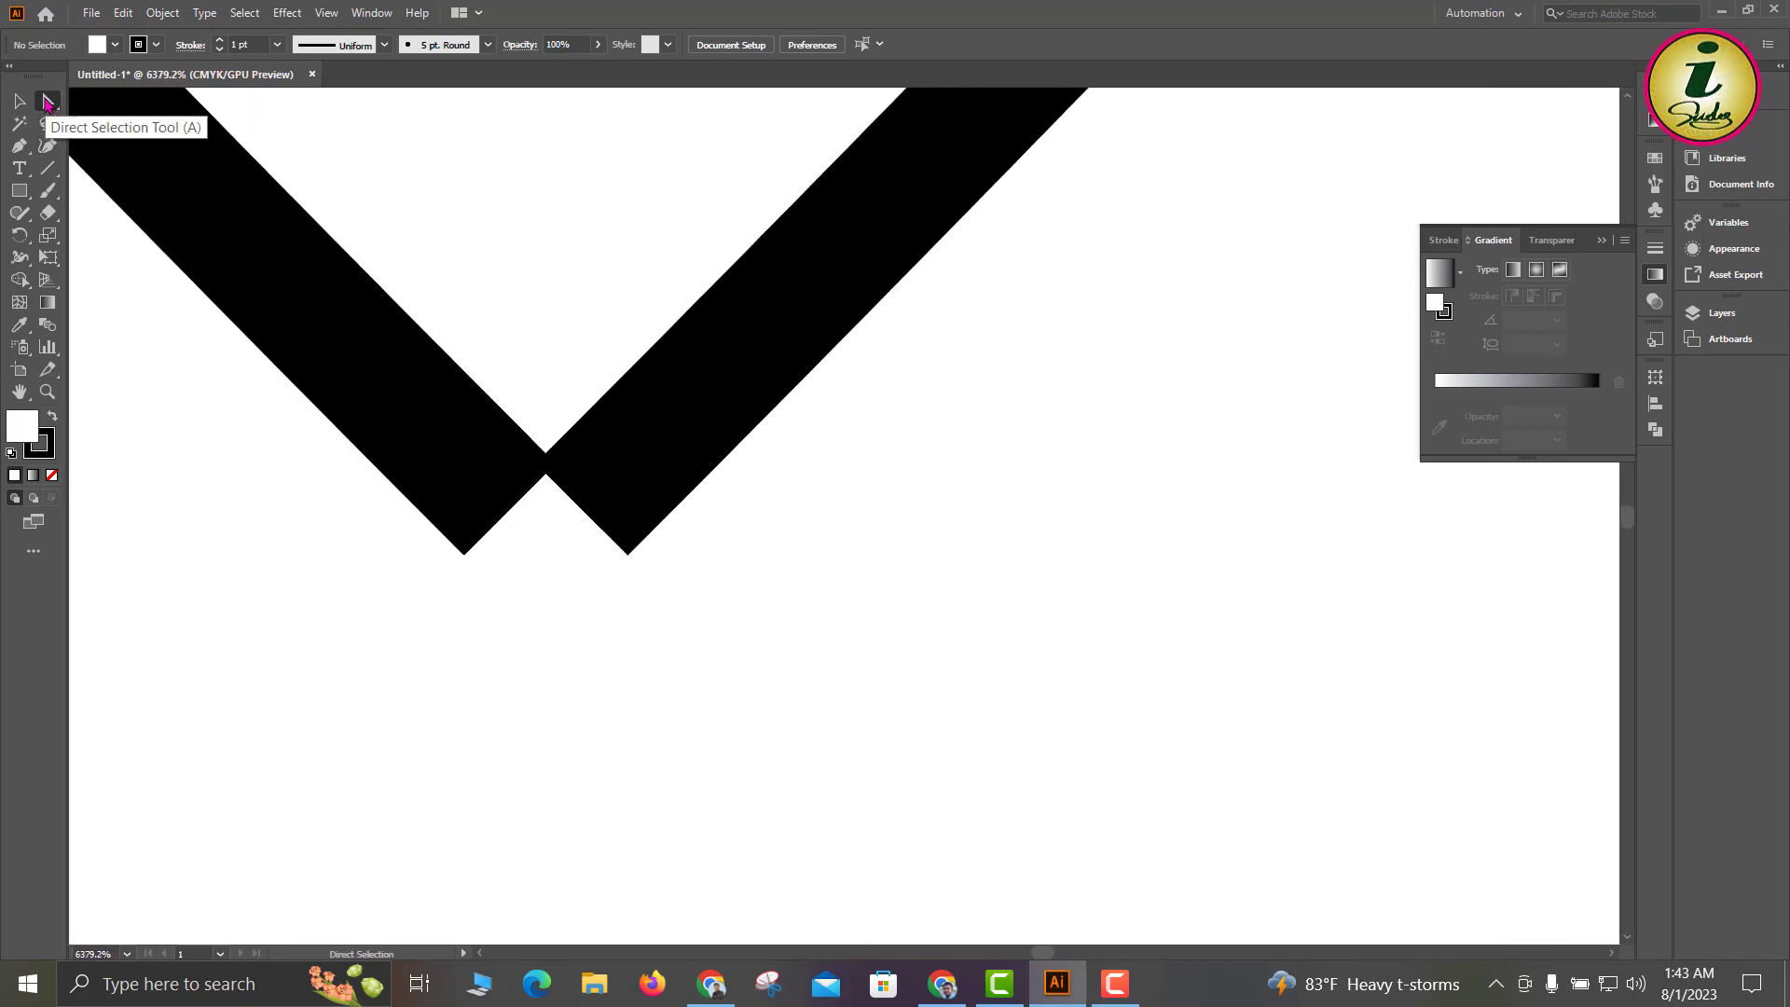
{"action": "left_click_drag", "start_coordinate": [228, 433], "coordinate": [907, 719]}
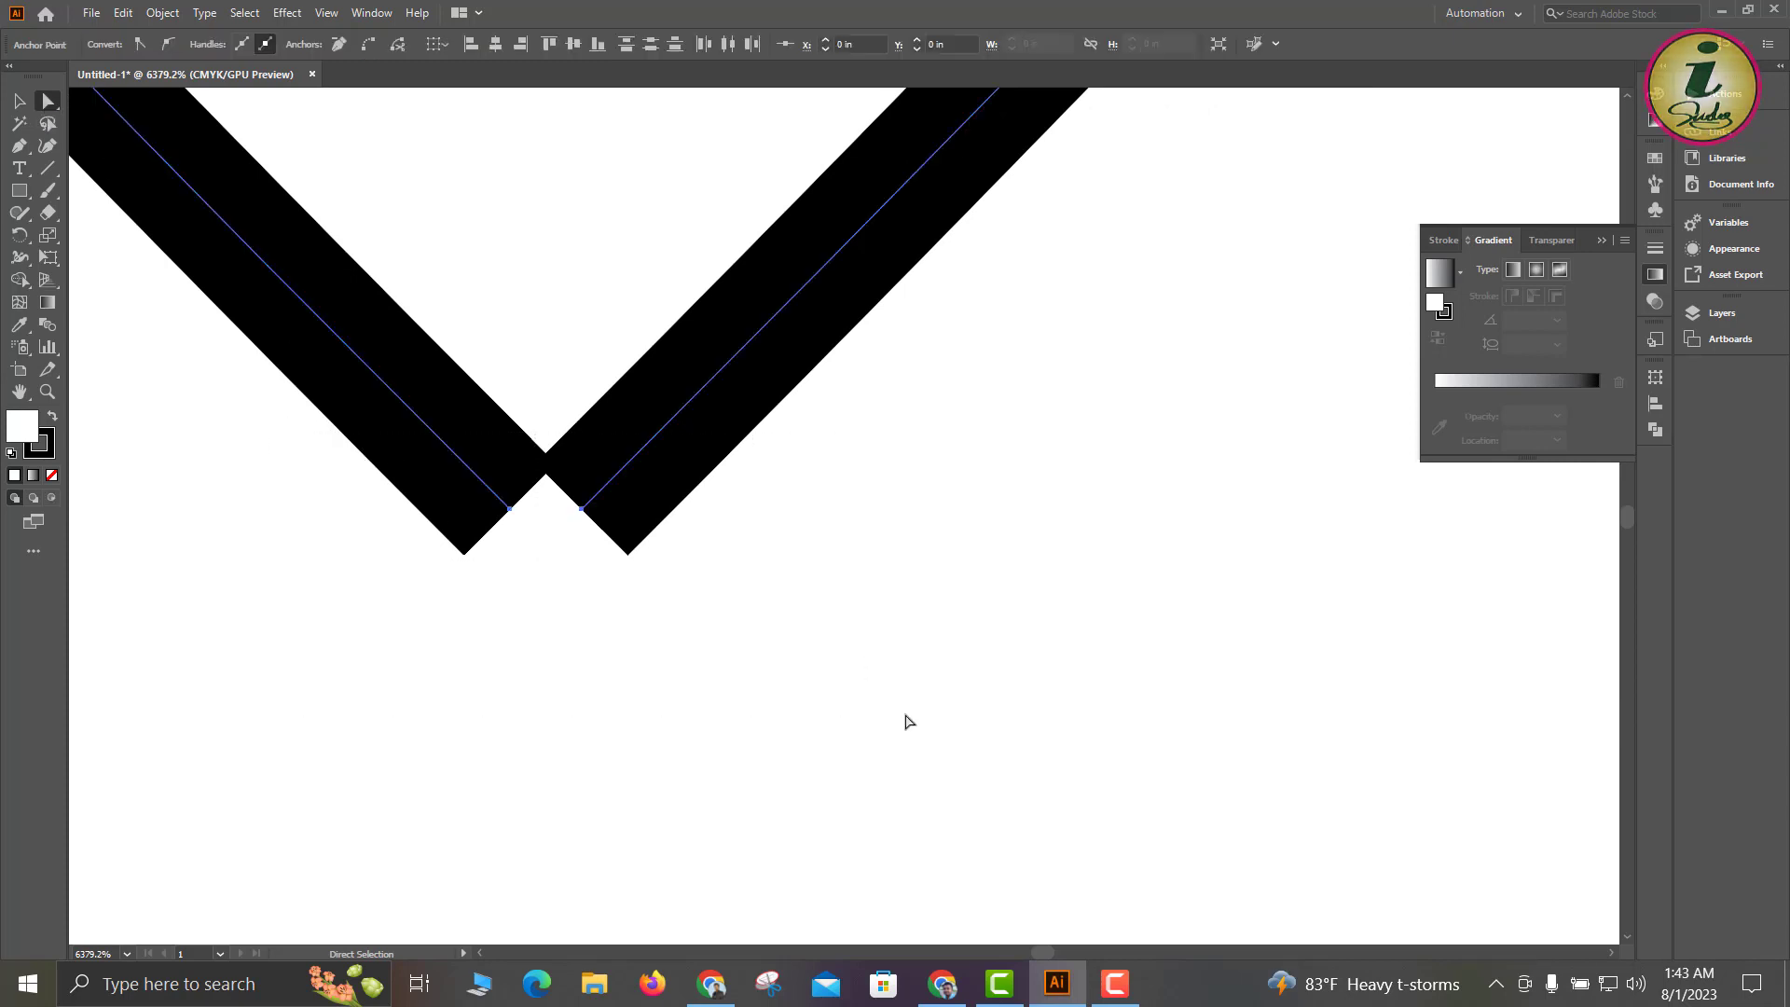
{"action": "right_click", "coordinate": [590, 519]}
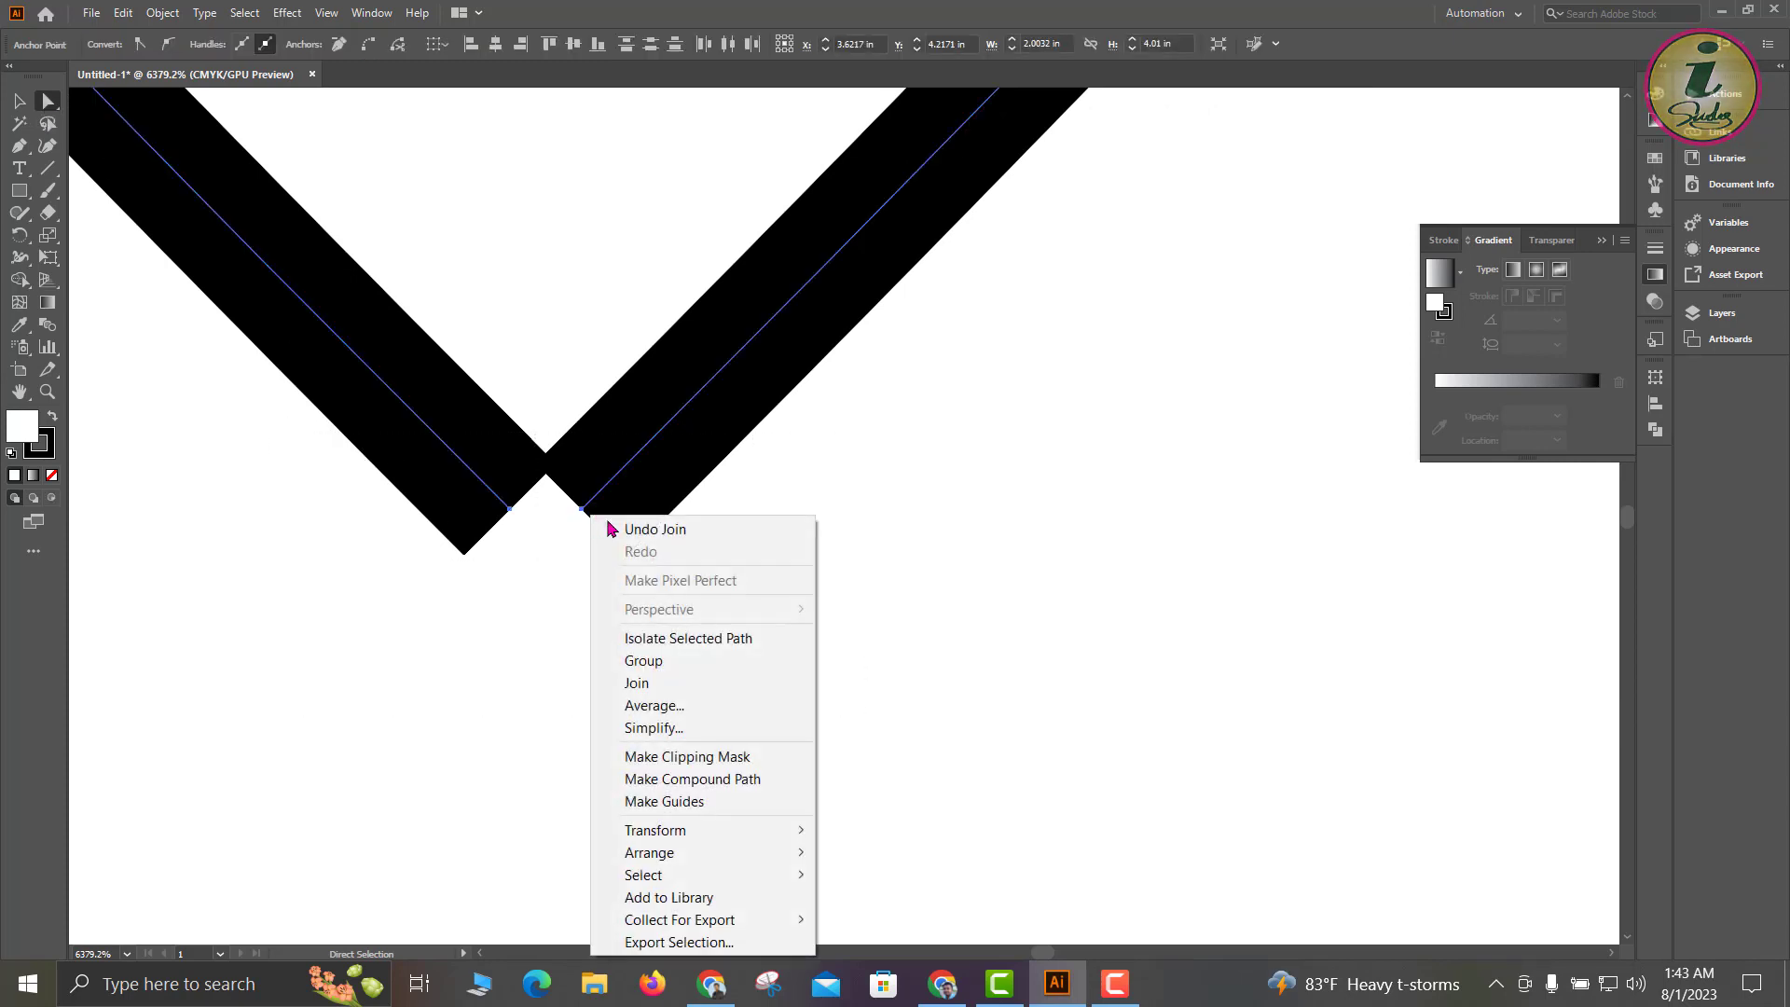
{"action": "left_click", "coordinate": [690, 706]}
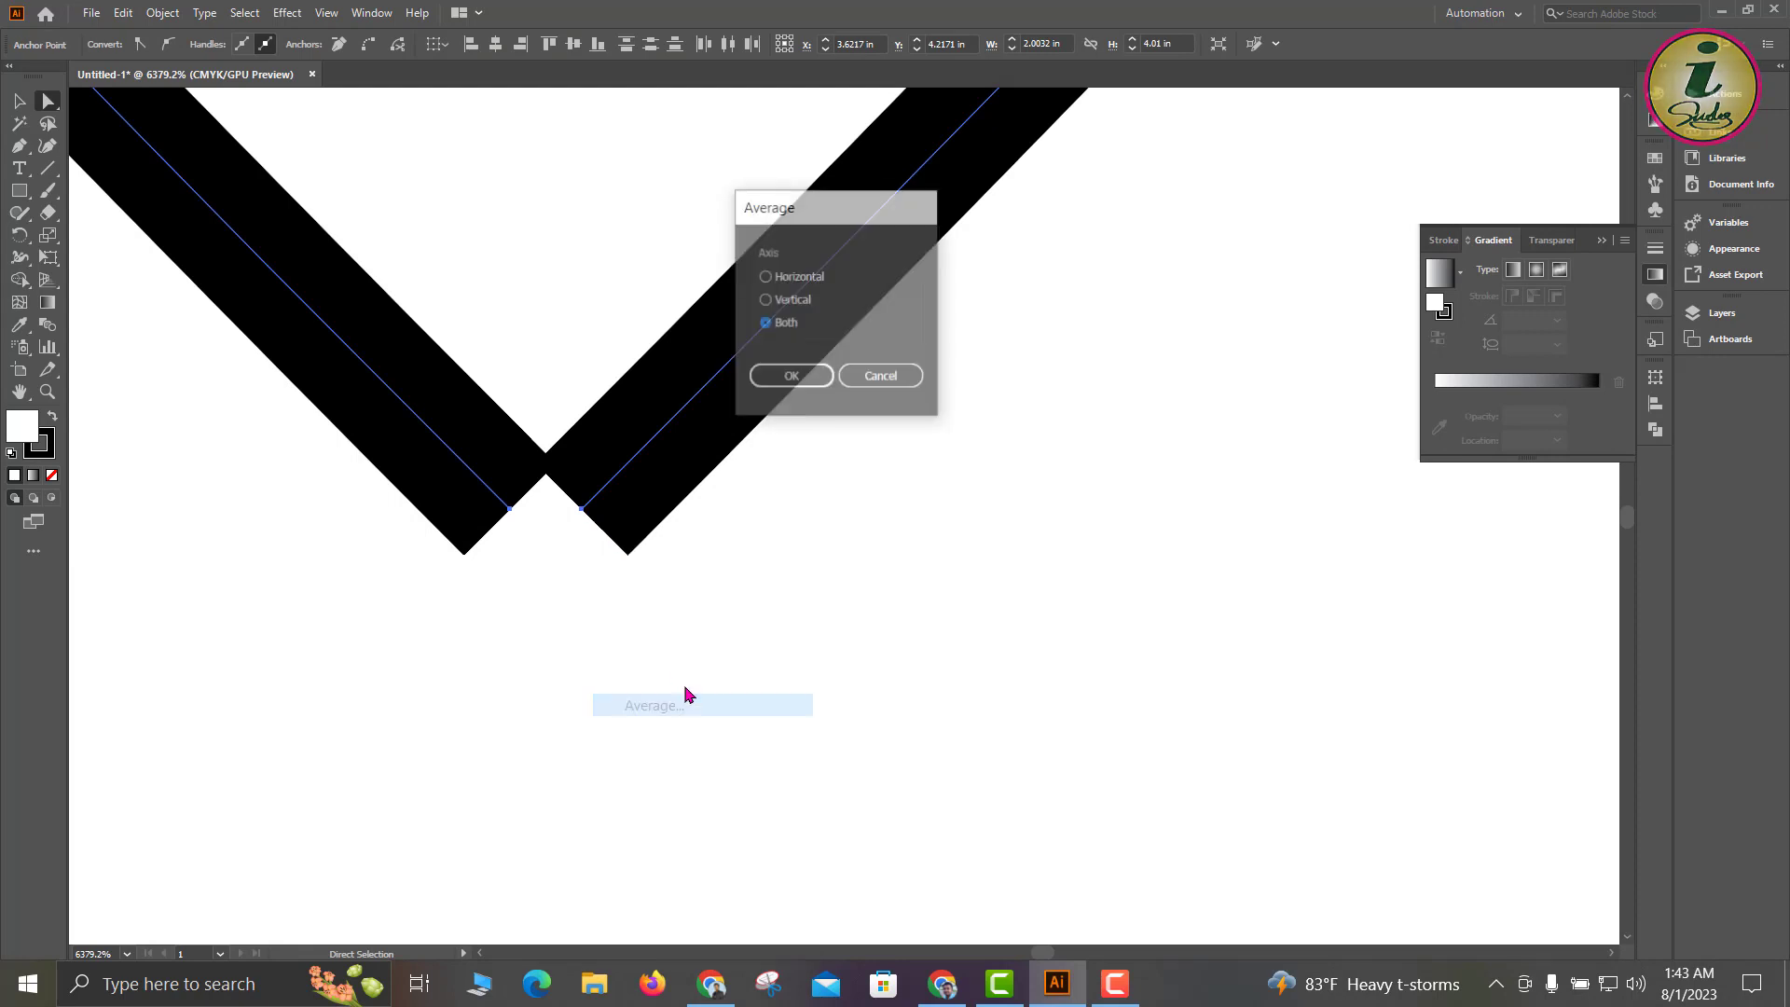
{"action": "left_click", "coordinate": [788, 377]}
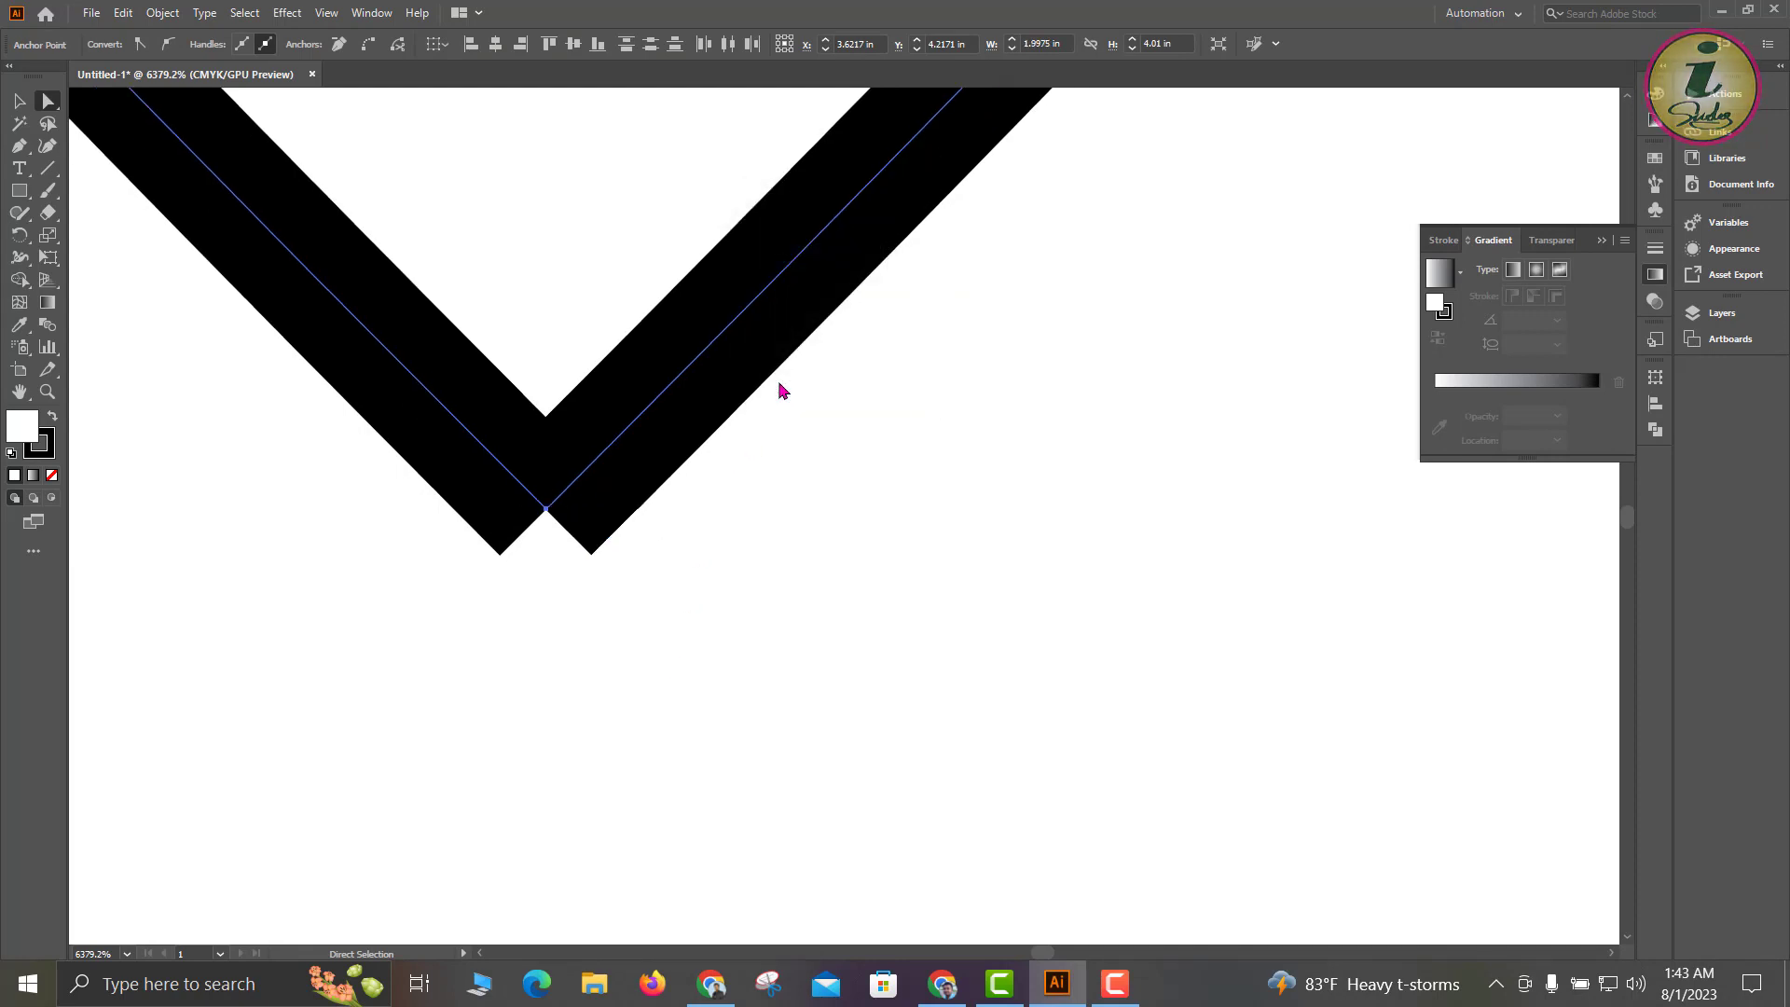
Join the two averaged anchor points at the leaf's lower tip to close the outline, and deselect the path.
{"action": "right_click", "coordinate": [565, 495]}
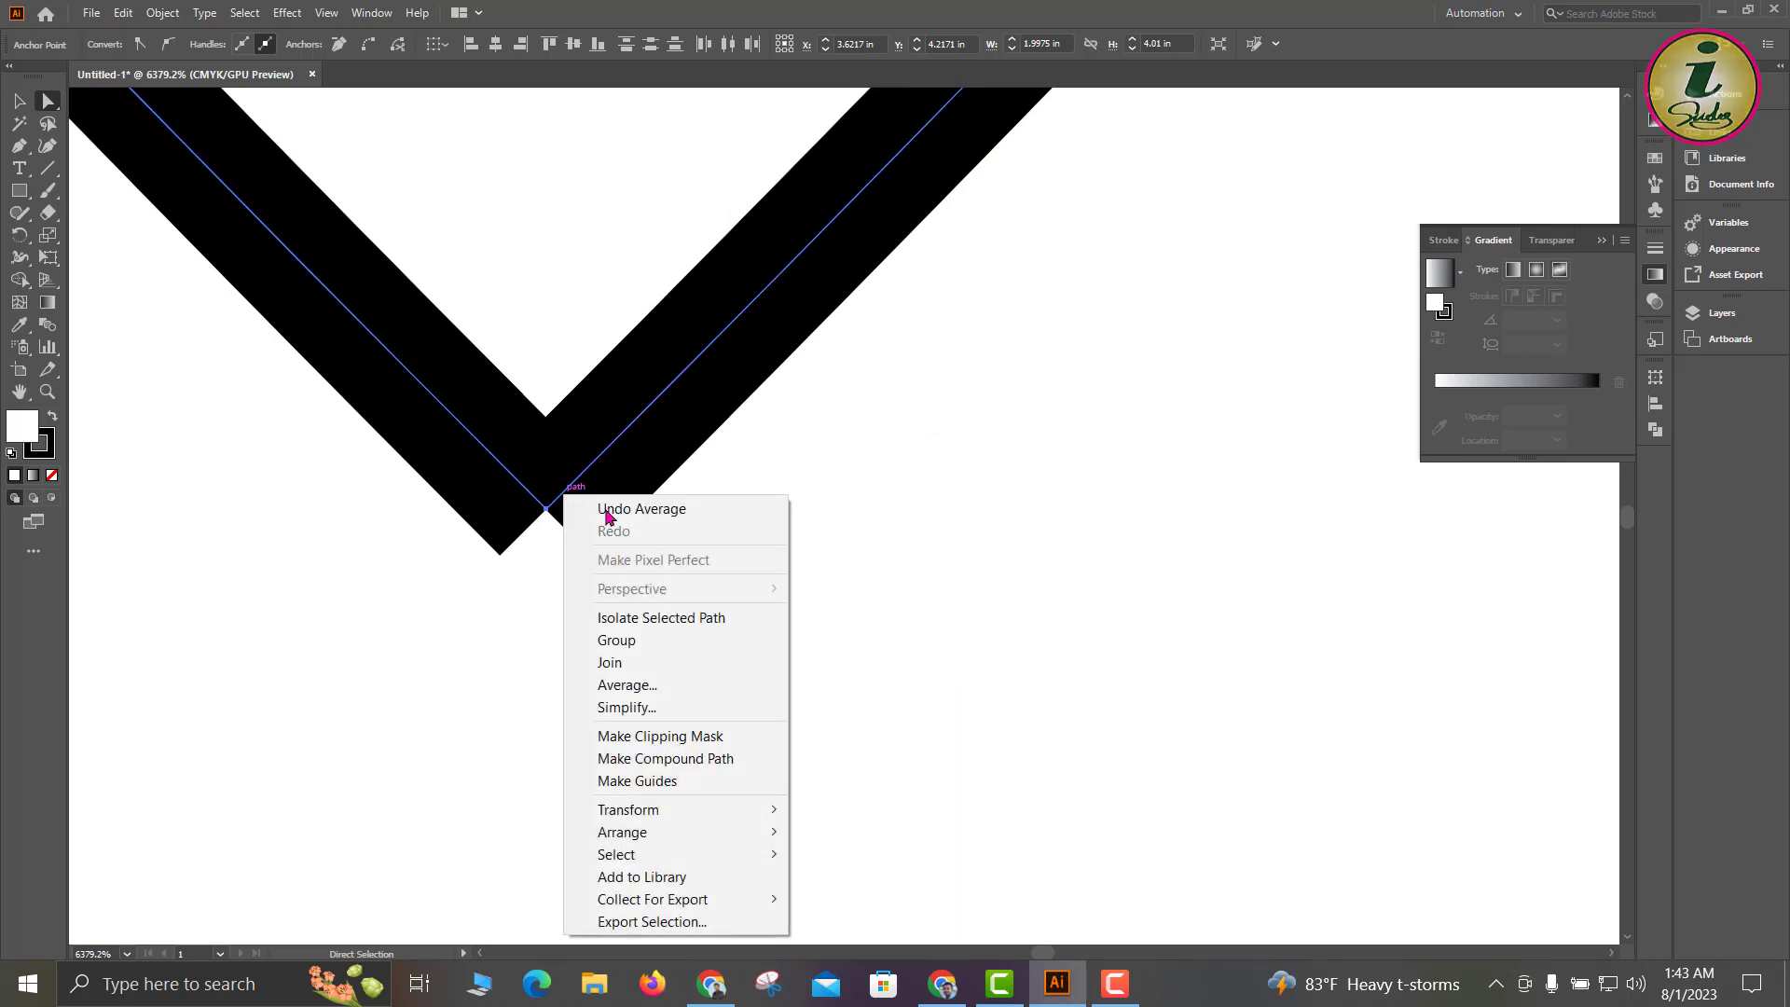
{"action": "left_click", "coordinate": [656, 662]}
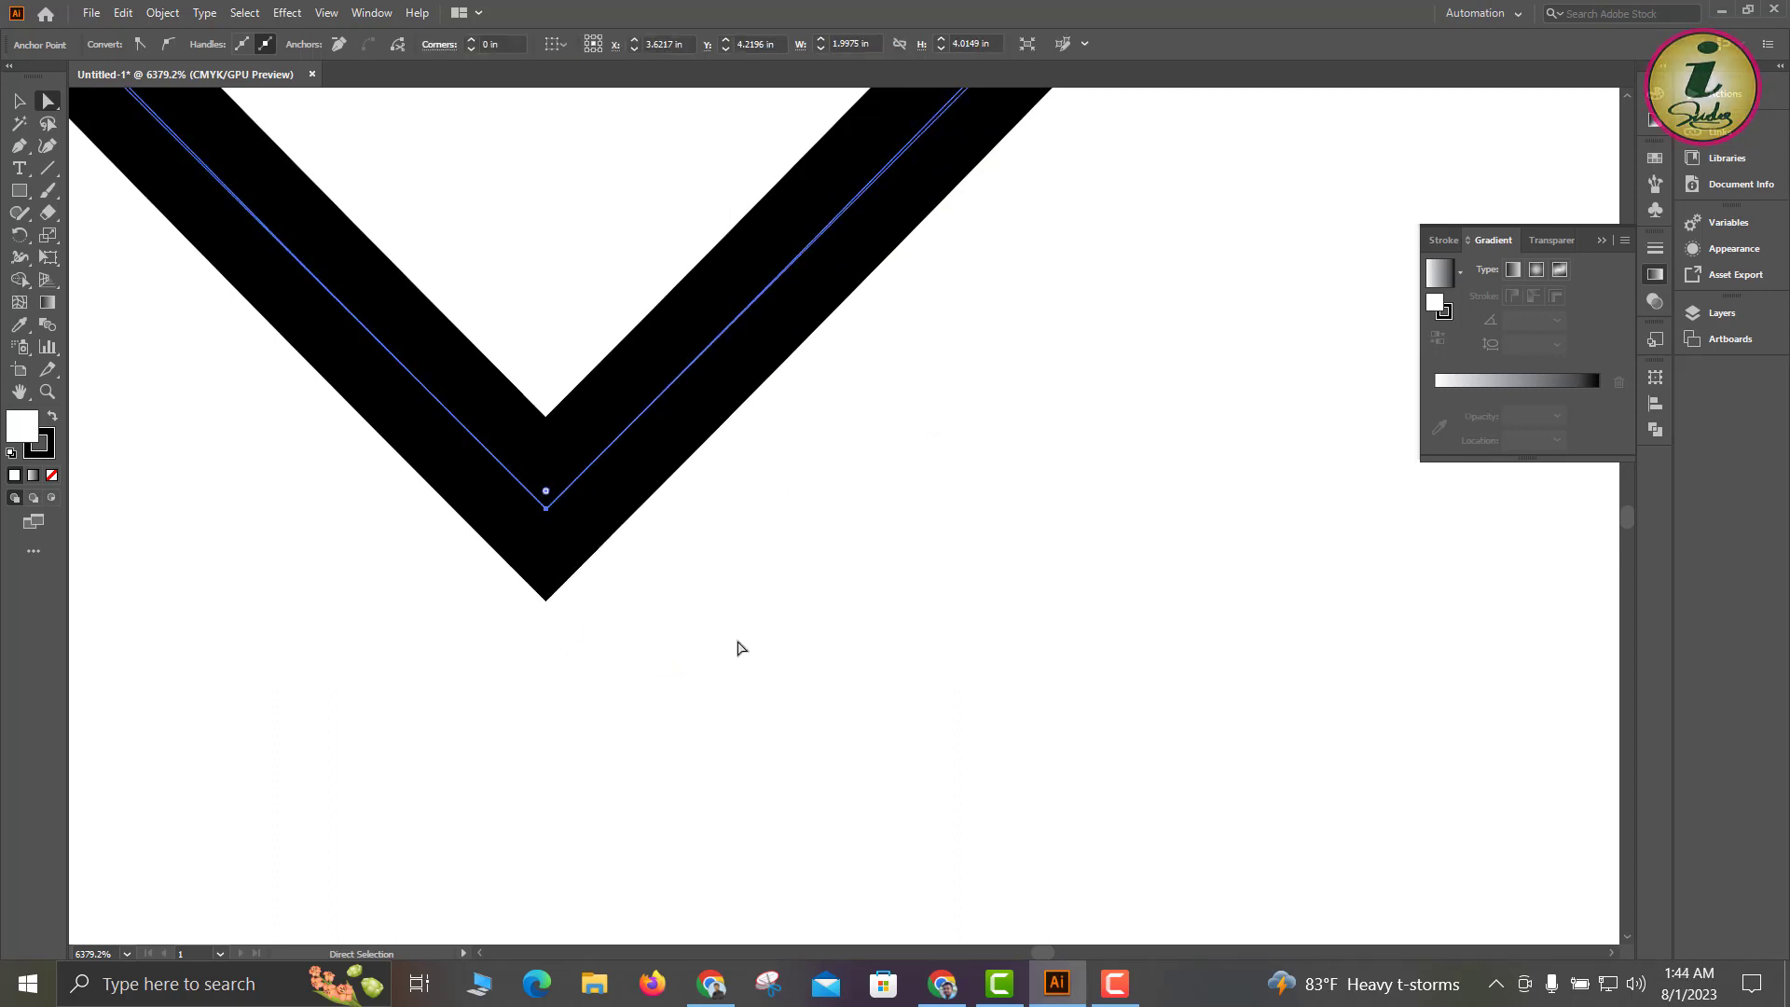
{"action": "left_click", "coordinate": [644, 695]}
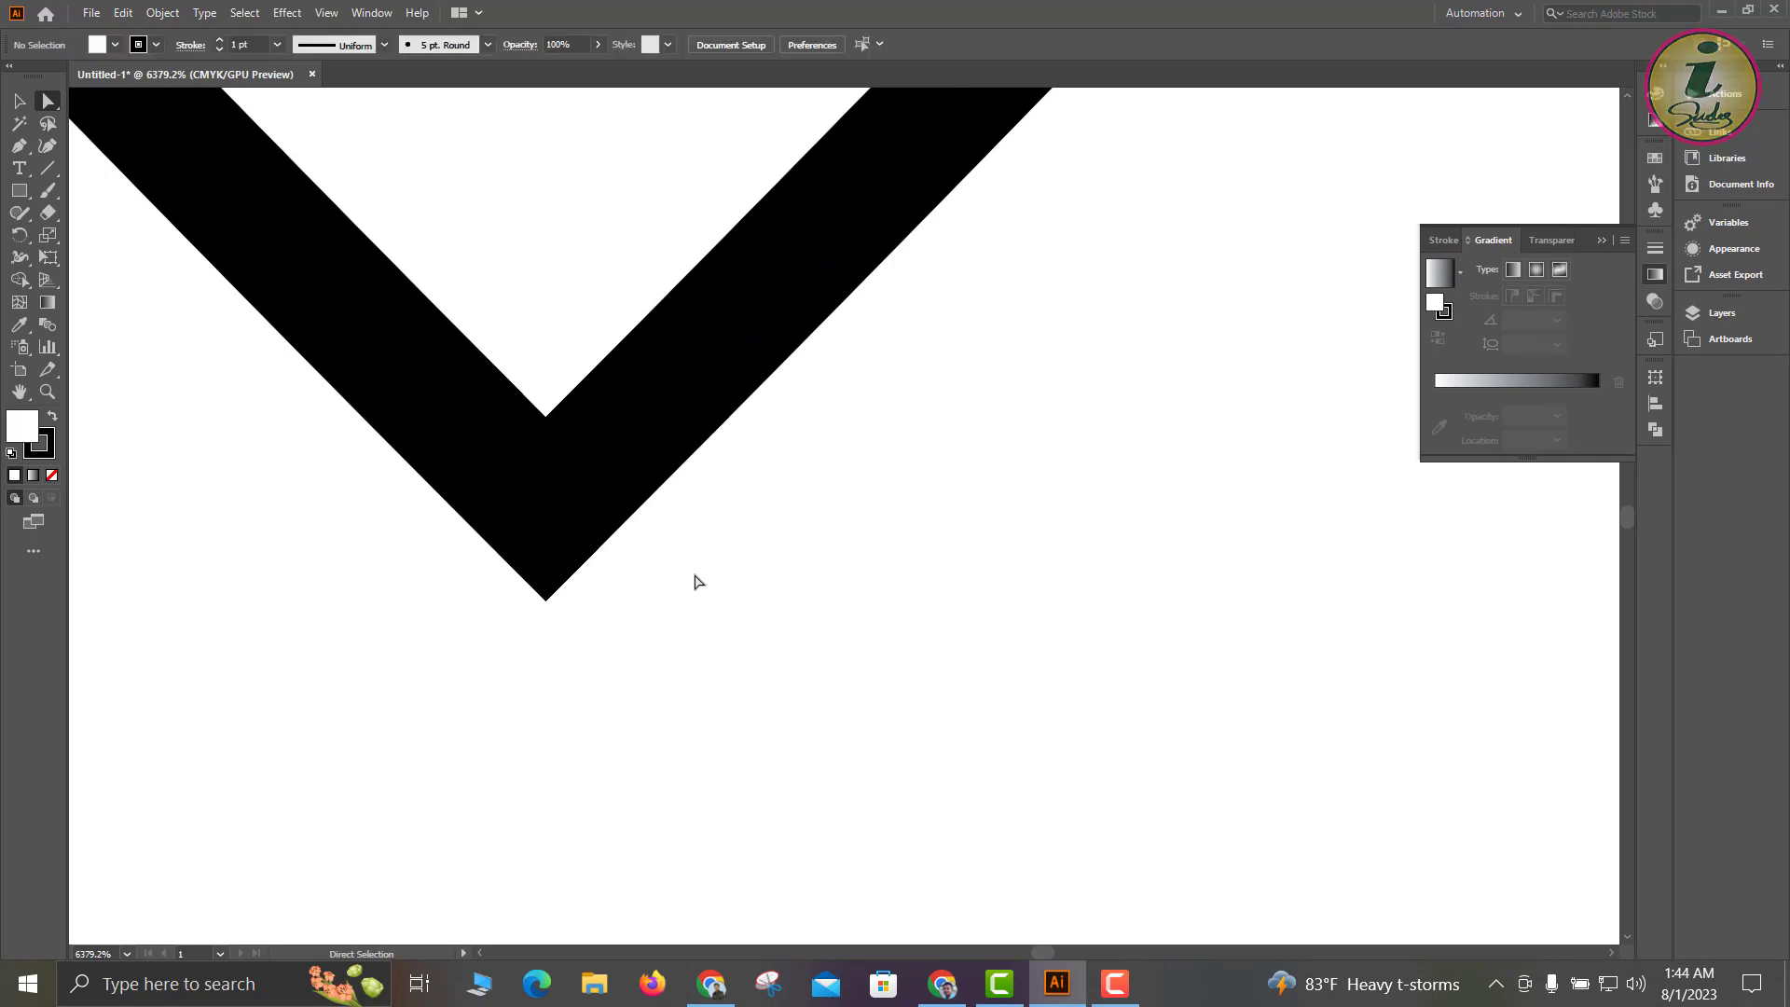
Fill the closed leaf with solid purple and move it off the artboard onto the grey canvas to the right.
{"action": "left_click_drag", "start_coordinate": [804, 720], "coordinate": [317, 75]}
{"action": "left_click_drag", "start_coordinate": [735, 524], "coordinate": [308, 105]}
{"action": "left_click_drag", "start_coordinate": [549, 272], "coordinate": [527, 250]}
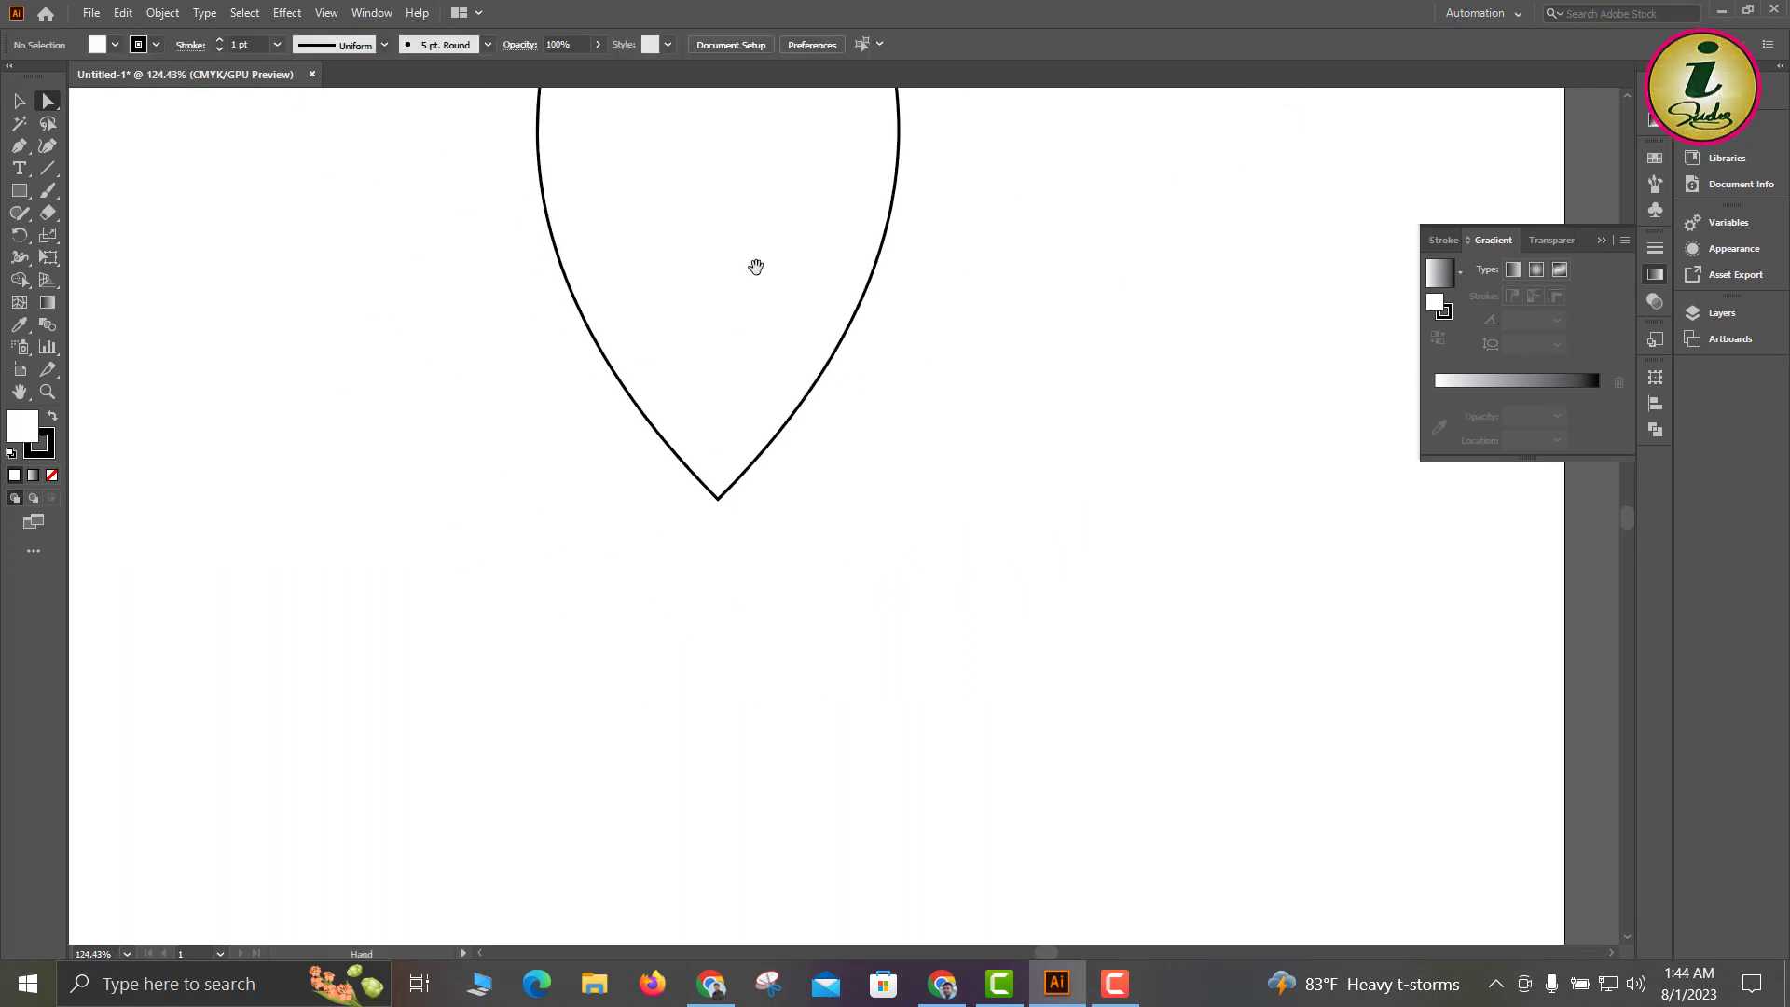
{"action": "left_click_drag", "start_coordinate": [756, 267], "coordinate": [602, 450]}
{"action": "left_click_drag", "start_coordinate": [696, 503], "coordinate": [553, 363]}
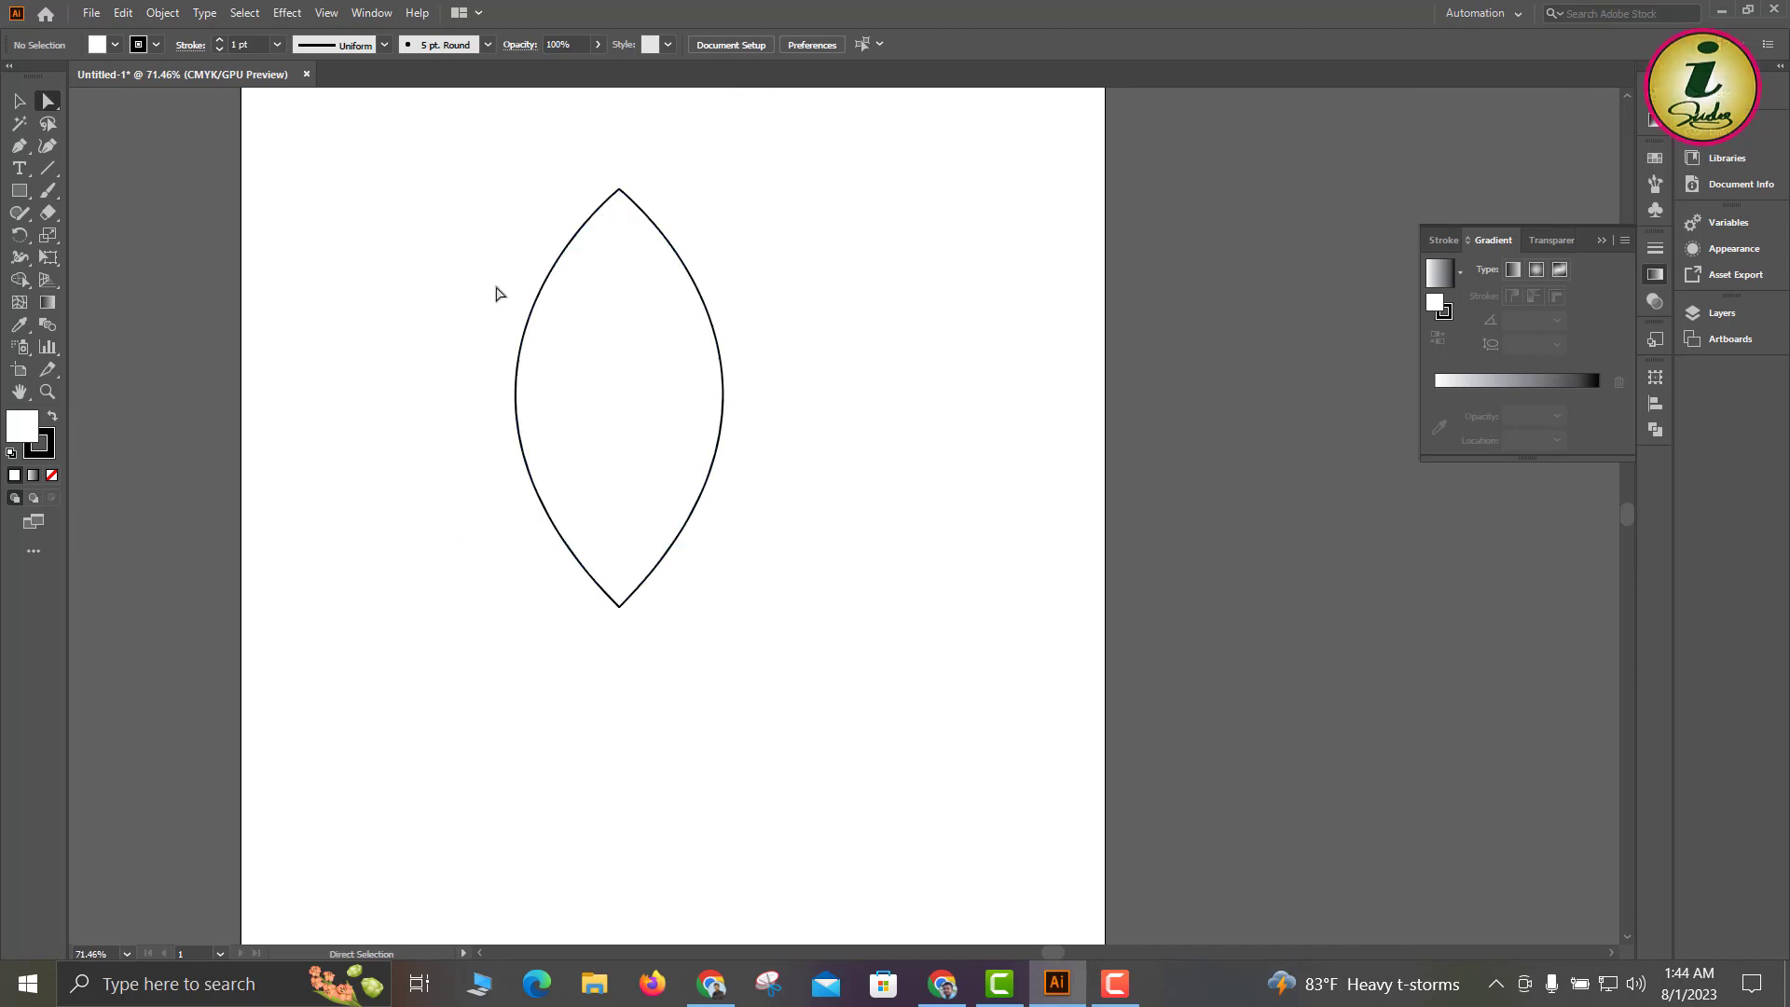
{"action": "left_click", "coordinate": [608, 217]}
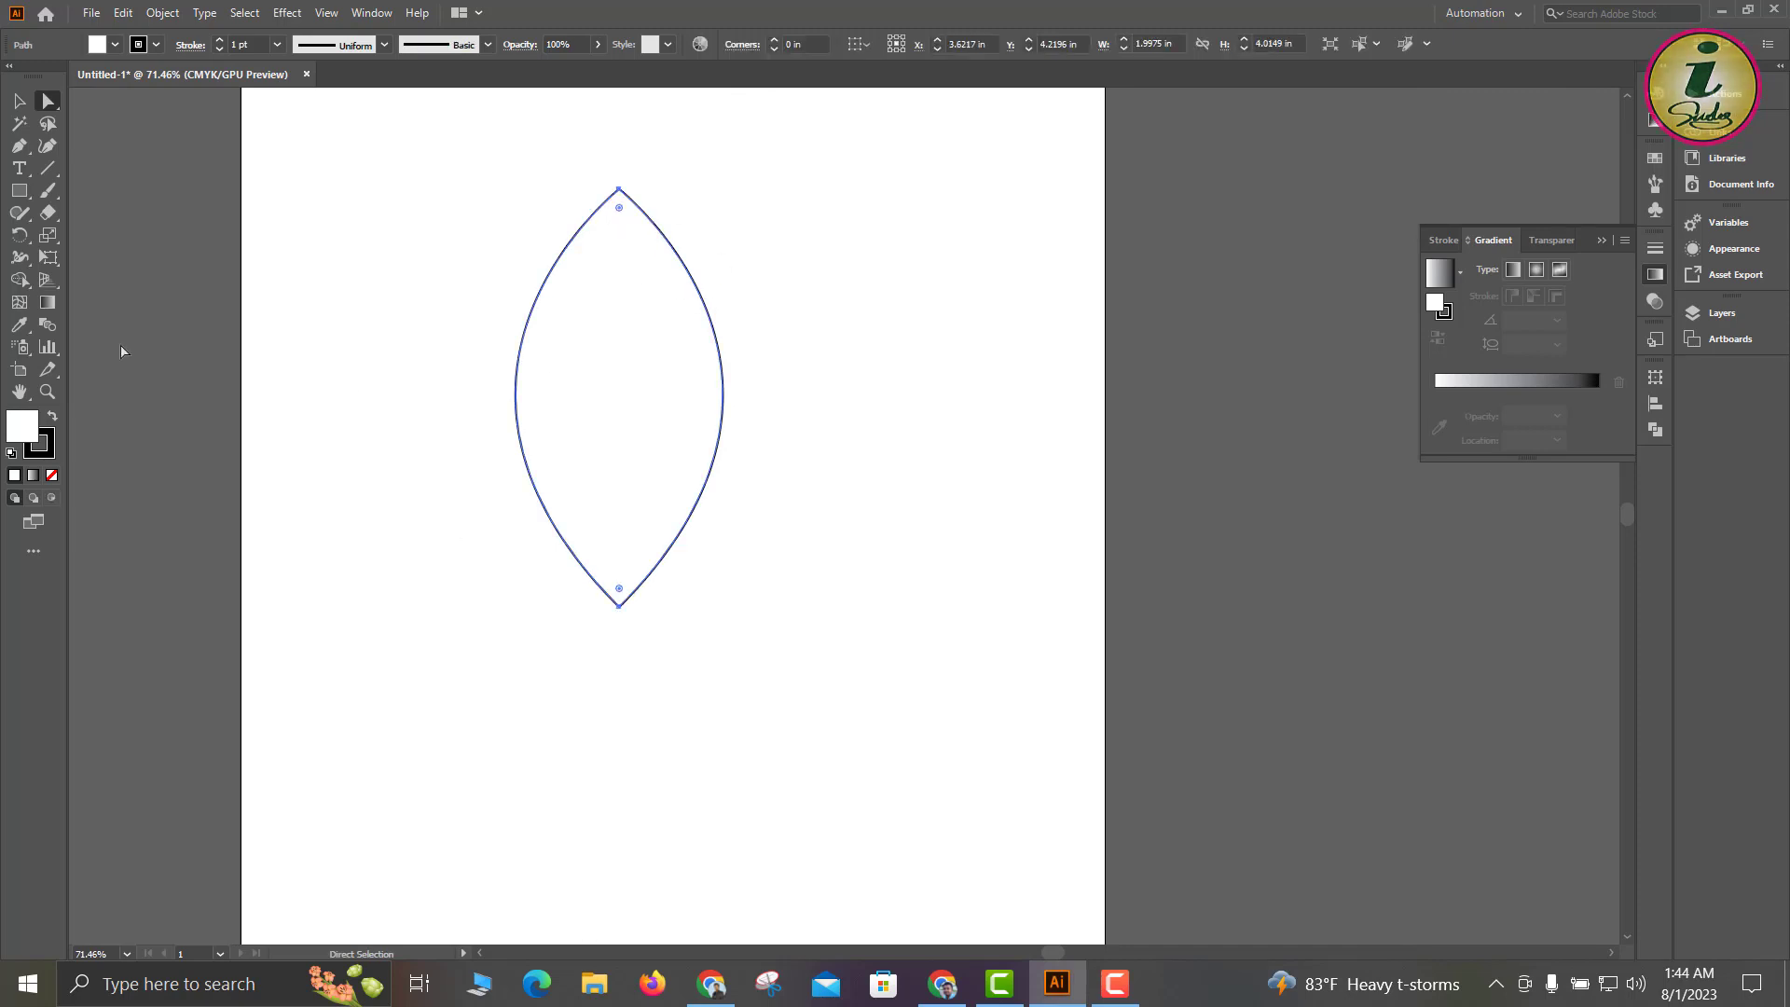
{"action": "double_click", "coordinate": [21, 431]}
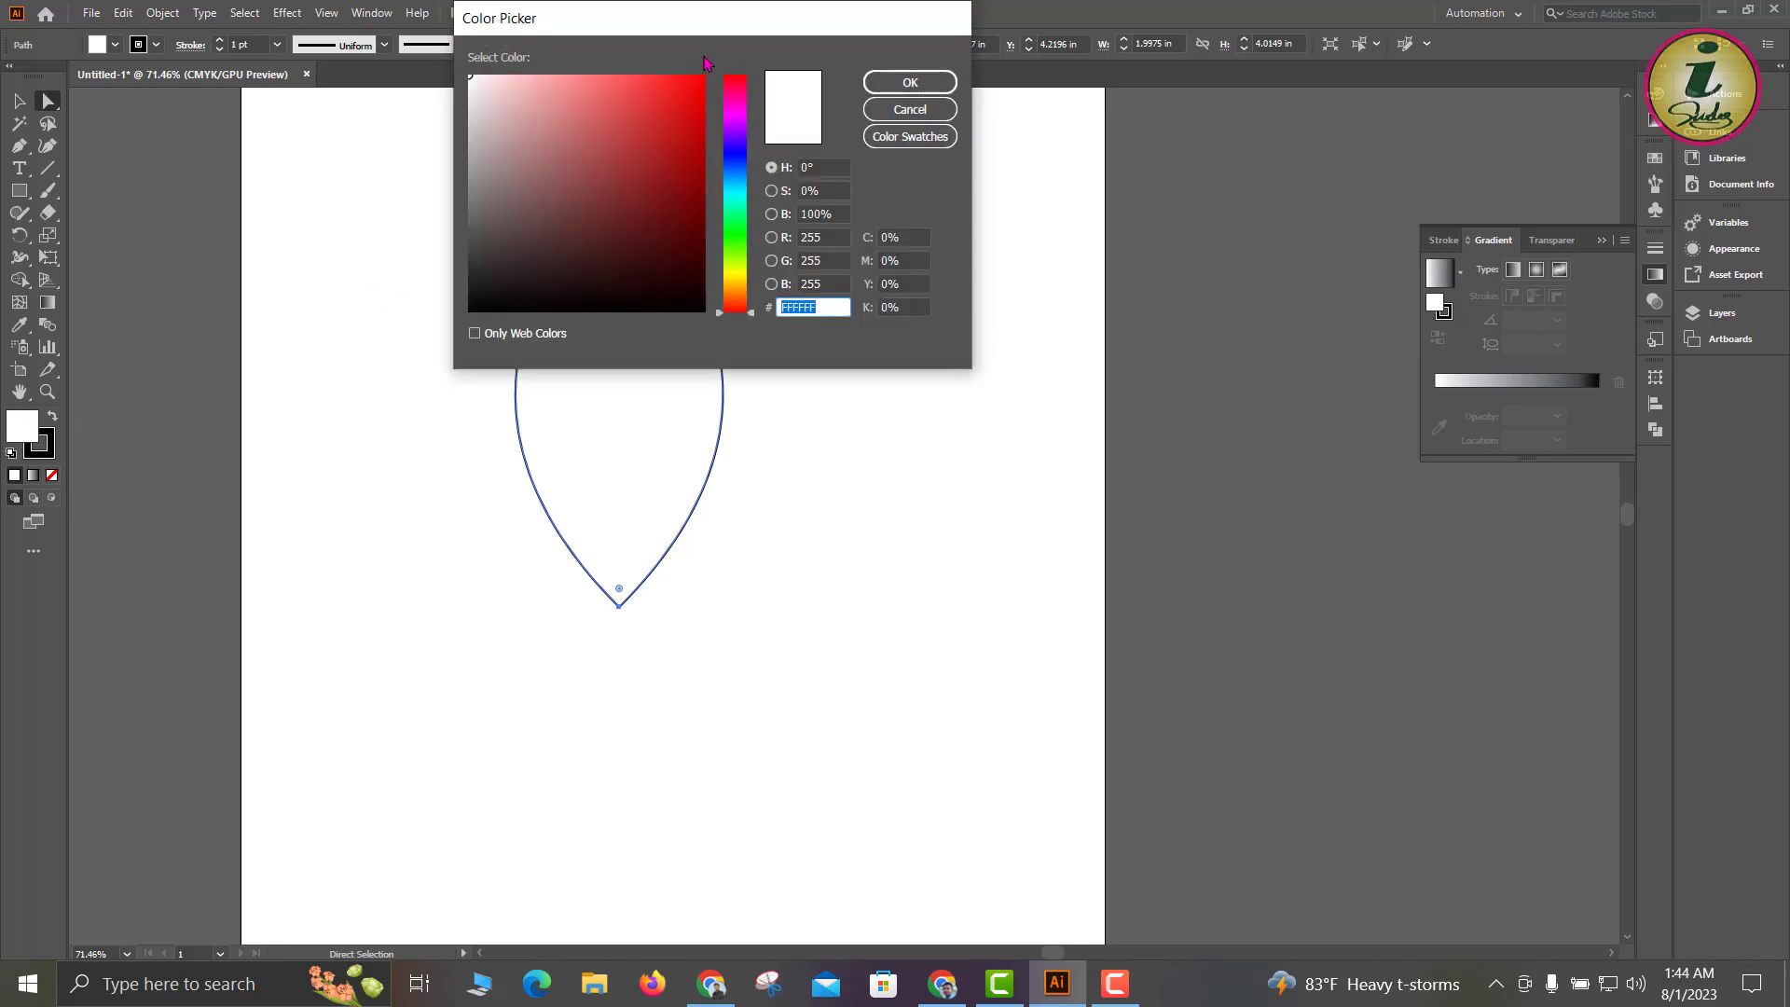
{"action": "mouse_move", "coordinate": [686, 119]}
{"action": "left_mouse_down"}
{"action": "mouse_move", "coordinate": [704, 80]}
{"action": "mouse_move", "coordinate": [730, 136]}
{"action": "left_mouse_up"}
{"action": "left_click", "coordinate": [906, 83]}
{"action": "key", "text": "v"}
{"action": "key", "text": "ctrl+shift+a"}
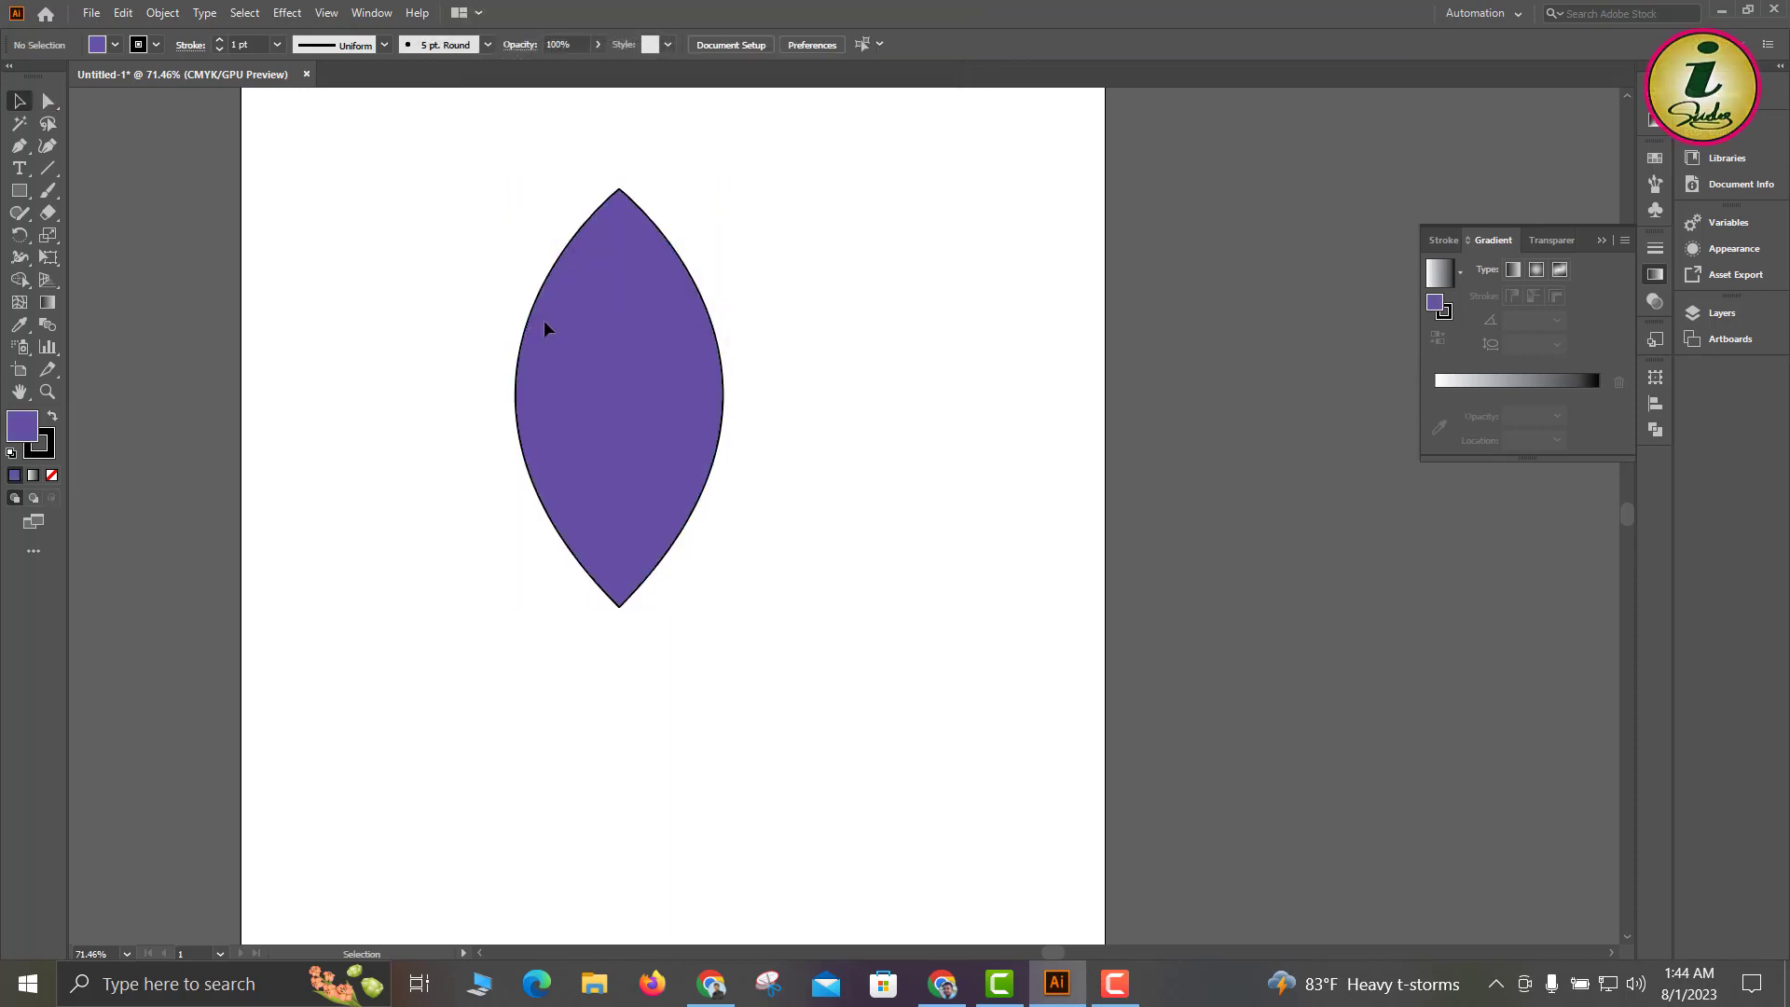
{"action": "left_click_drag", "start_coordinate": [607, 412], "coordinate": [1230, 473]}
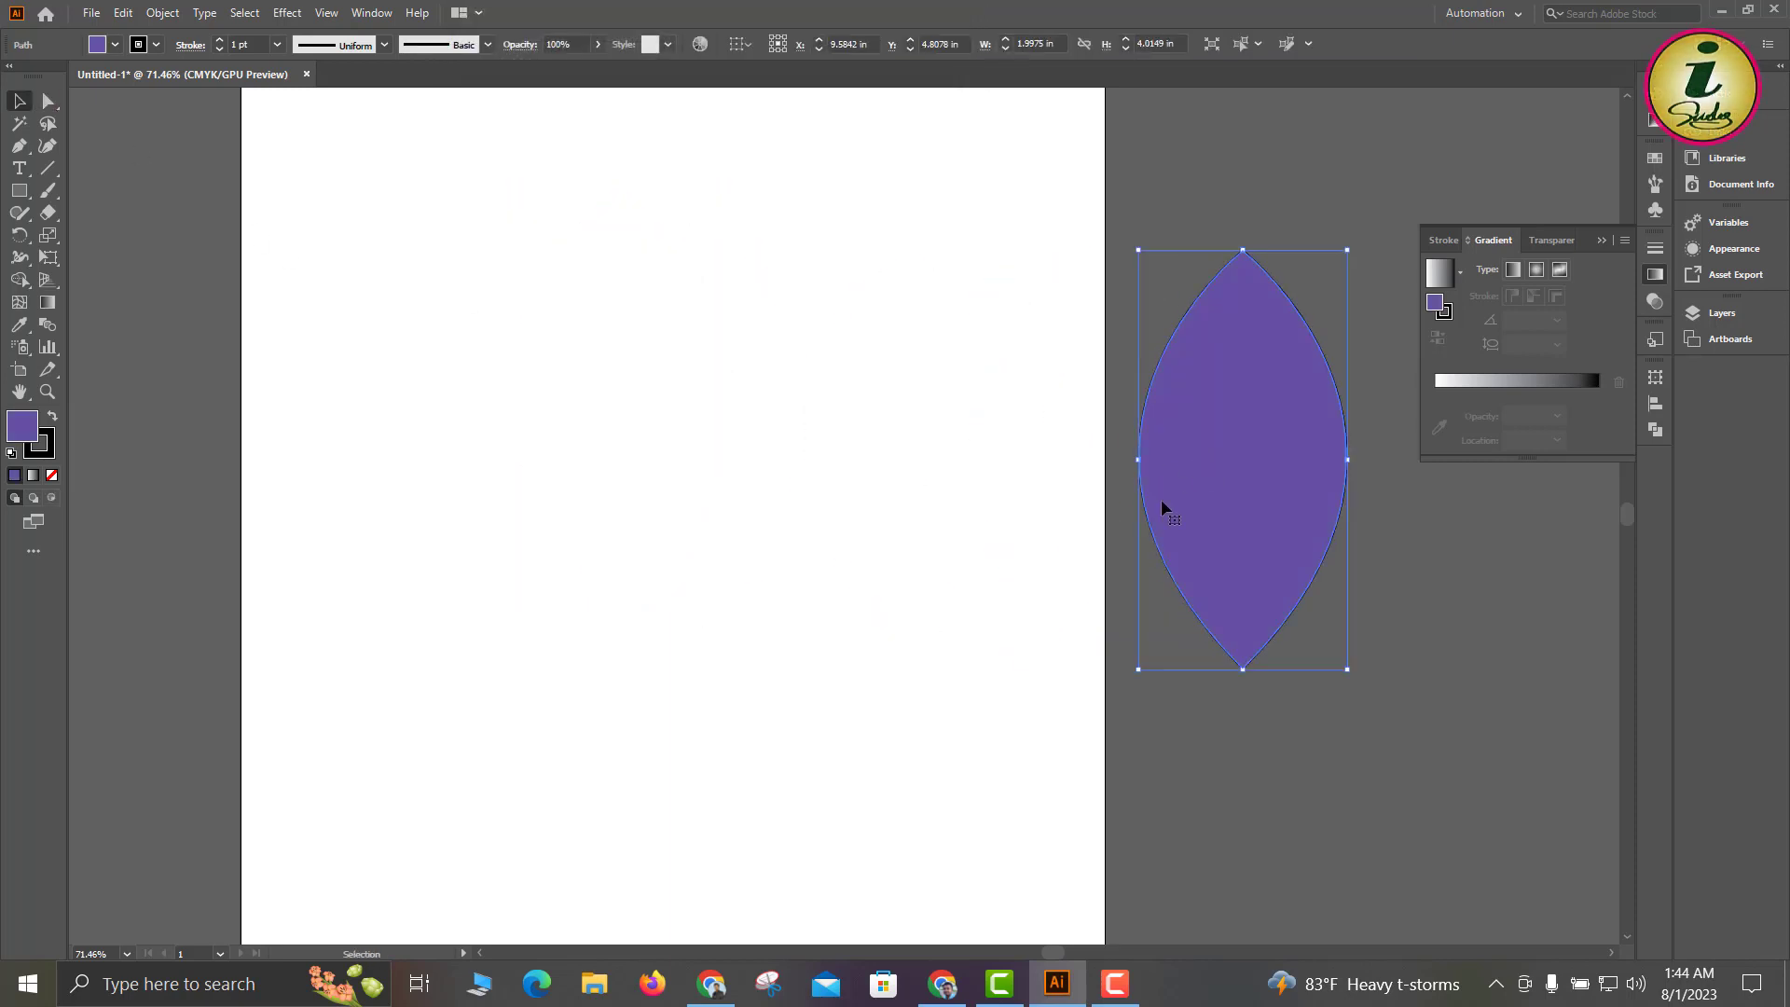
{"action": "left_click", "coordinate": [858, 478]}
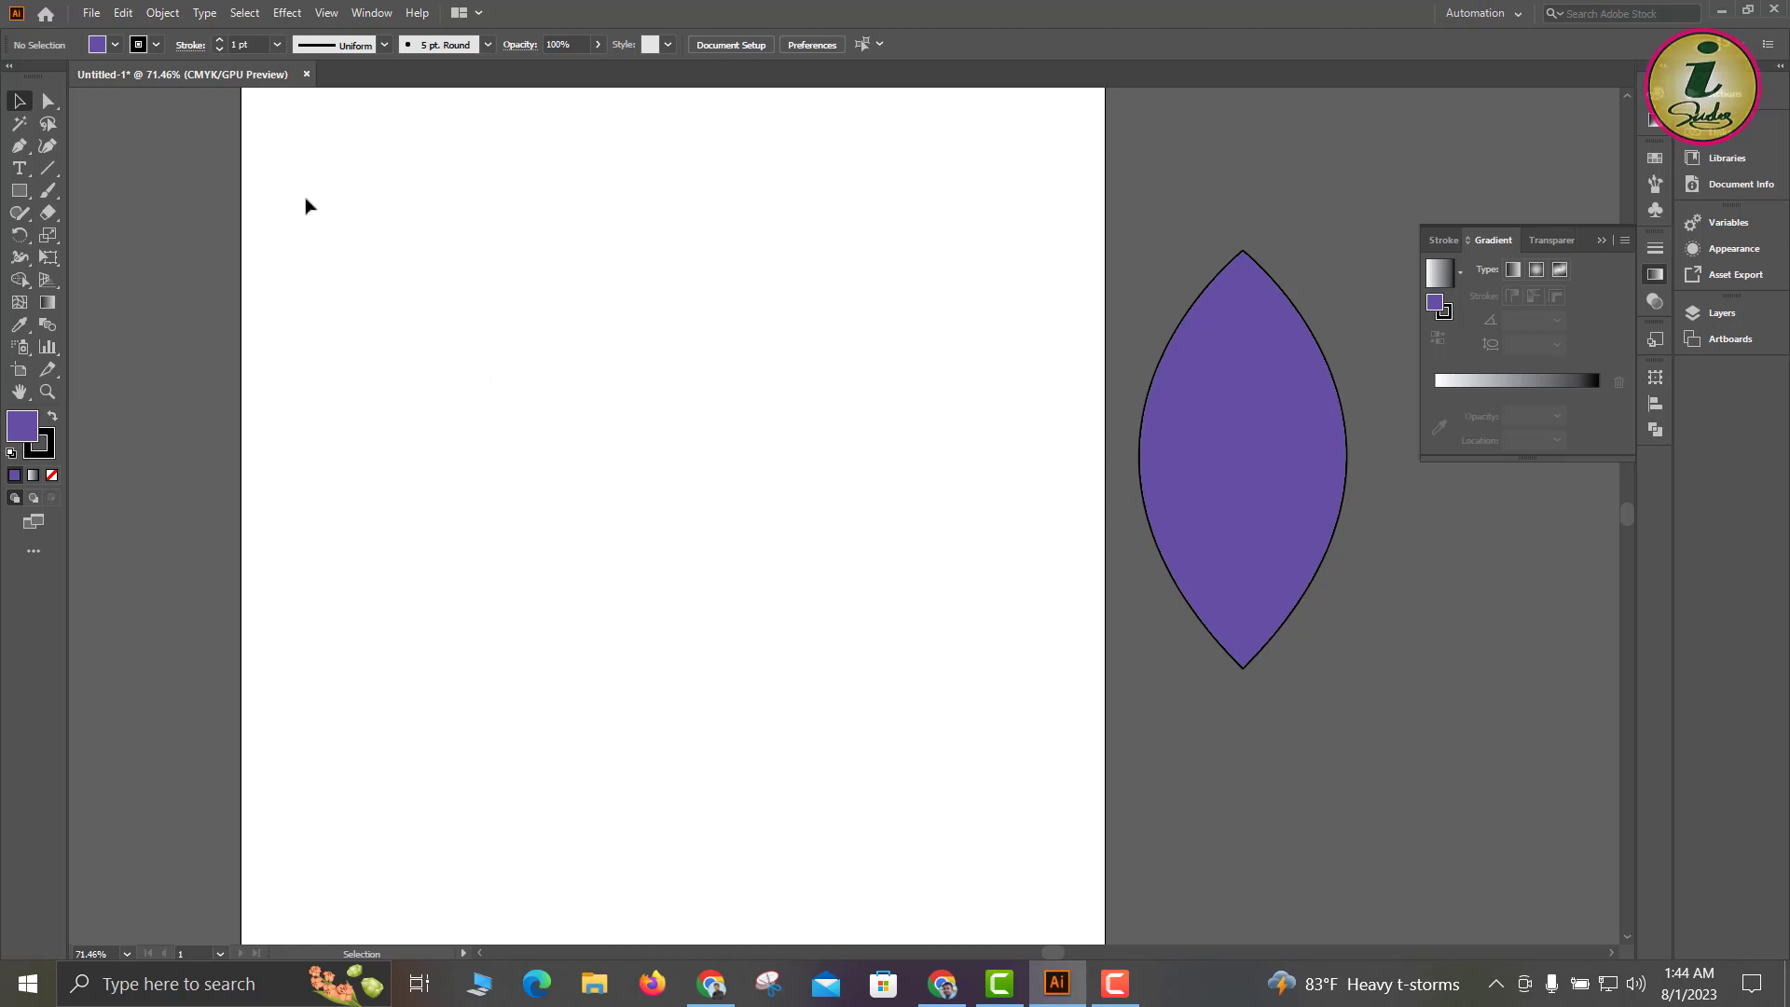
Draw a downward-bowed Pen curve about 4.74 in across and a shallower return curve above it, retracting each outgoing handle.
{"action": "left_click", "coordinate": [20, 147]}
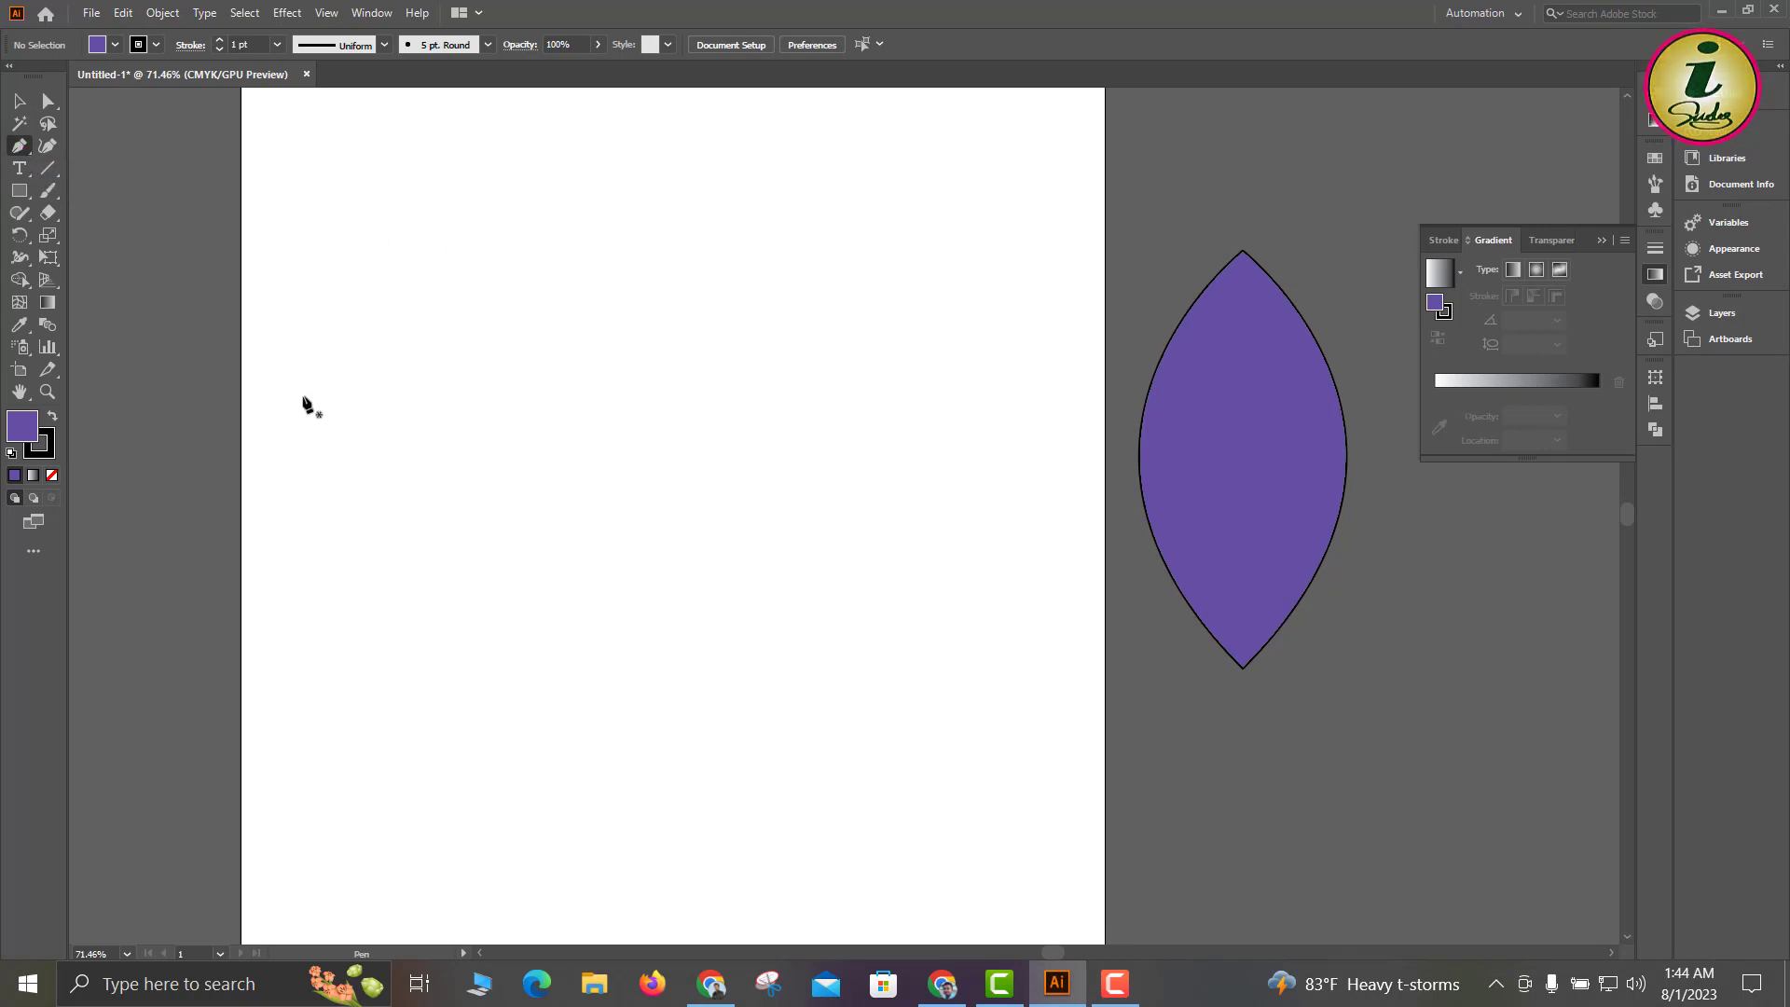
{"action": "left_click", "coordinate": [359, 358]}
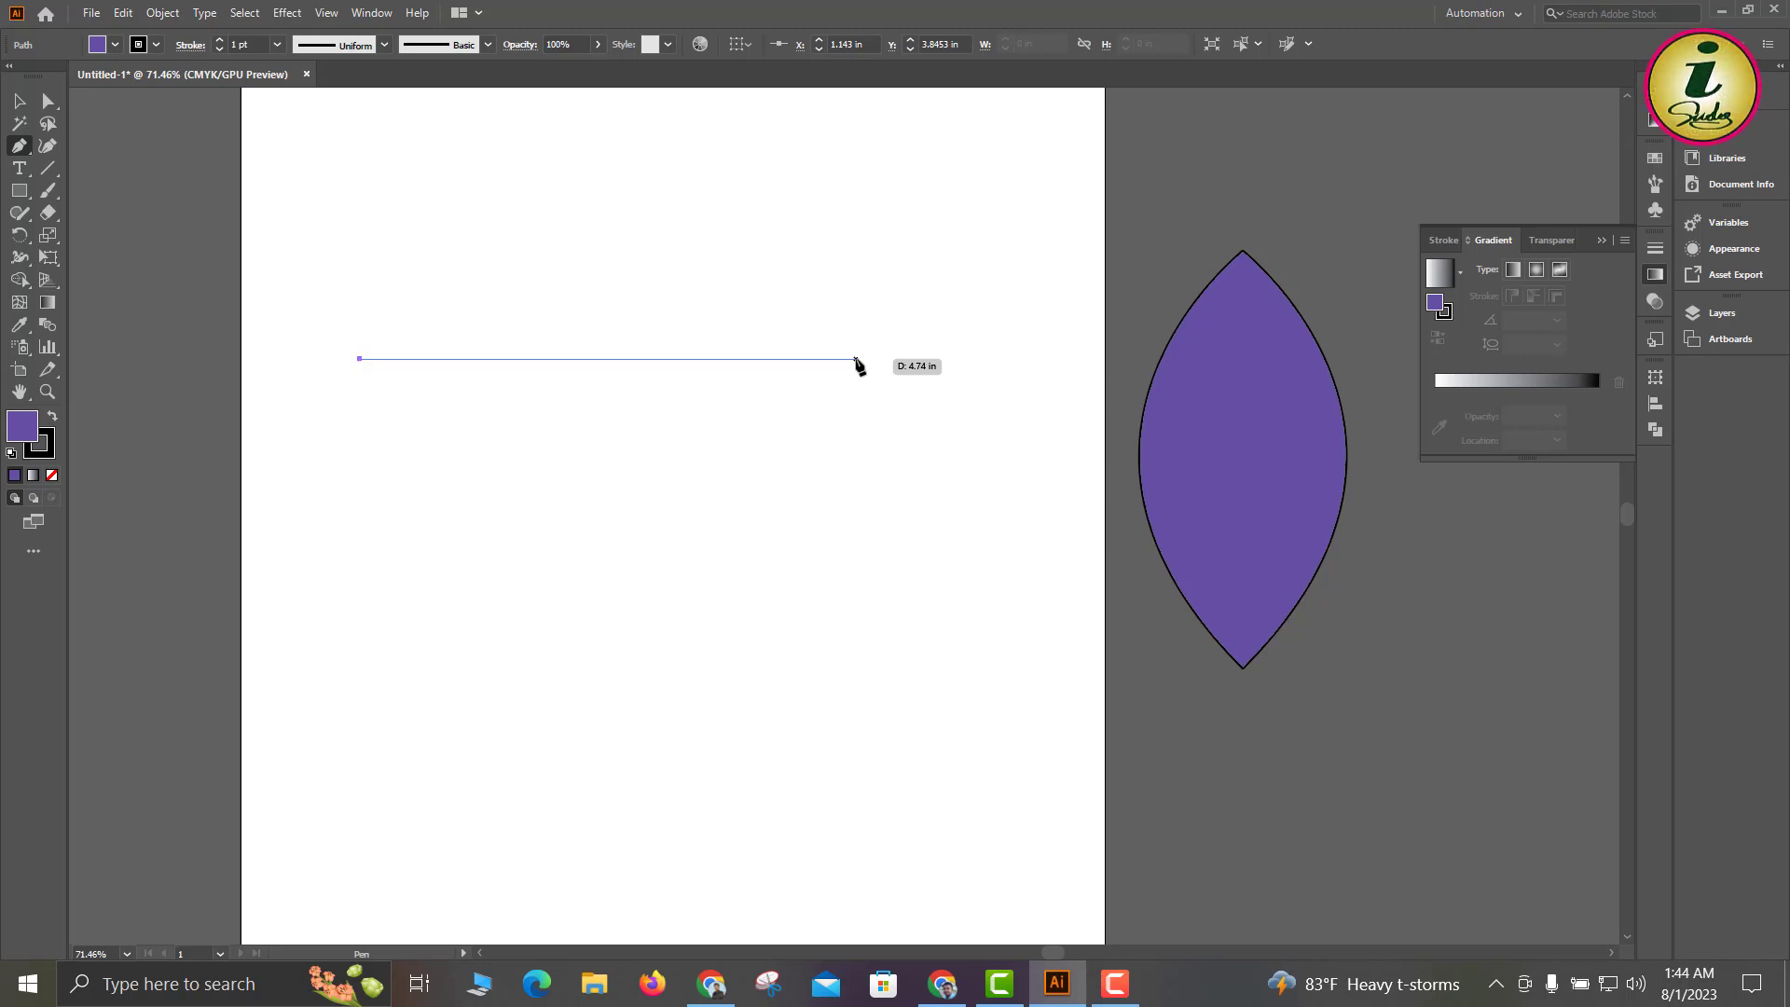
{"action": "left_click_drag", "start_coordinate": [856, 359], "coordinate": [1200, 225]}
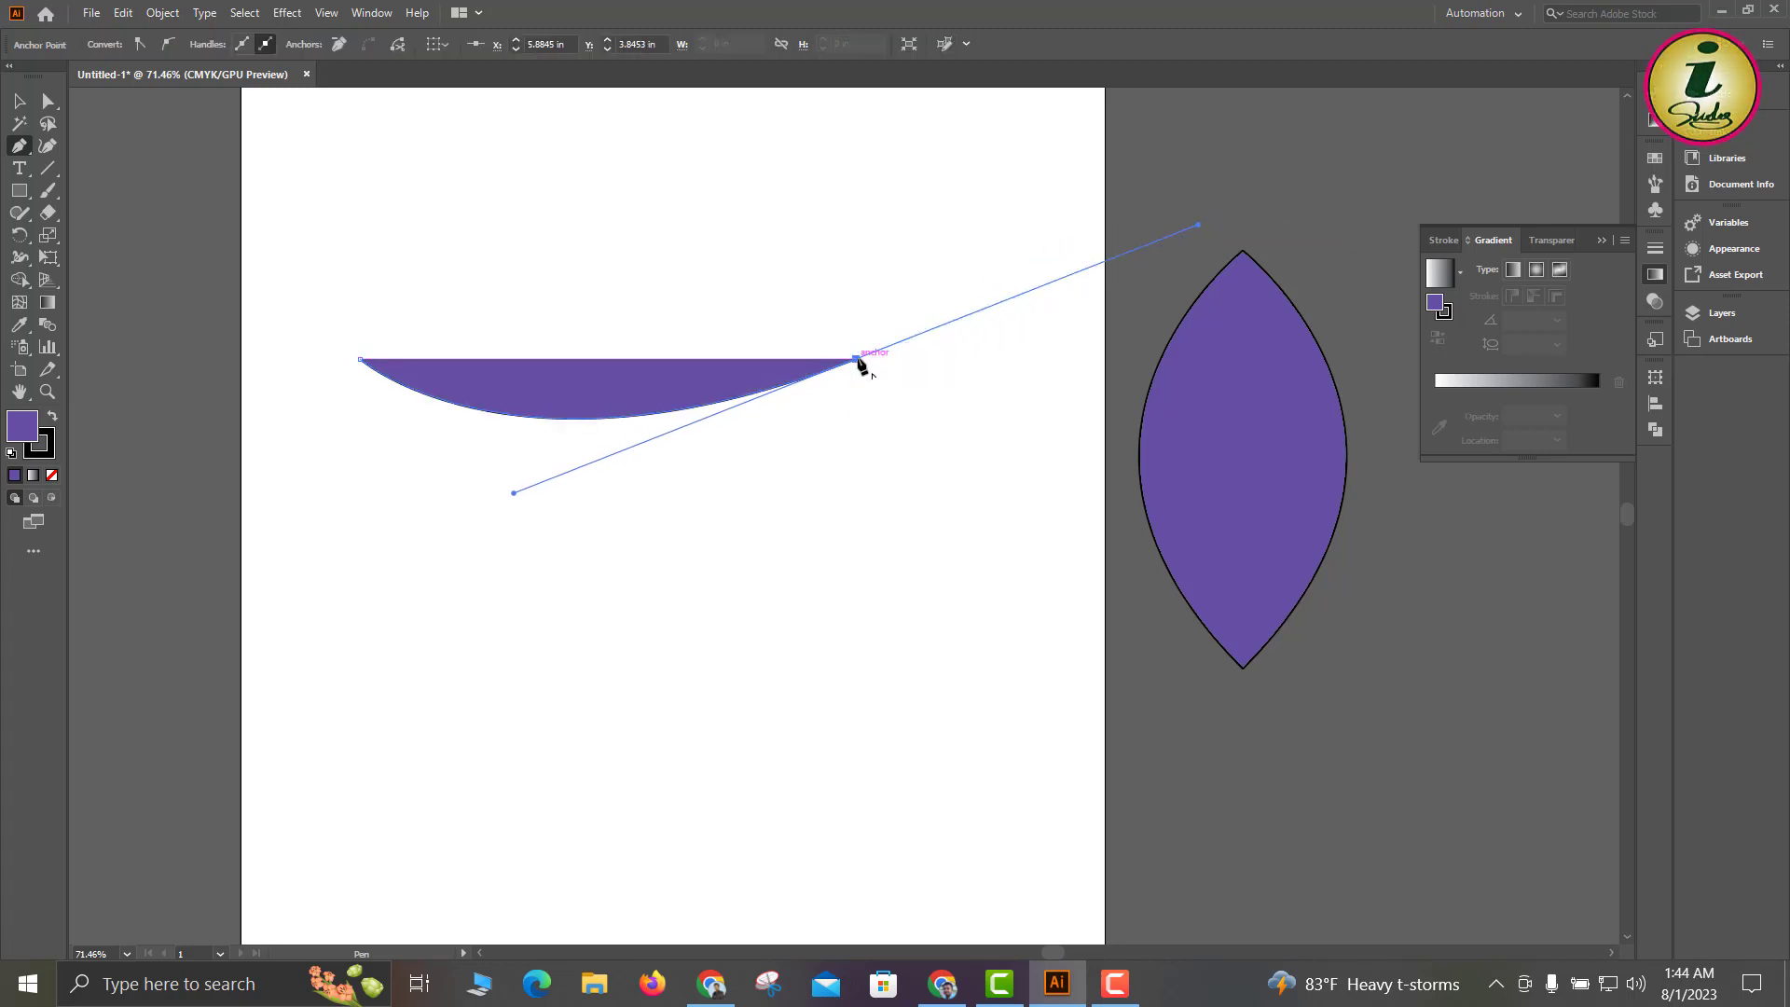
{"action": "left_click_drag", "start_coordinate": [856, 360], "coordinate": [242, 249]}
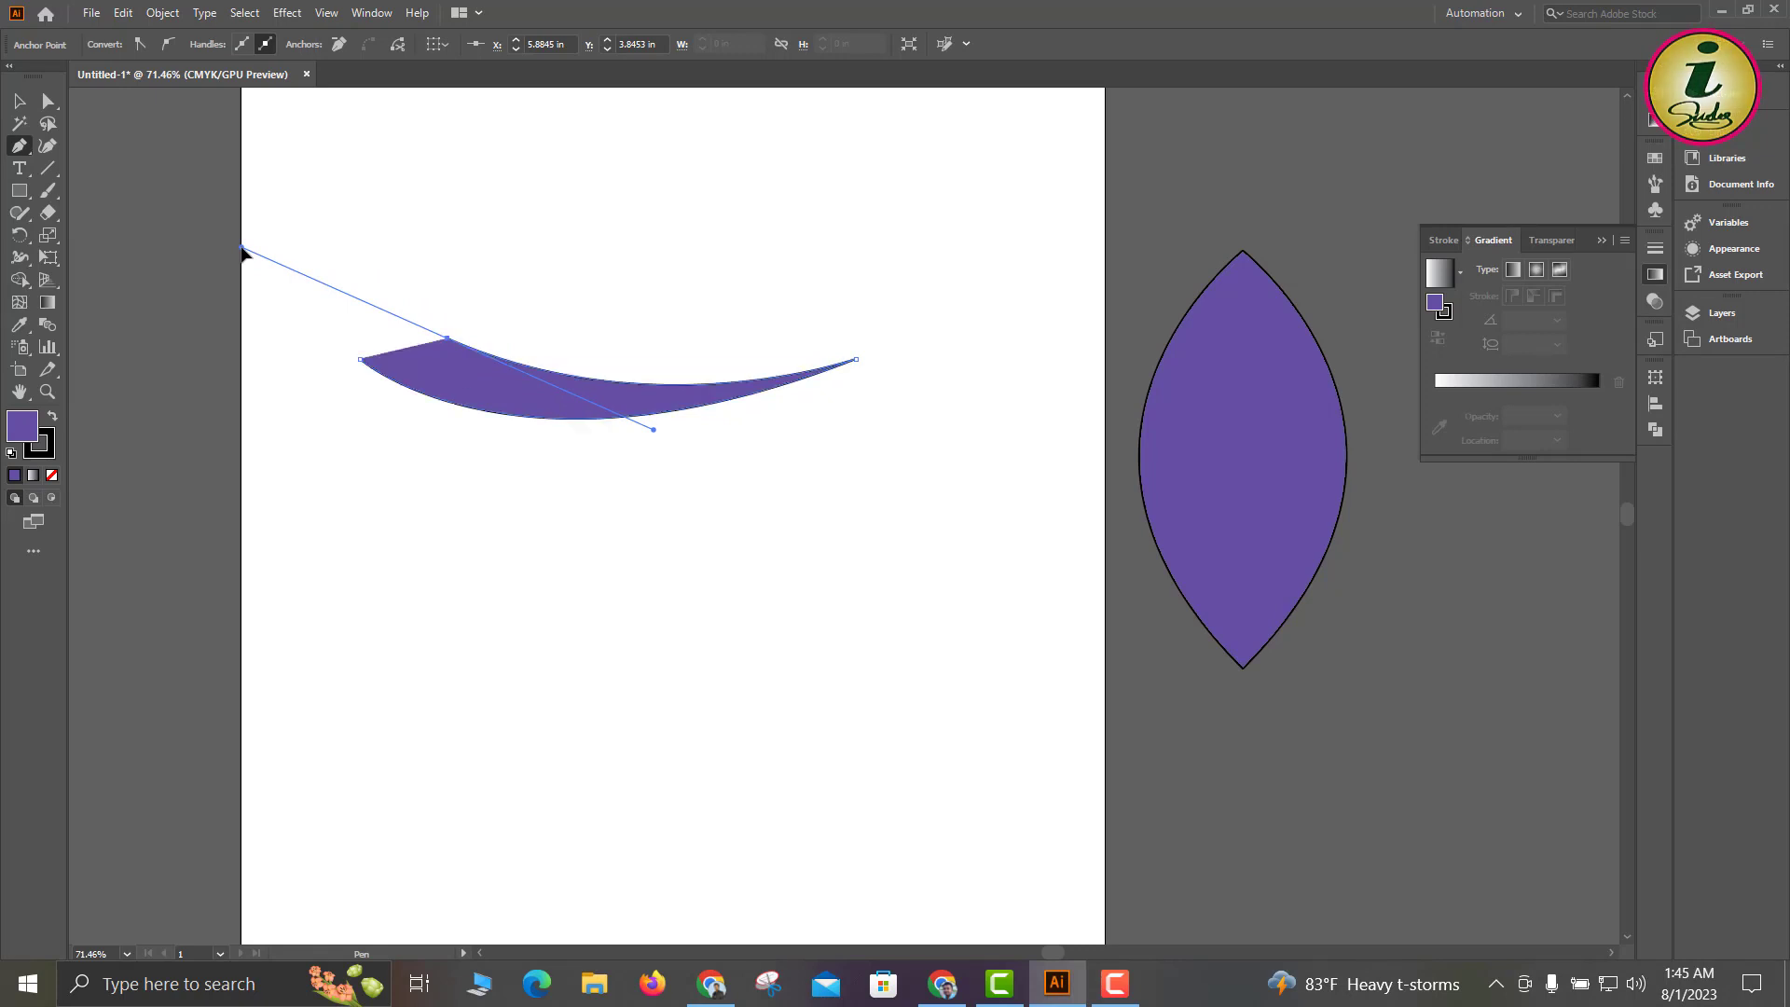
{"action": "left_click", "coordinate": [446, 341]}
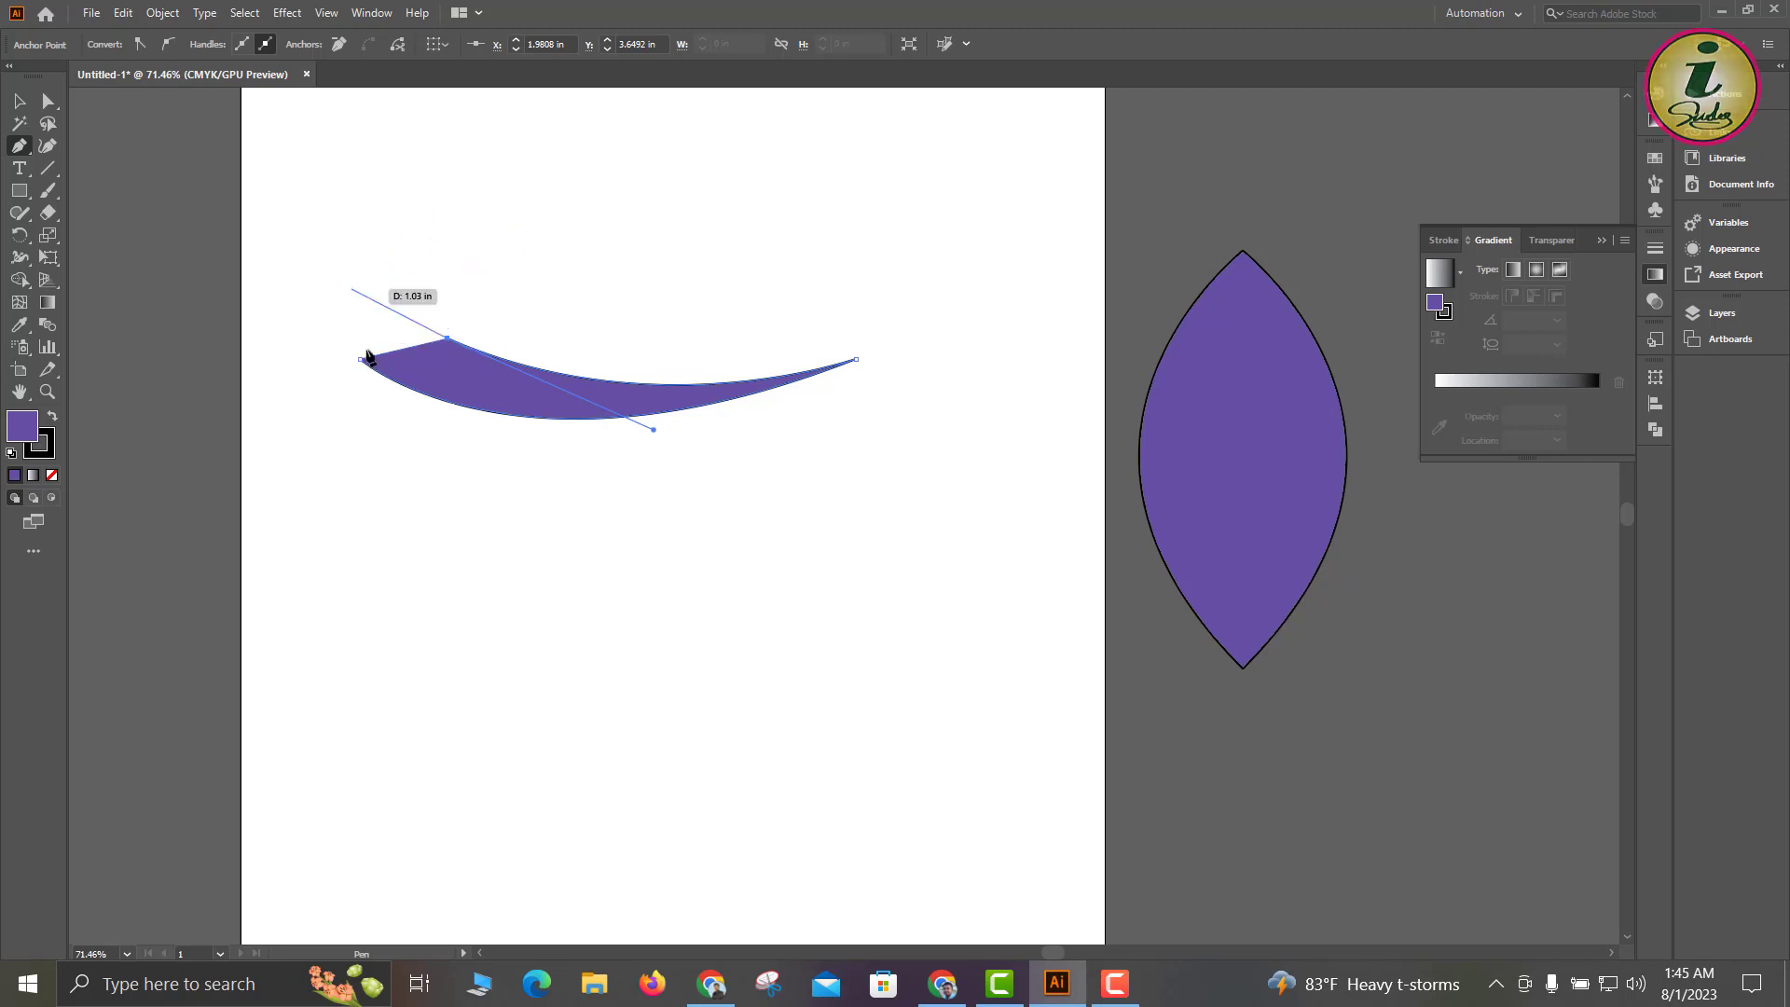
Close the crescent path with a straight segment back to its starting anchor point.
{"action": "key", "text": "ctrl+space"}
{"action": "left_click_drag", "start_coordinate": [382, 347], "coordinate": [804, 692]}
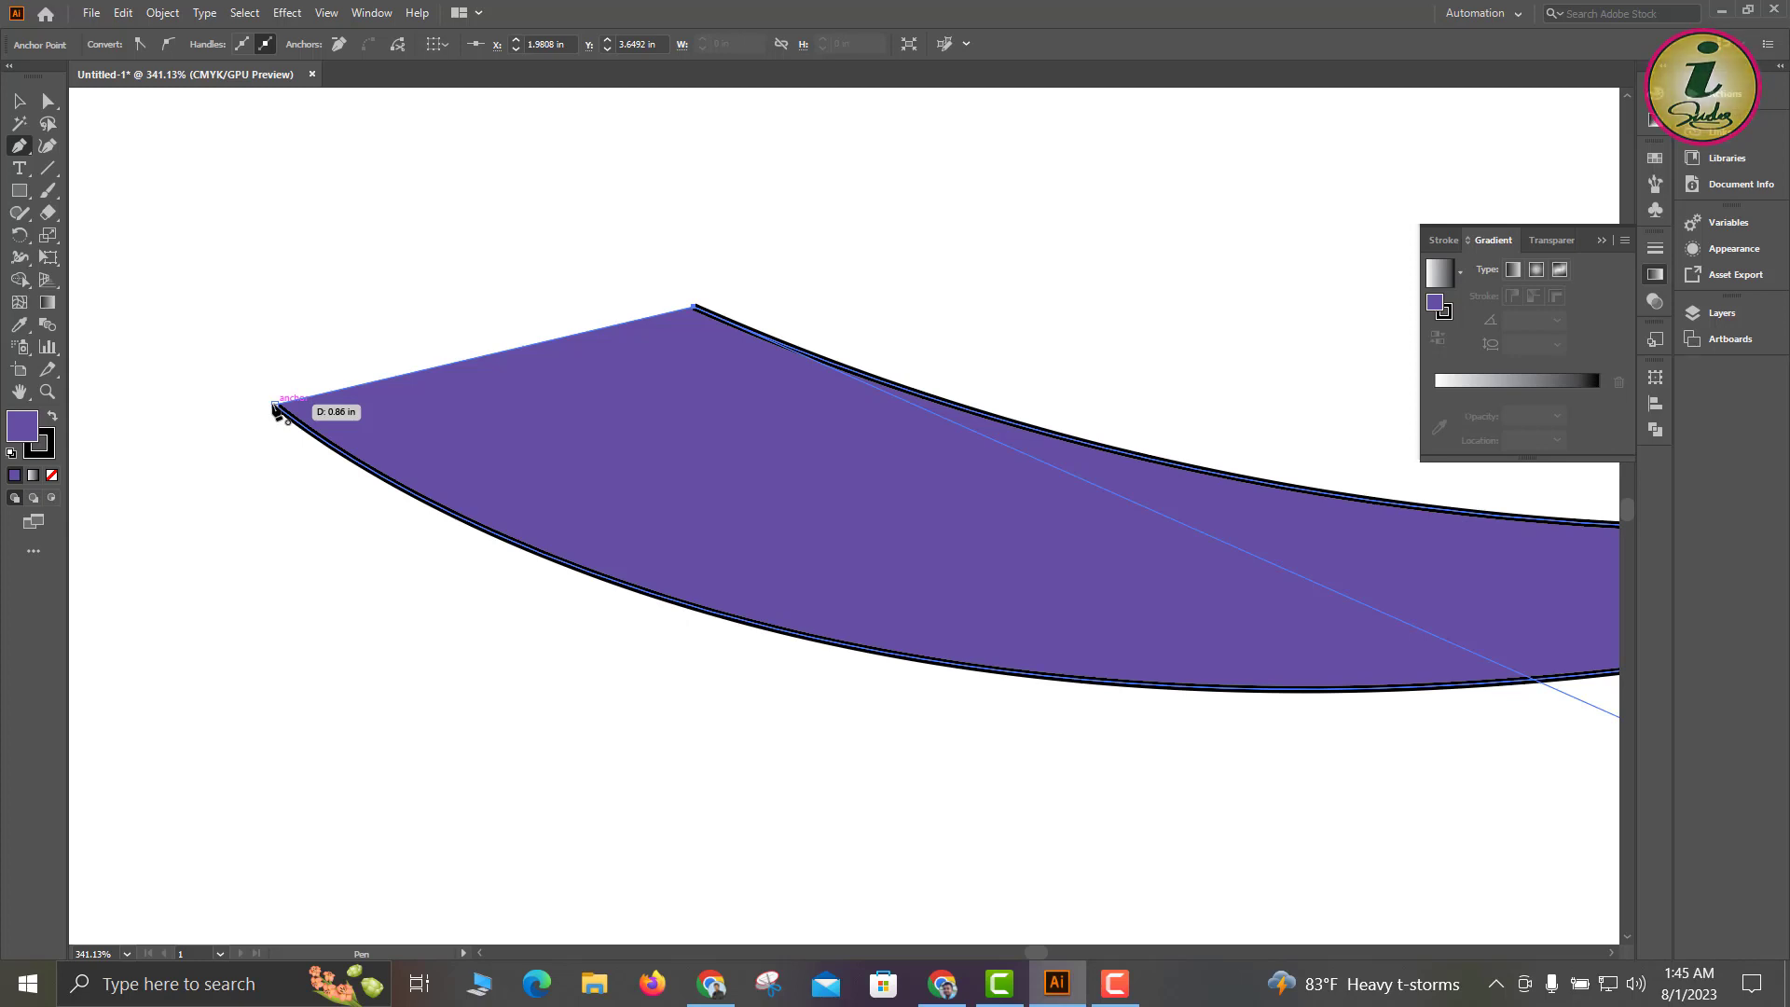
{"action": "left_click_drag", "start_coordinate": [282, 411], "coordinate": [741, 504]}
{"action": "left_click_drag", "start_coordinate": [604, 470], "coordinate": [1066, 895]}
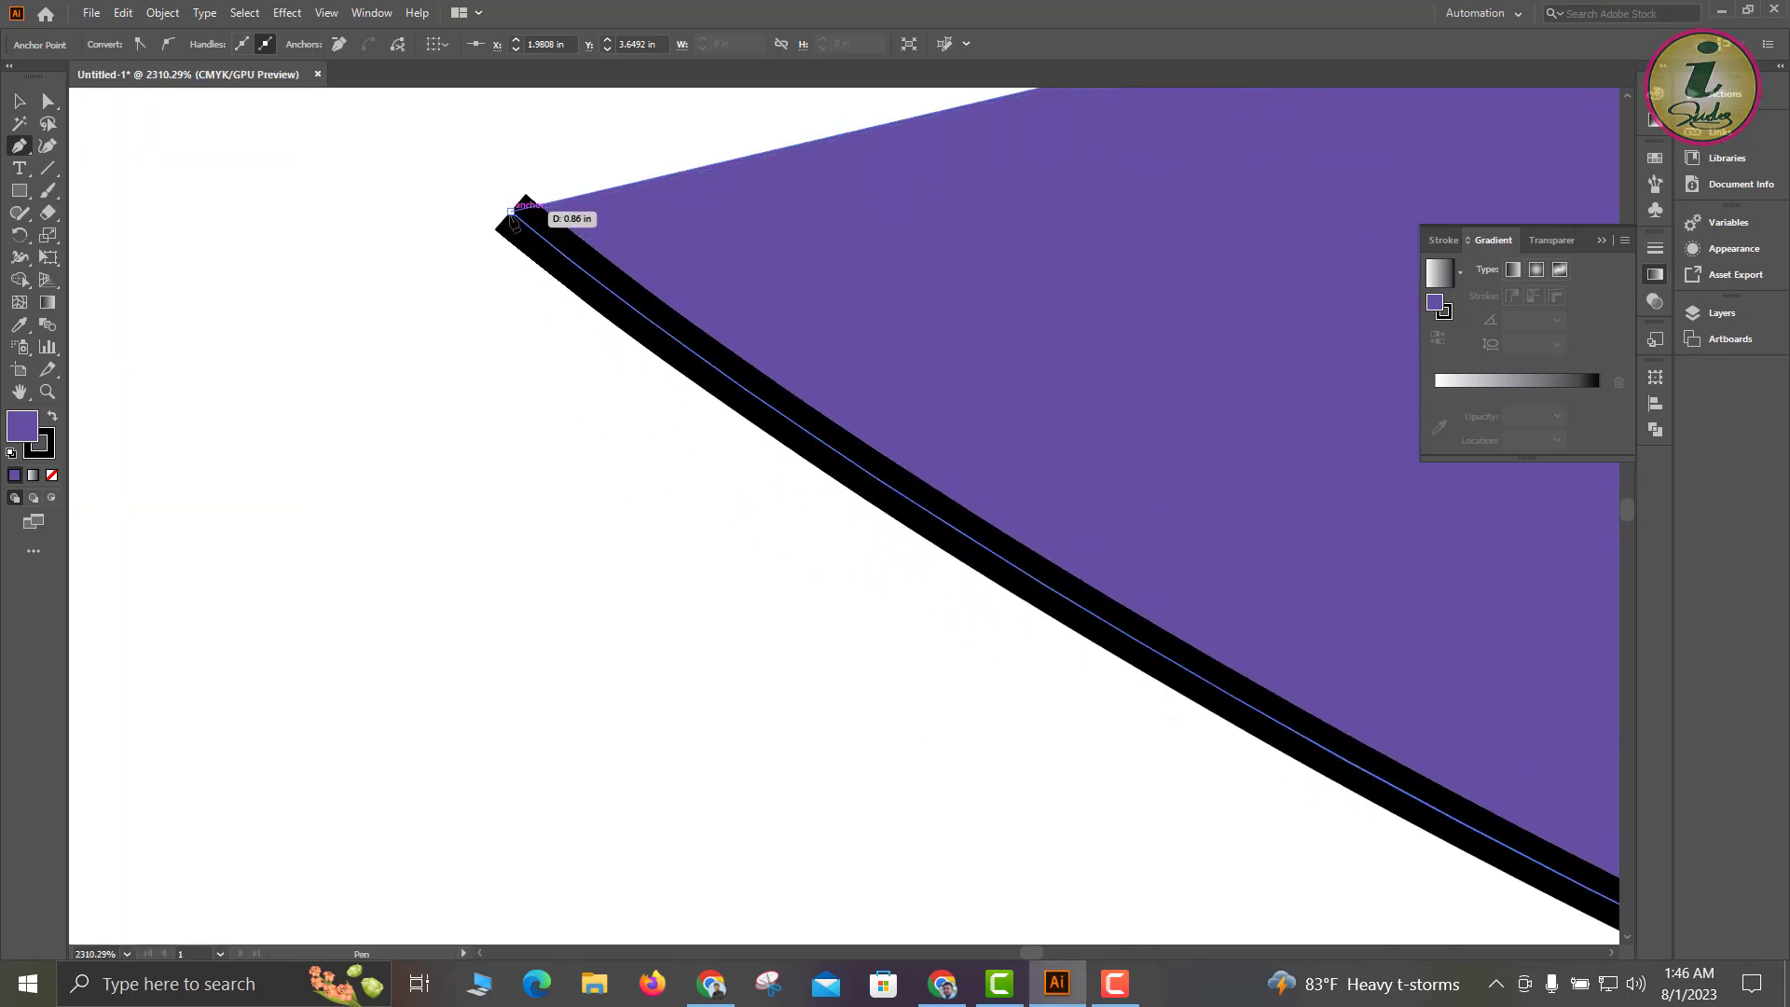
{"action": "mouse_move", "coordinate": [511, 214]}
{"action": "left_mouse_down"}
{"action": "mouse_move", "coordinate": [416, 224]}
{"action": "mouse_move", "coordinate": [351, 276]}
{"action": "mouse_move", "coordinate": [513, 214]}
{"action": "left_mouse_up"}
{"action": "left_click_drag", "start_coordinate": [514, 216], "coordinate": [511, 211]}
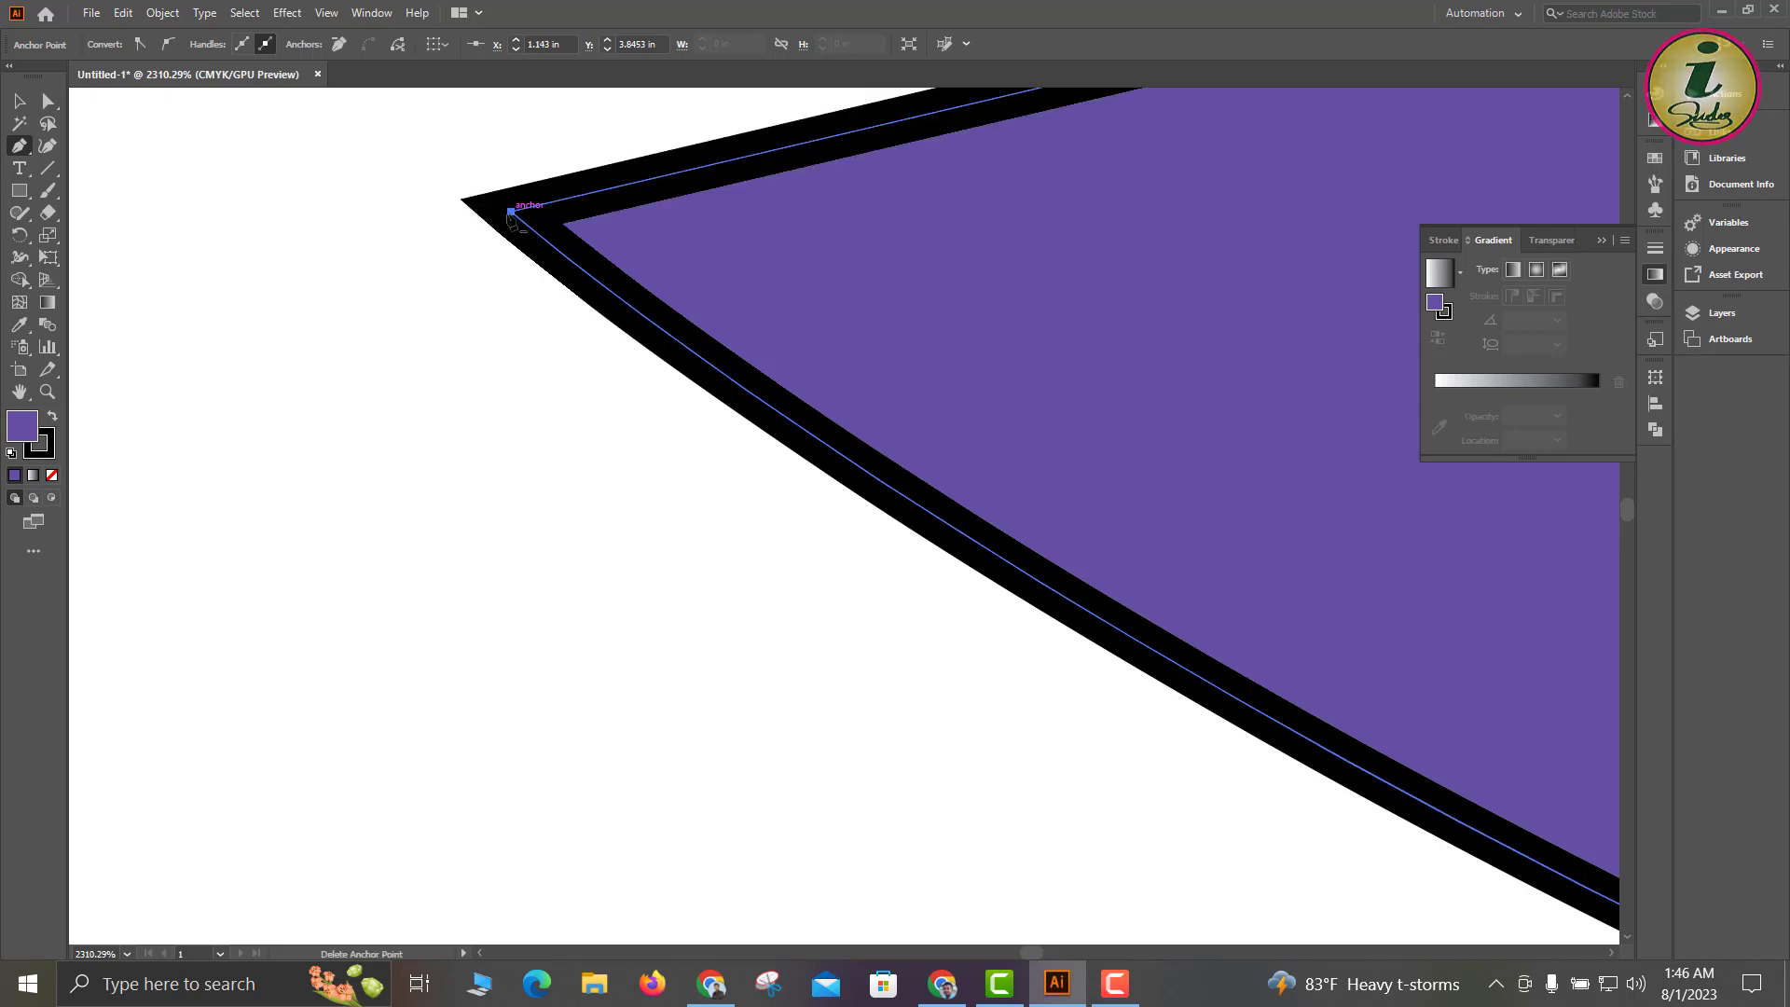
Move the closed purple crescent lower on the artboard, to about X 4.34 in, Y 5.62 in.
{"action": "left_click_drag", "start_coordinate": [969, 732], "coordinate": [578, 368]}
{"action": "left_click_drag", "start_coordinate": [1112, 686], "coordinate": [847, 439]}
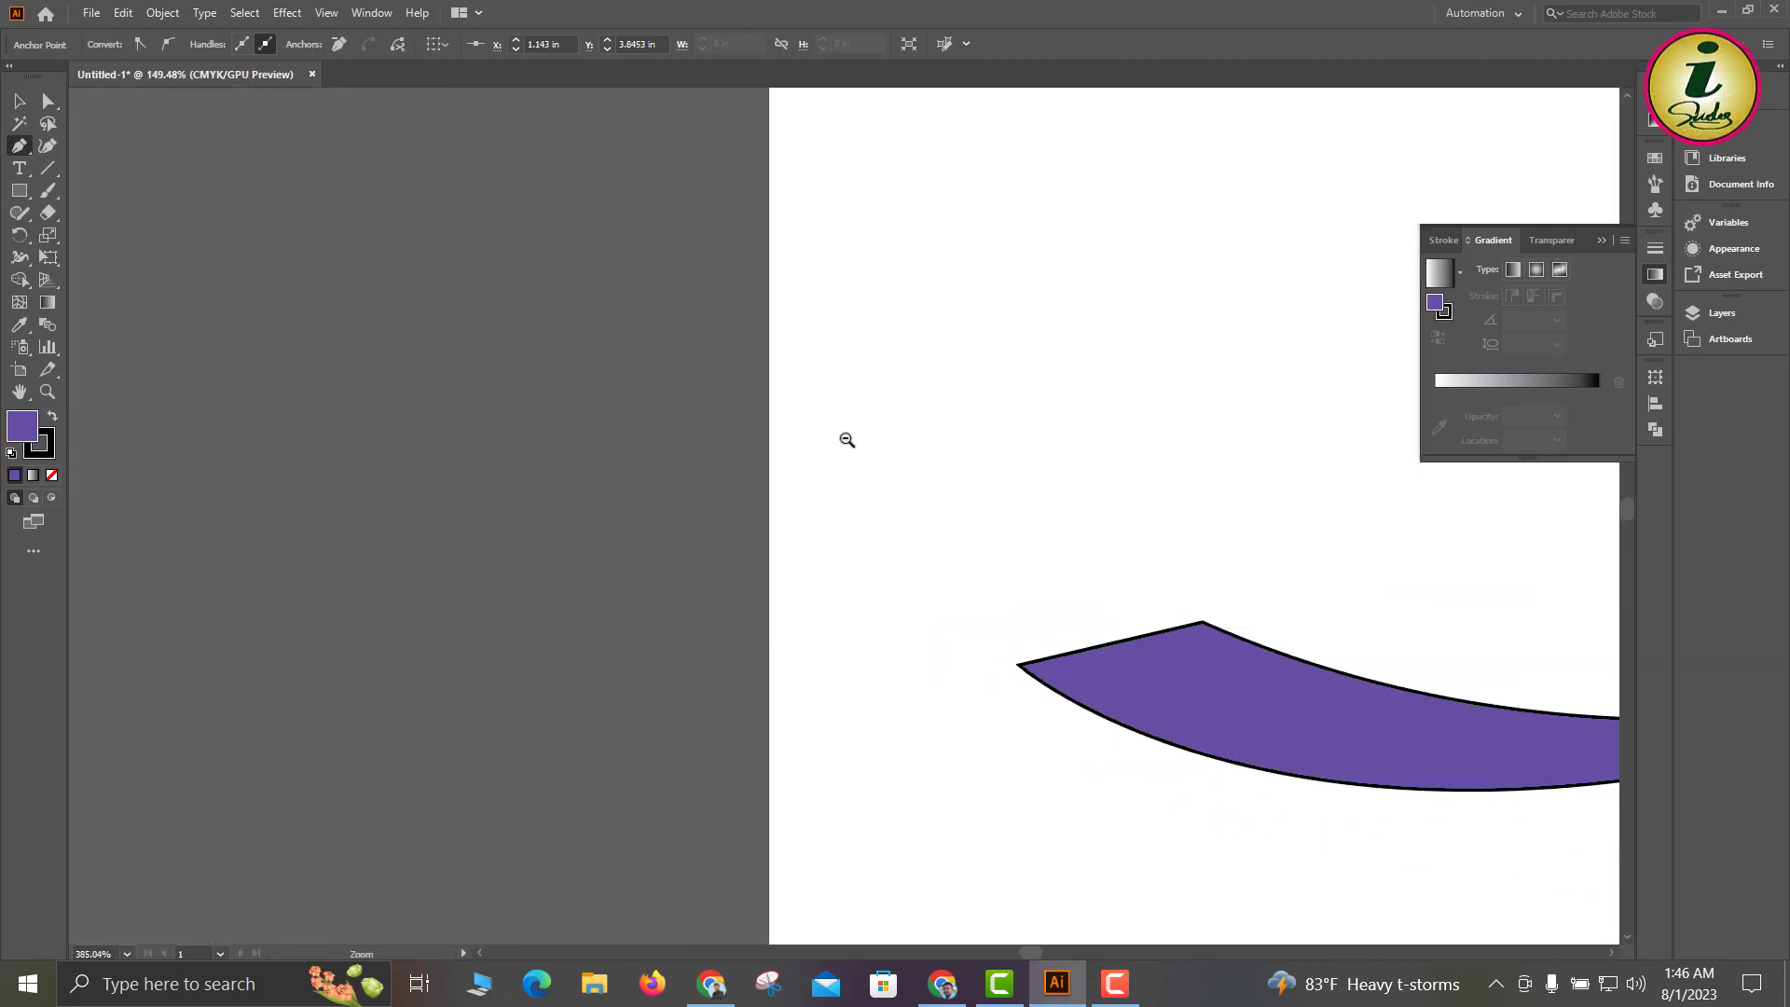
{"action": "left_click_drag", "start_coordinate": [1131, 703], "coordinate": [594, 438]}
{"action": "key", "text": "v"}
{"action": "left_click", "coordinate": [771, 715]}
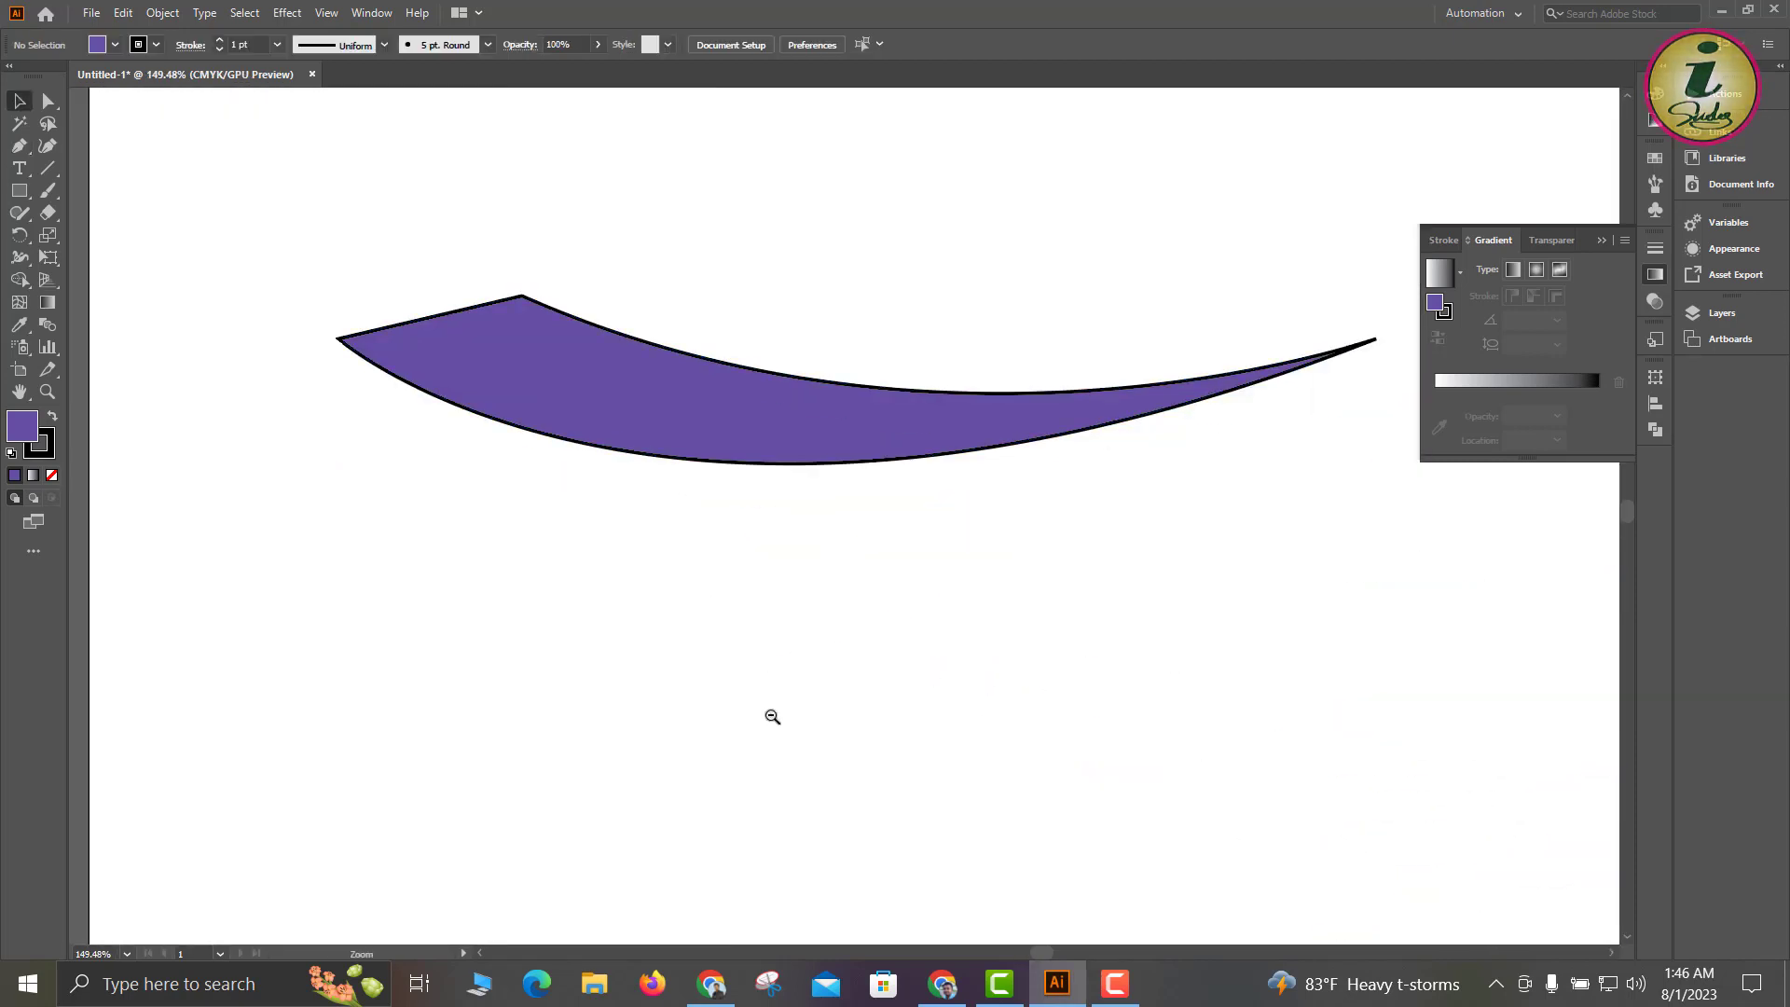
{"action": "left_click_drag", "start_coordinate": [808, 755], "coordinate": [690, 644]}
{"action": "left_click_drag", "start_coordinate": [845, 639], "coordinate": [569, 453]}
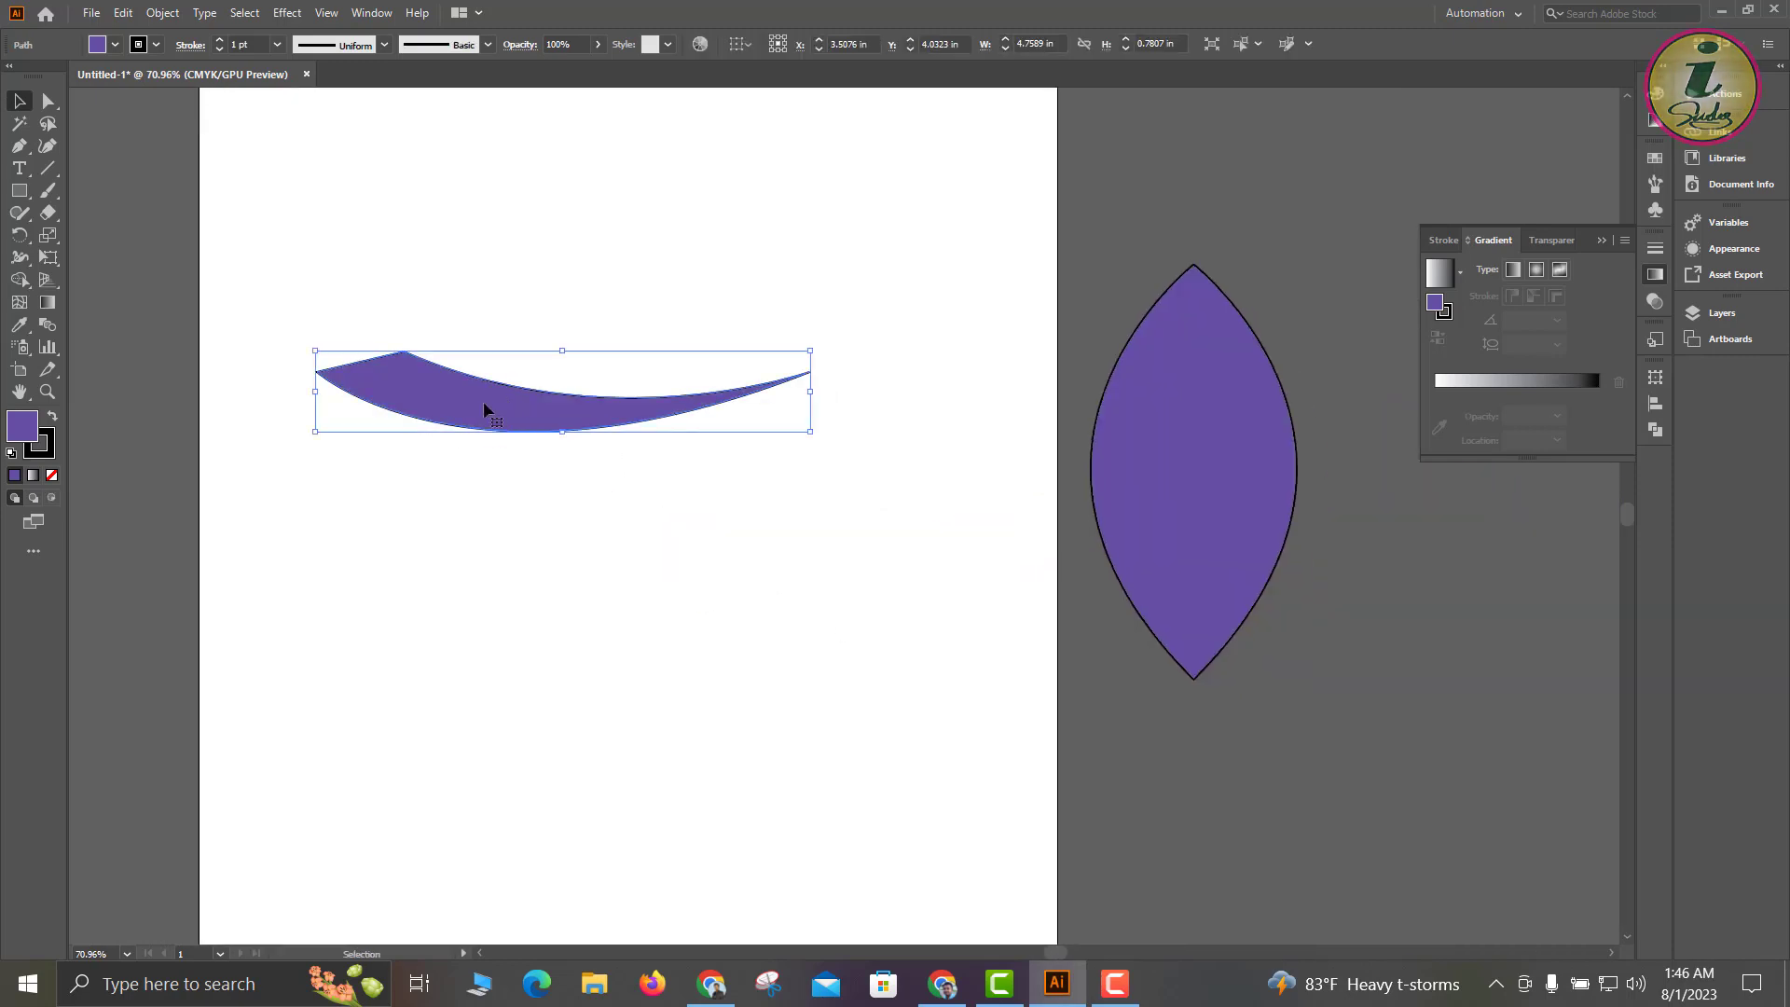
{"action": "left_click_drag", "start_coordinate": [483, 401], "coordinate": [568, 567]}
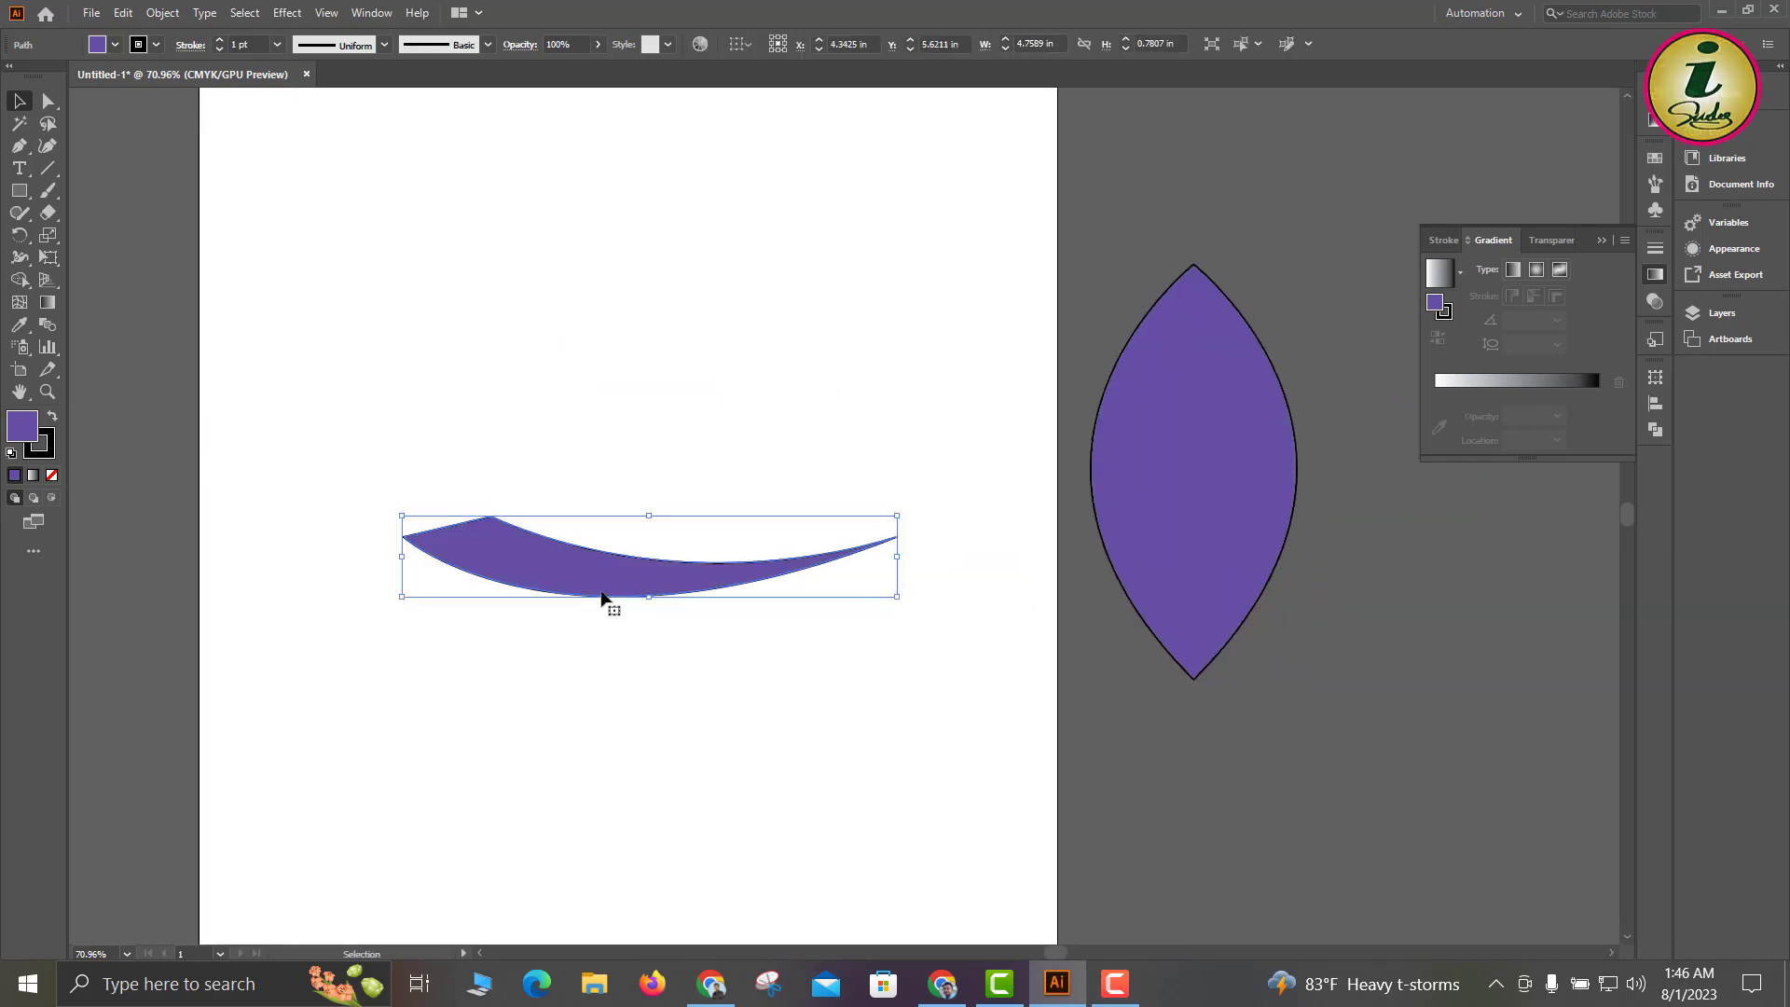
Draw an outward clockwise spiral of nine points above the crescent with the Curvature tool, about 5.1 in wide and 4.2 in high.
{"action": "left_click", "coordinate": [45, 149]}
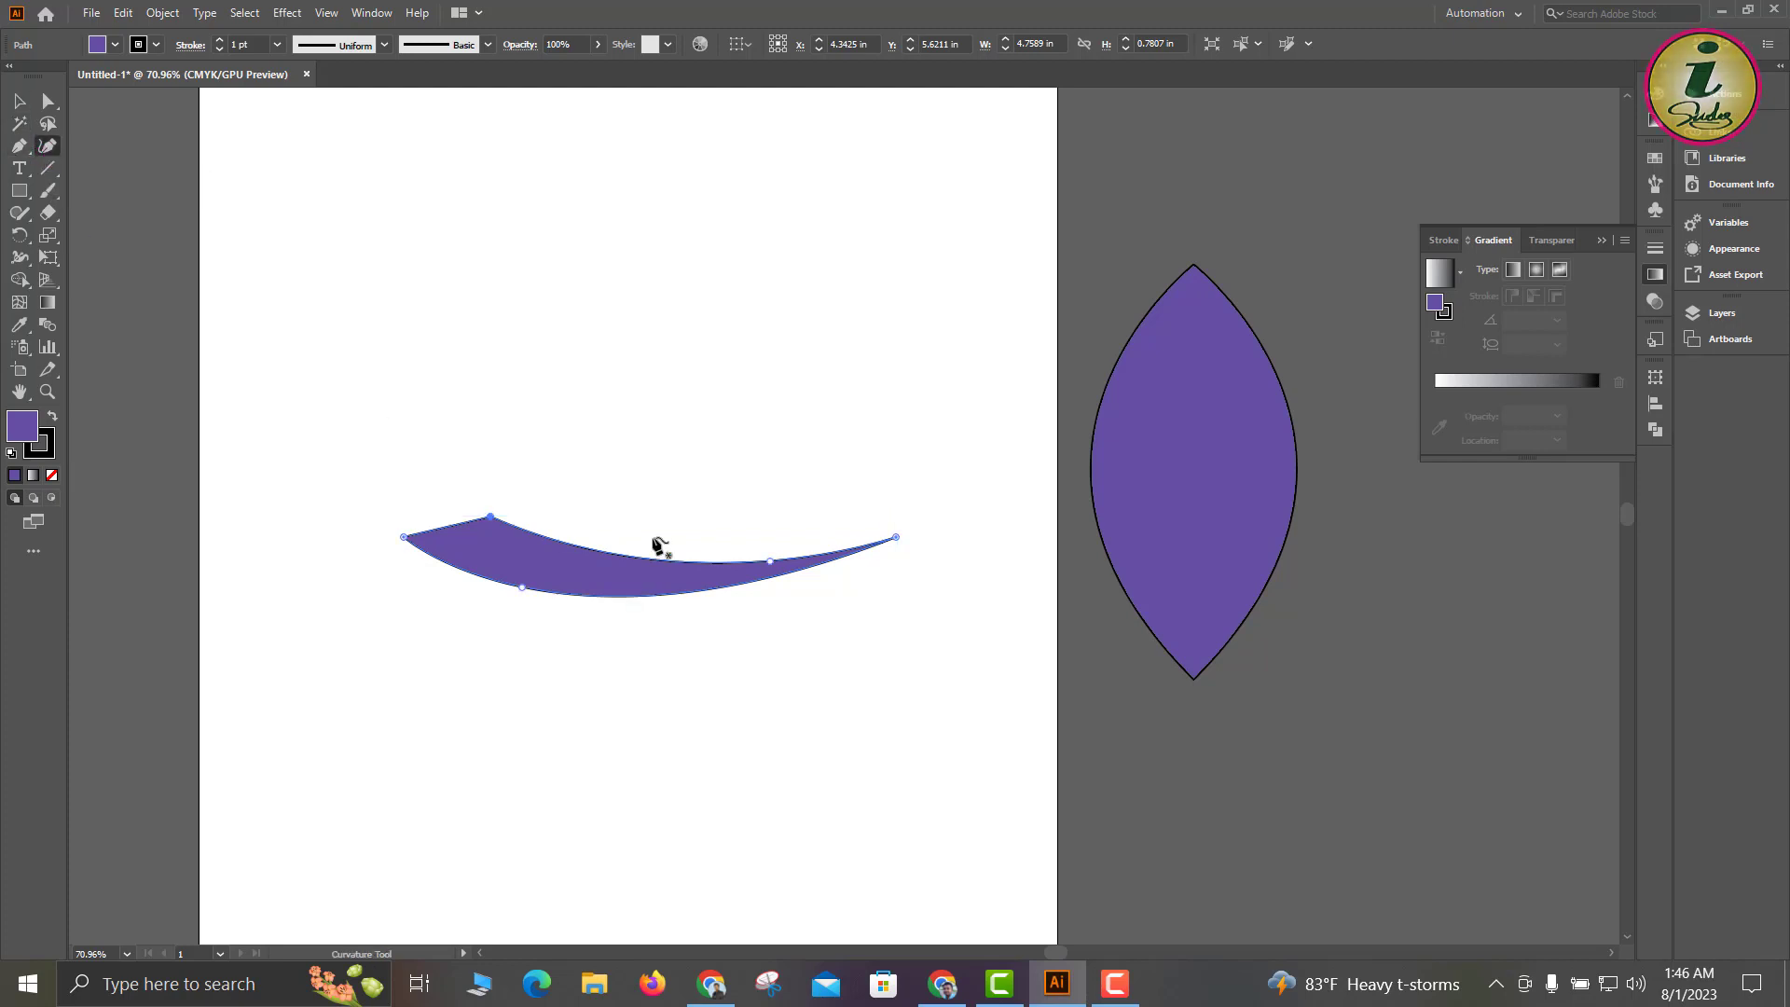
{"action": "left_click", "coordinate": [612, 317]}
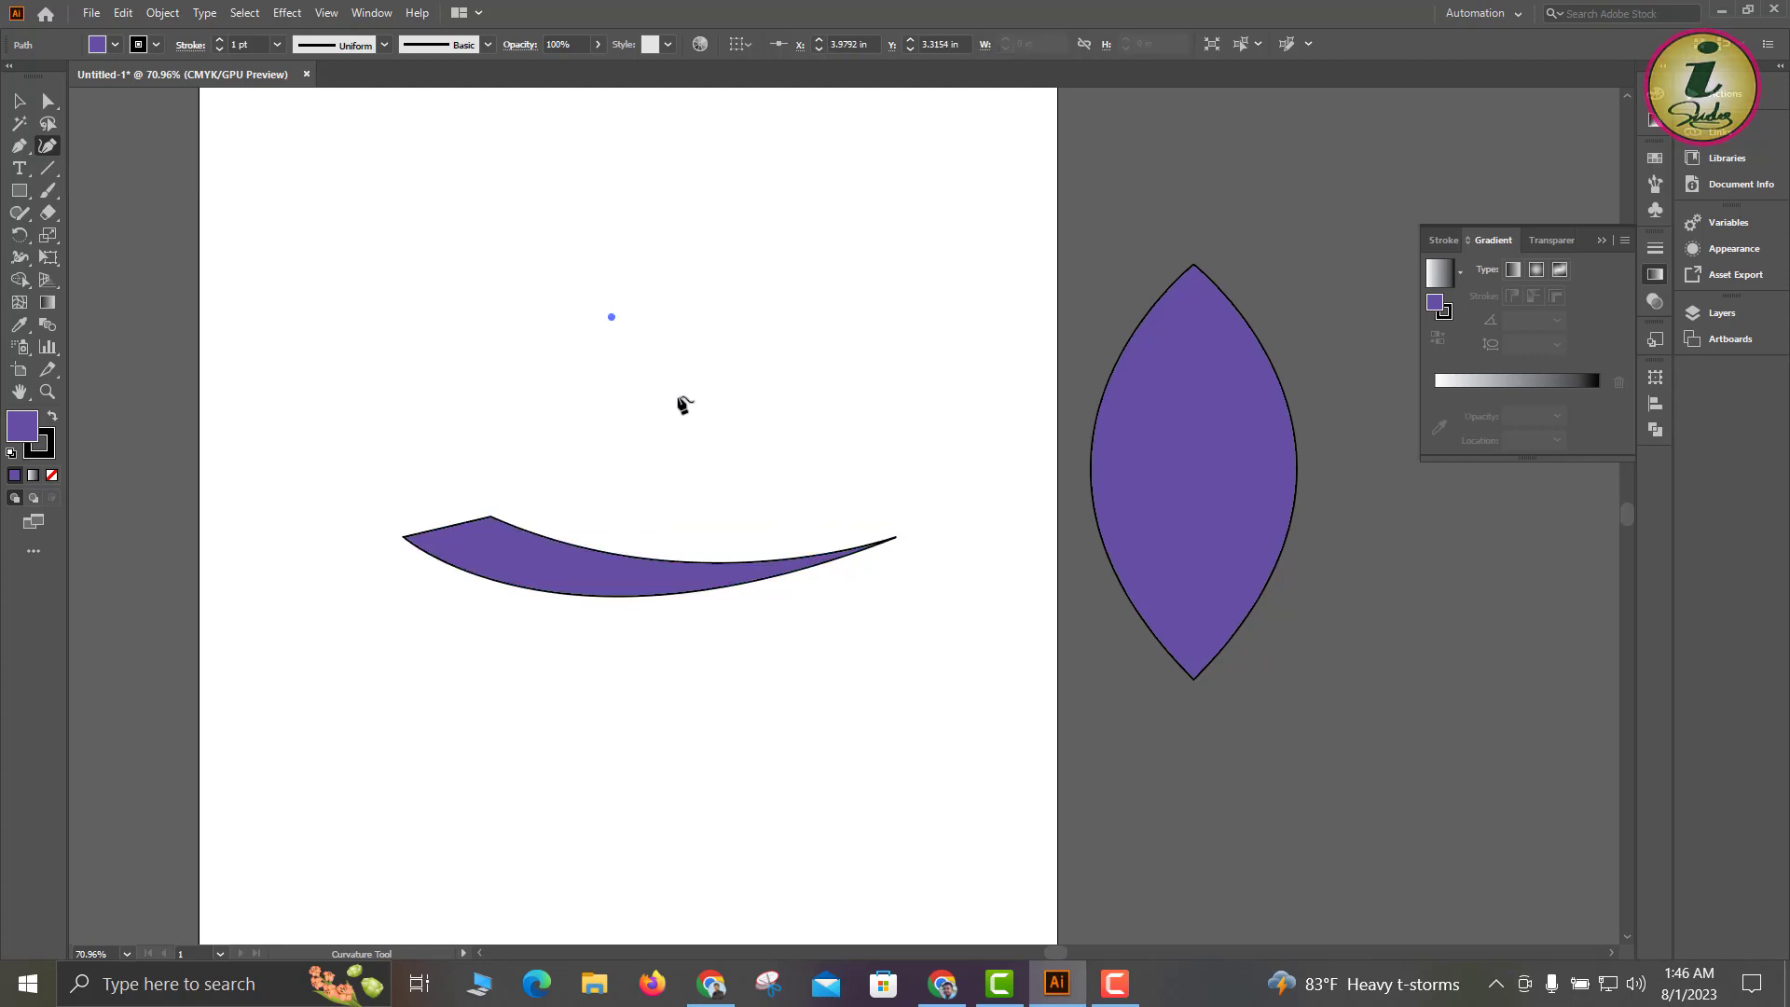
{"action": "left_click", "coordinate": [722, 238]}
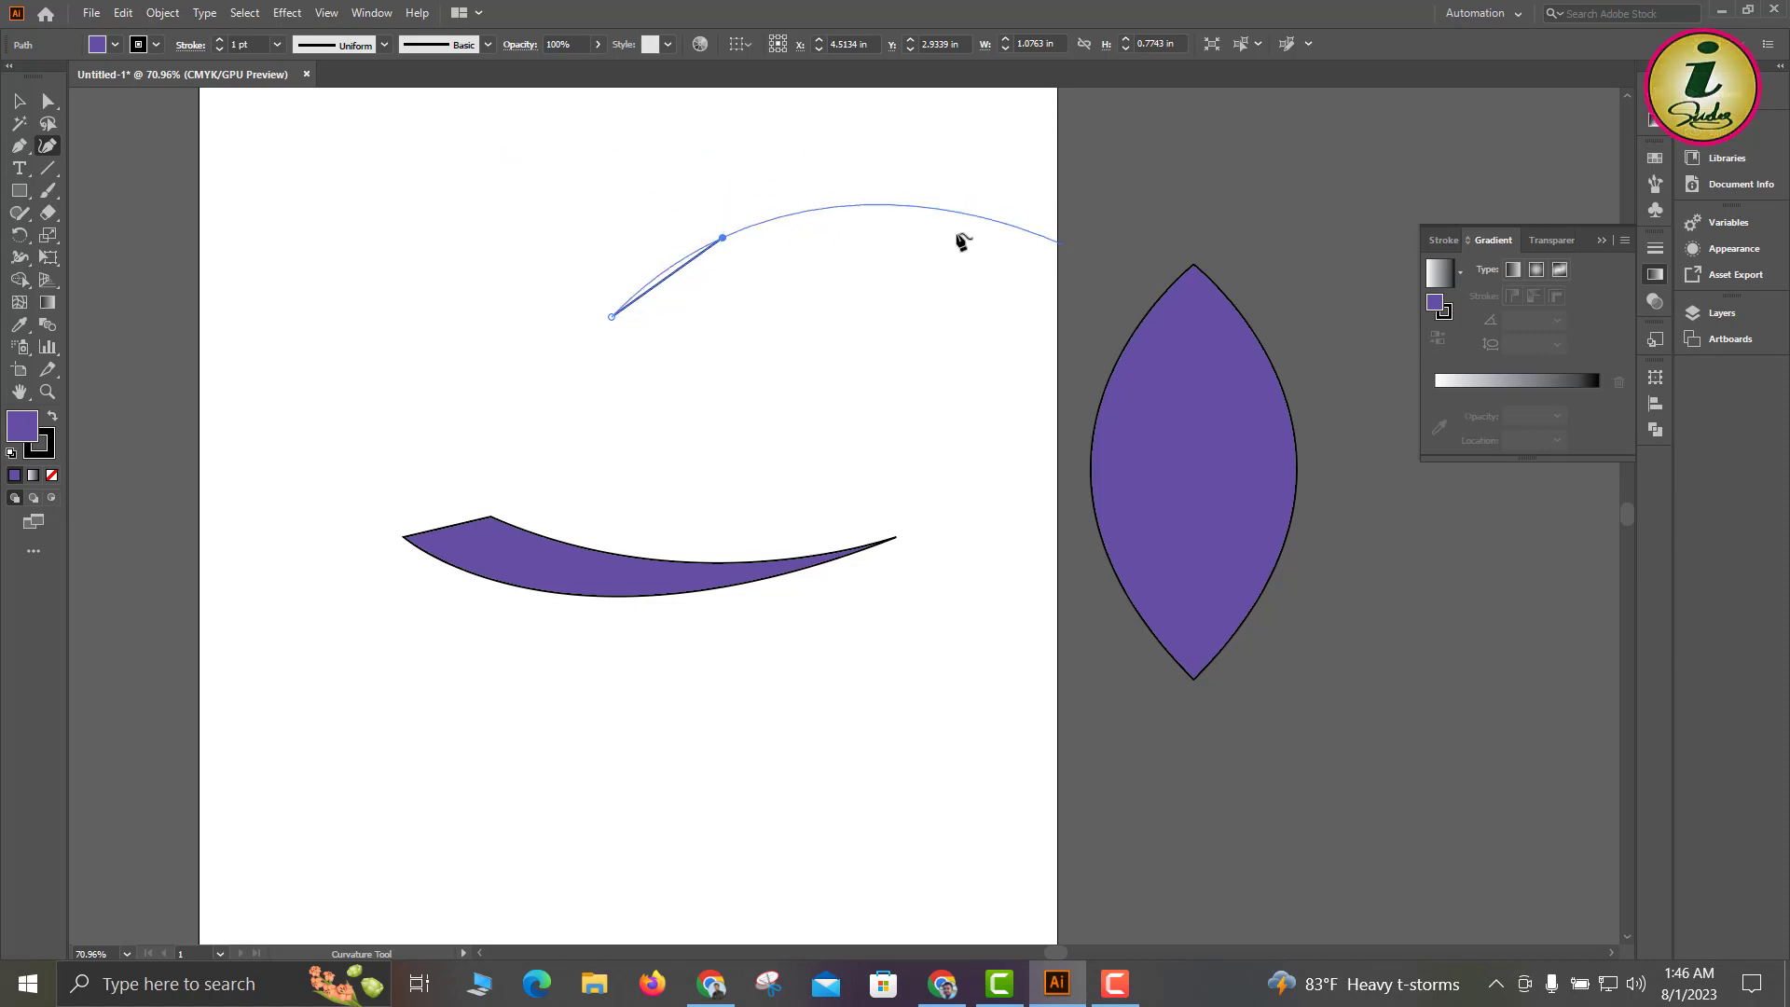
{"action": "left_click", "coordinate": [851, 337]}
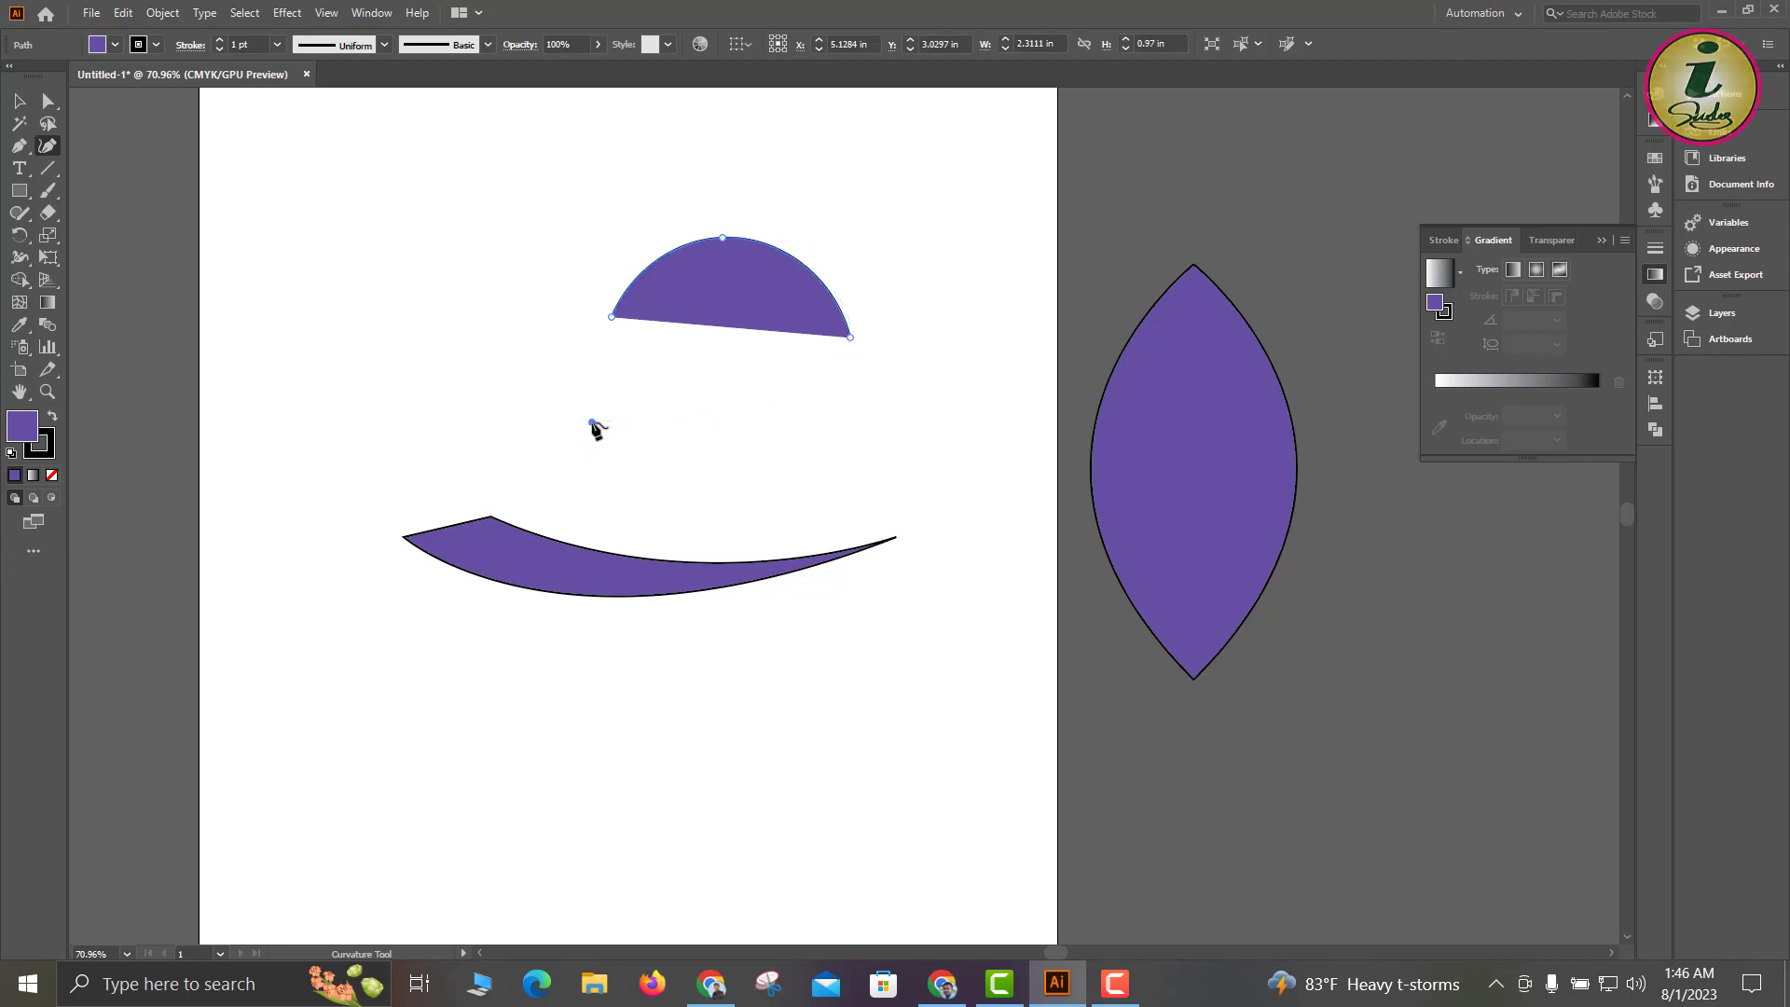
{"action": "left_click", "coordinate": [593, 424]}
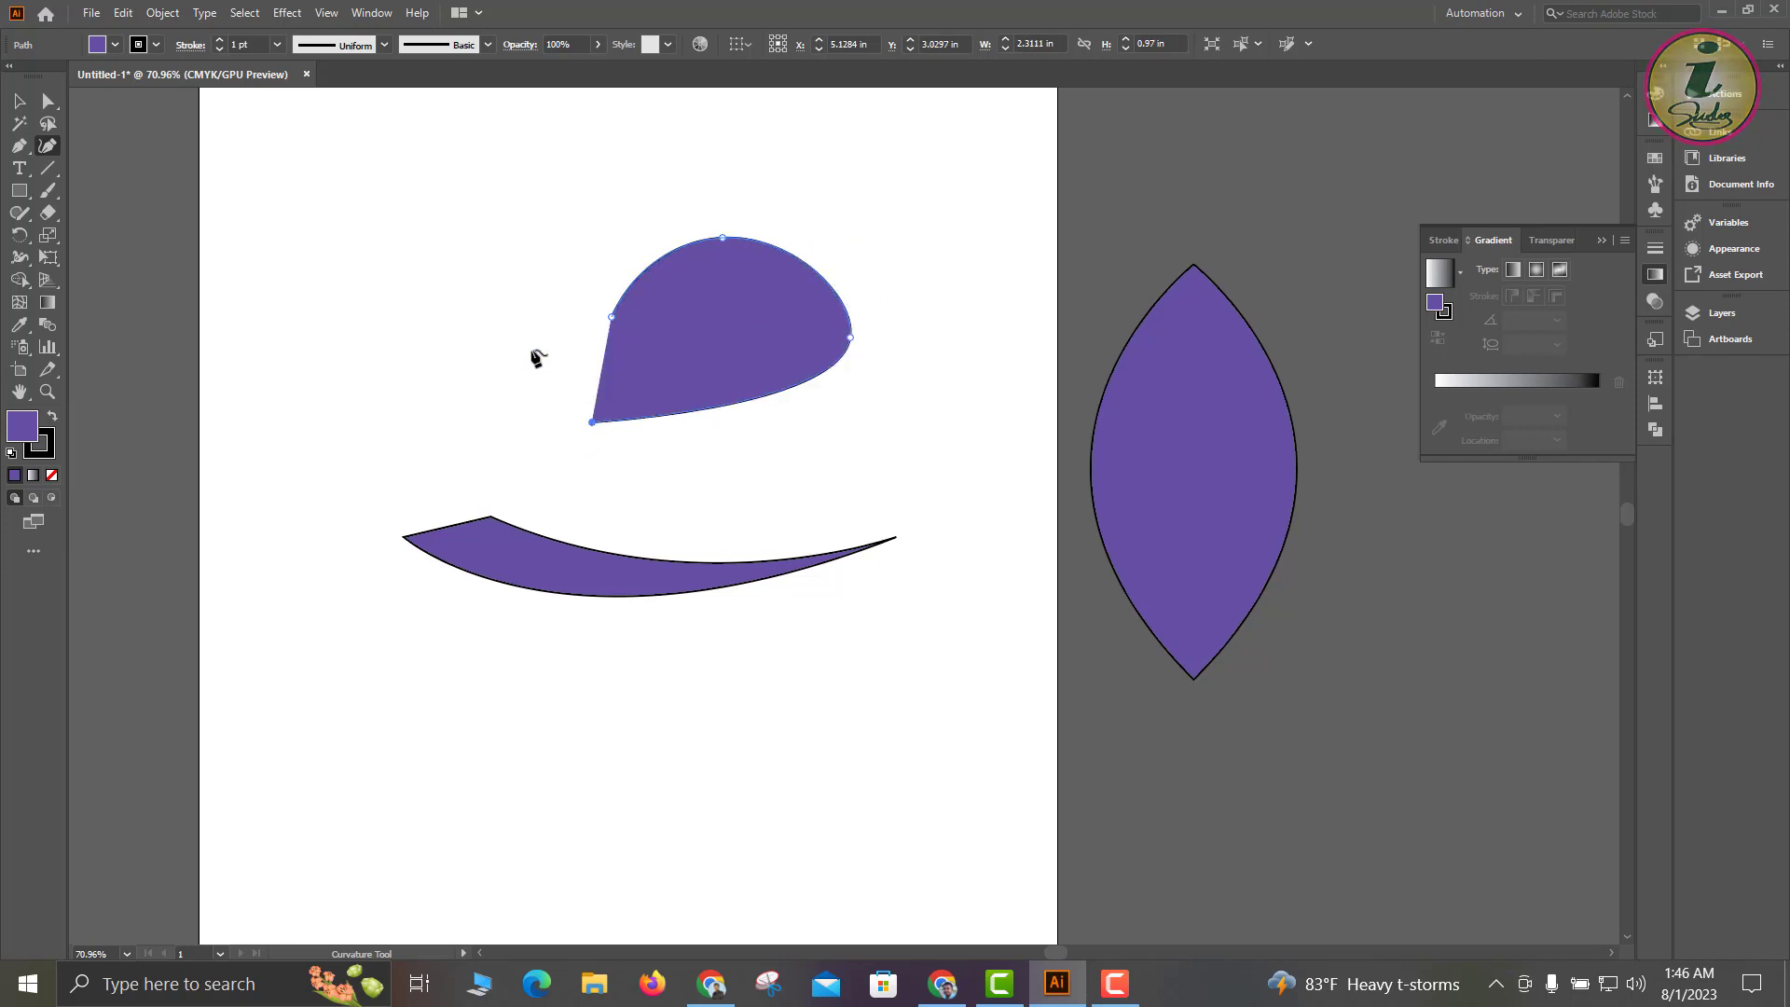
{"action": "left_click", "coordinate": [465, 259]}
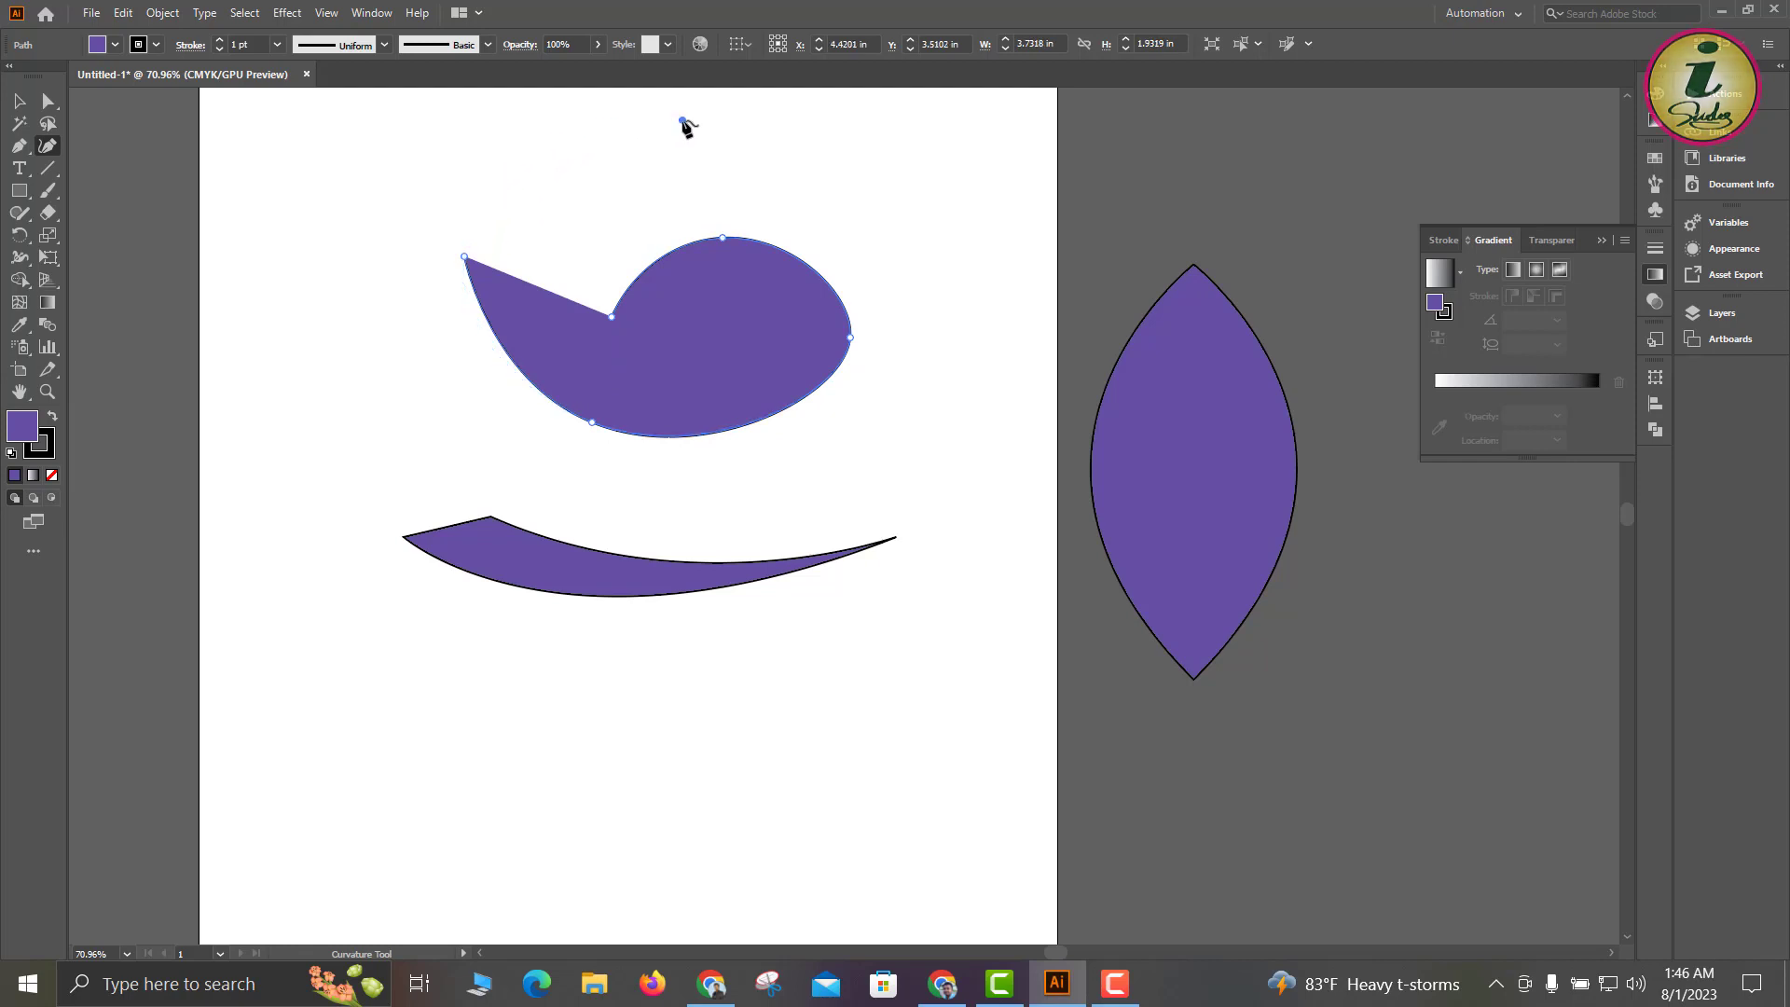
{"action": "left_click", "coordinate": [683, 120]}
{"action": "left_click", "coordinate": [909, 158]}
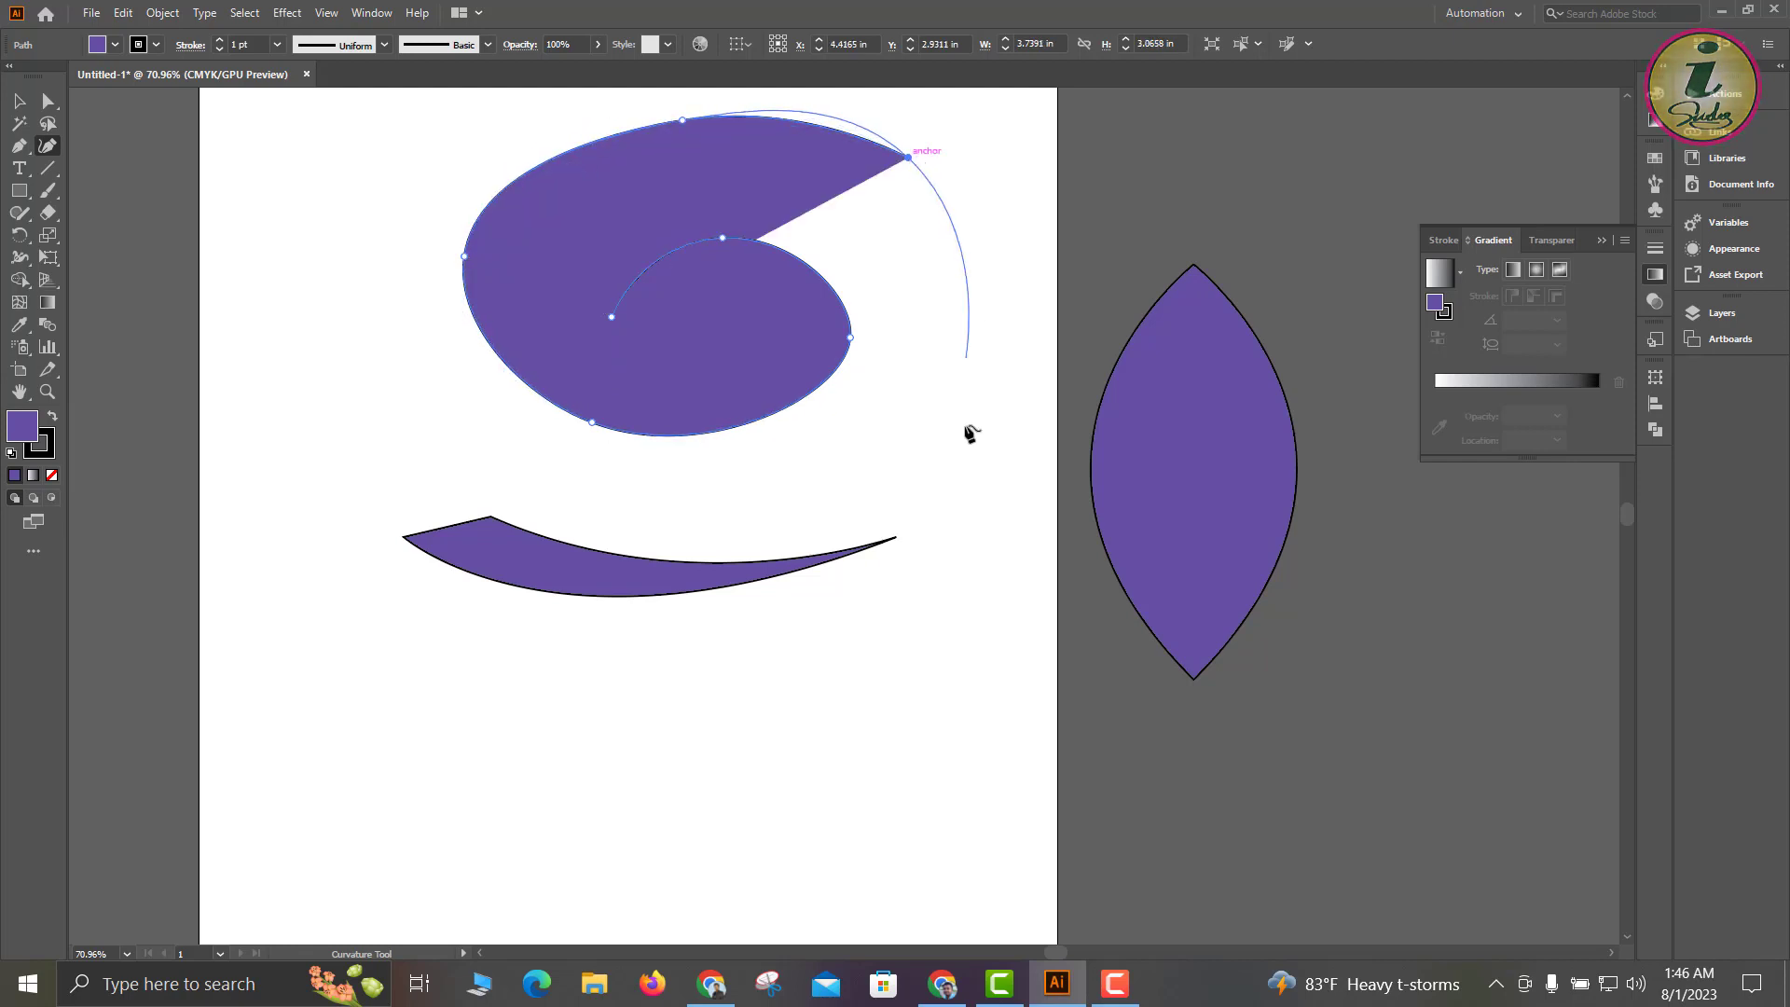
{"action": "left_click", "coordinate": [958, 473]}
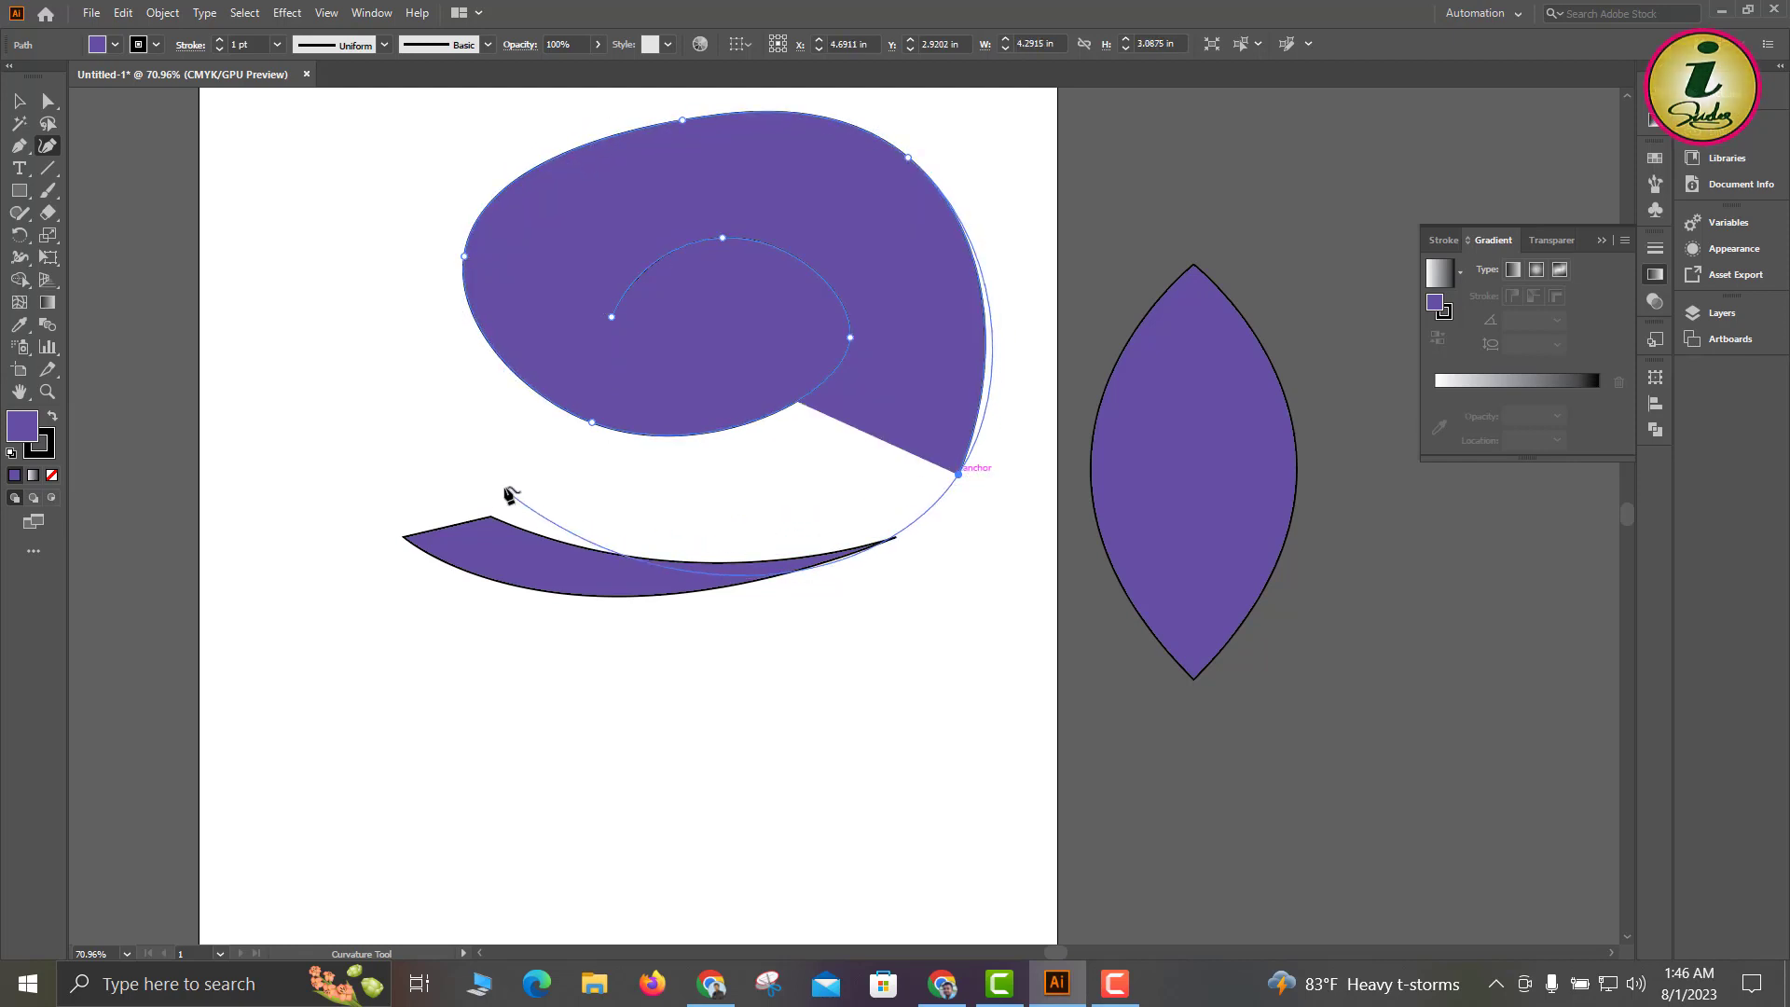
{"action": "left_click", "coordinate": [480, 420]}
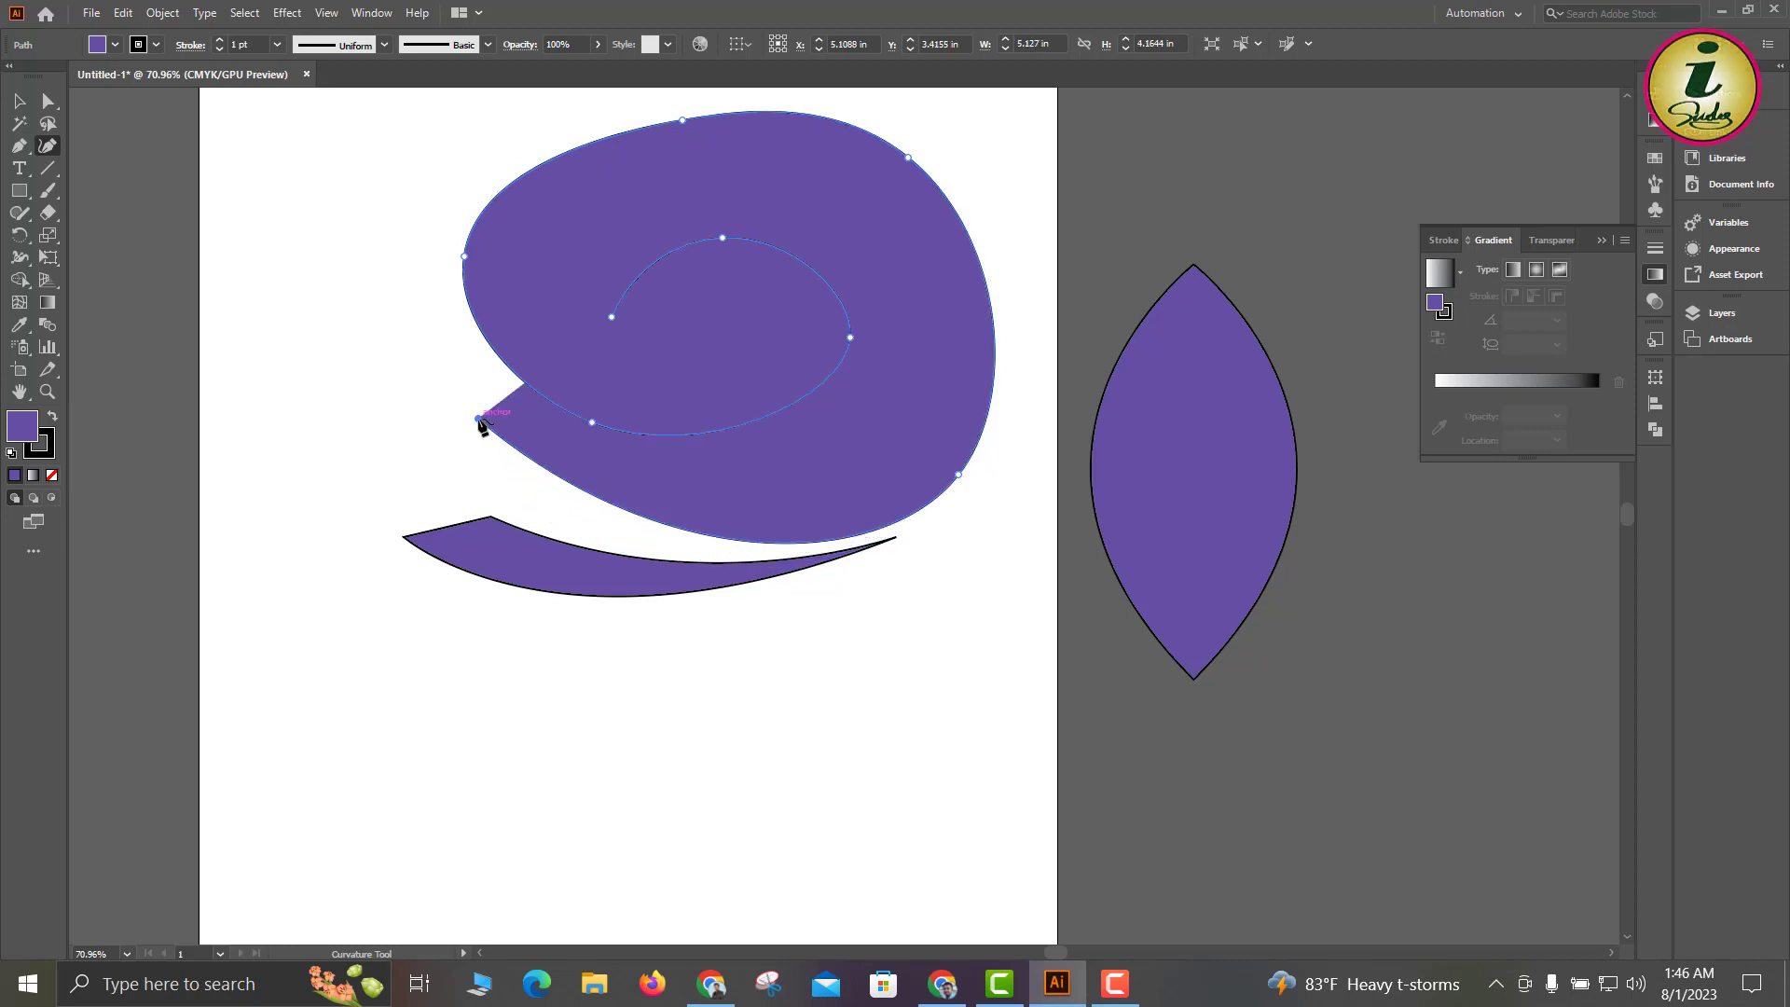
Set the spiral's fill to None and deselect the path.
{"action": "left_click", "coordinate": [52, 477]}
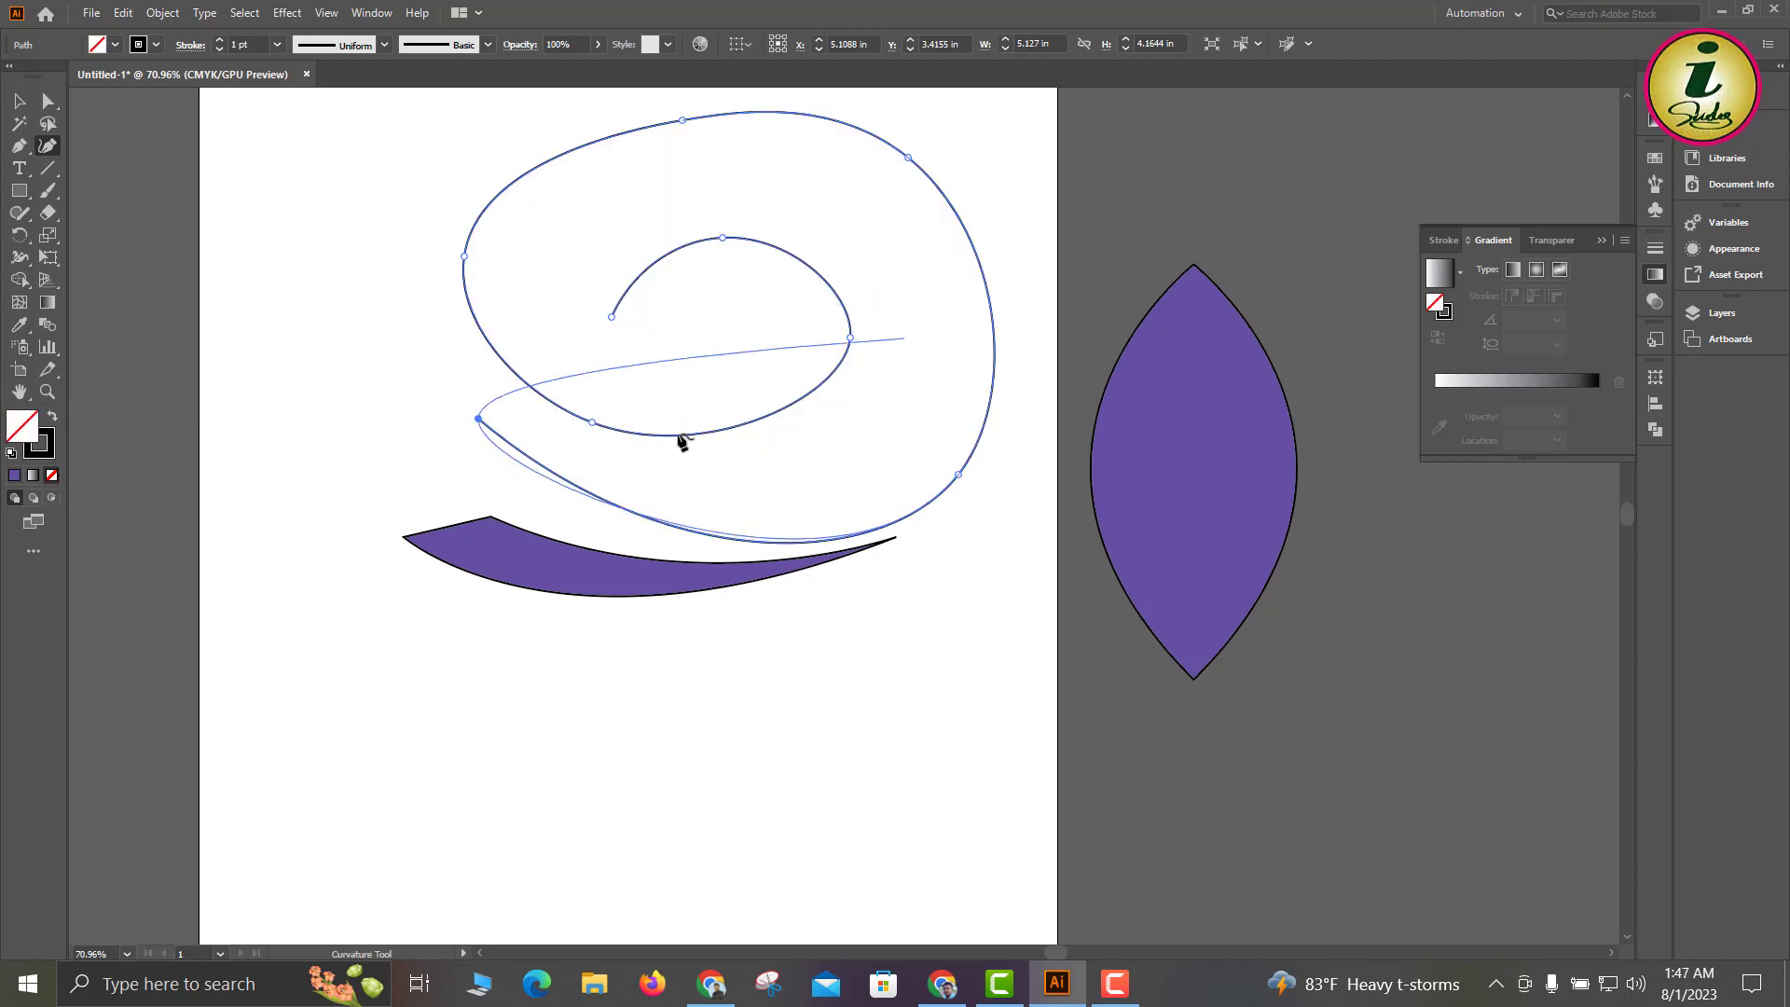
{"action": "left_click", "coordinate": [19, 102]}
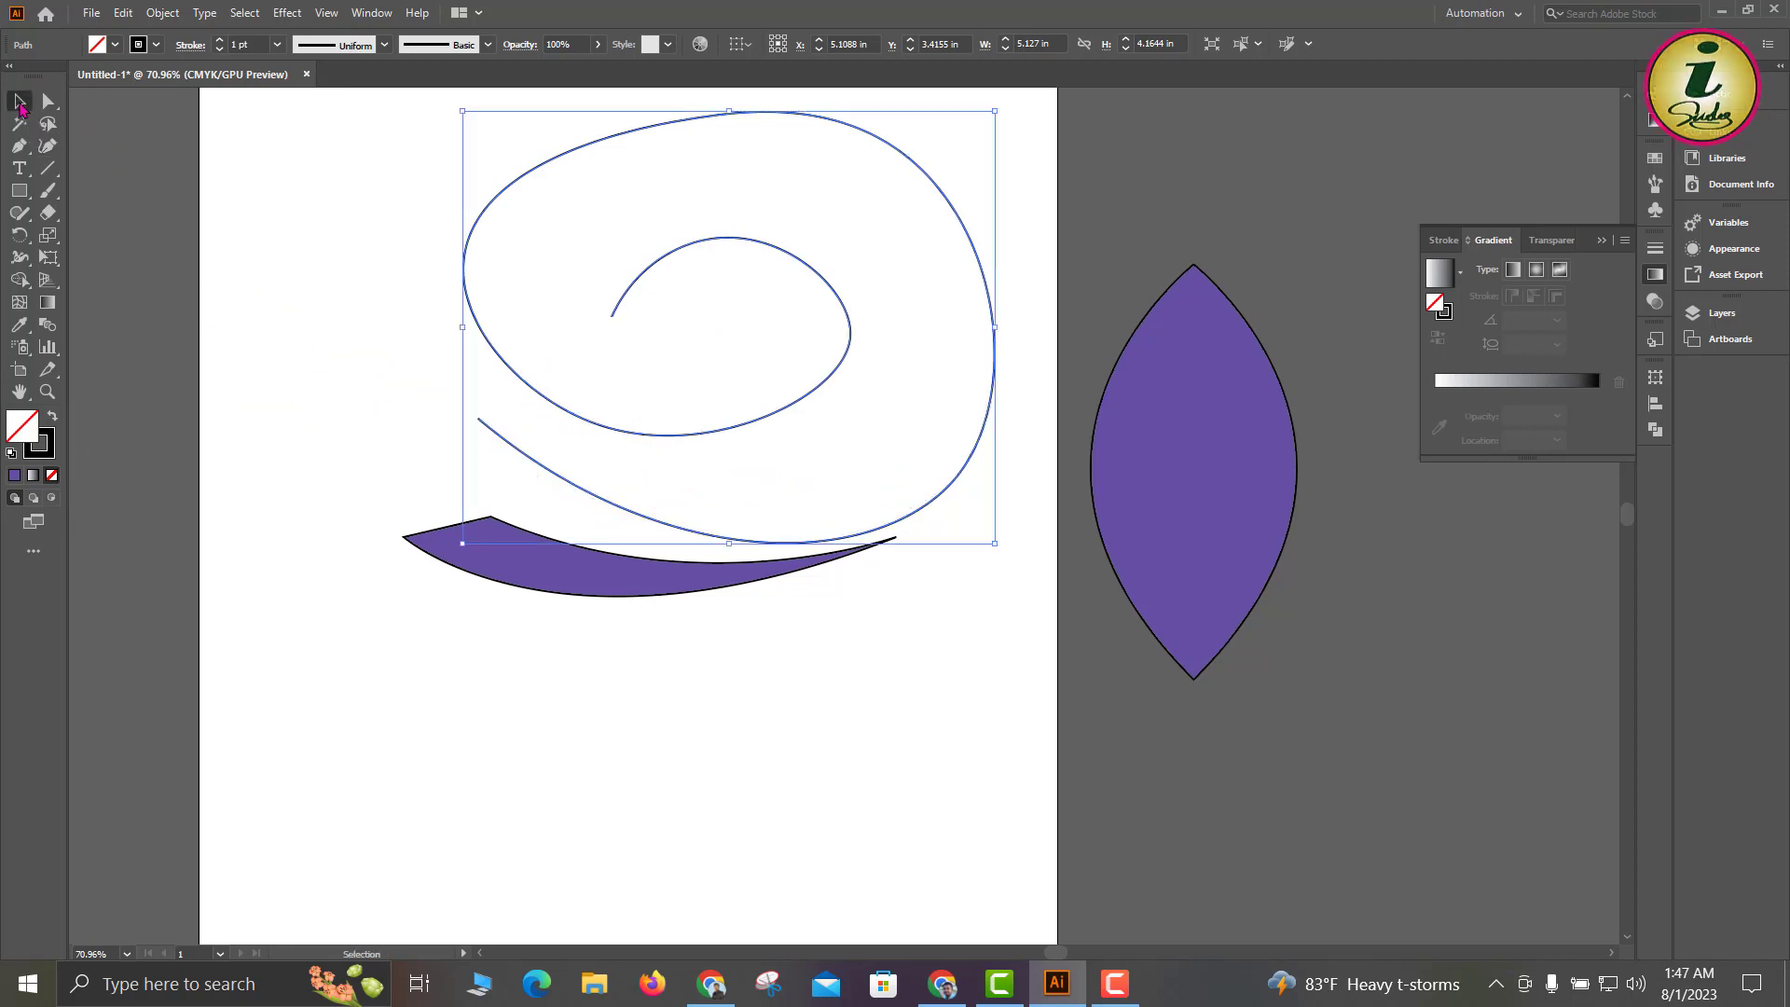
{"action": "left_click", "coordinate": [1066, 272]}
{"action": "key", "text": "ctrl+space"}
{"action": "left_click_drag", "start_coordinate": [840, 396], "coordinate": [780, 299]}
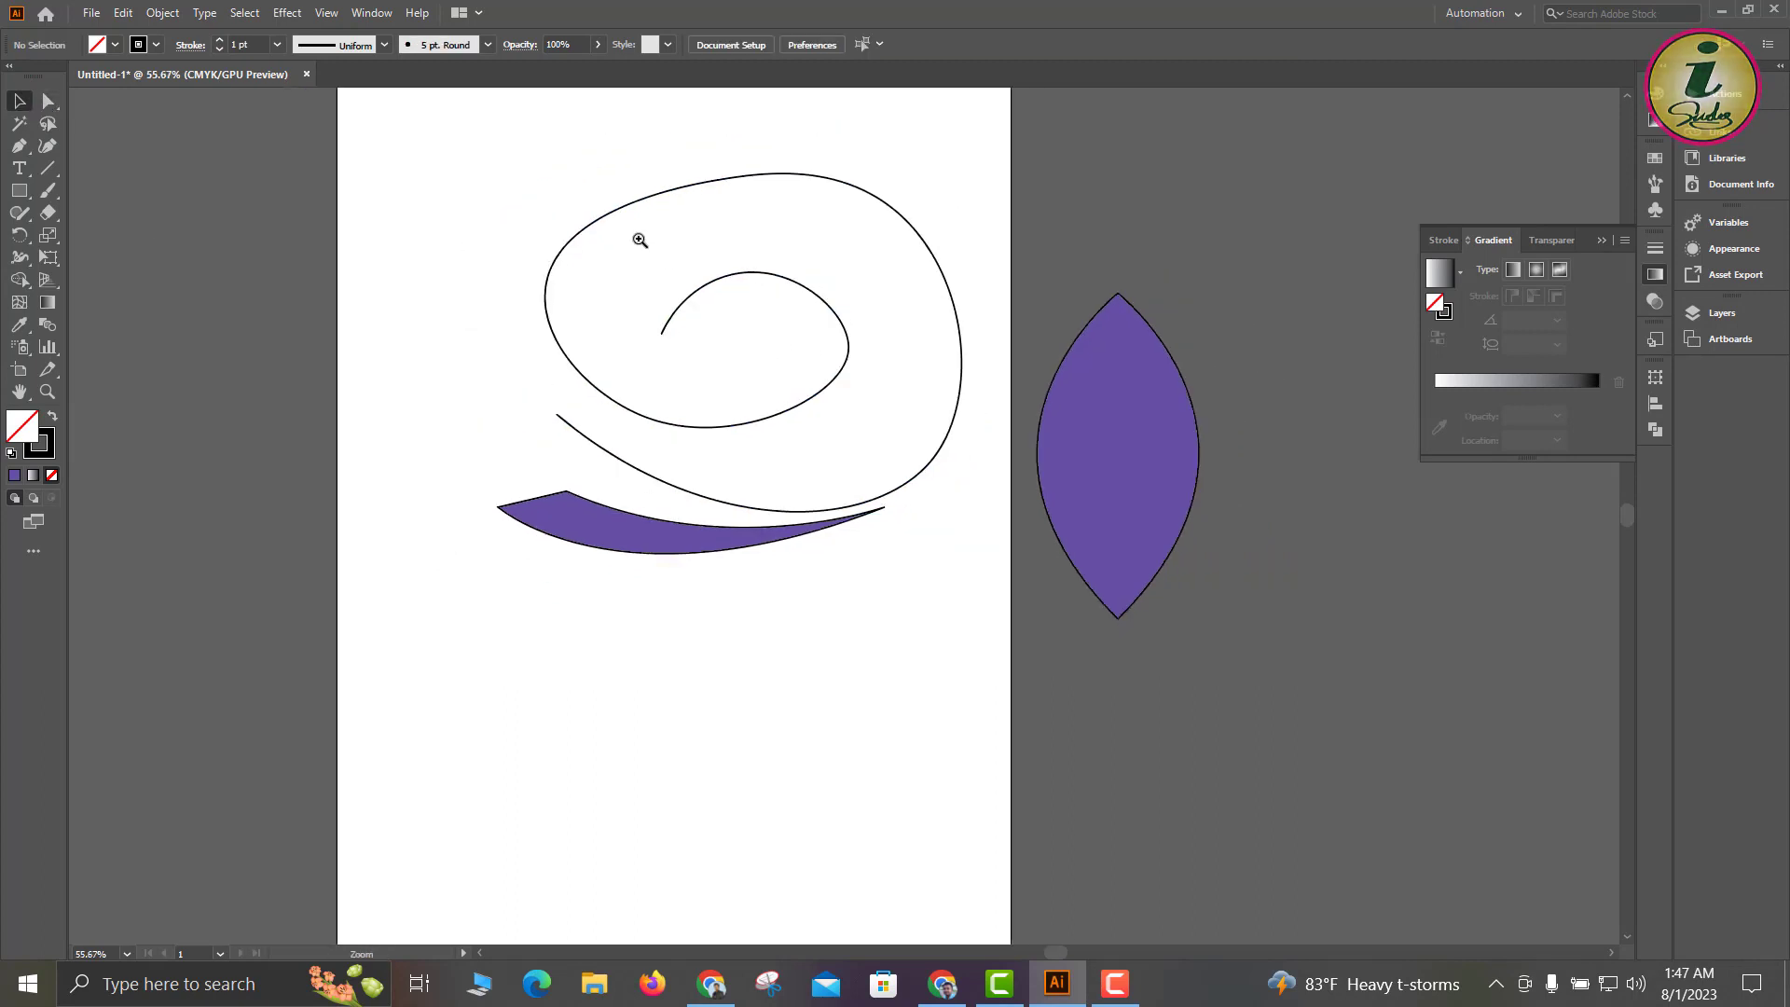
{"action": "left_click_drag", "start_coordinate": [653, 249], "coordinate": [844, 446]}
{"action": "left_click_drag", "start_coordinate": [873, 449], "coordinate": [656, 397]}
{"action": "left_click_drag", "start_coordinate": [887, 489], "coordinate": [723, 427]}
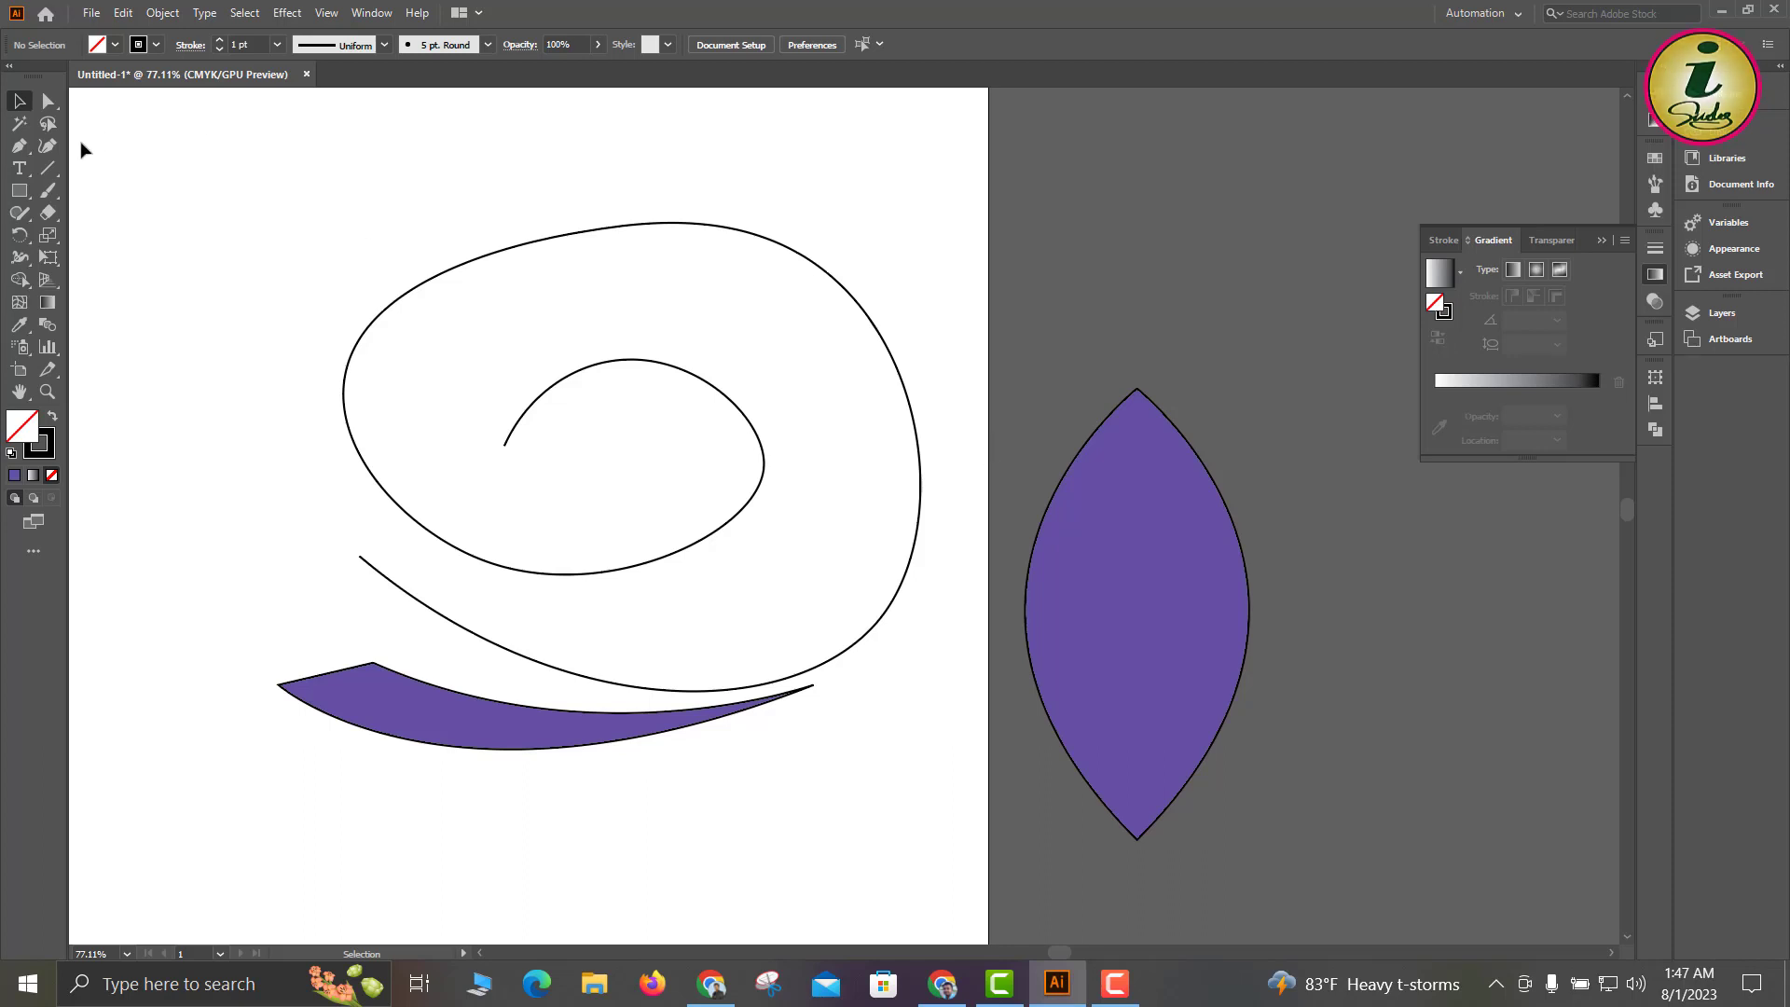
Lengthen the direction handles on the spiral's inner top curve and raise its anchor to about X 5.04 in, Y 2.13 in.
{"action": "left_click", "coordinate": [51, 104]}
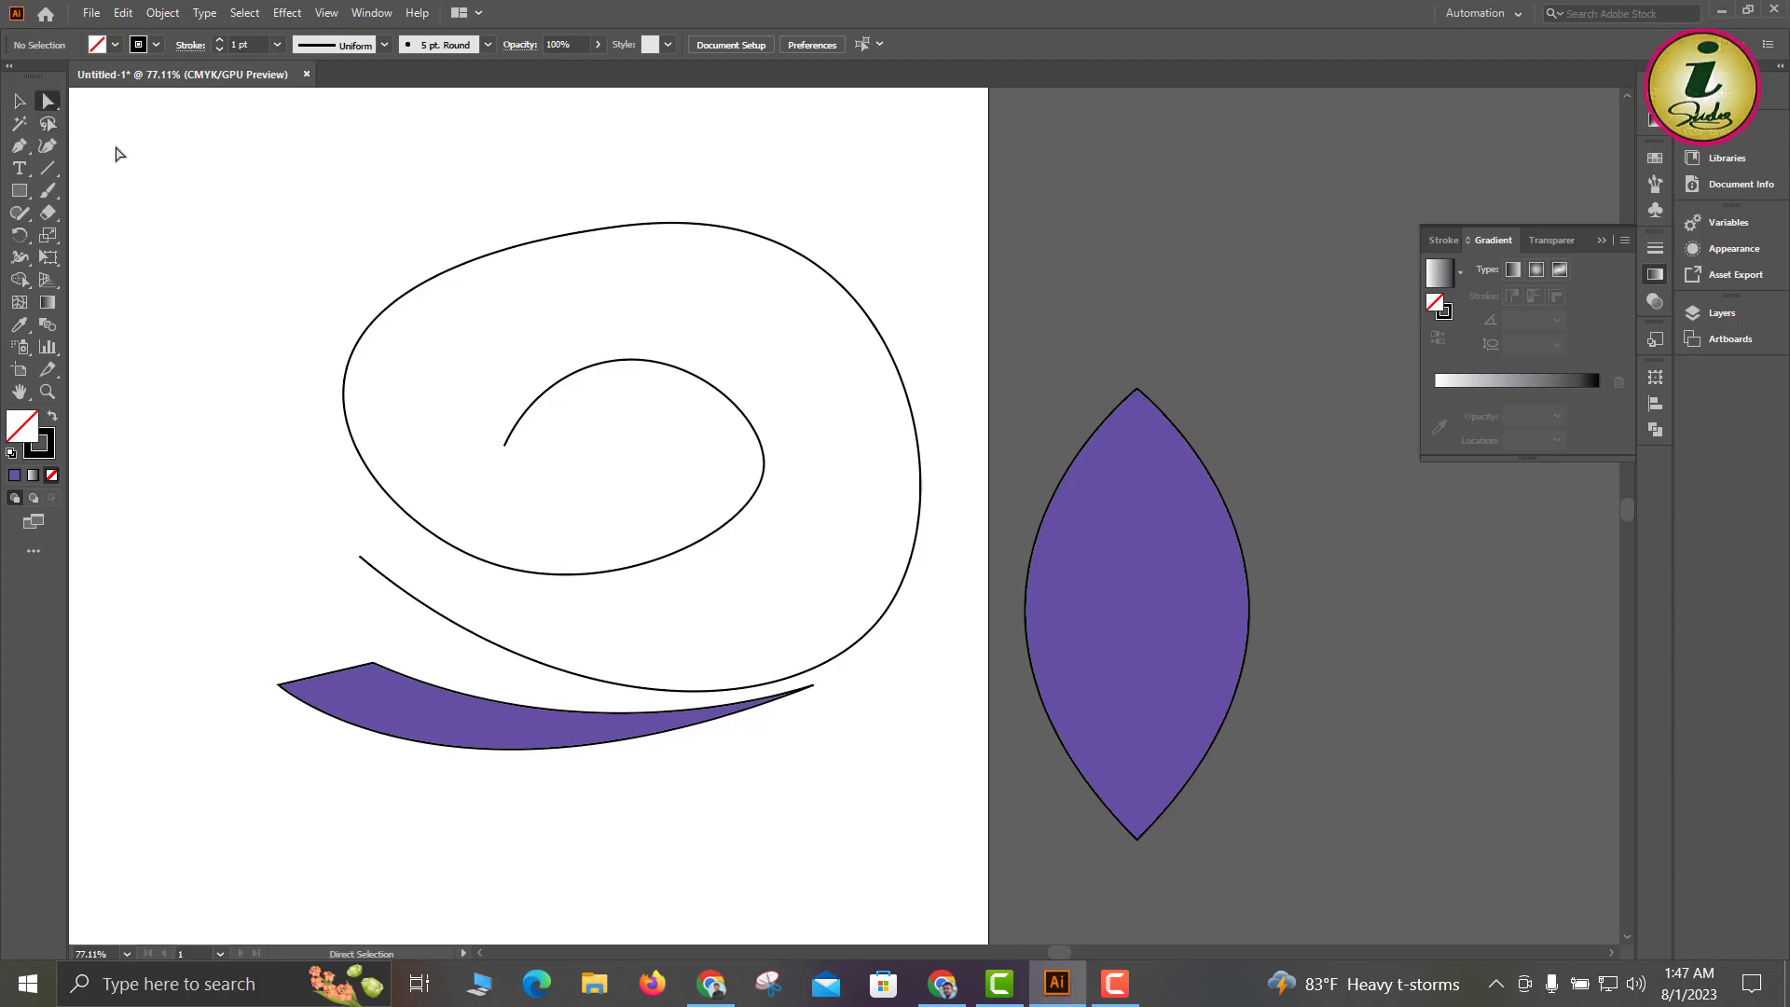
{"action": "left_click_drag", "start_coordinate": [118, 153], "coordinate": [1015, 707]}
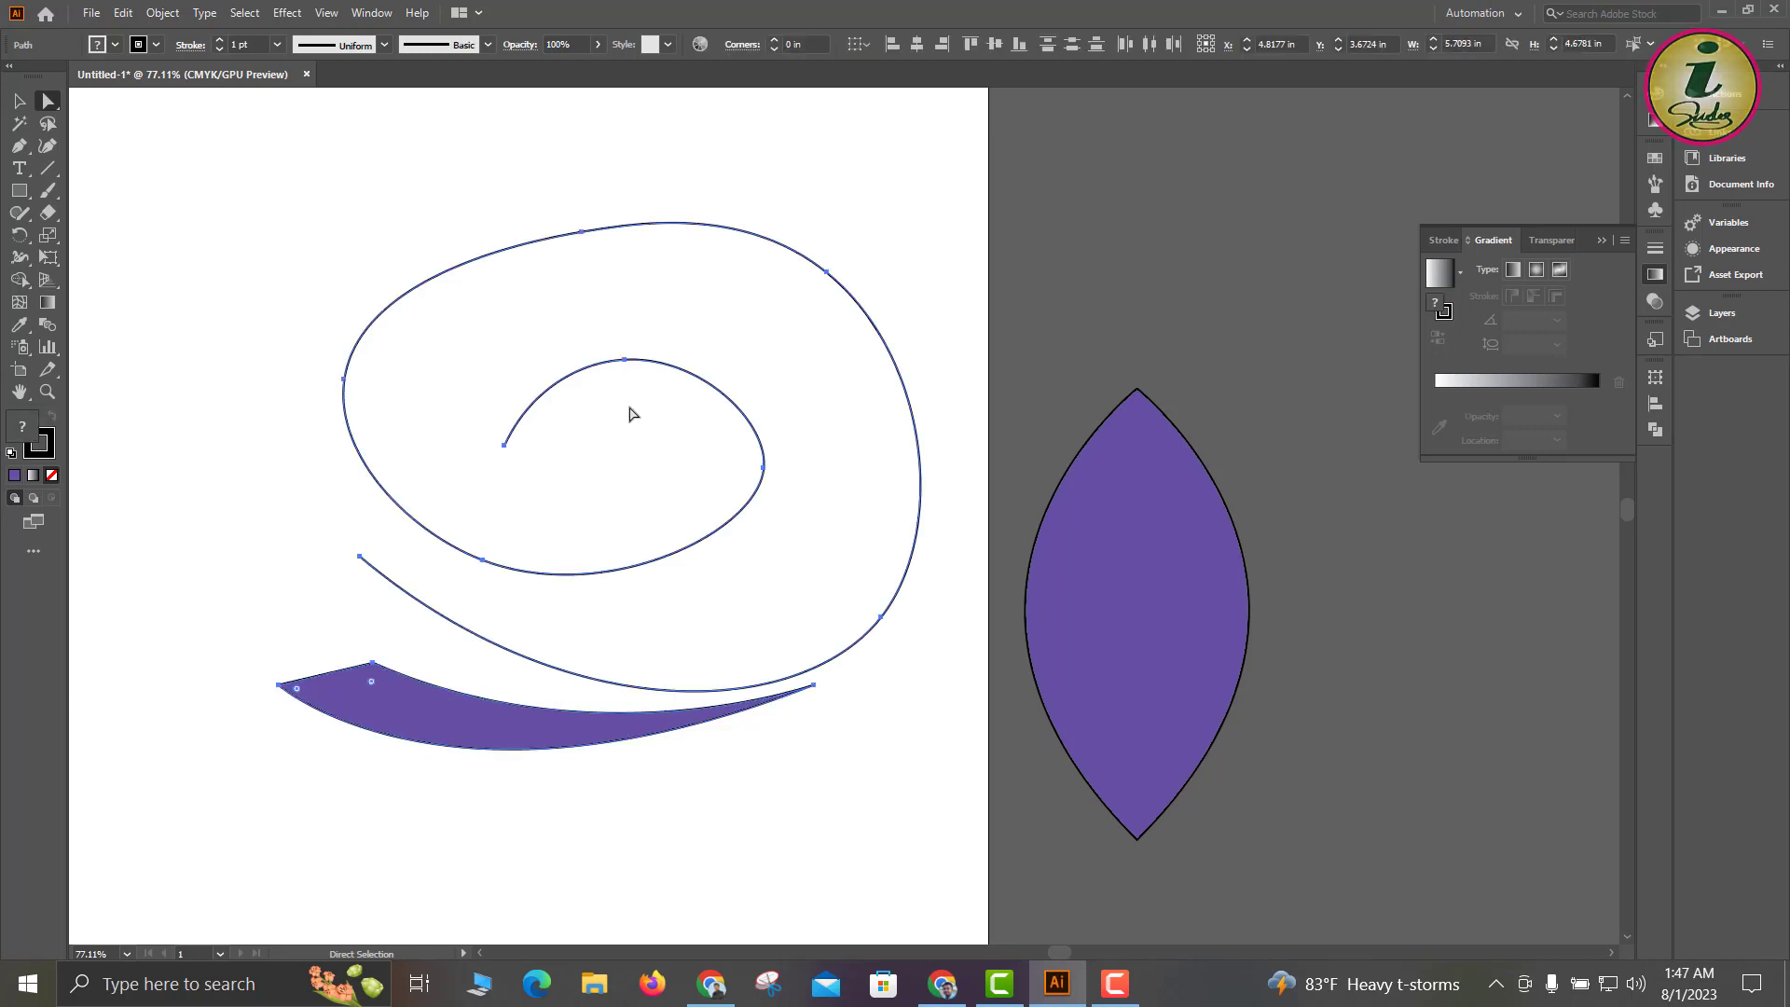
{"action": "key", "text": "ctrl+space"}
{"action": "left_click_drag", "start_coordinate": [627, 243], "coordinate": [1157, 737]}
{"action": "left_click_drag", "start_coordinate": [751, 851], "coordinate": [706, 516]}
{"action": "key", "text": "ctrl+space"}
{"action": "left_click_drag", "start_coordinate": [800, 636], "coordinate": [580, 400]}
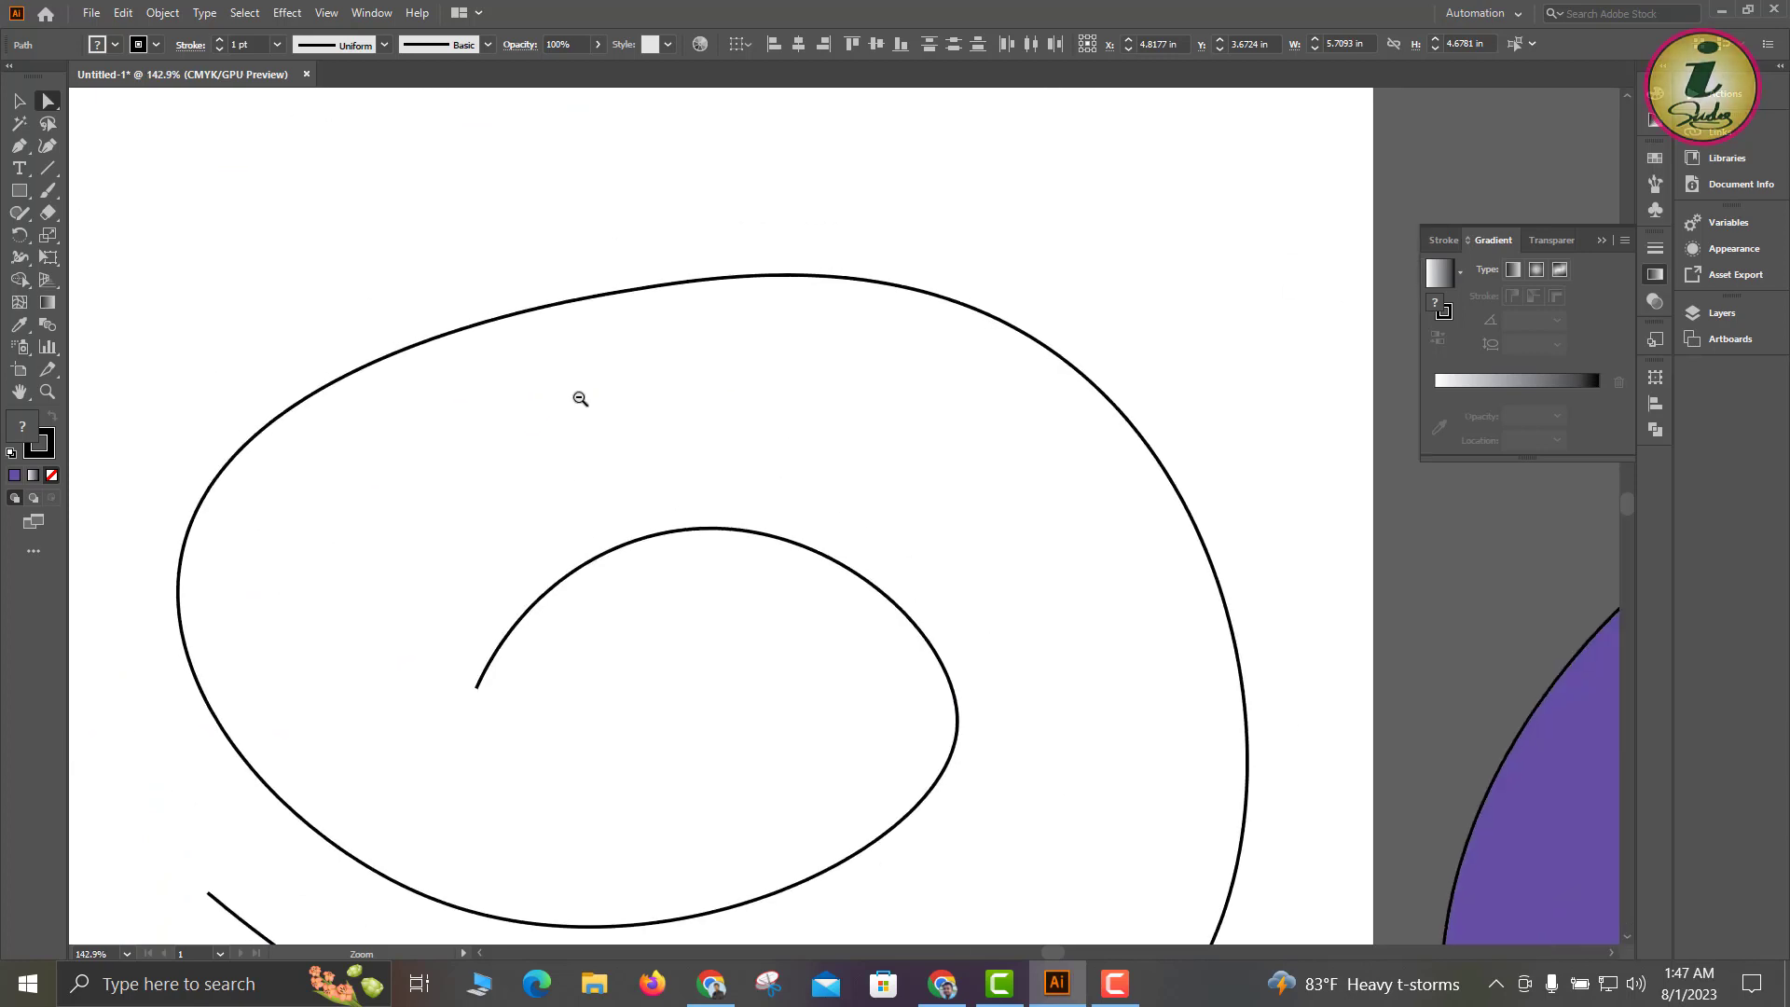
{"action": "left_click", "coordinate": [701, 529]}
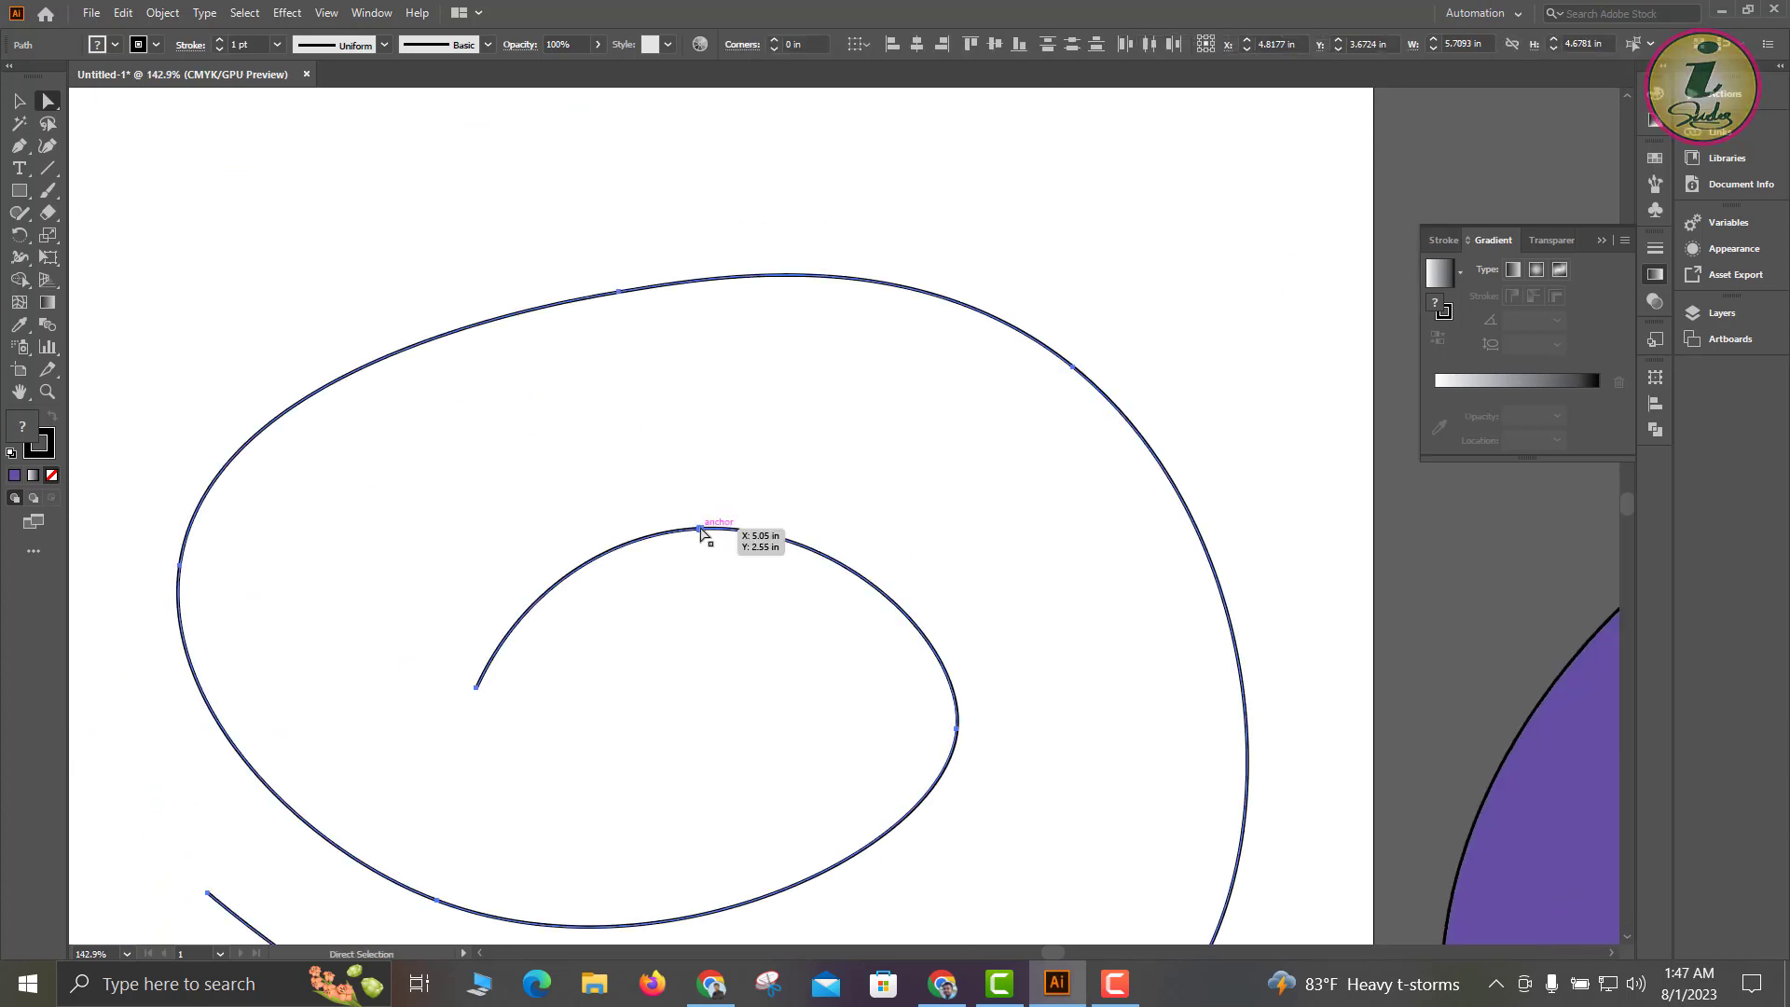
{"action": "left_click", "coordinate": [701, 528]}
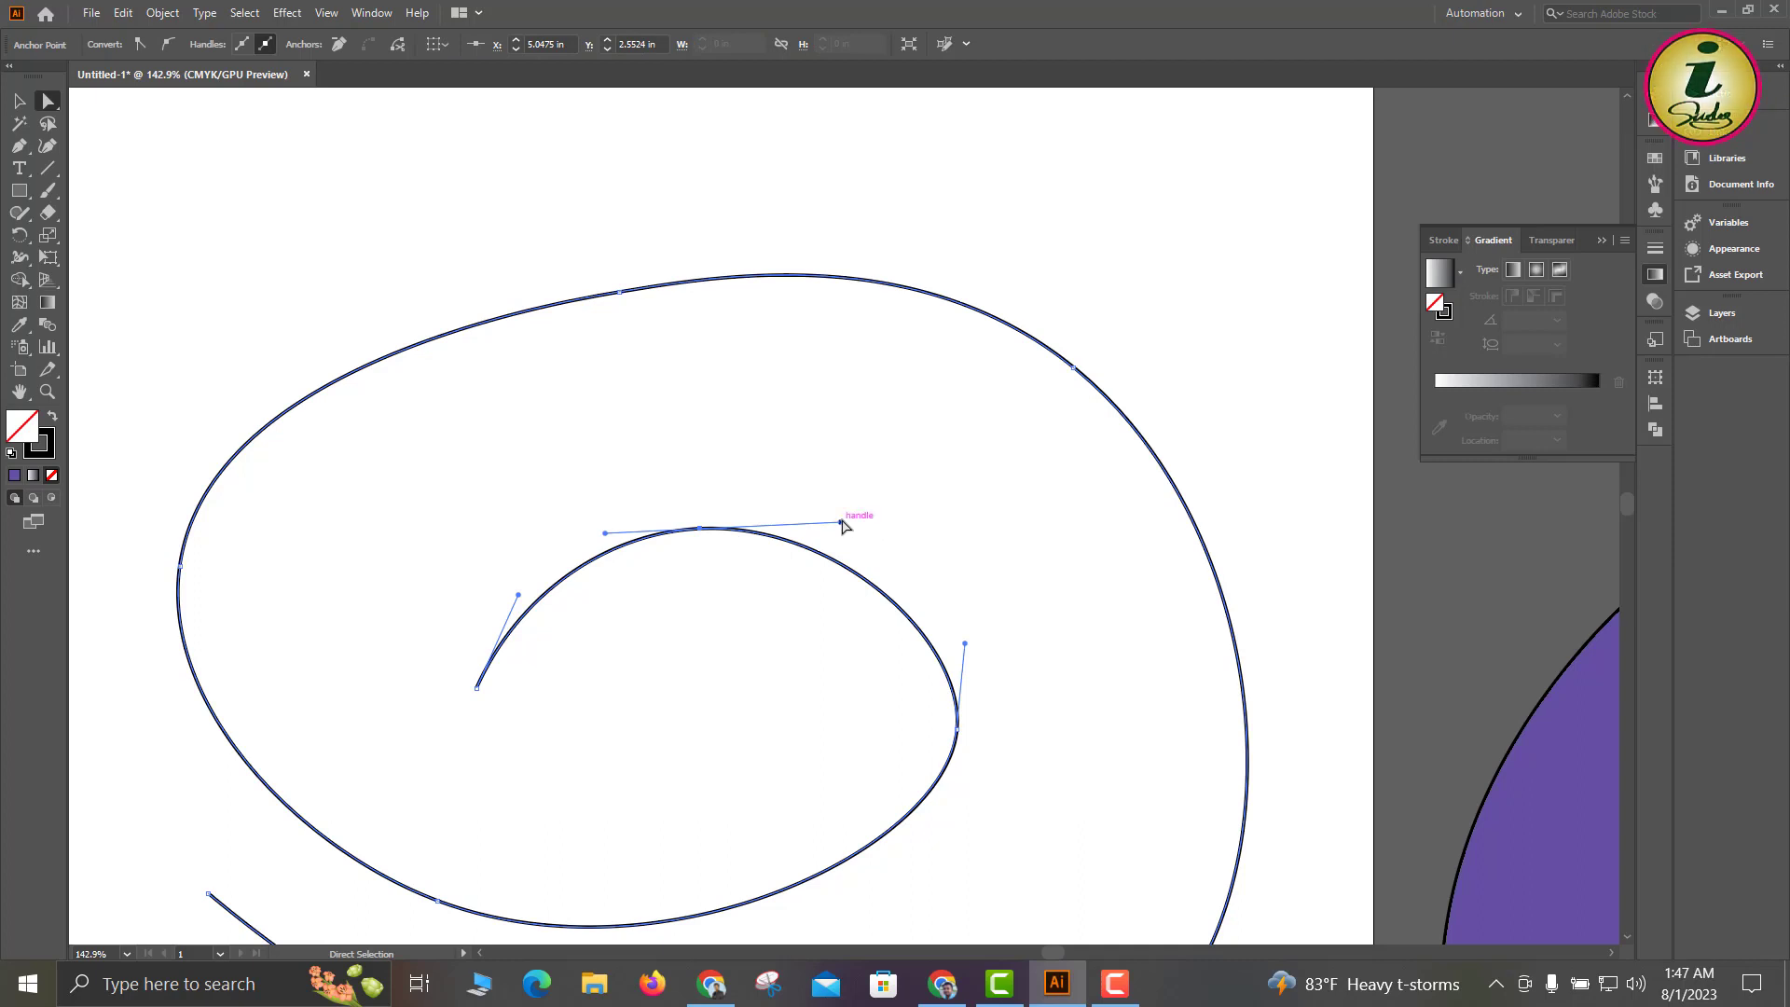
{"action": "left_click_drag", "start_coordinate": [842, 524], "coordinate": [983, 511]}
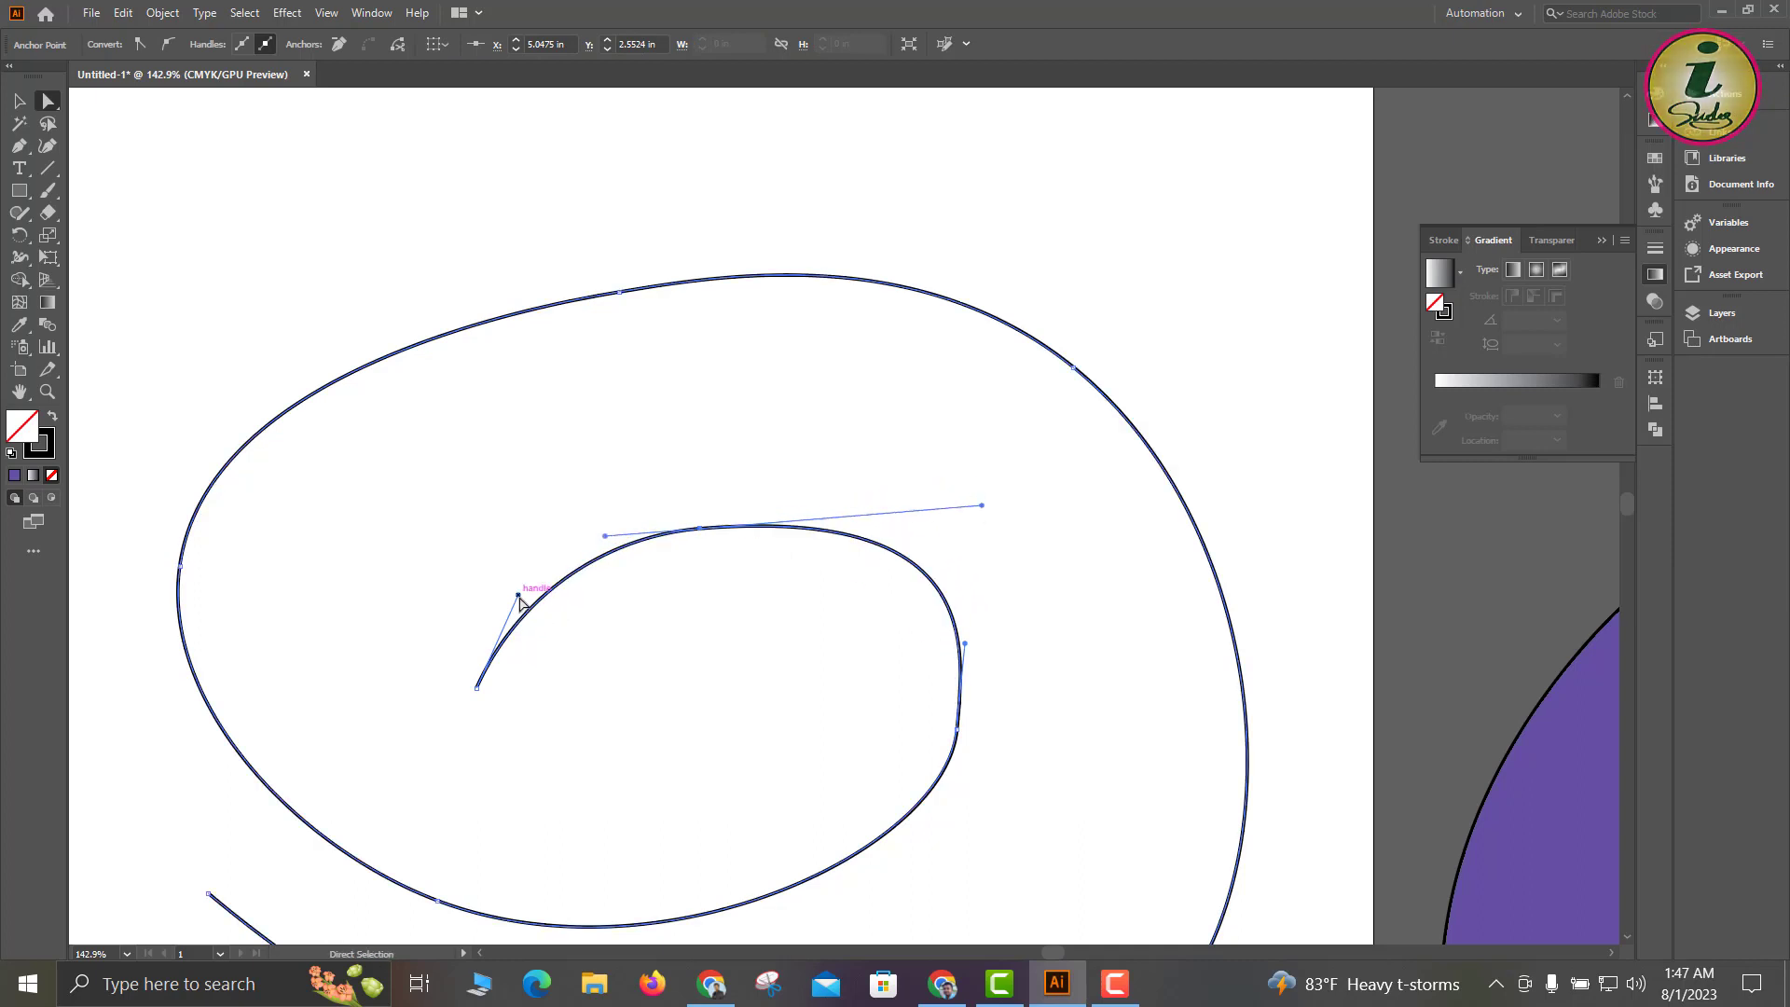
{"action": "left_click_drag", "start_coordinate": [519, 594], "coordinate": [500, 535]}
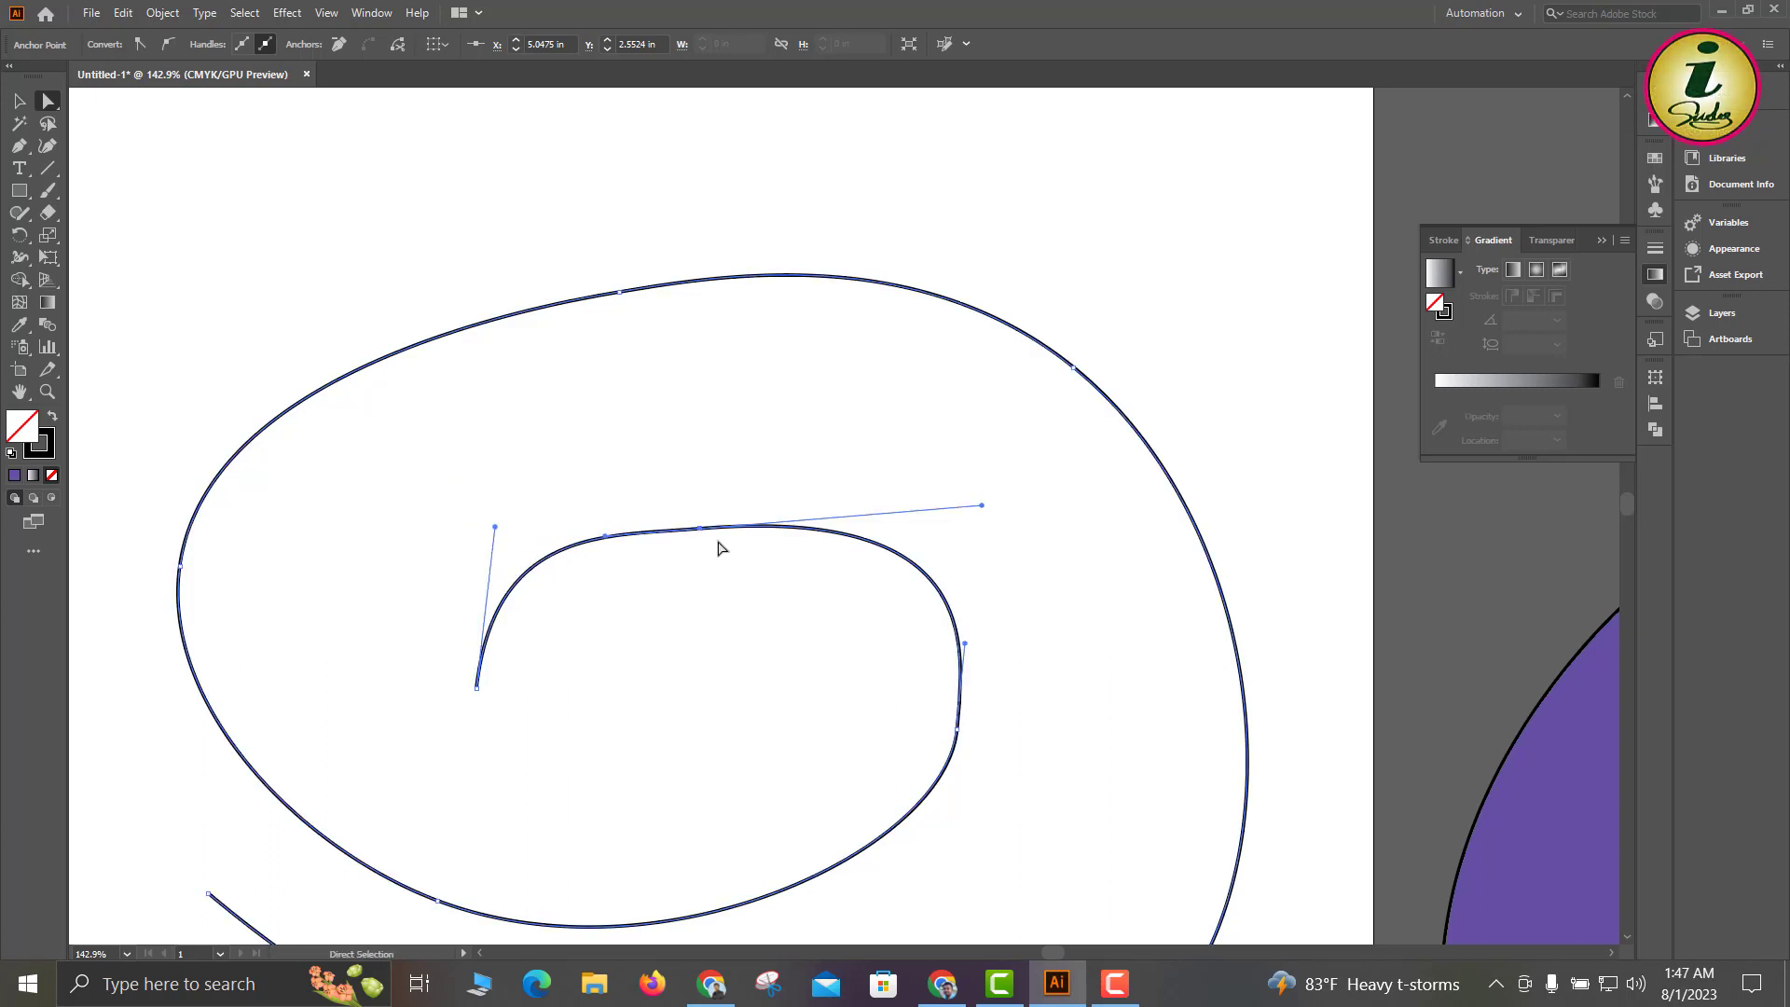
{"action": "left_click_drag", "start_coordinate": [700, 528], "coordinate": [694, 444]}
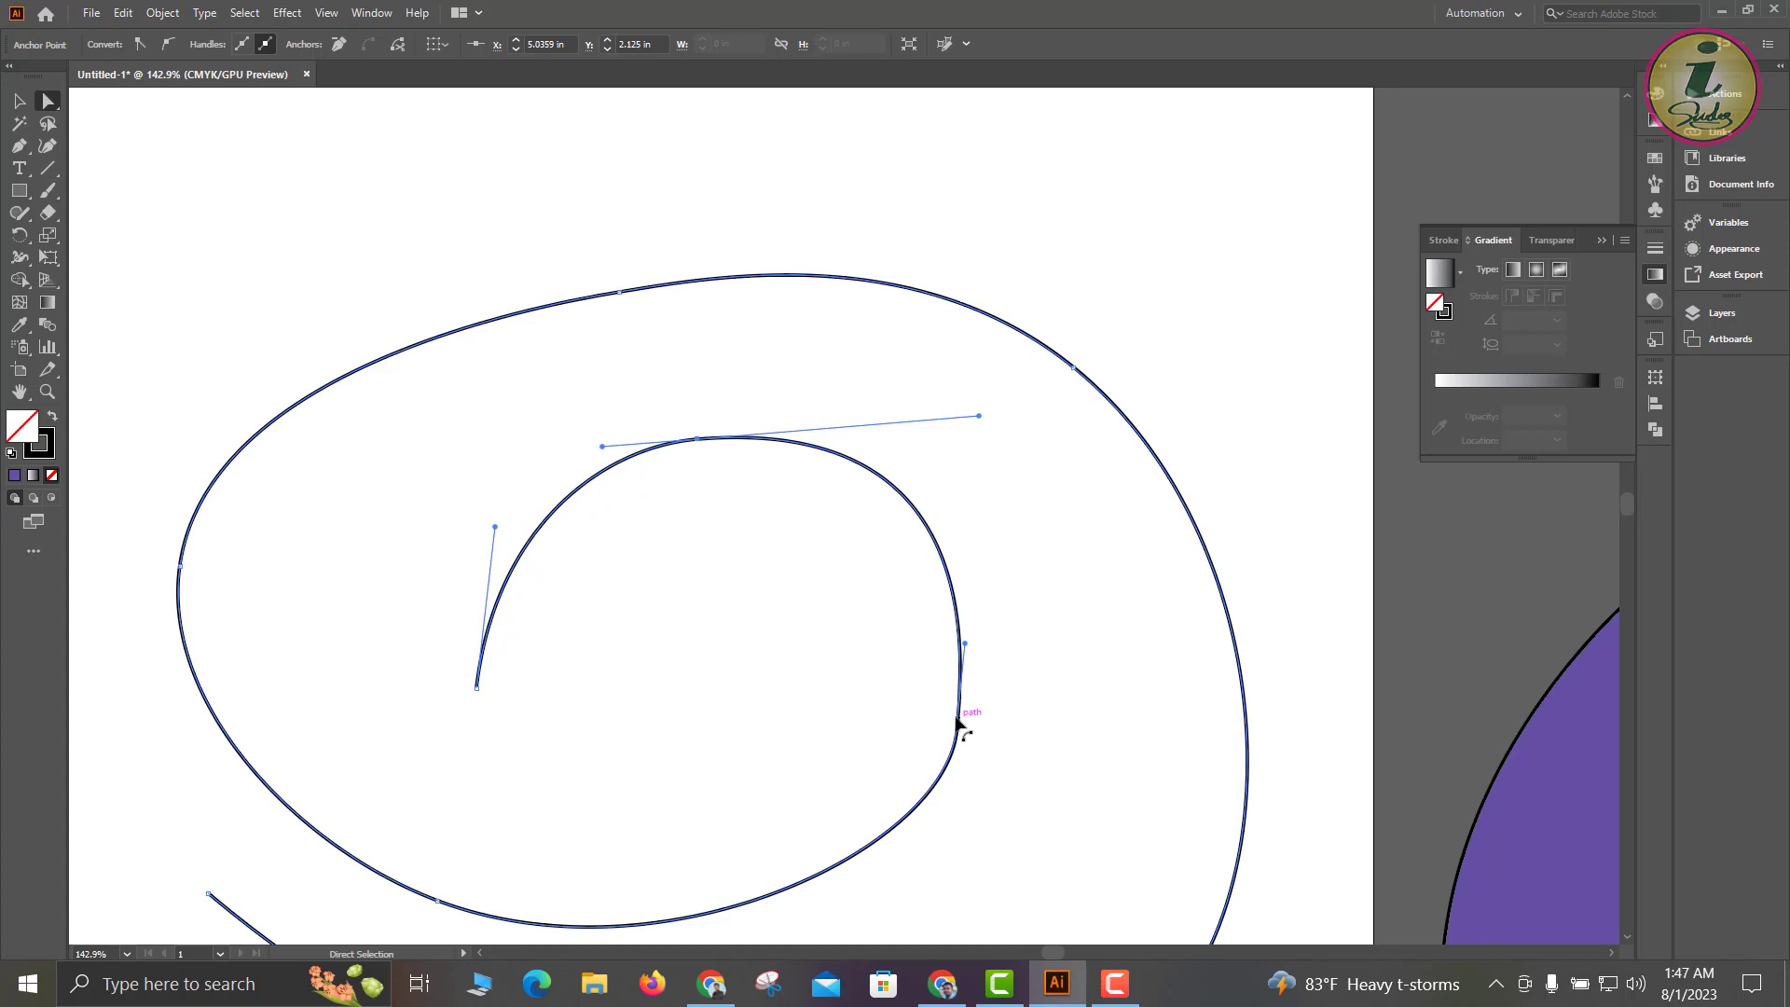
Tilt the handles of the spiral's inner right anchor, then move the outer top anchor to about X 4.58 in, Y 0.99 in and lengthen its handles.
{"action": "left_click", "coordinate": [955, 730]}
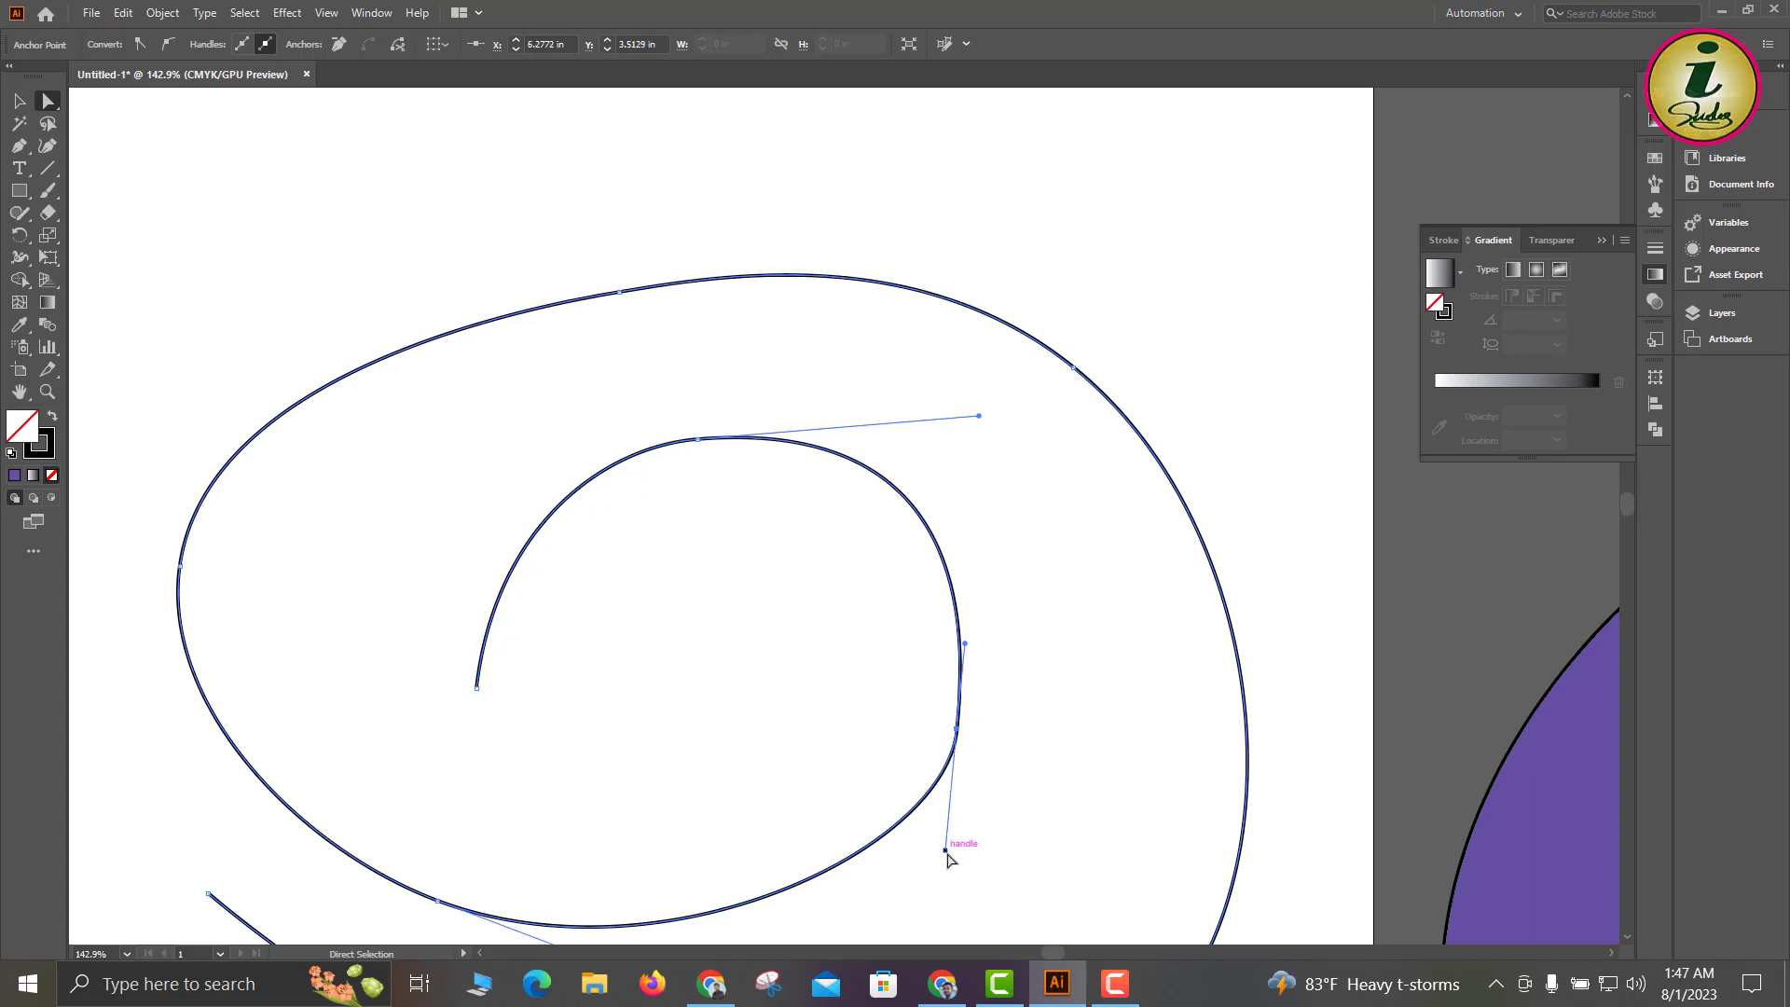
{"action": "left_click_drag", "start_coordinate": [946, 850], "coordinate": [854, 886]}
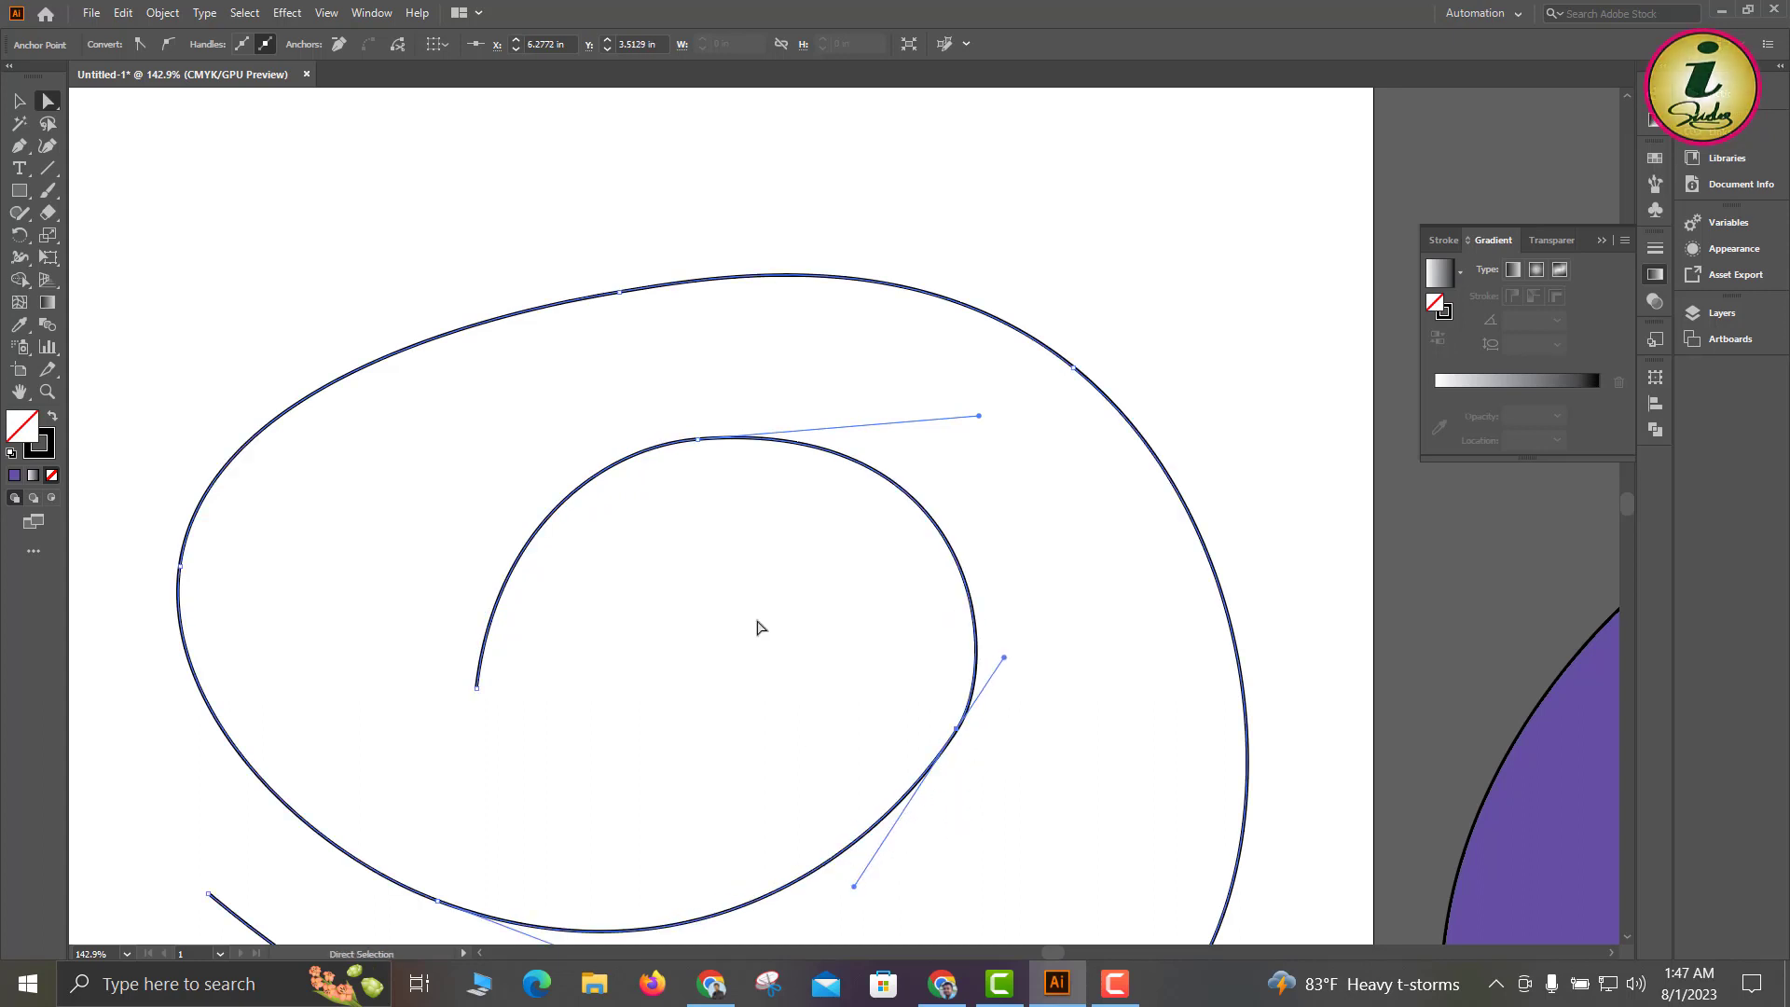
{"action": "left_click", "coordinate": [620, 295]}
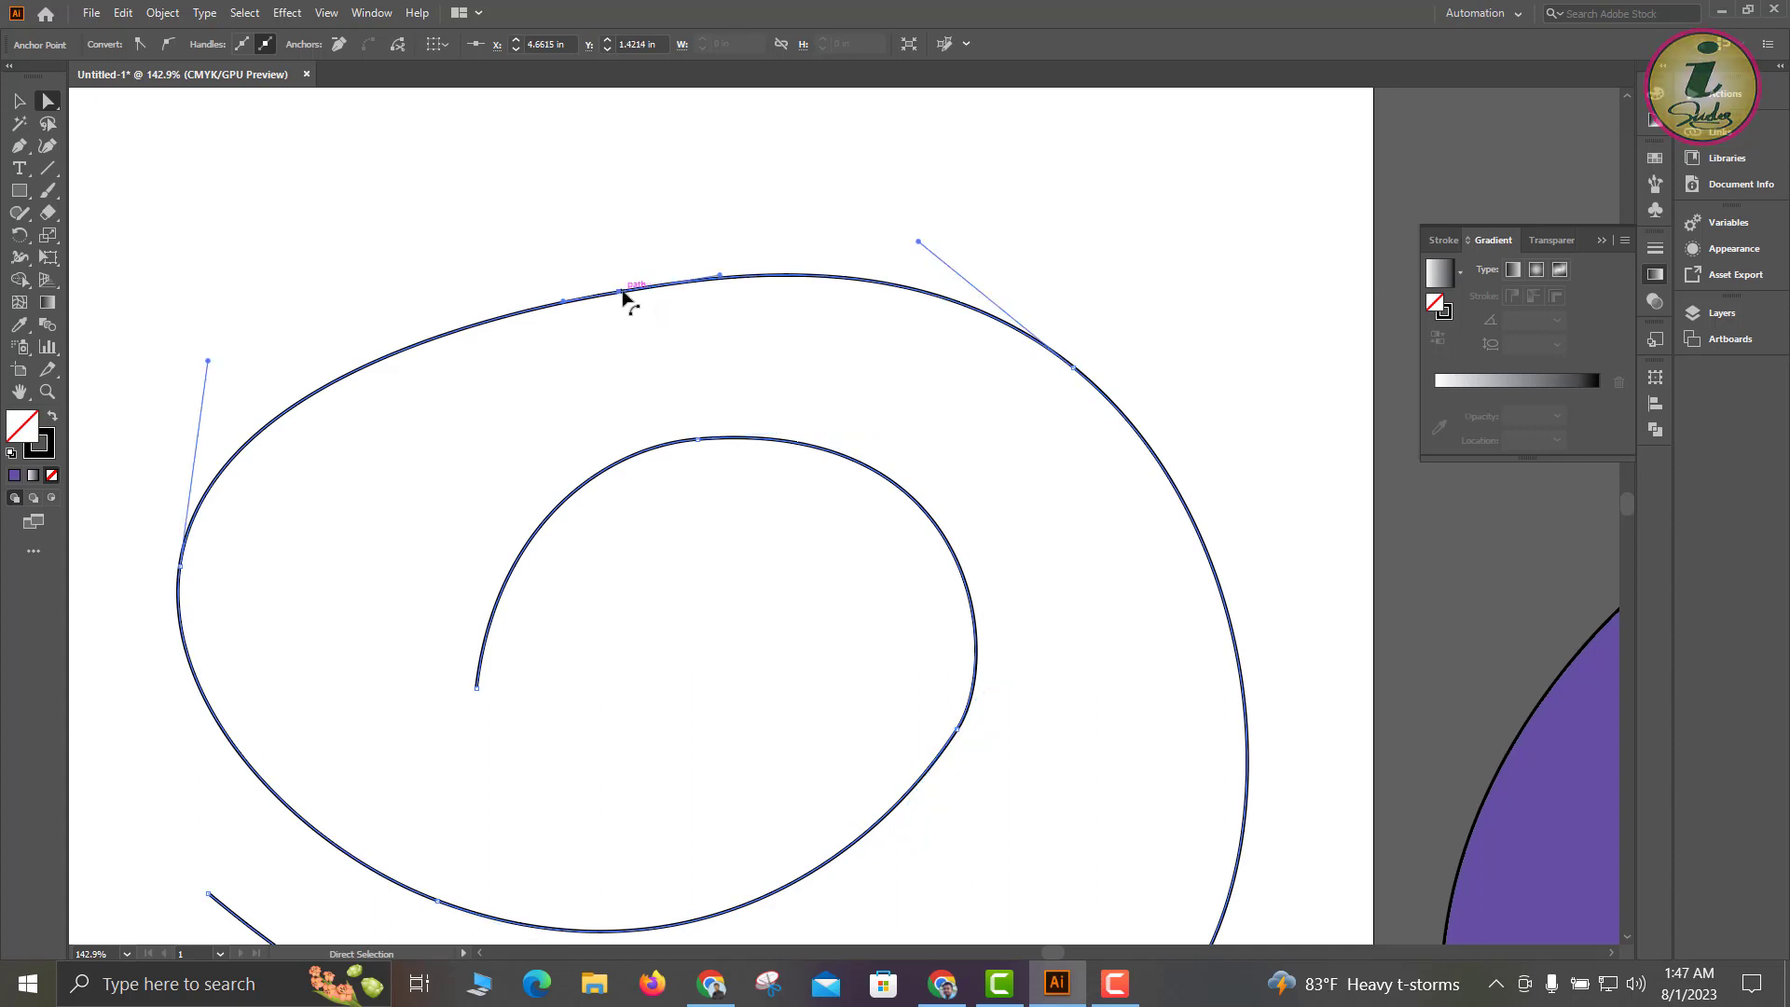
{"action": "left_click_drag", "start_coordinate": [621, 294], "coordinate": [356, 240]}
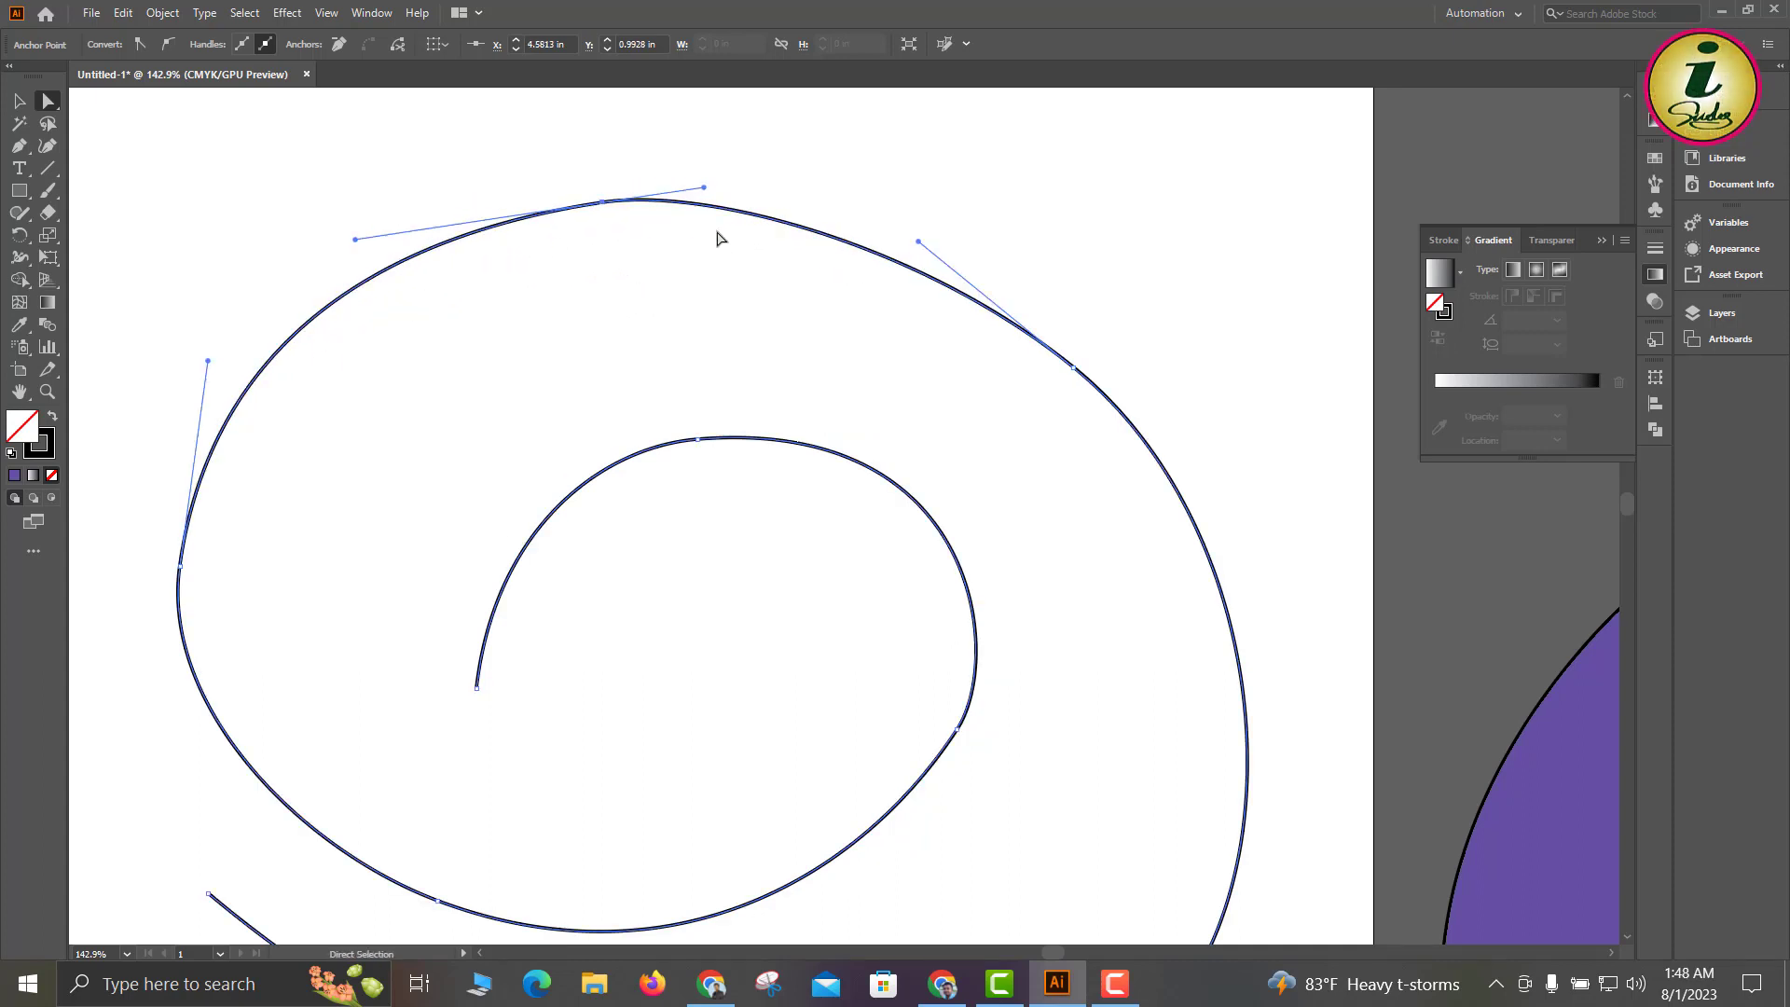
{"action": "left_click_drag", "start_coordinate": [704, 187], "coordinate": [814, 178]}
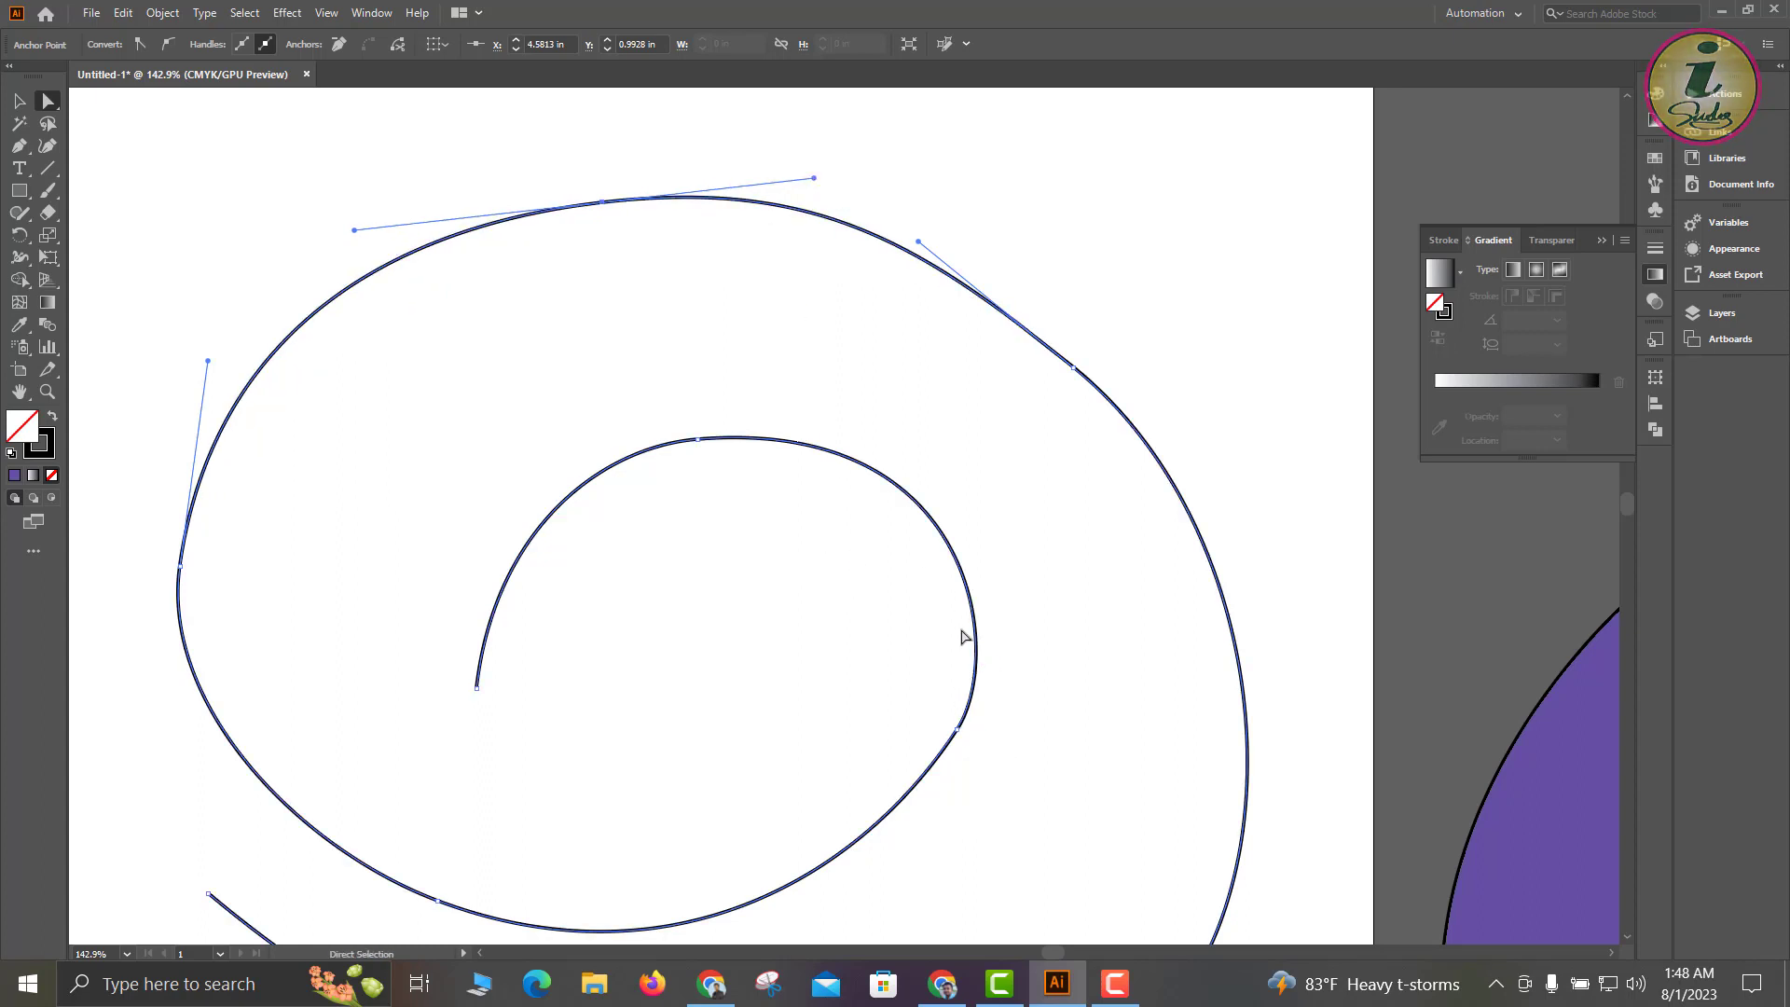
Move the spiral's inner right anchor to about X 6.26 in, Y 3.77 in.
{"action": "left_click", "coordinate": [956, 729]}
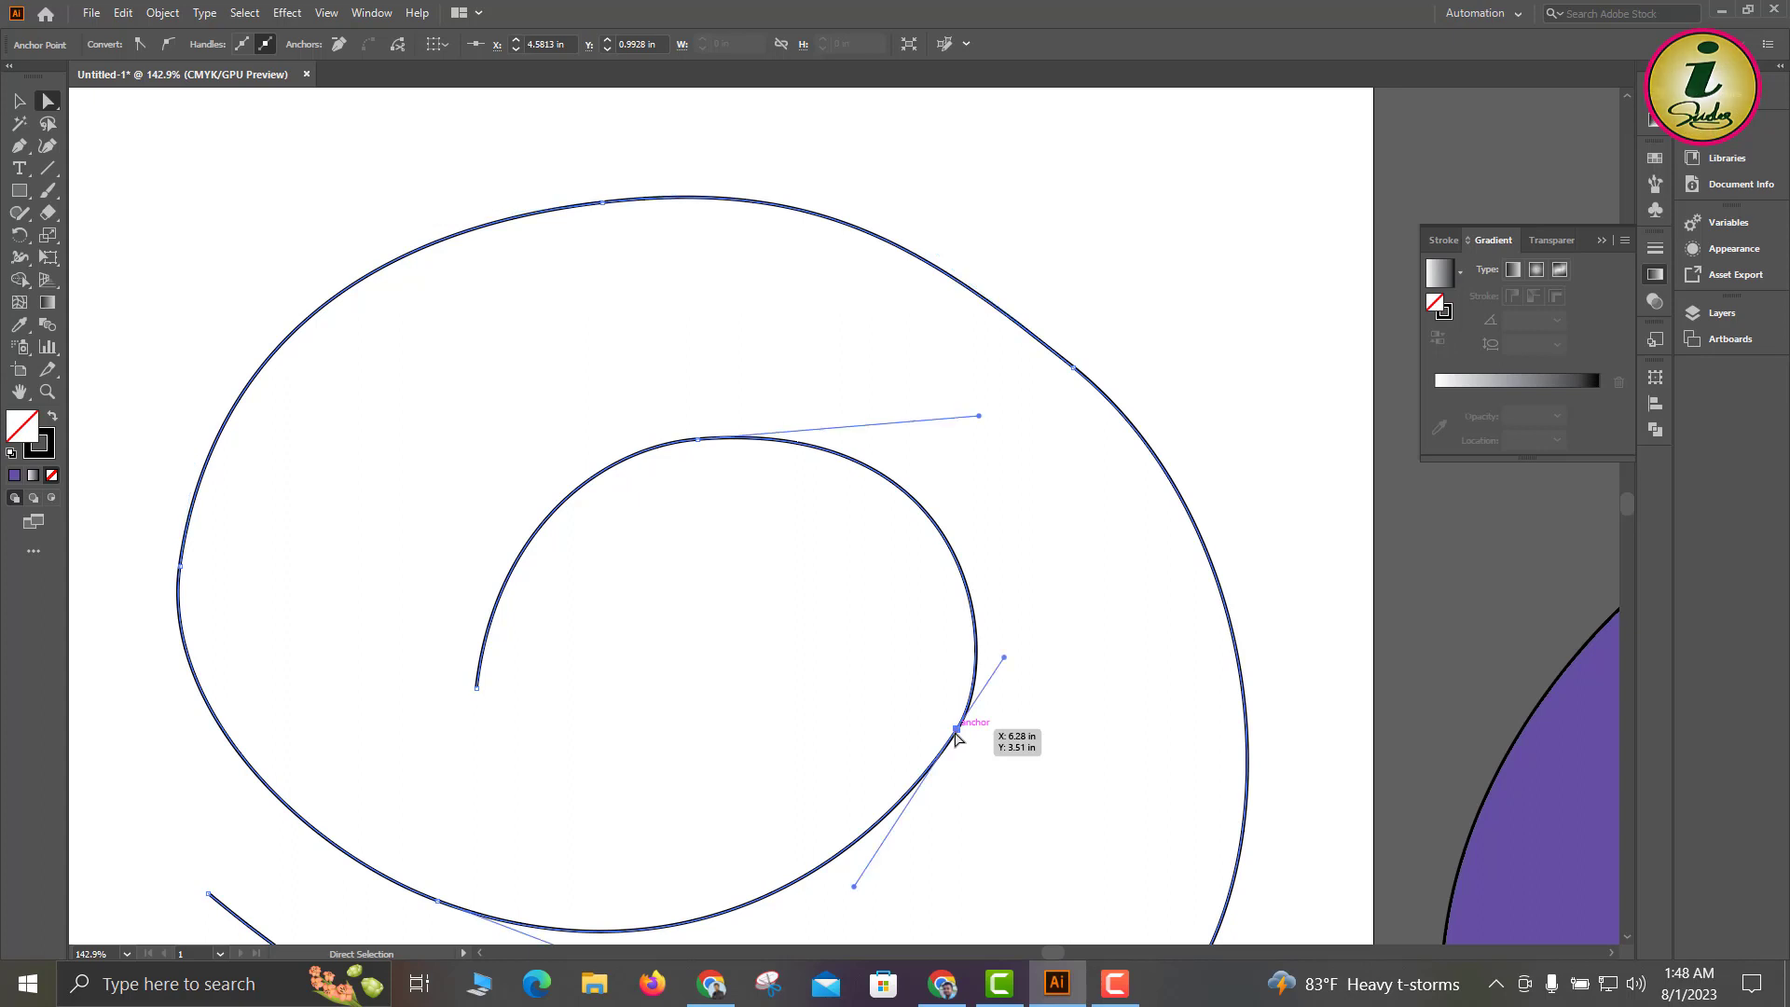
{"action": "left_click_drag", "start_coordinate": [955, 733], "coordinate": [936, 643]}
{"action": "key", "text": "ctrl+space"}
{"action": "left_click_drag", "start_coordinate": [1023, 743], "coordinate": [902, 489]}
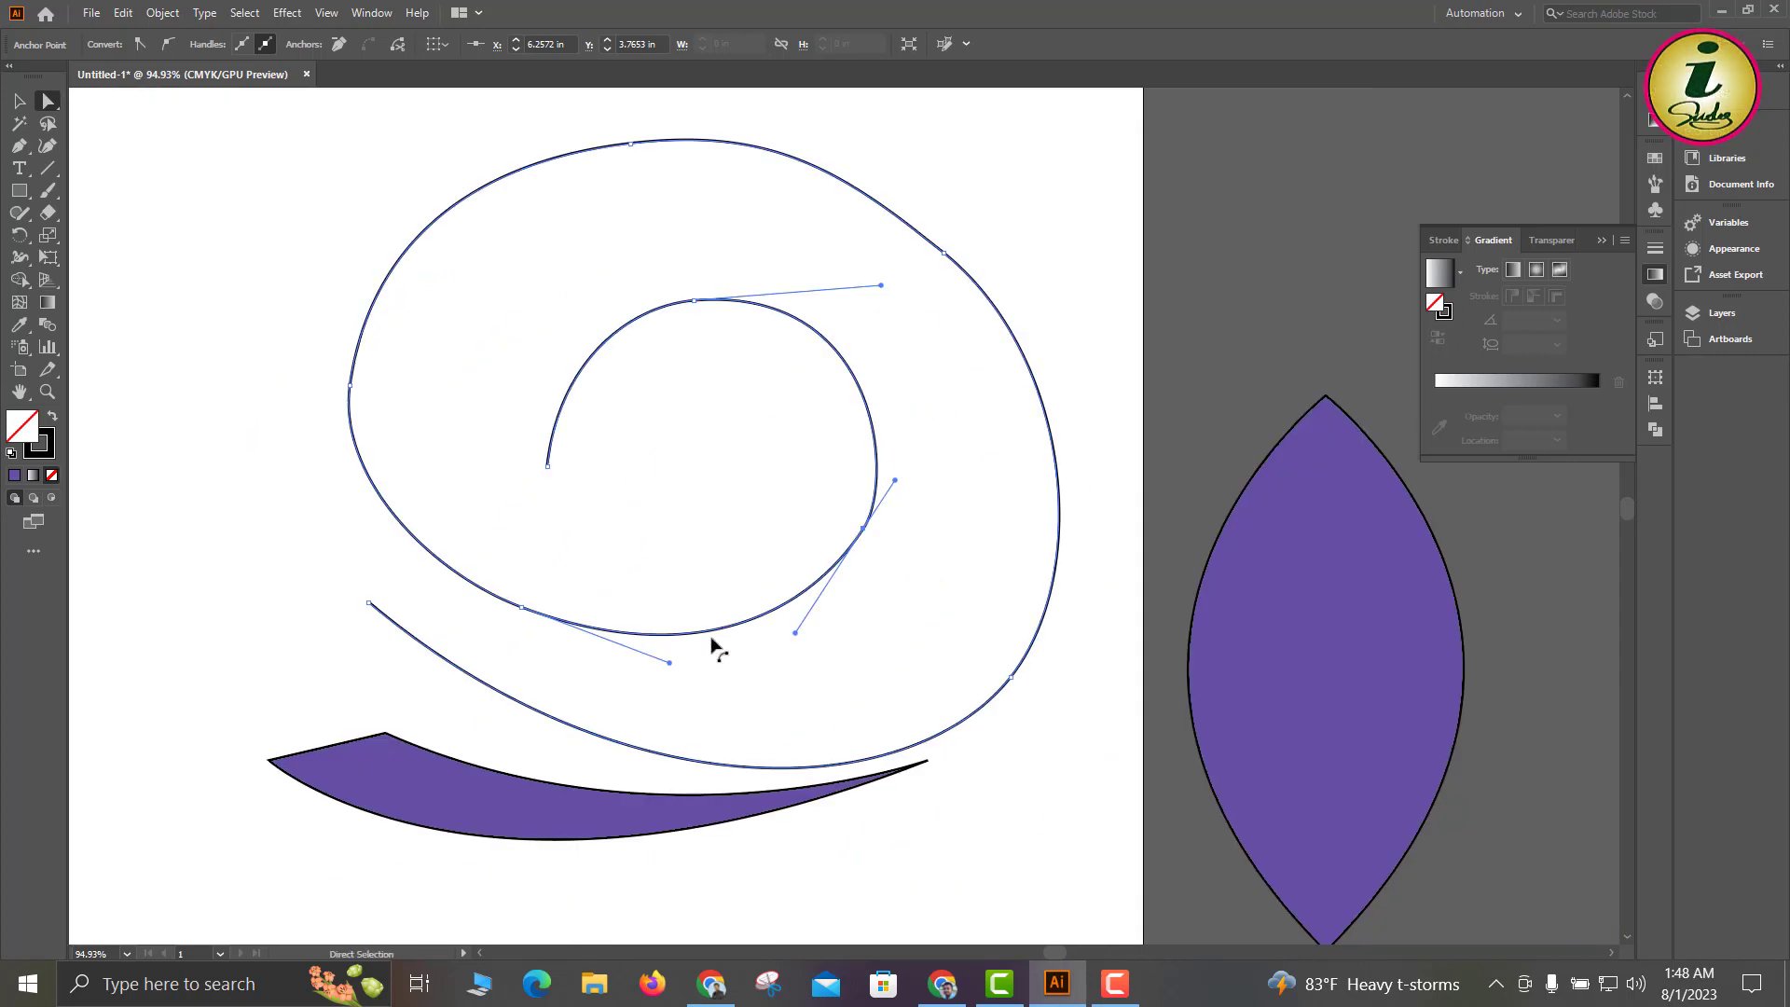
{"action": "key", "text": "minus"}
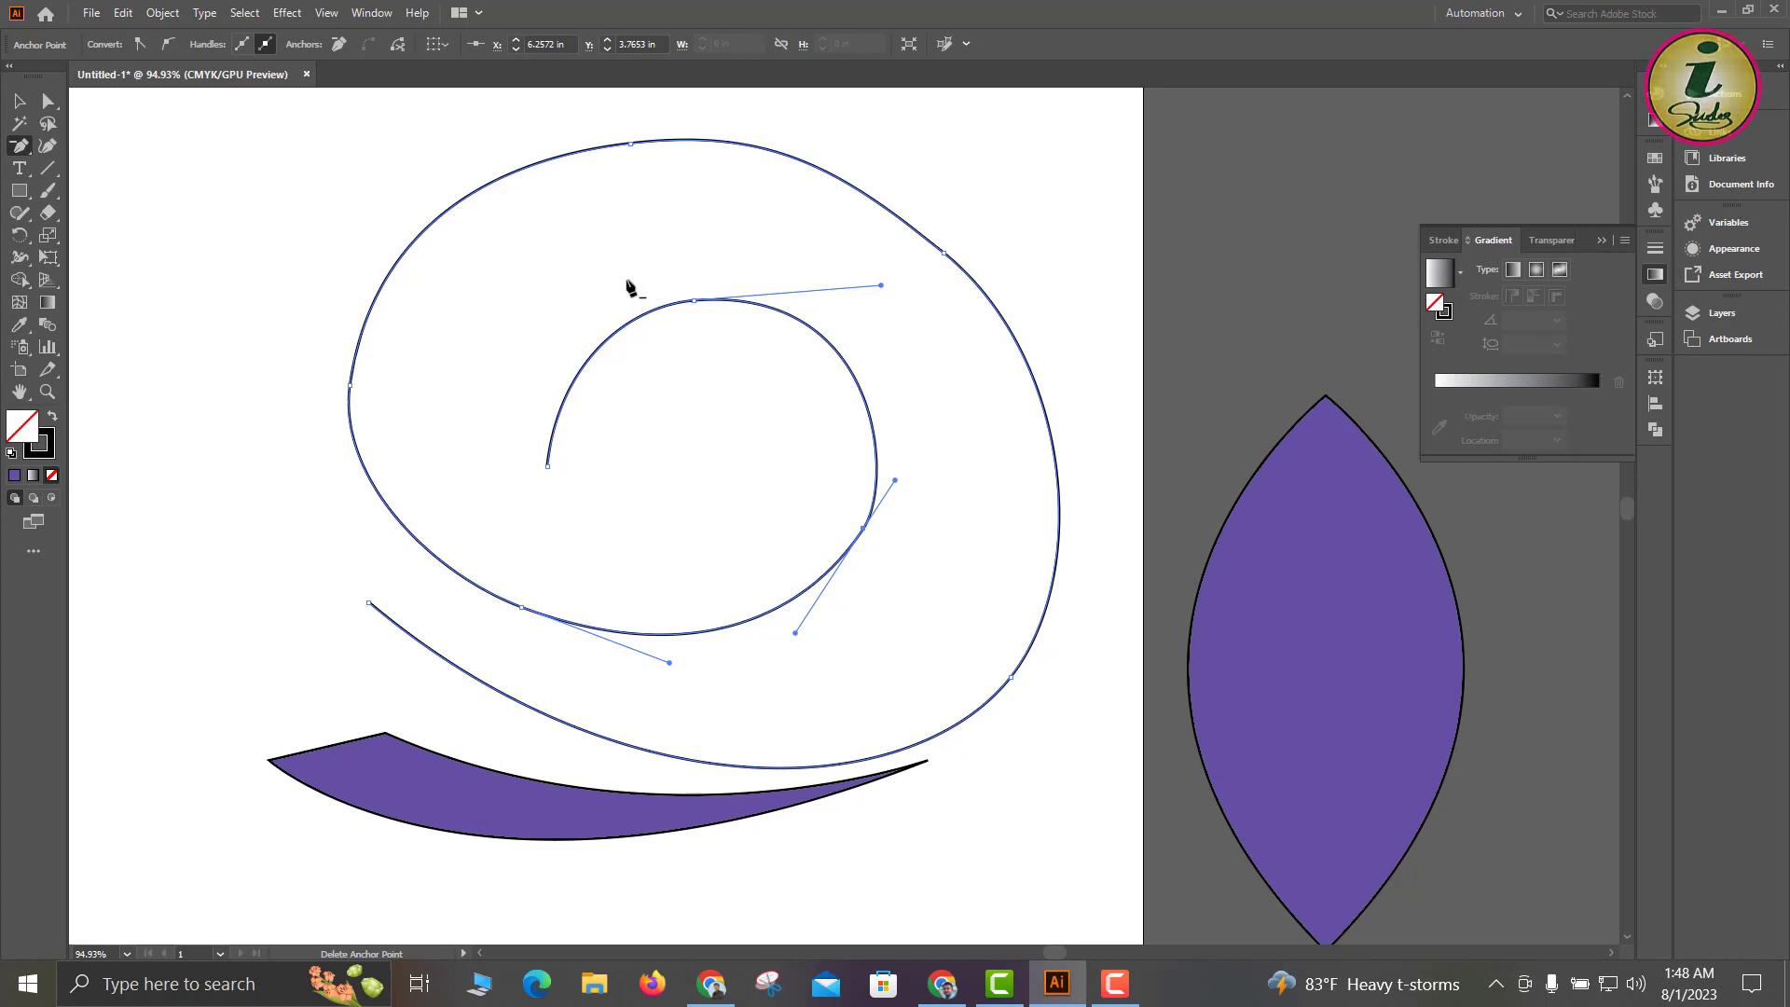
{"action": "key", "text": "super"}
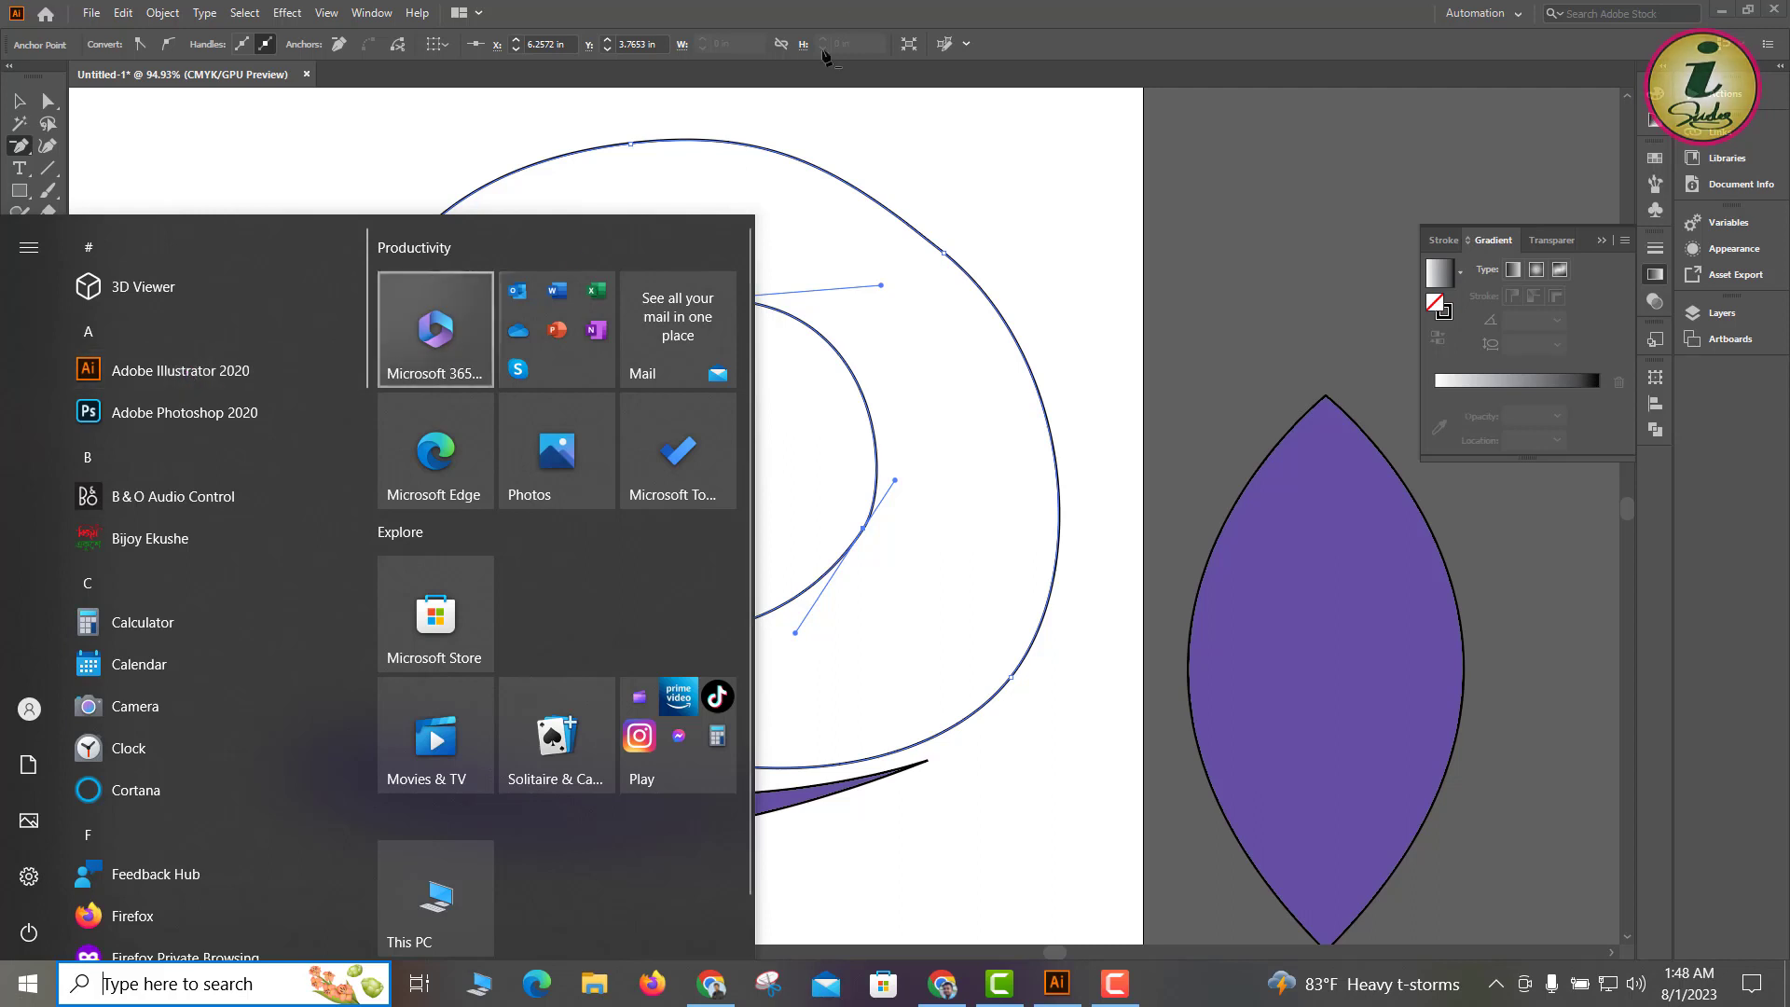
{"action": "left_click", "coordinate": [855, 12]}
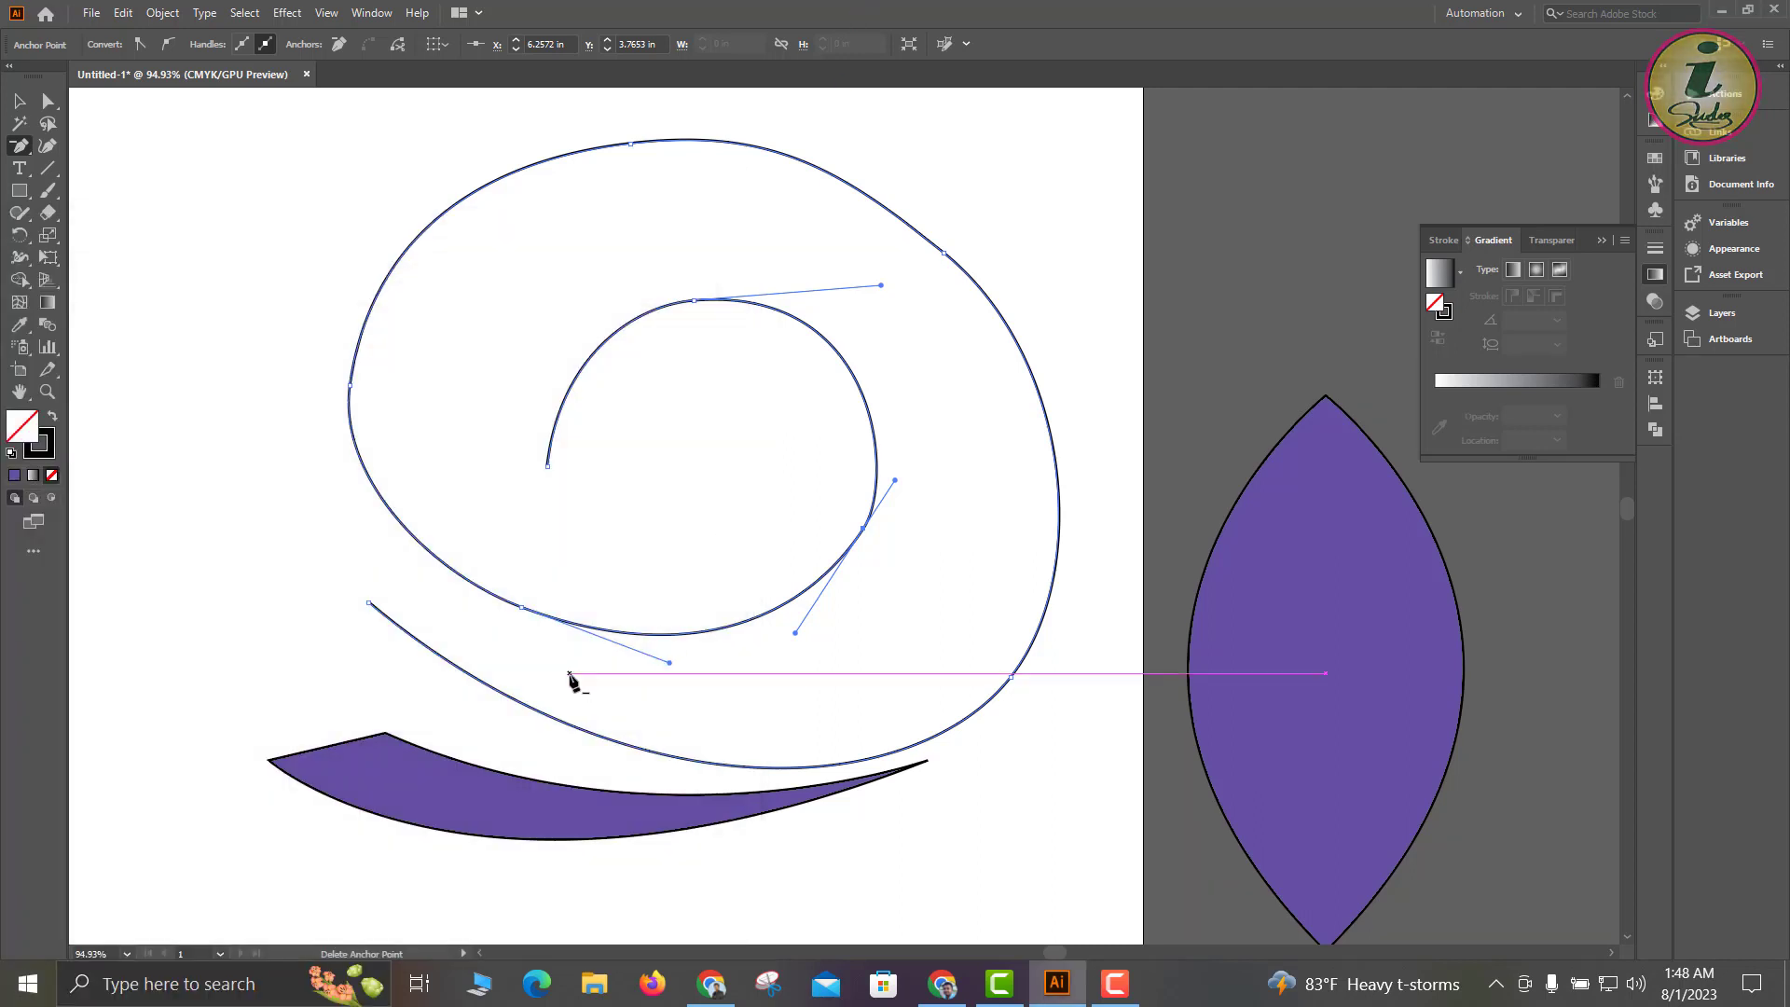
Deselect the reshaped spiral path with the Selection tool.
{"action": "left_click", "coordinate": [20, 101]}
{"action": "left_click", "coordinate": [144, 232]}
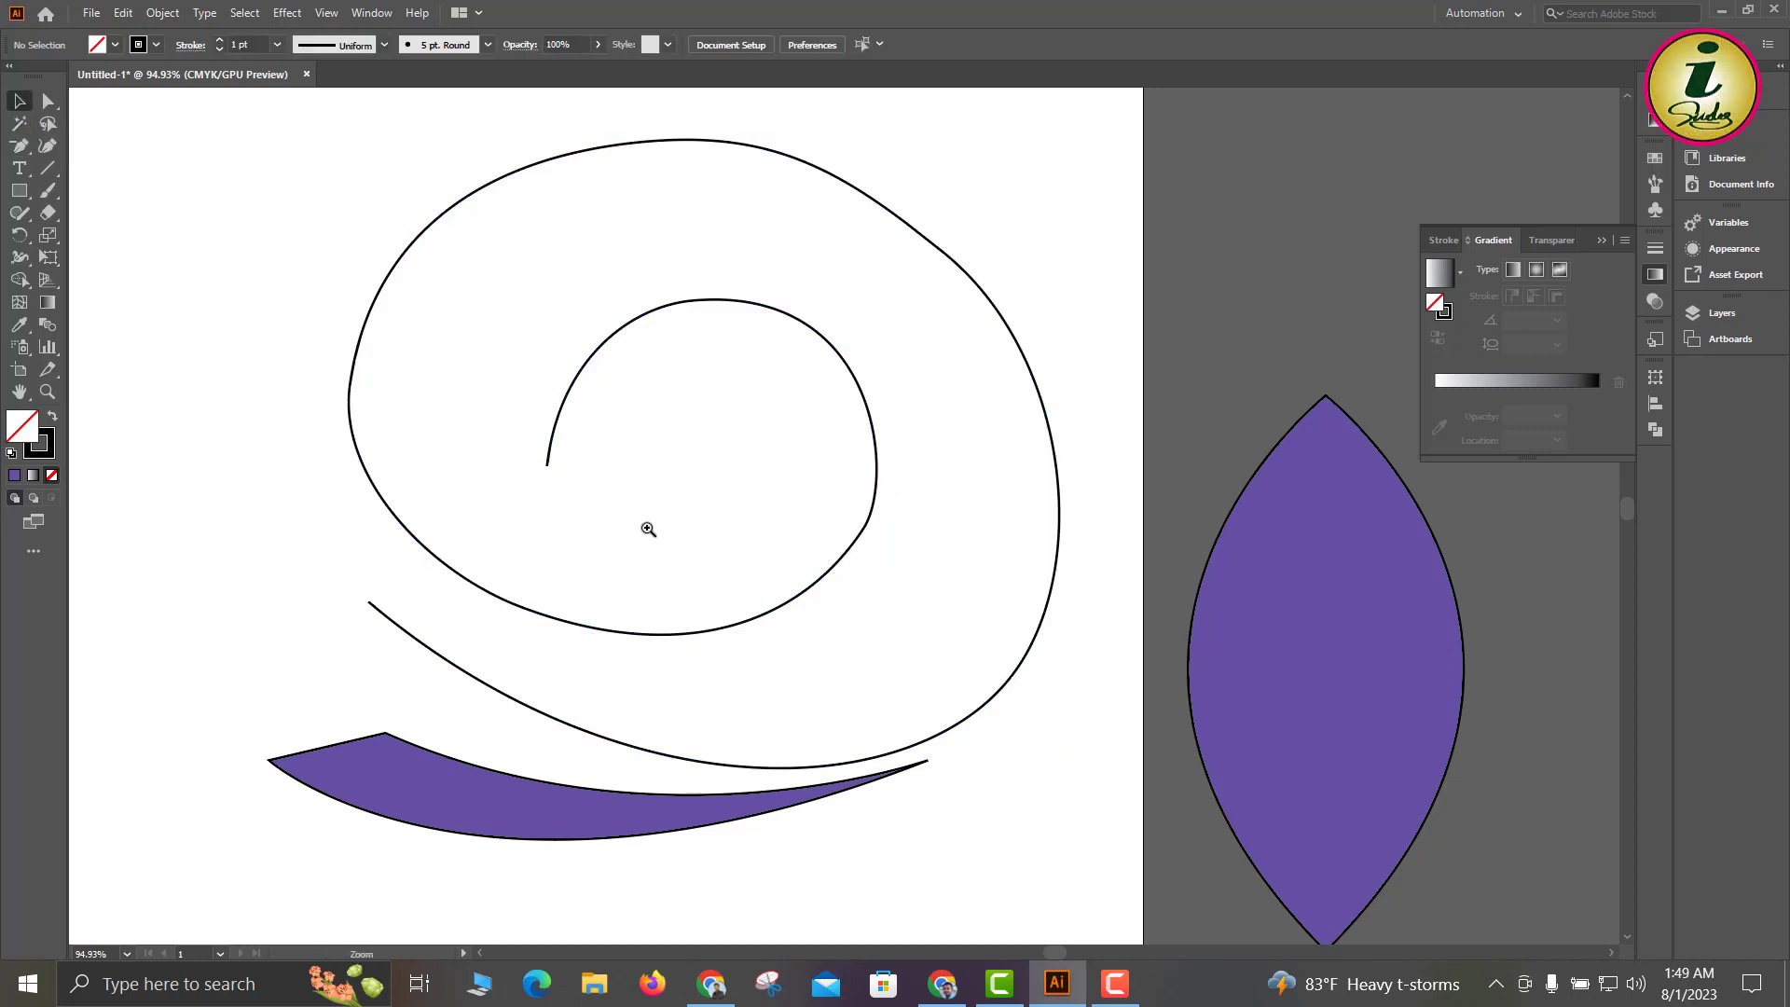
{"action": "left_click_drag", "start_coordinate": [658, 543], "coordinate": [481, 256]}
{"action": "left_click_drag", "start_coordinate": [762, 432], "coordinate": [602, 308]}
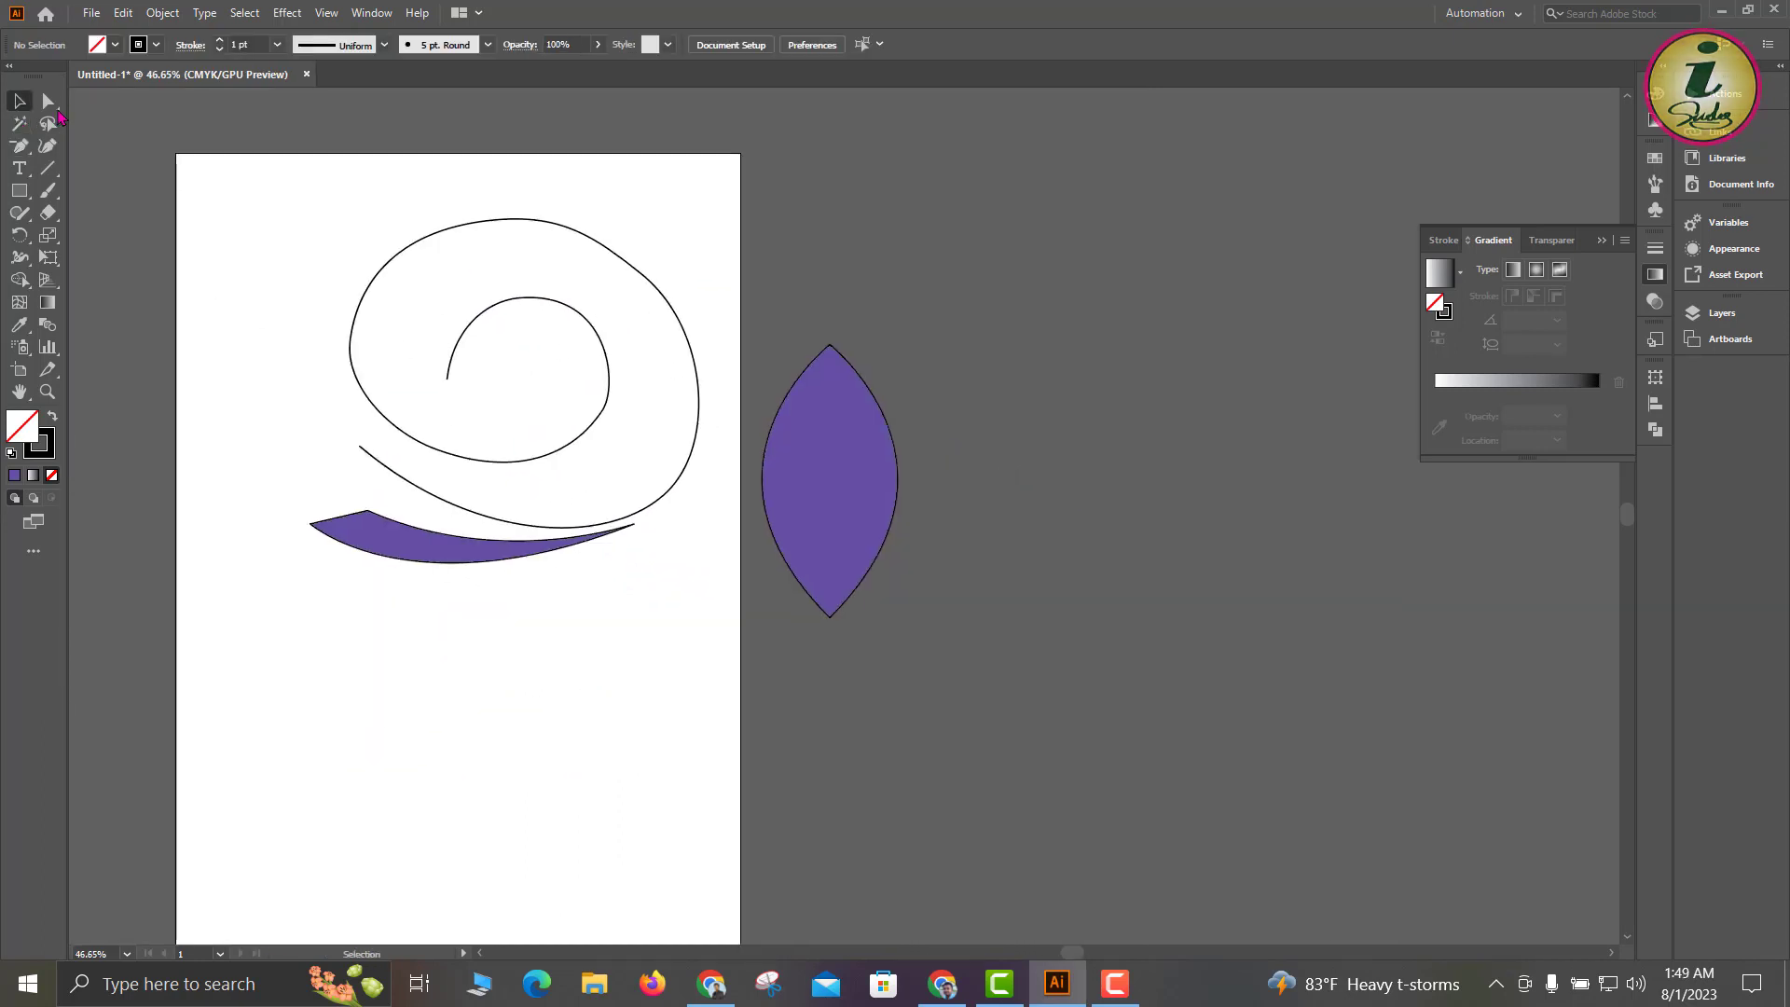
Draw a closed, unfilled square below the crescent with the Pen tool, about 2.27 in wide and 2.29 in high.
{"action": "left_click", "coordinate": [48, 101]}
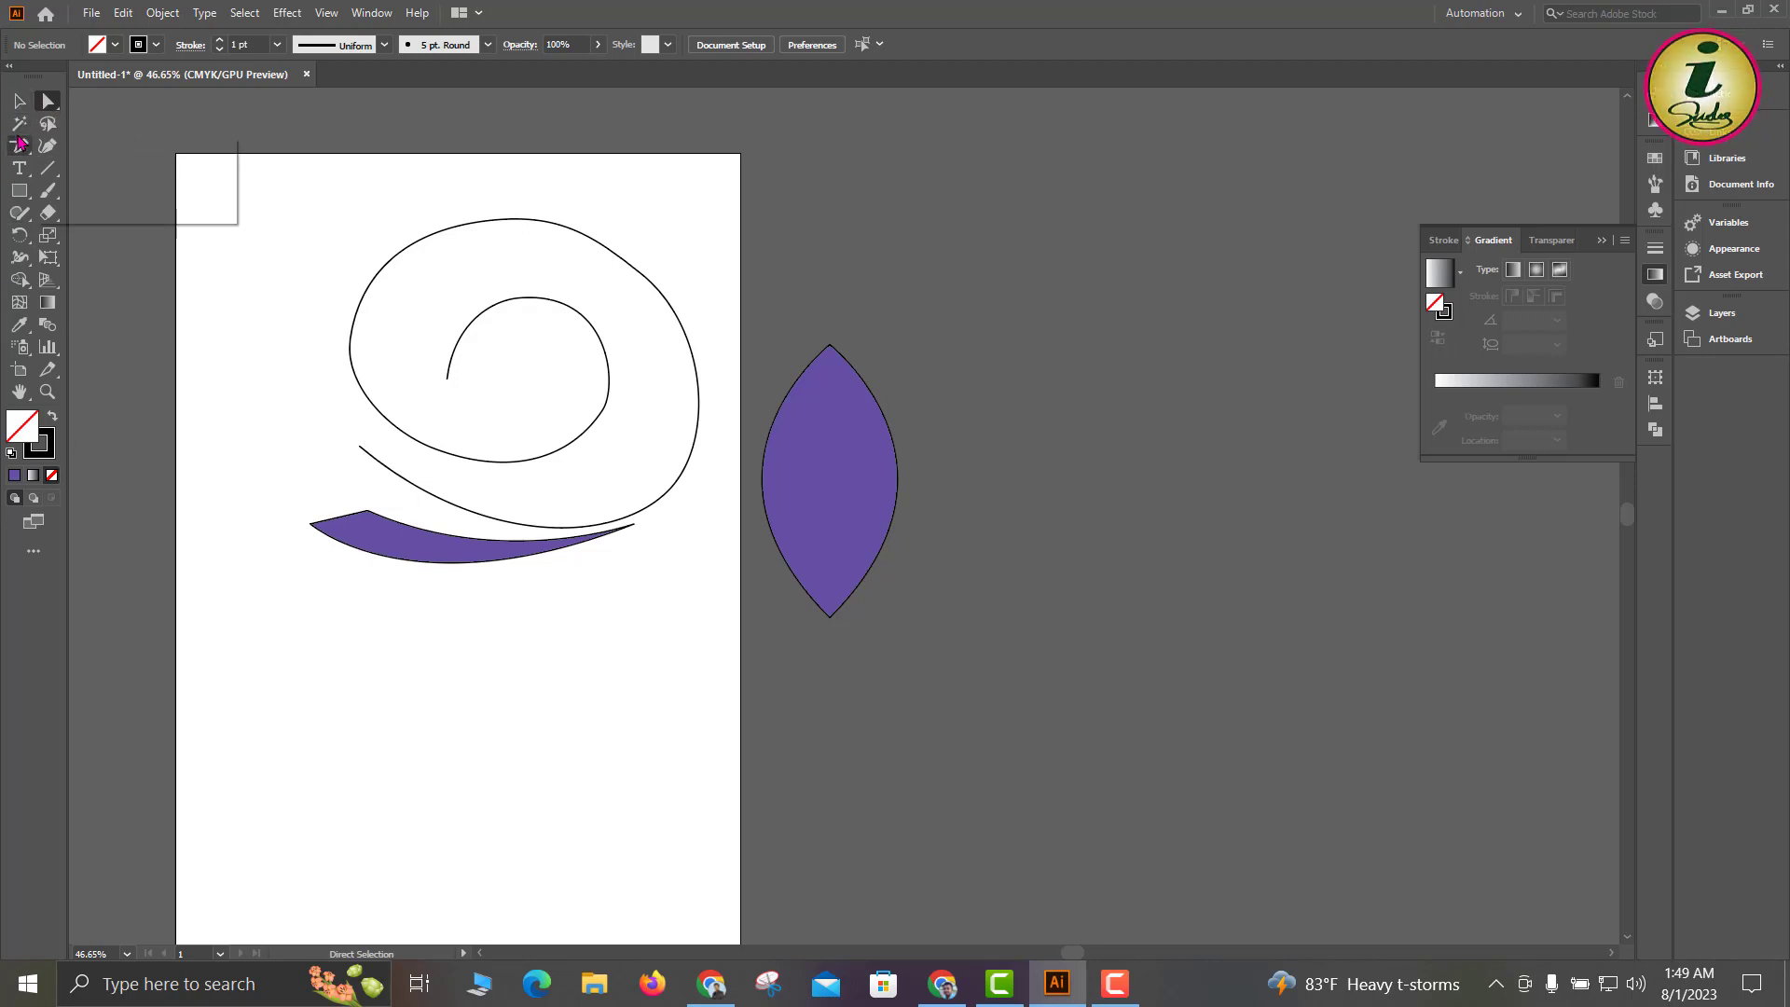
{"action": "left_click", "coordinate": [97, 144]}
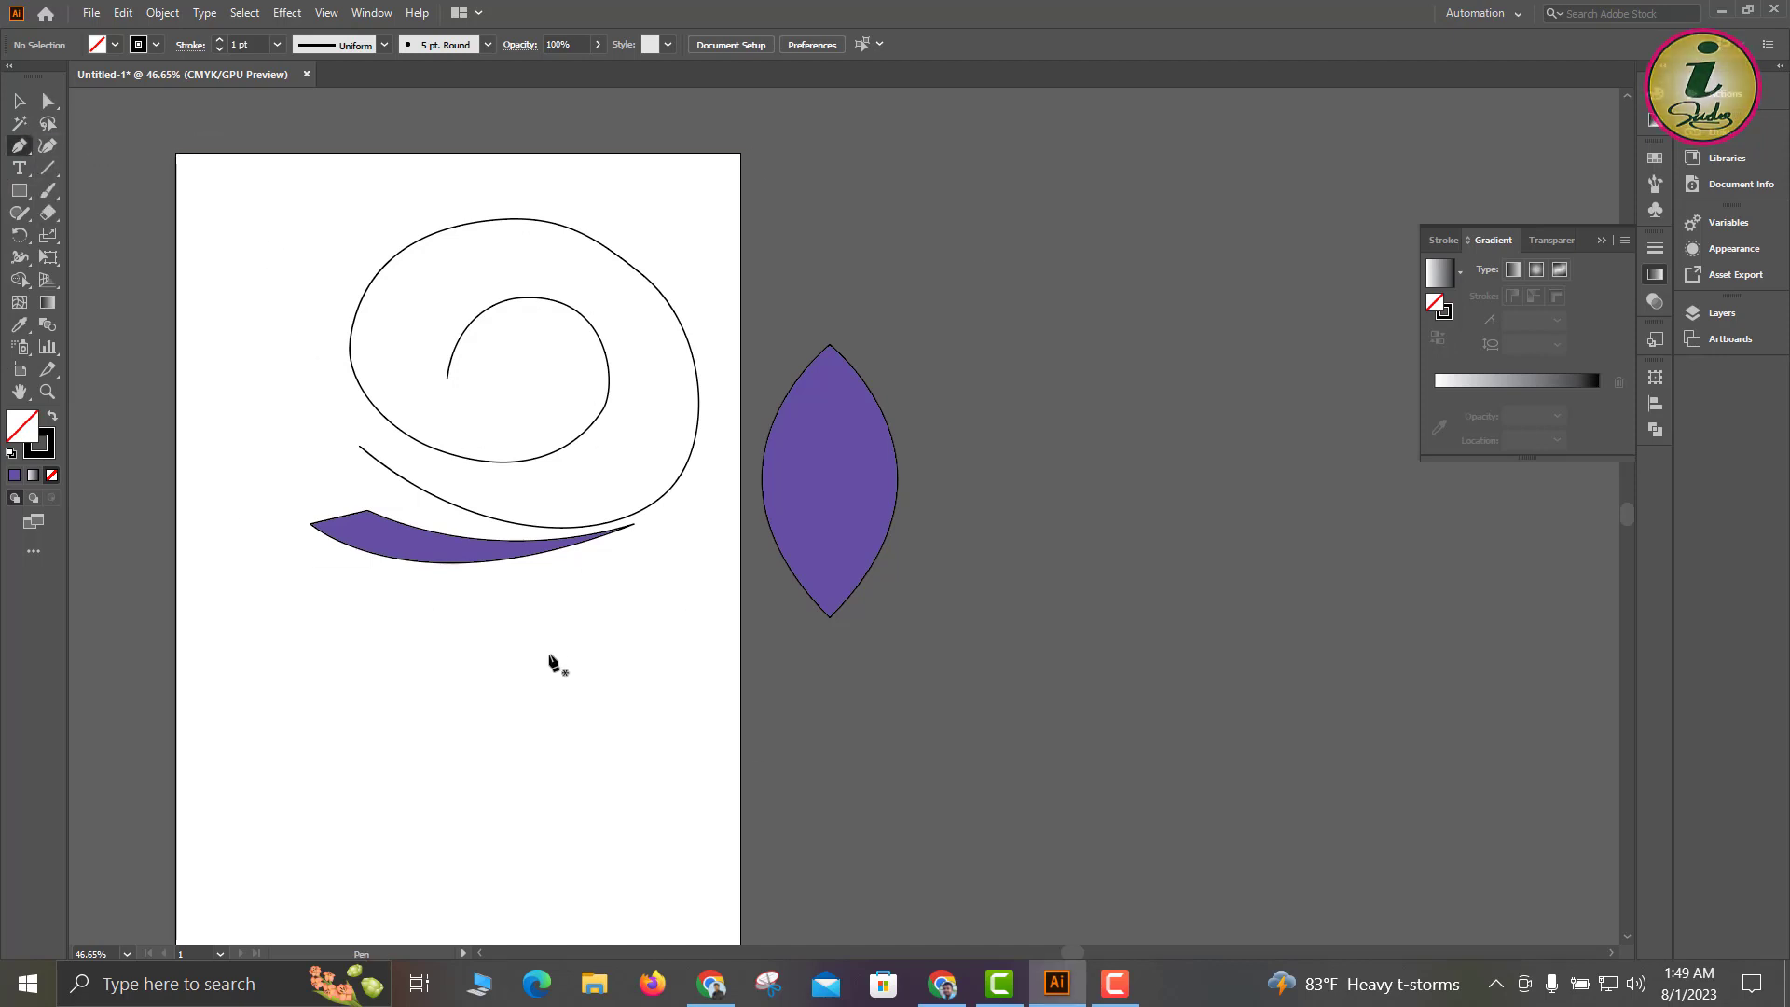
{"action": "left_click_drag", "start_coordinate": [523, 698], "coordinate": [652, 804]}
{"action": "left_click_drag", "start_coordinate": [395, 824], "coordinate": [595, 543]}
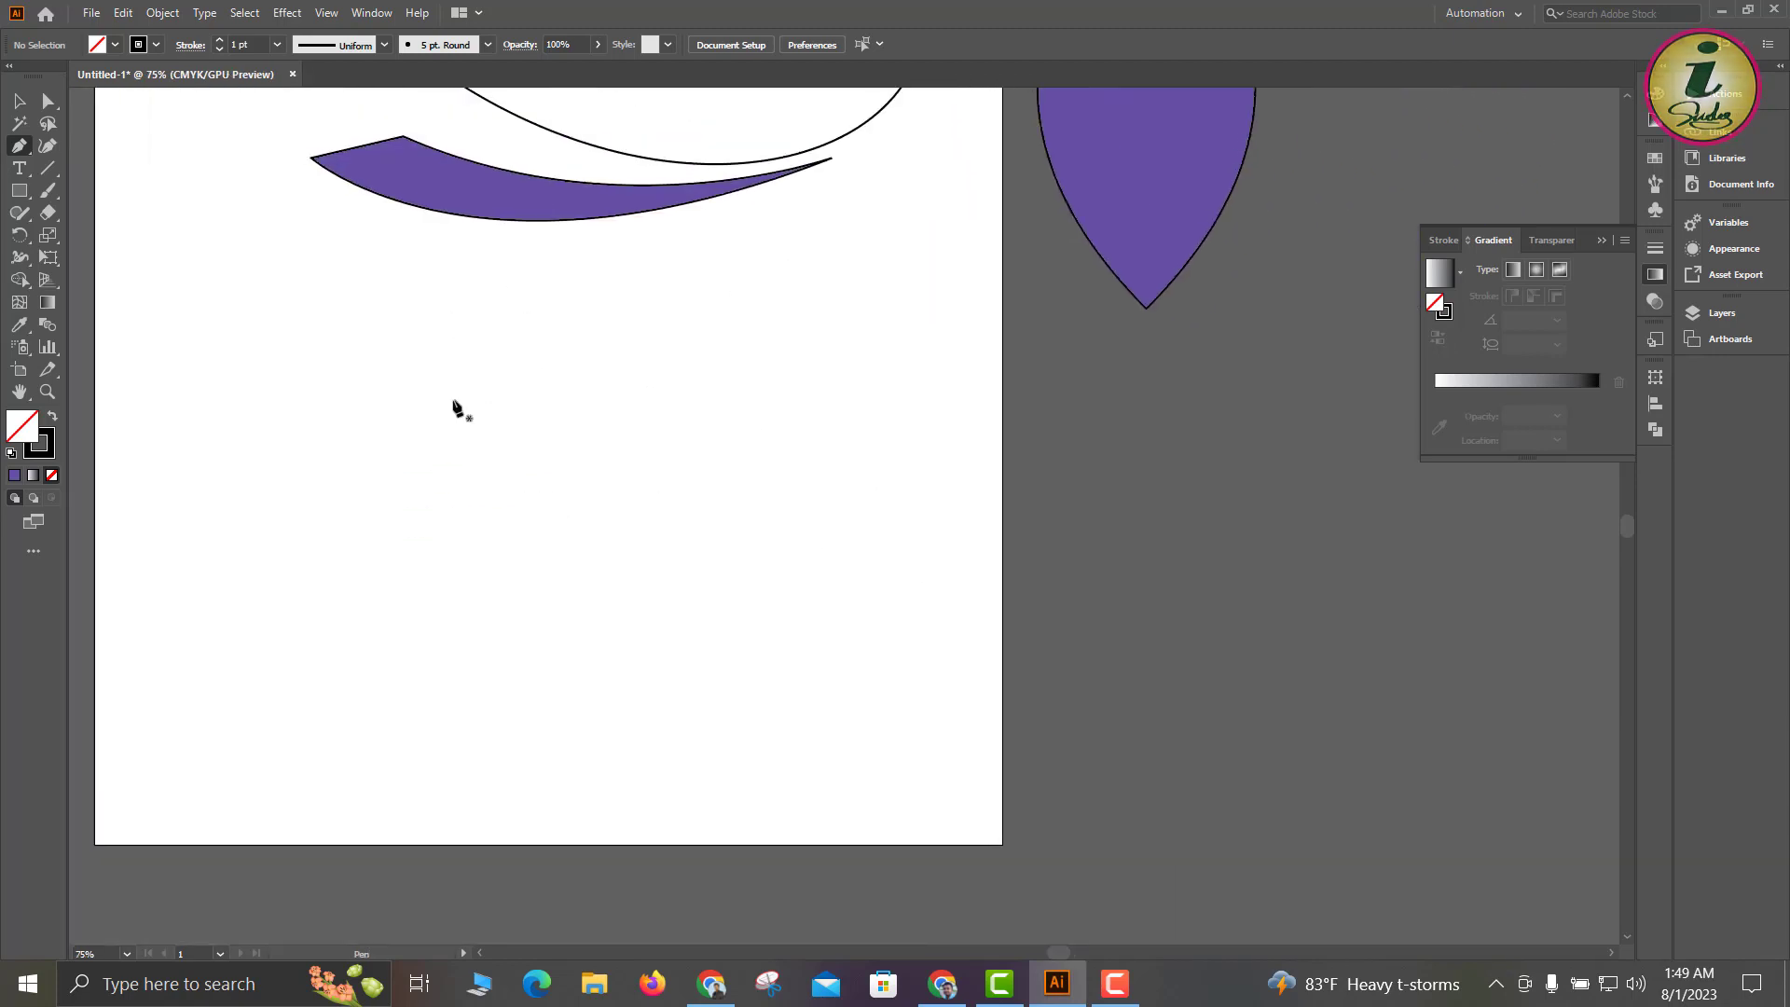
{"action": "left_click", "coordinate": [392, 398]}
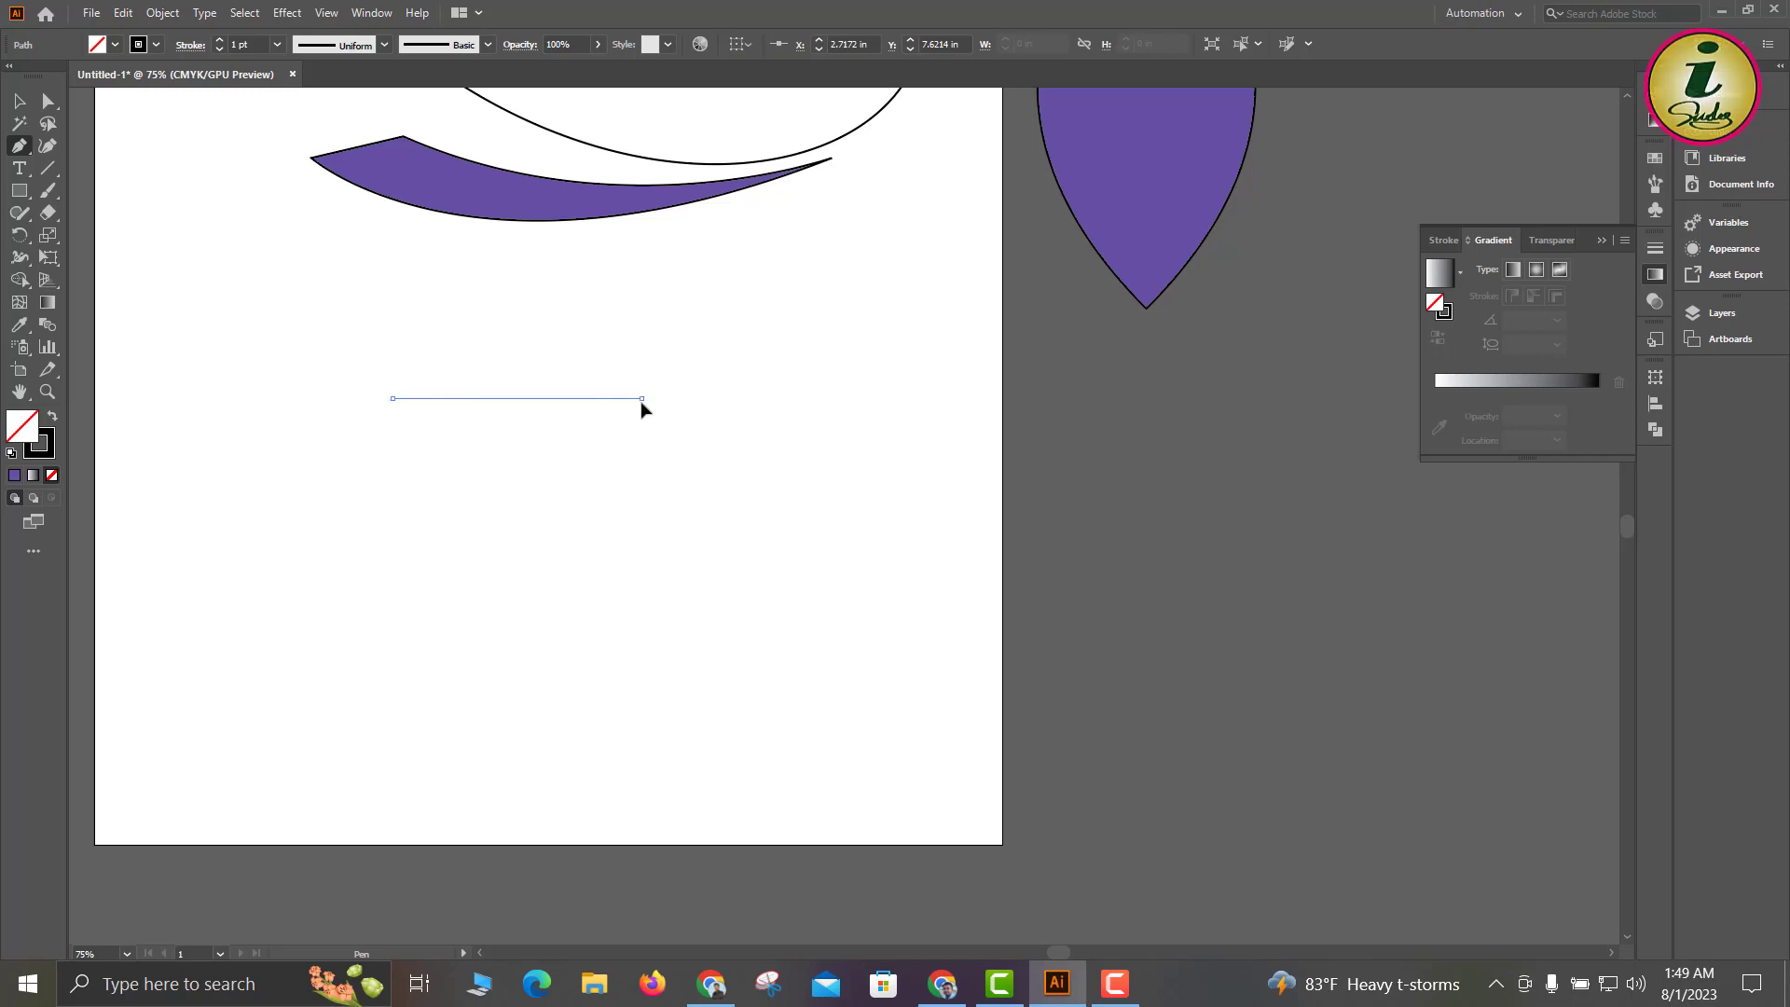
{"action": "left_click", "coordinate": [640, 398]}
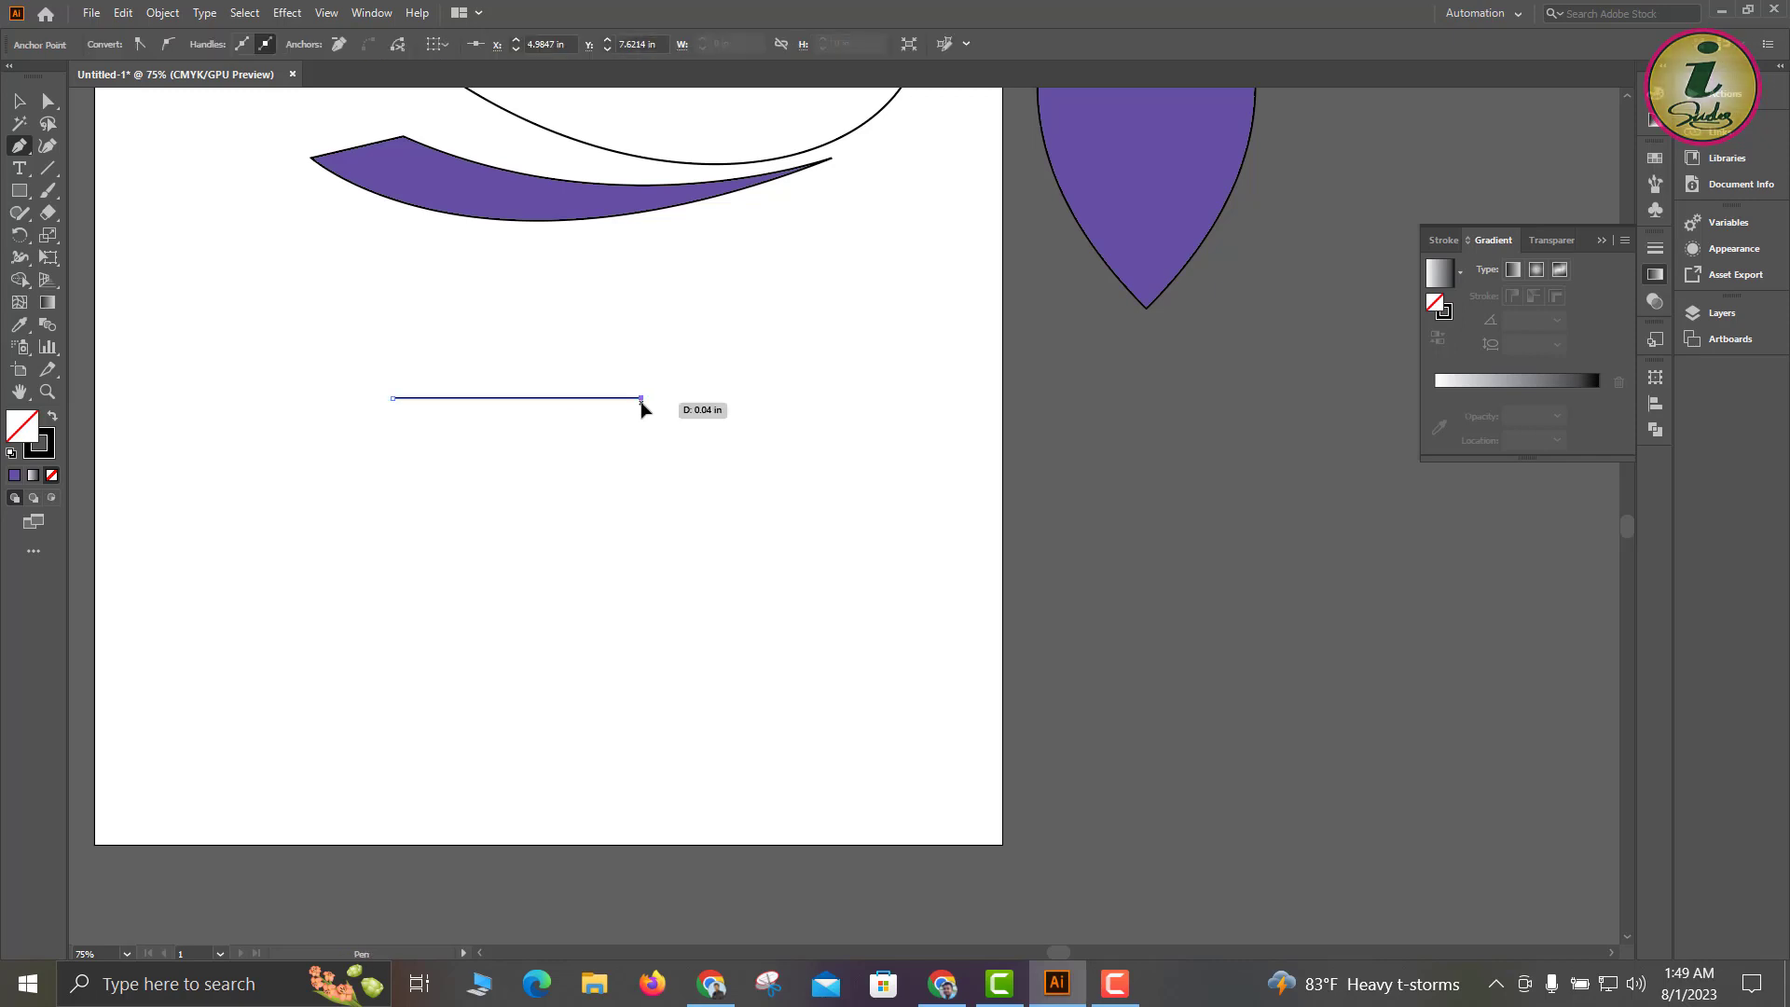
{"action": "left_click", "coordinate": [641, 651]}
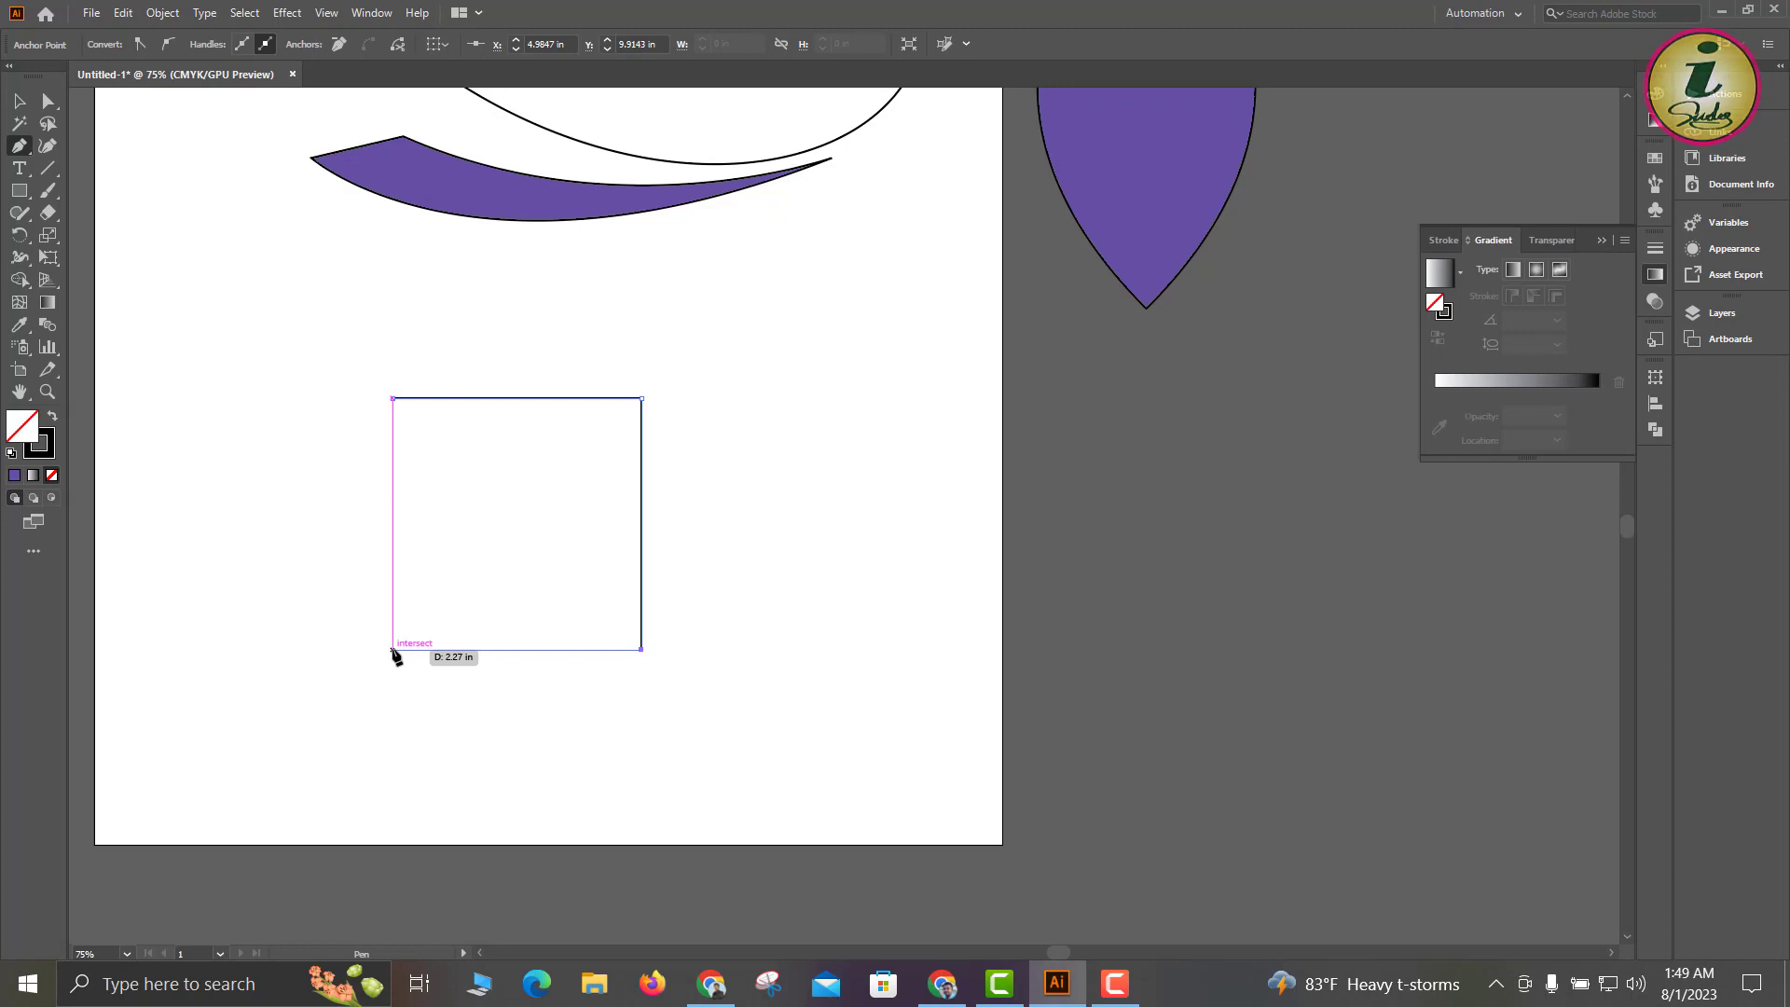
{"action": "left_click", "coordinate": [392, 650]}
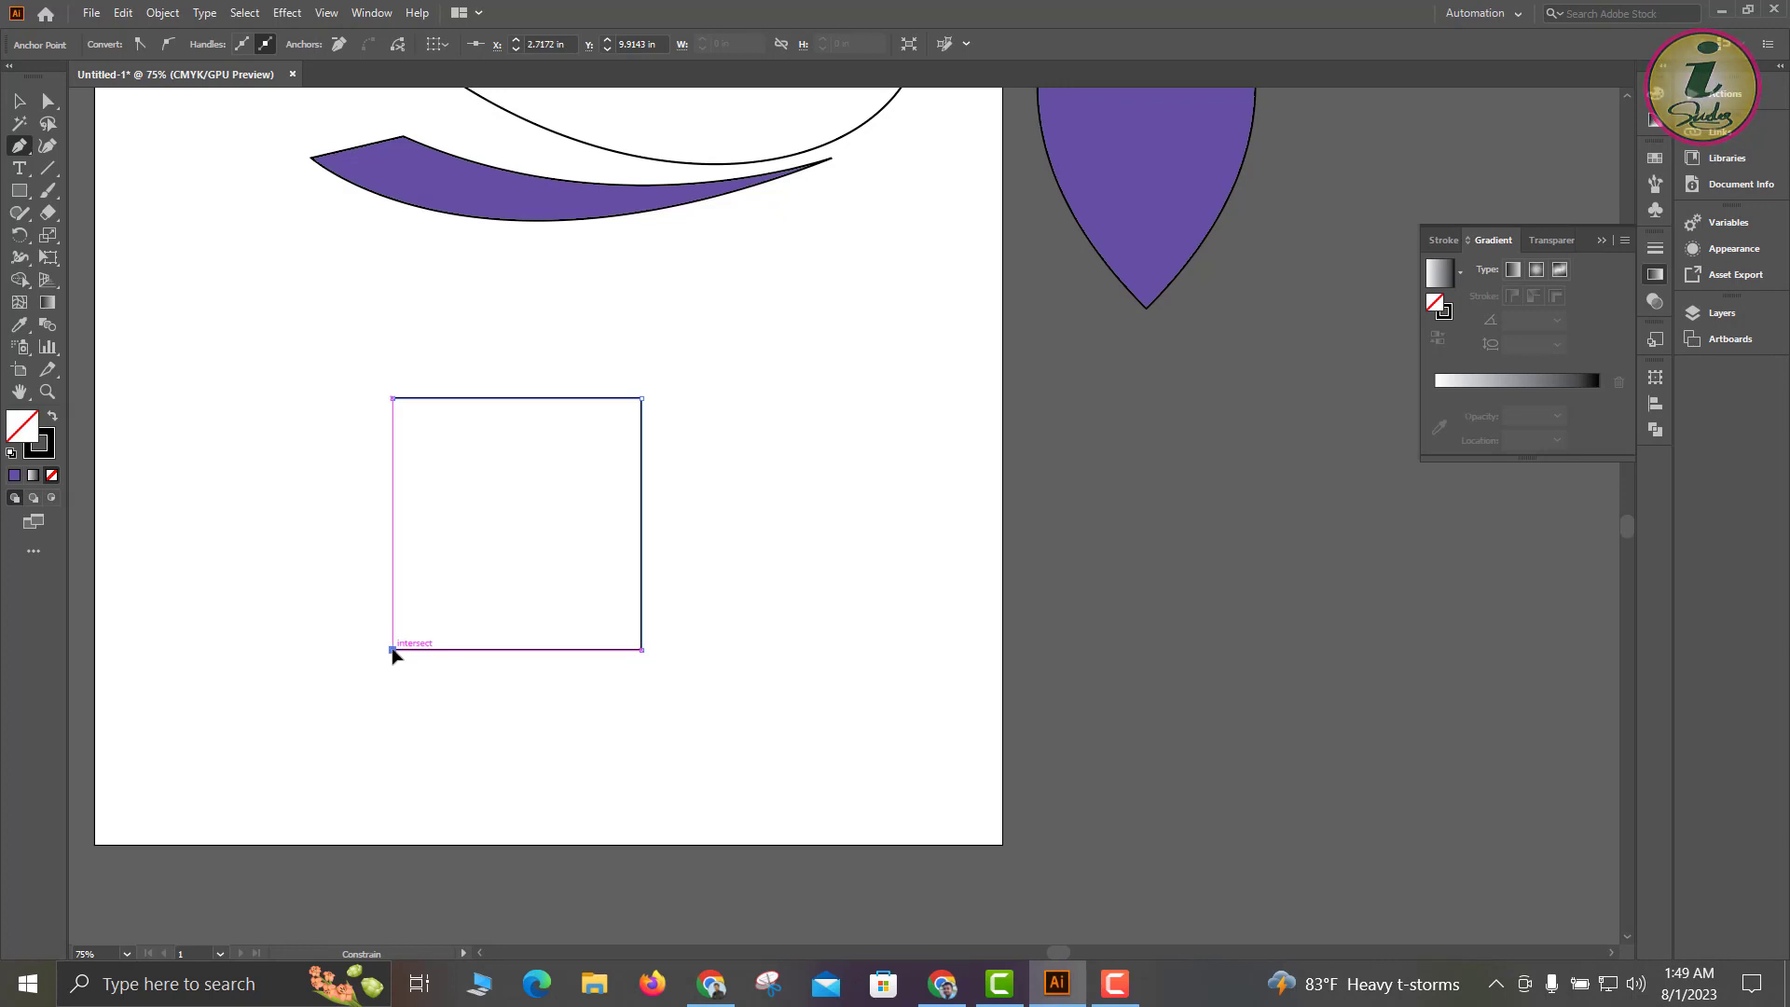
{"action": "left_click", "coordinate": [393, 399]}
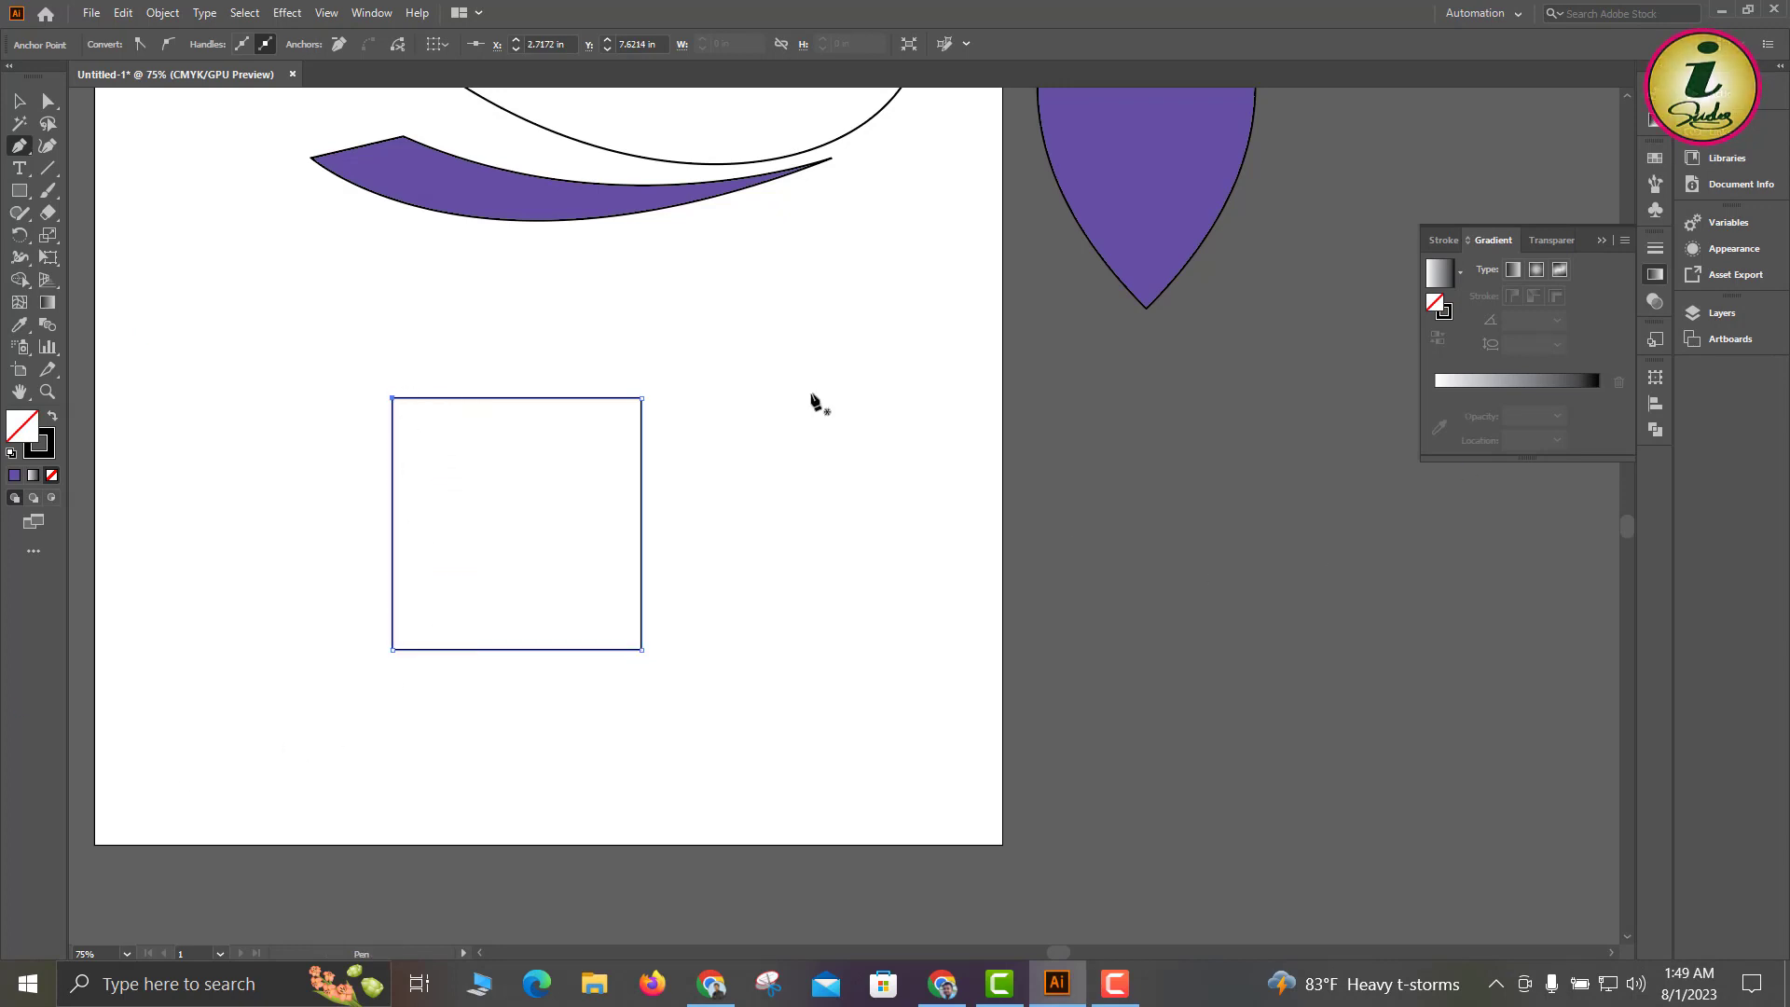
Convert the square's upper-left corner into a smooth point with the Anchor Point tool, extending its handles steeply up and to the left.
{"action": "left_click", "coordinate": [19, 100]}
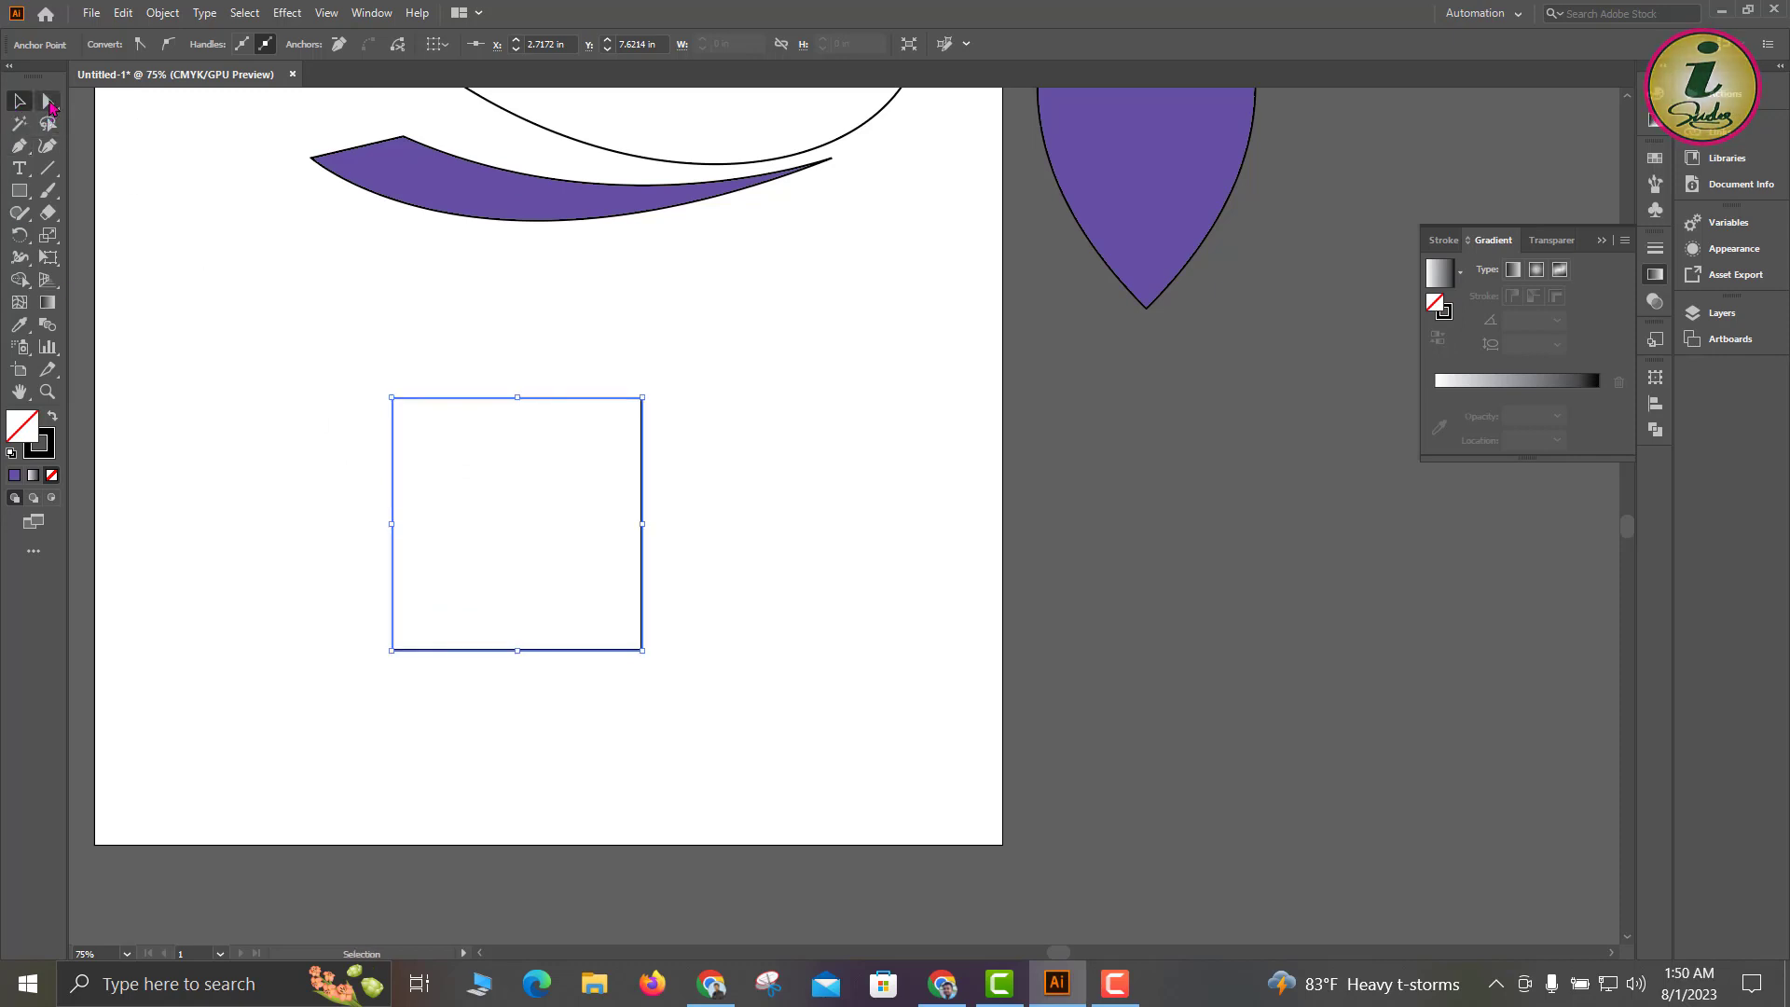
{"action": "right_click", "coordinate": [18, 145]}
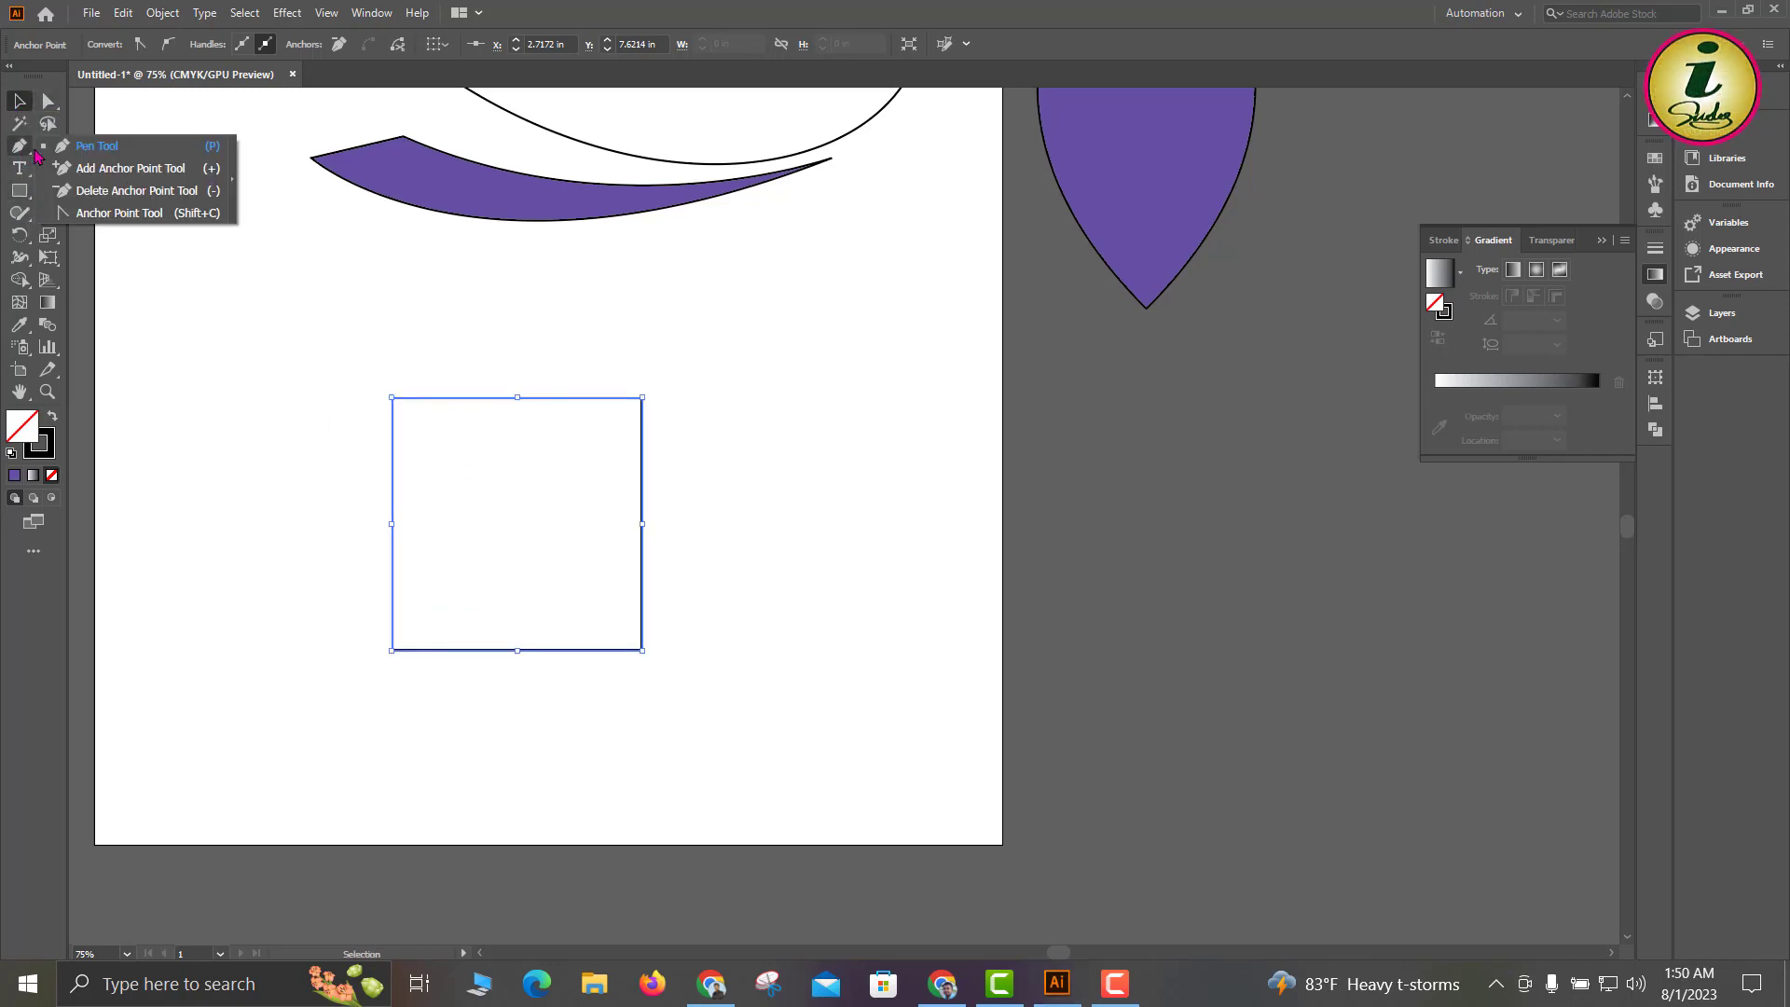
{"action": "left_click", "coordinate": [119, 213]}
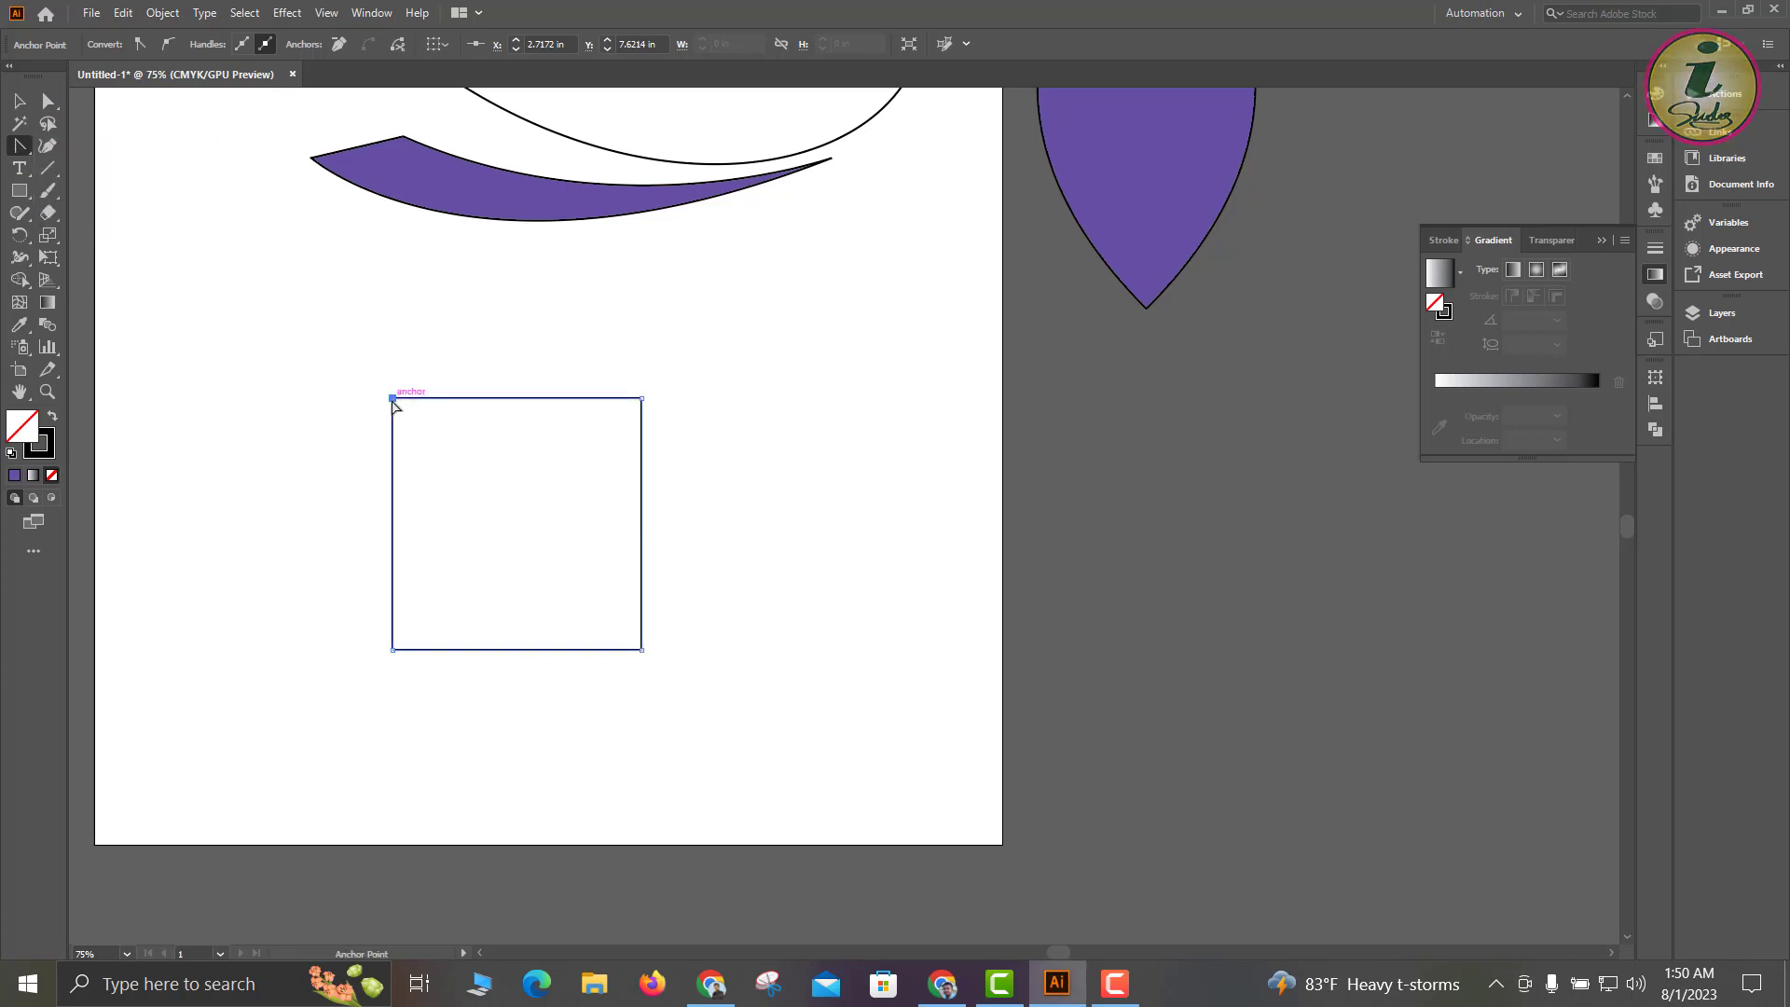
{"action": "left_click_drag", "start_coordinate": [393, 399], "coordinate": [305, 242]}
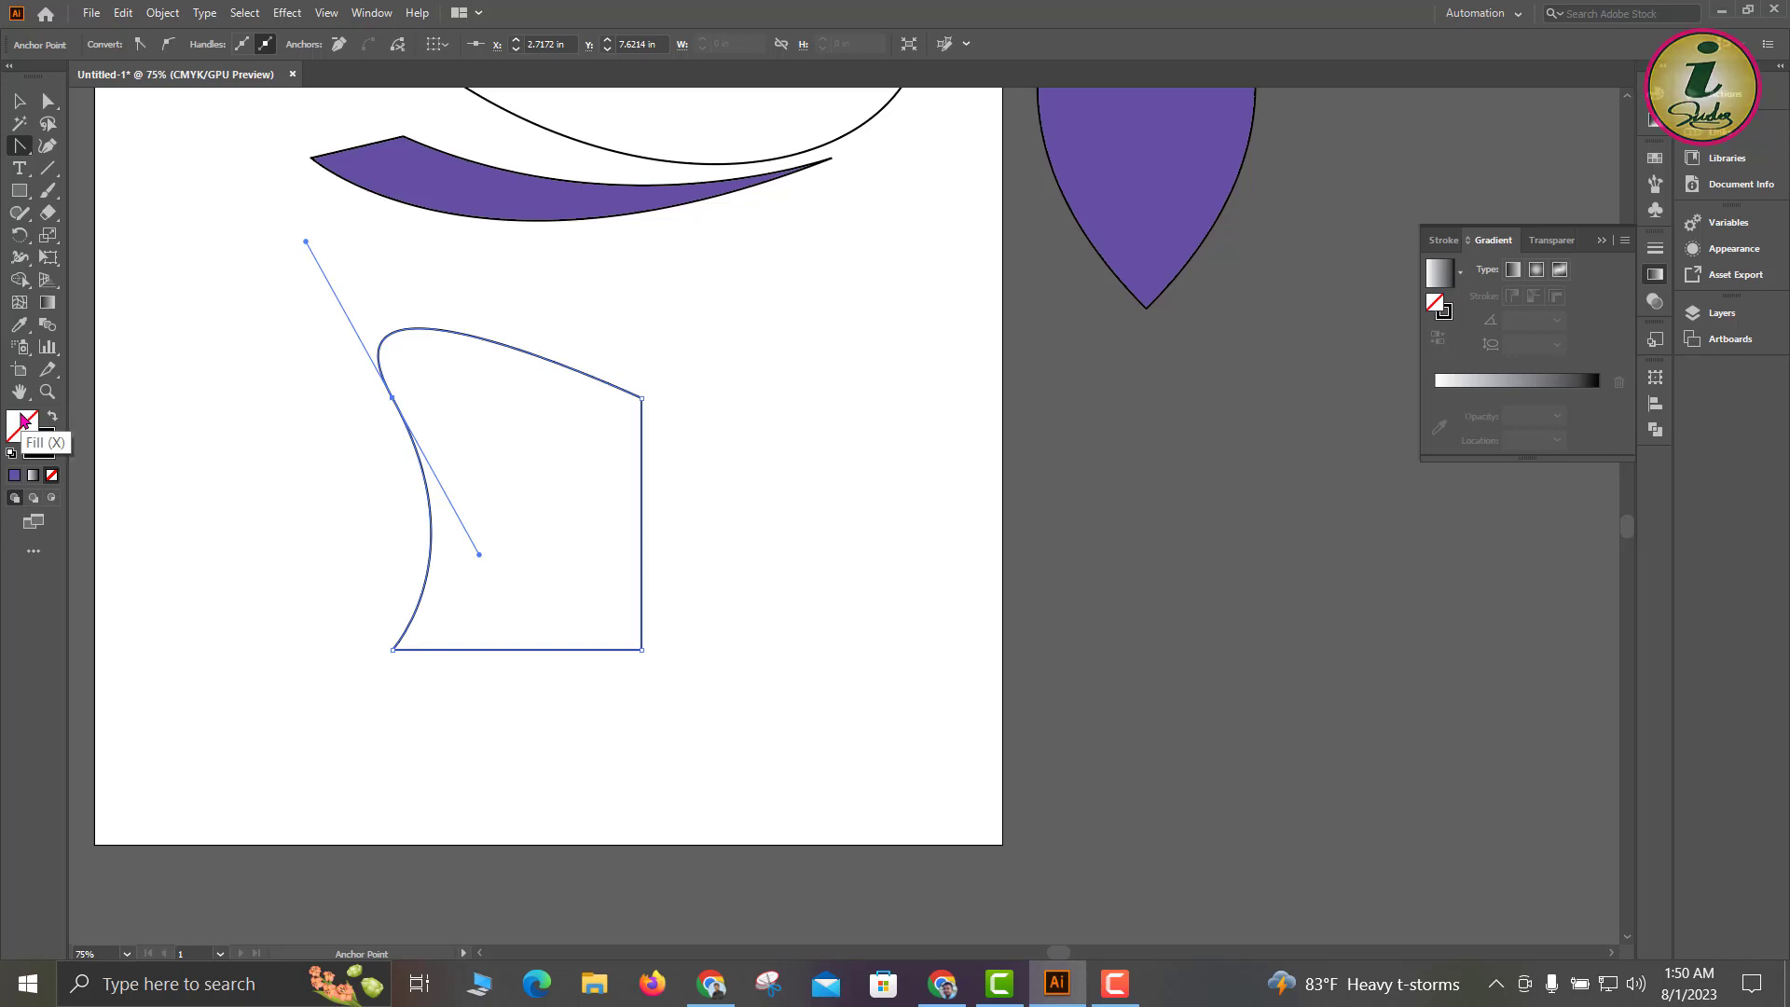
Fill the reshaped square with red, FF0000.
{"action": "double_click", "coordinate": [39, 444]}
{"action": "left_click", "coordinate": [704, 158]}
{"action": "left_click_drag", "start_coordinate": [704, 158], "coordinate": [705, 80]}
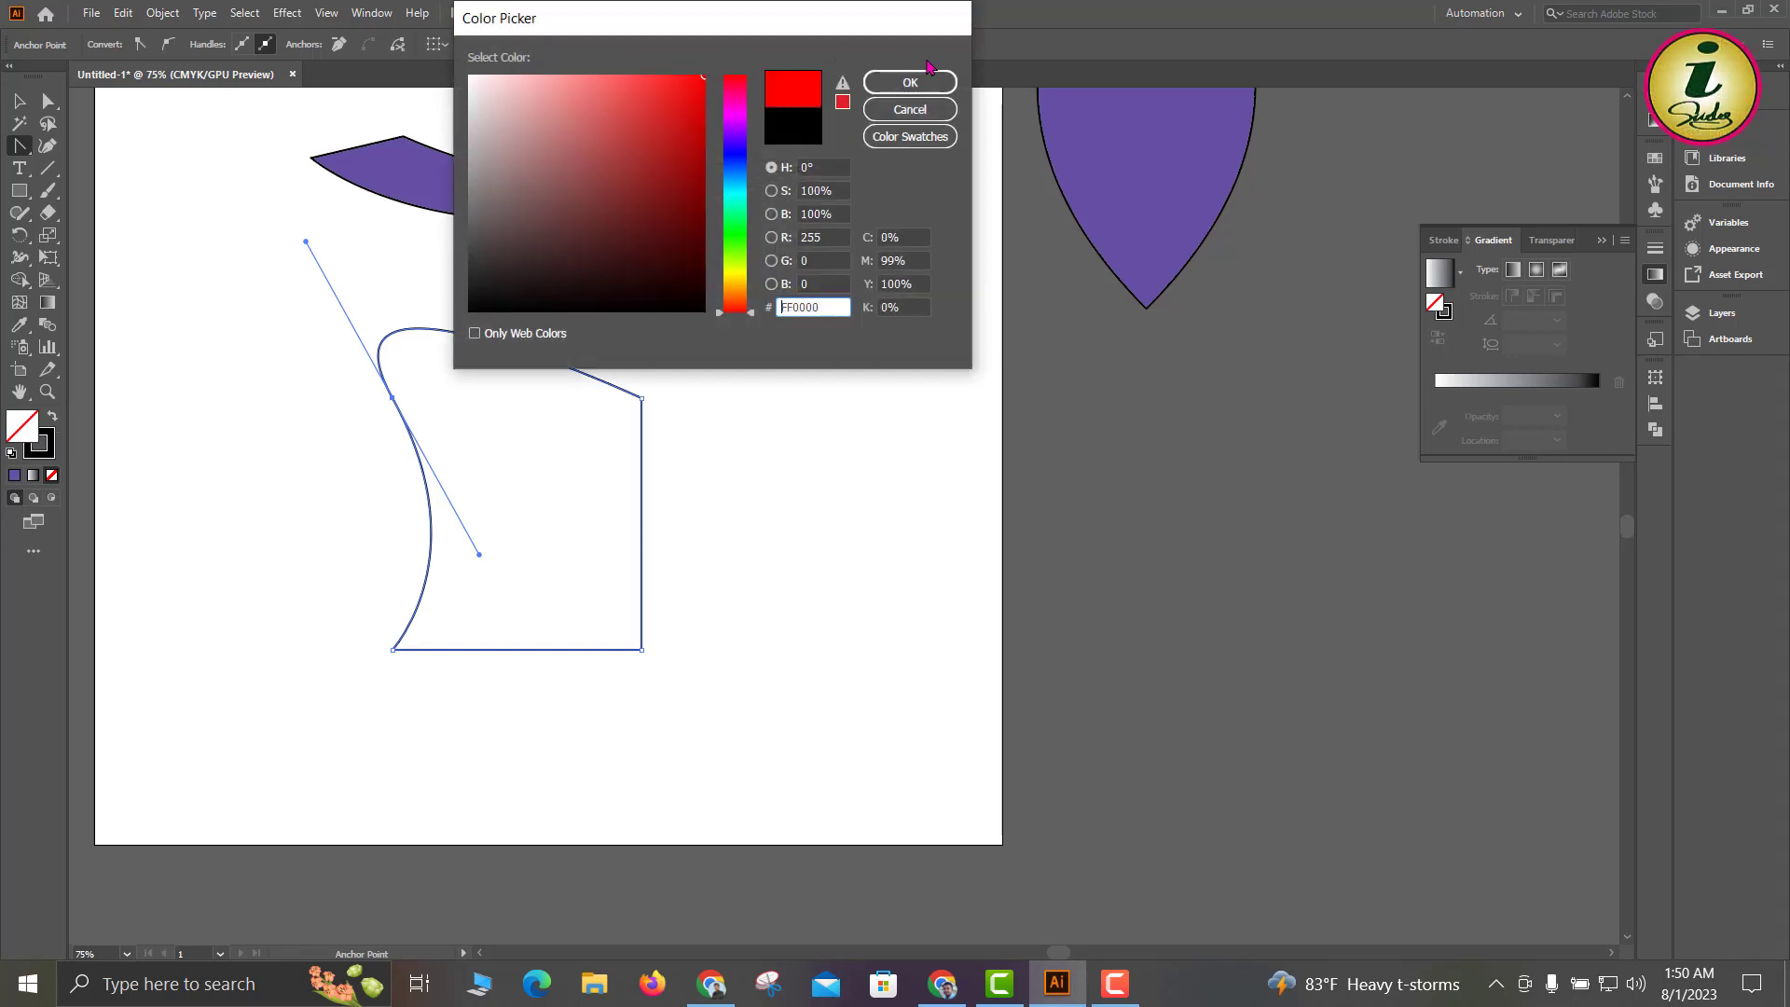
{"action": "left_click", "coordinate": [910, 82]}
Move the red shape toward the artboard's lower-right area, to about X 6.79 in, Y 9.05 in.
{"action": "left_click", "coordinate": [19, 101]}
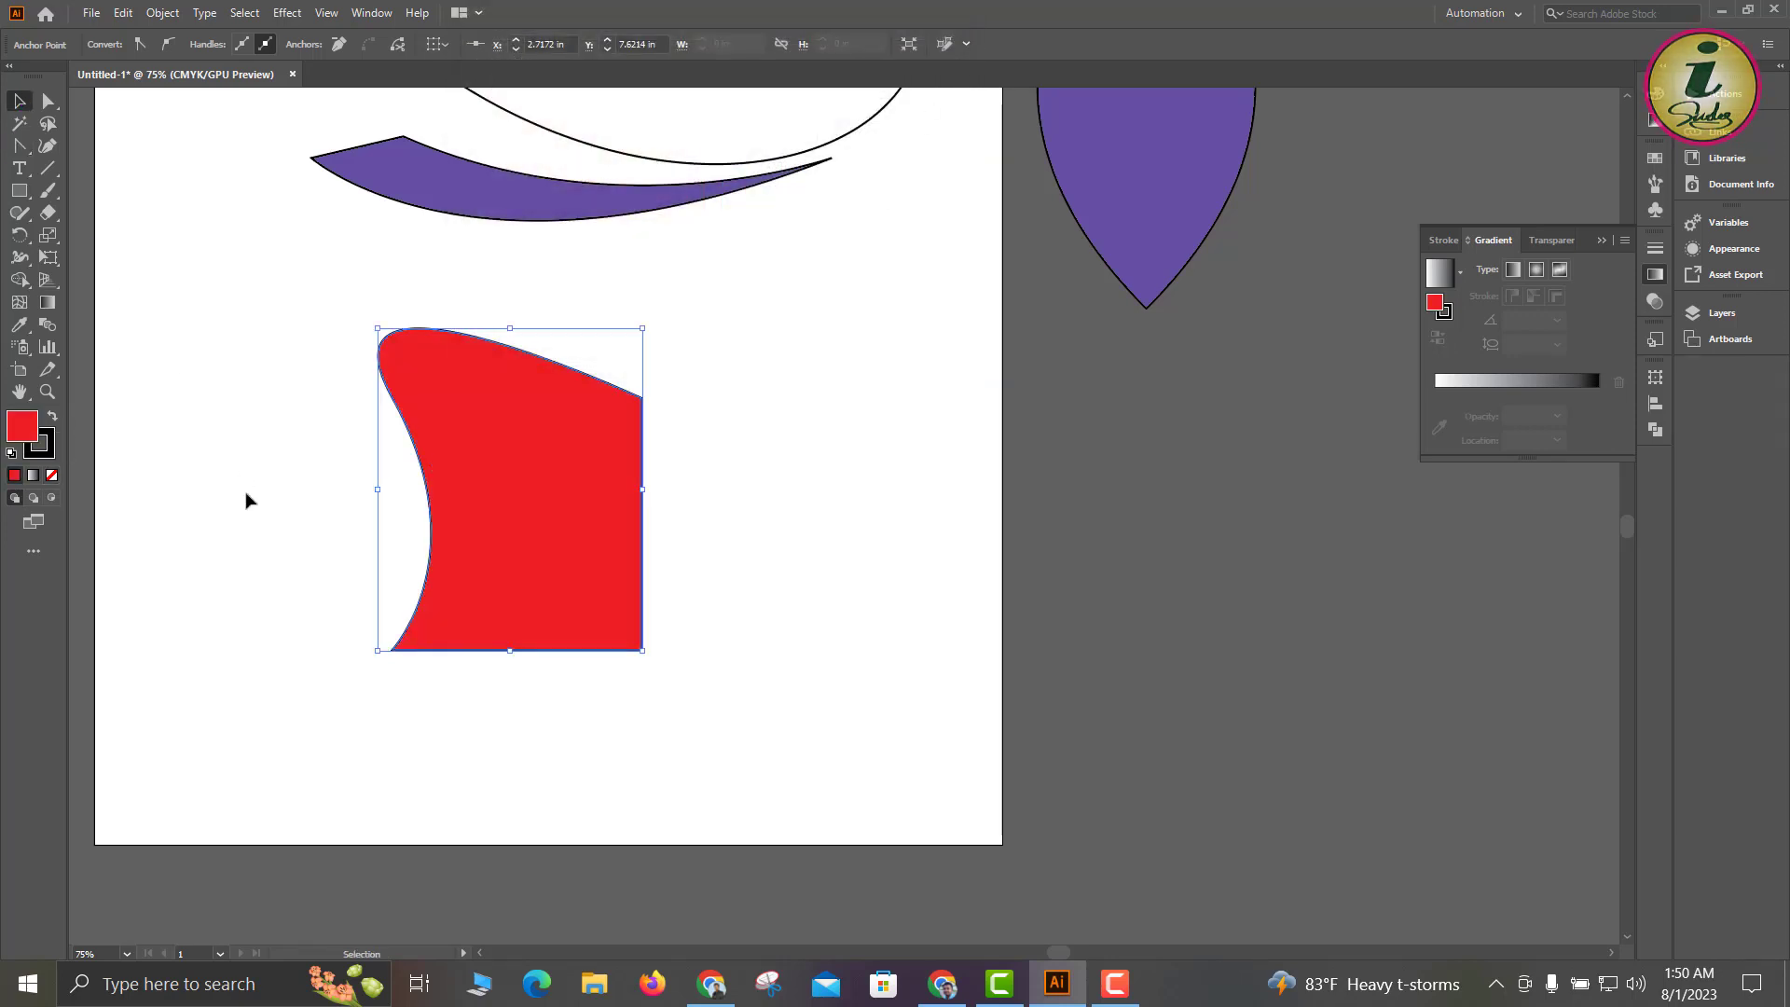
{"action": "left_click", "coordinate": [328, 519]}
{"action": "left_click_drag", "start_coordinate": [476, 519], "coordinate": [808, 586]}
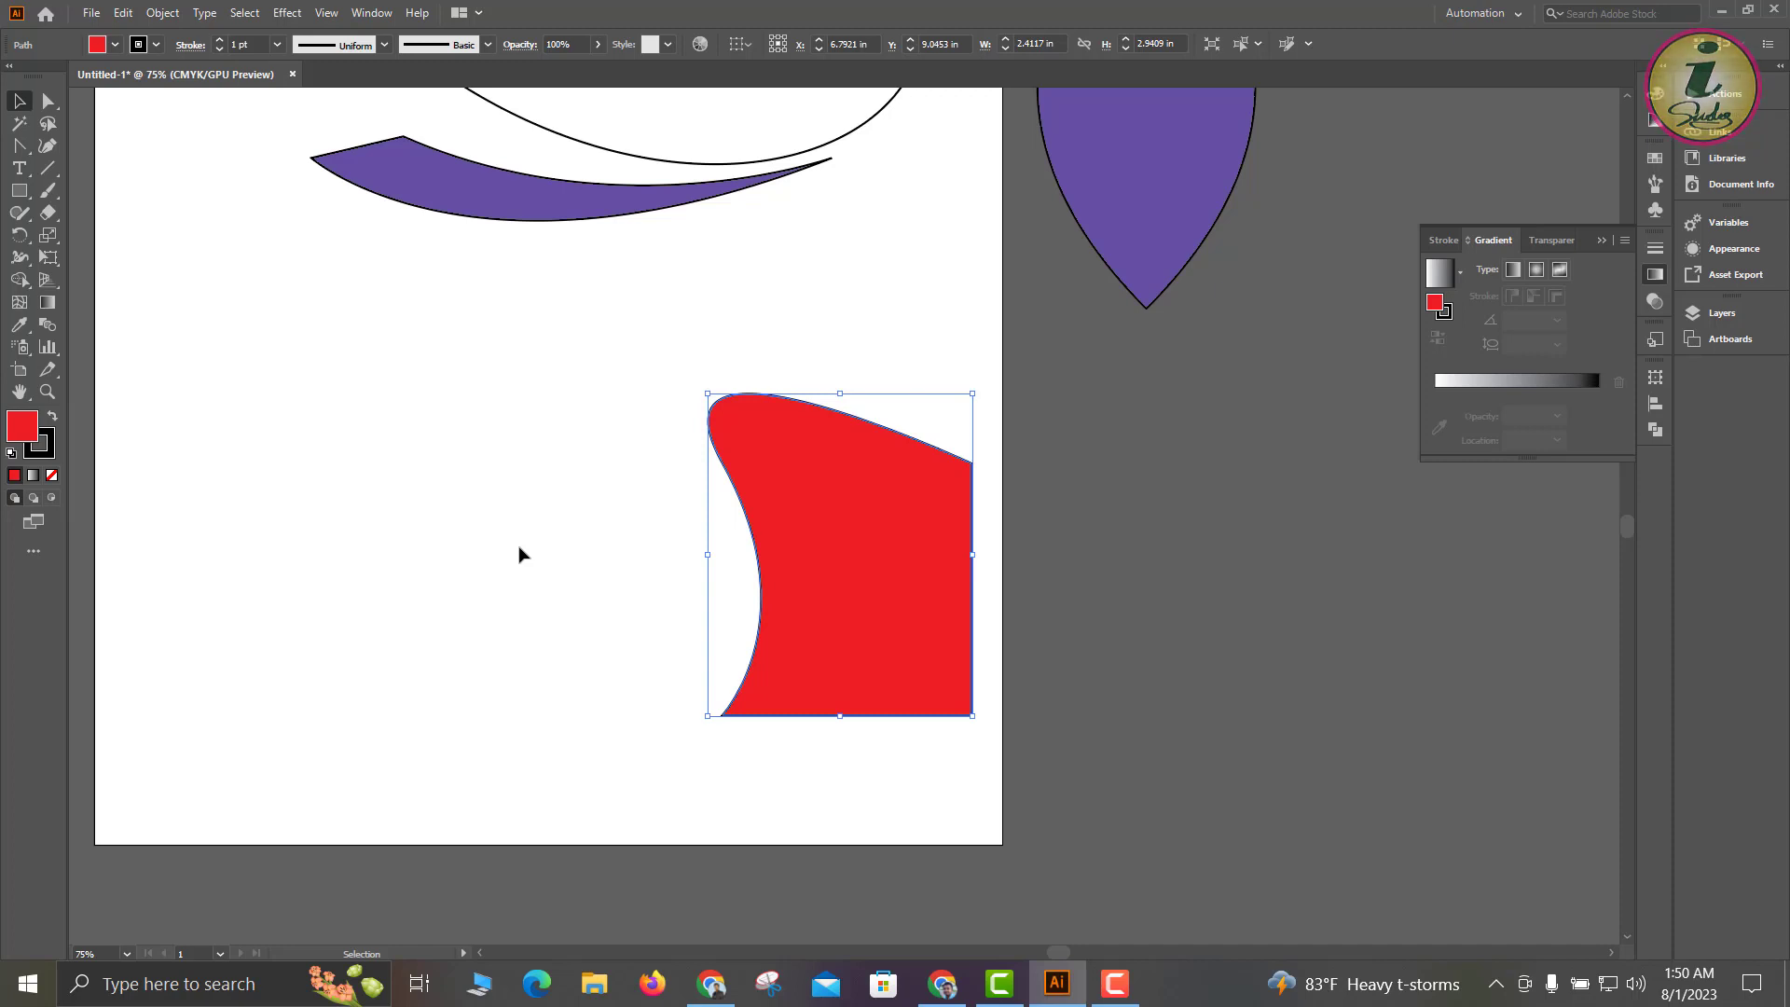
{"action": "right_click", "coordinate": [20, 146]}
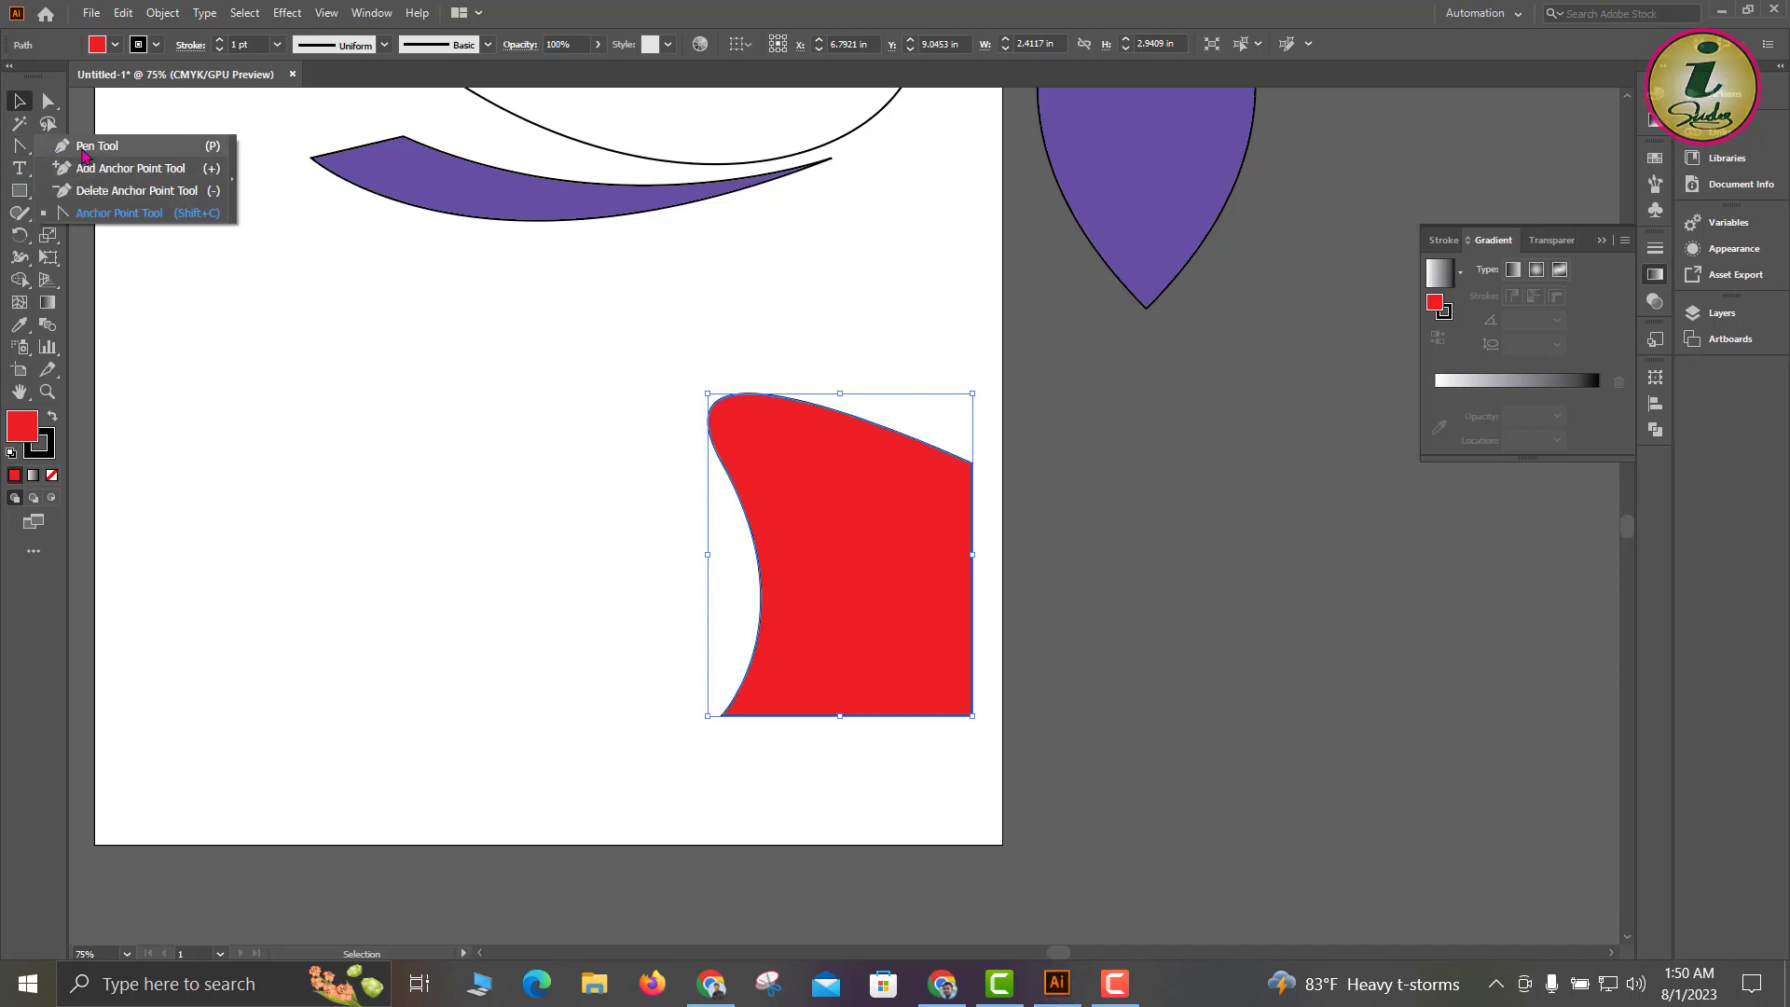
{"action": "left_click", "coordinate": [84, 147]}
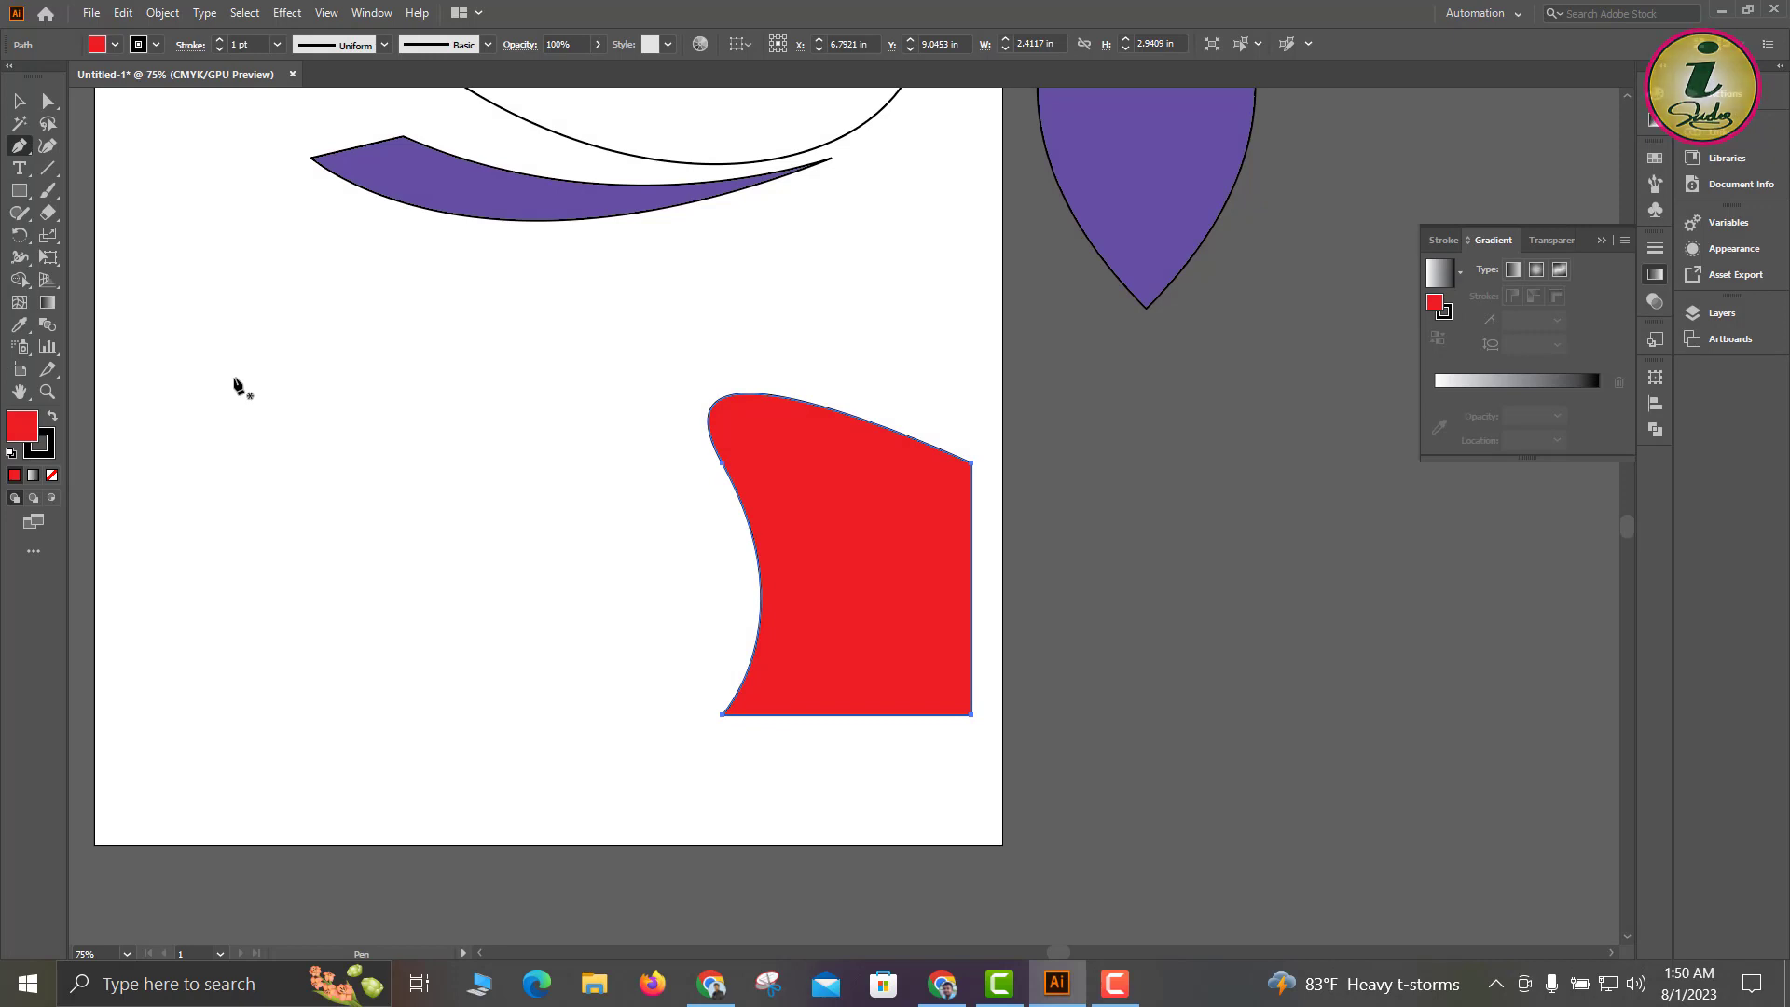
{"action": "left_click", "coordinate": [20, 110]}
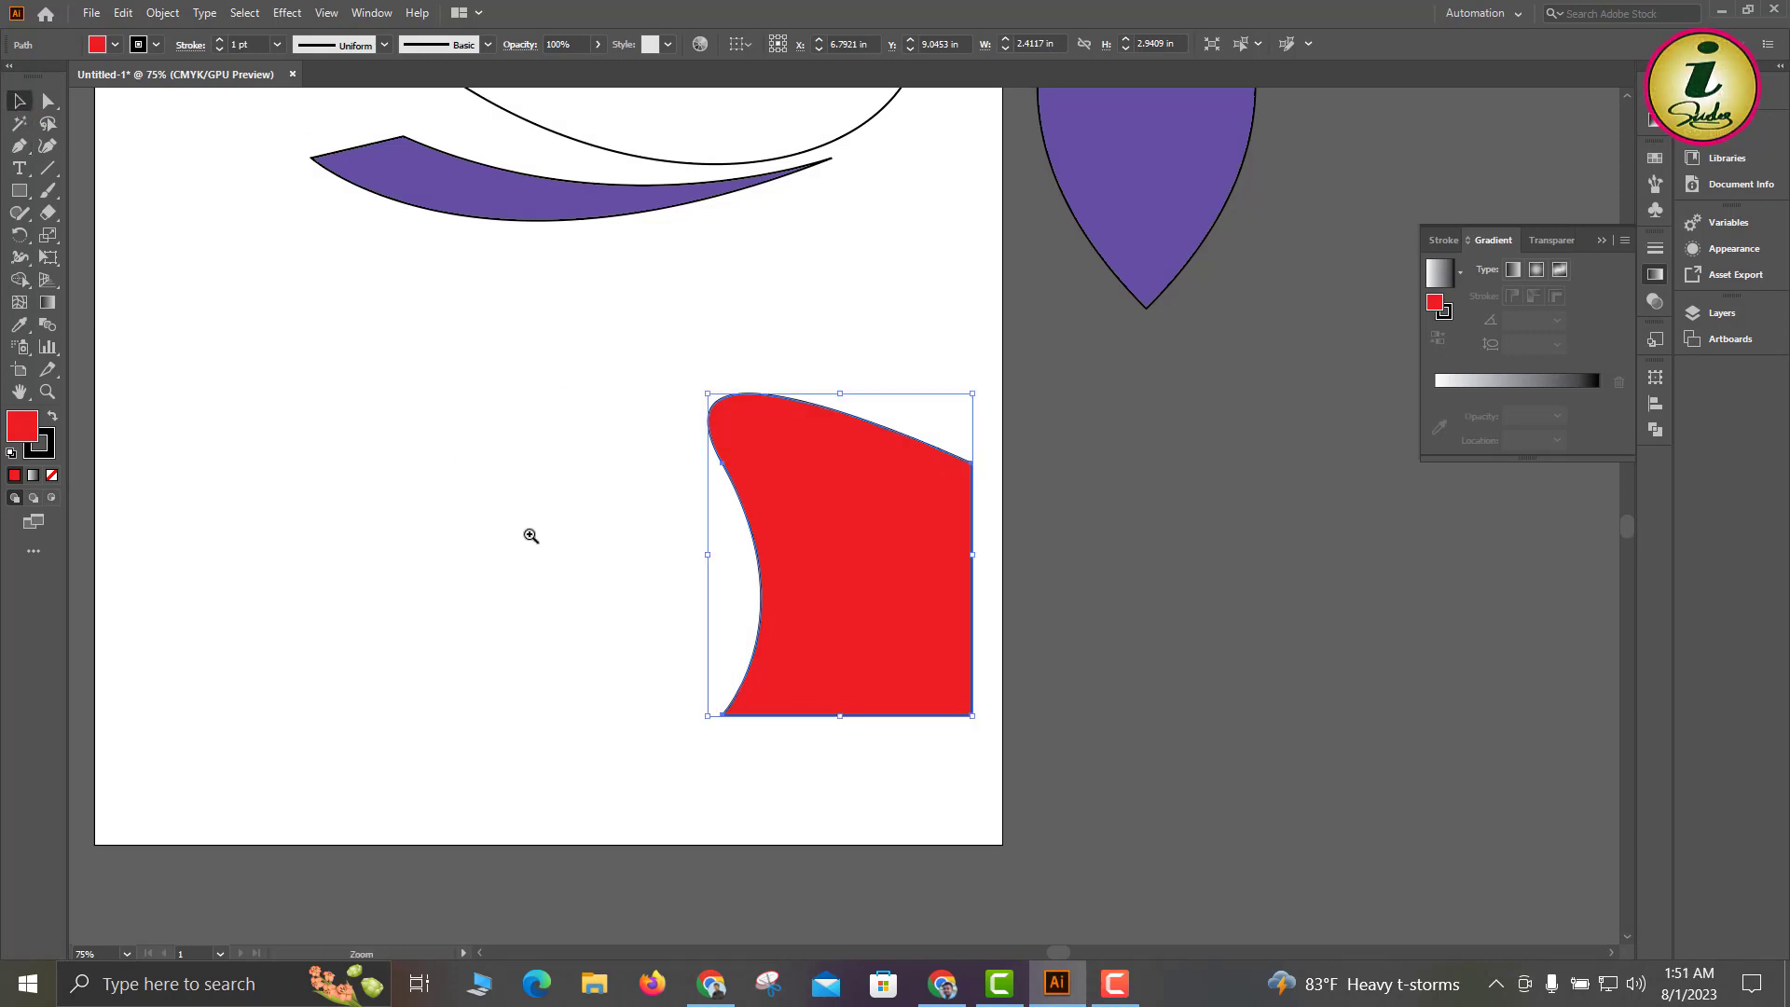
{"action": "left_click_drag", "start_coordinate": [531, 535], "coordinate": [348, 356]}
{"action": "left_click_drag", "start_coordinate": [666, 348], "coordinate": [825, 539]}
{"action": "left_click_drag", "start_coordinate": [727, 628], "coordinate": [745, 601]}
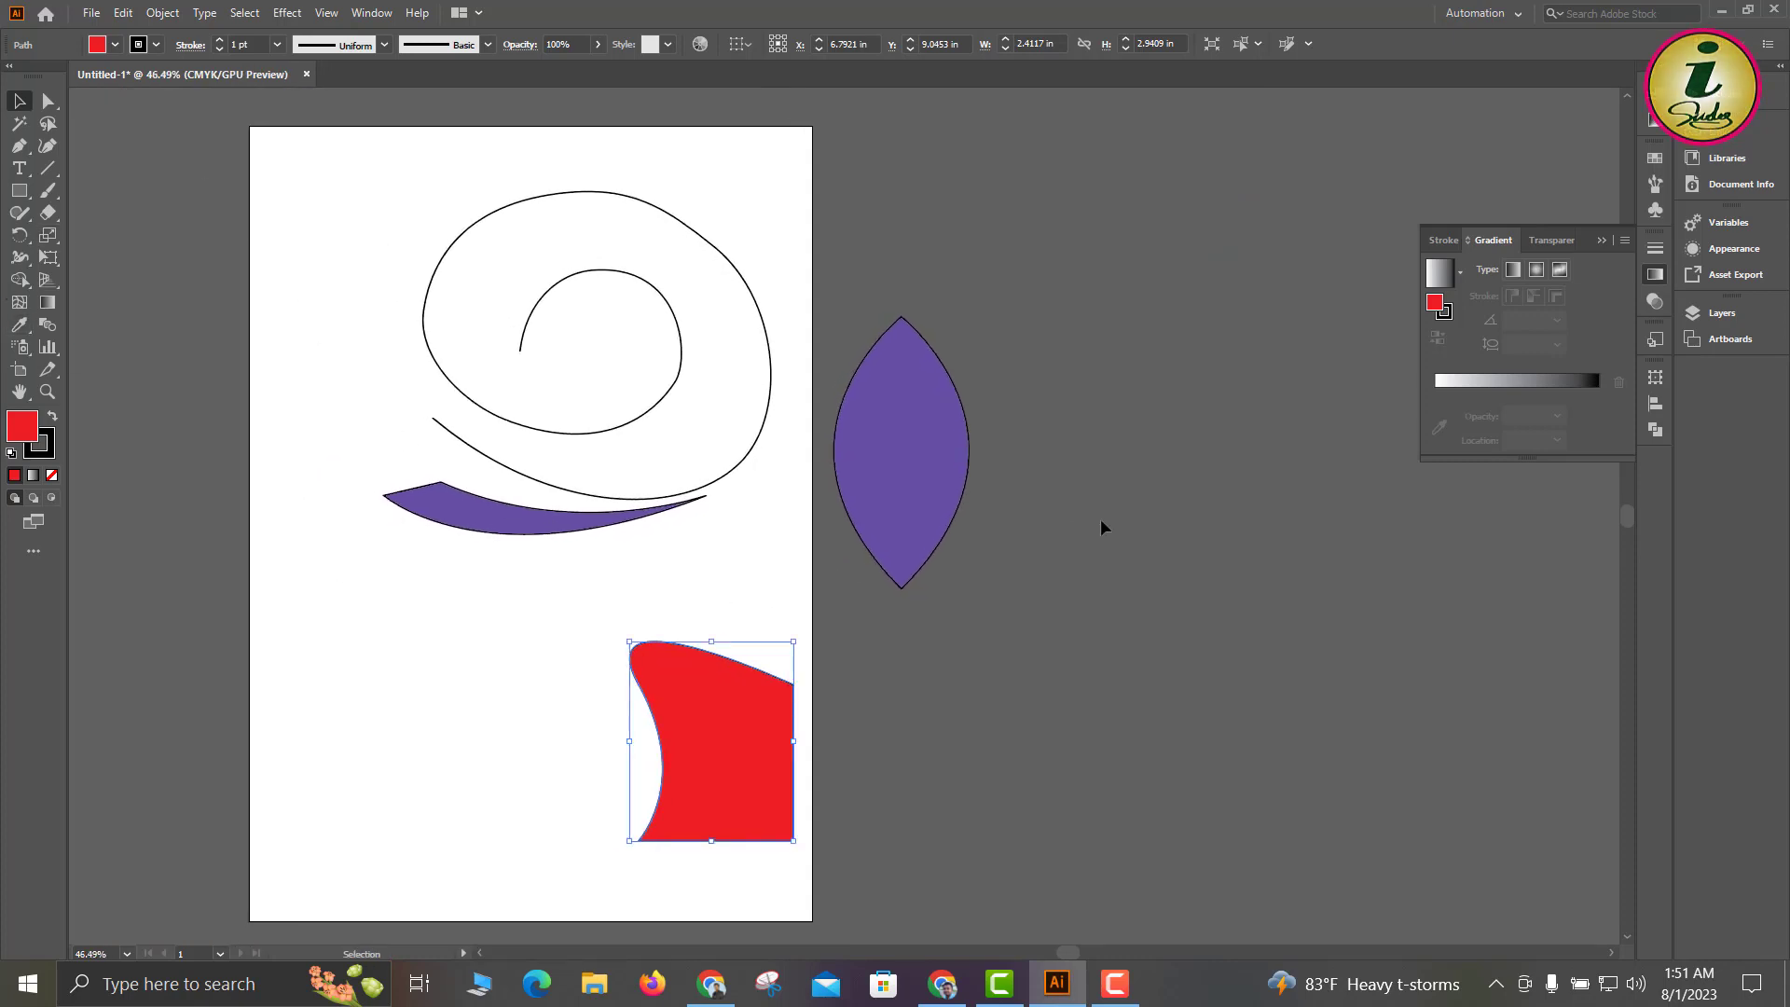
{"action": "scroll", "coordinate": [743, 508], "scroll_direction": "down", "scroll_amount": 3}
{"action": "scroll", "coordinate": [741, 509], "scroll_direction": "up", "scroll_amount": 2}
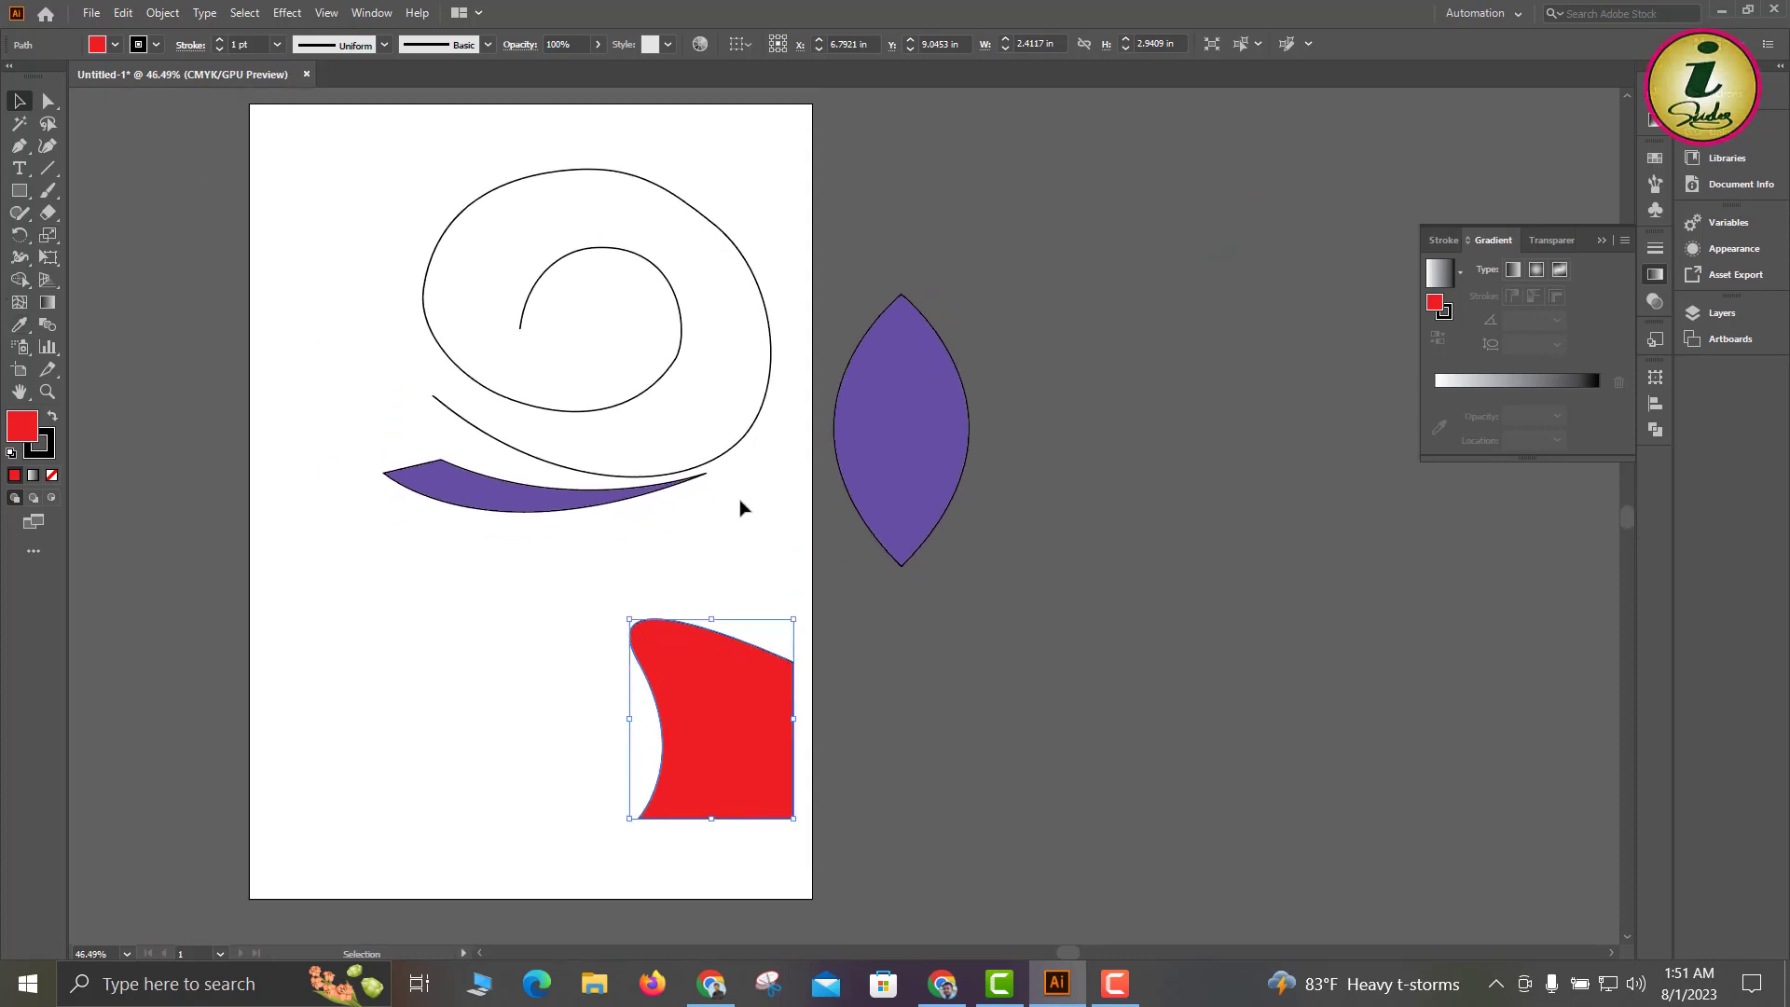